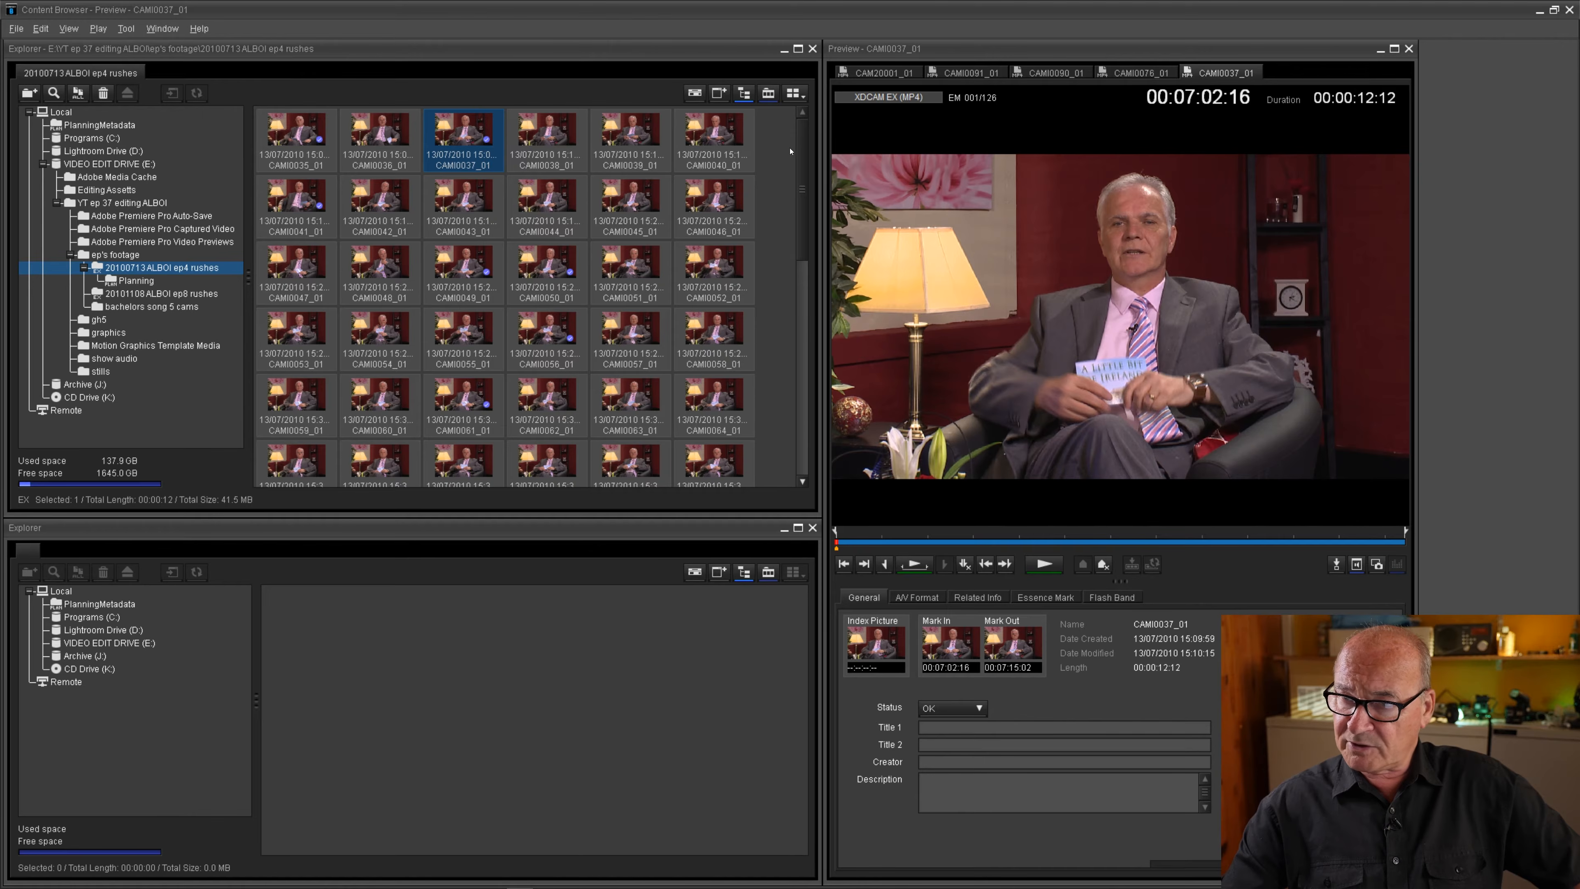
Look through all the clips in the 20100713 ALBOI ep4 rushes folder to examine how the three cameras' clips are ordered.
mouse_move(803, 163)
left_mouse_down()
mouse_move(784, 403)
mouse_move(800, 159)
left_mouse_up()
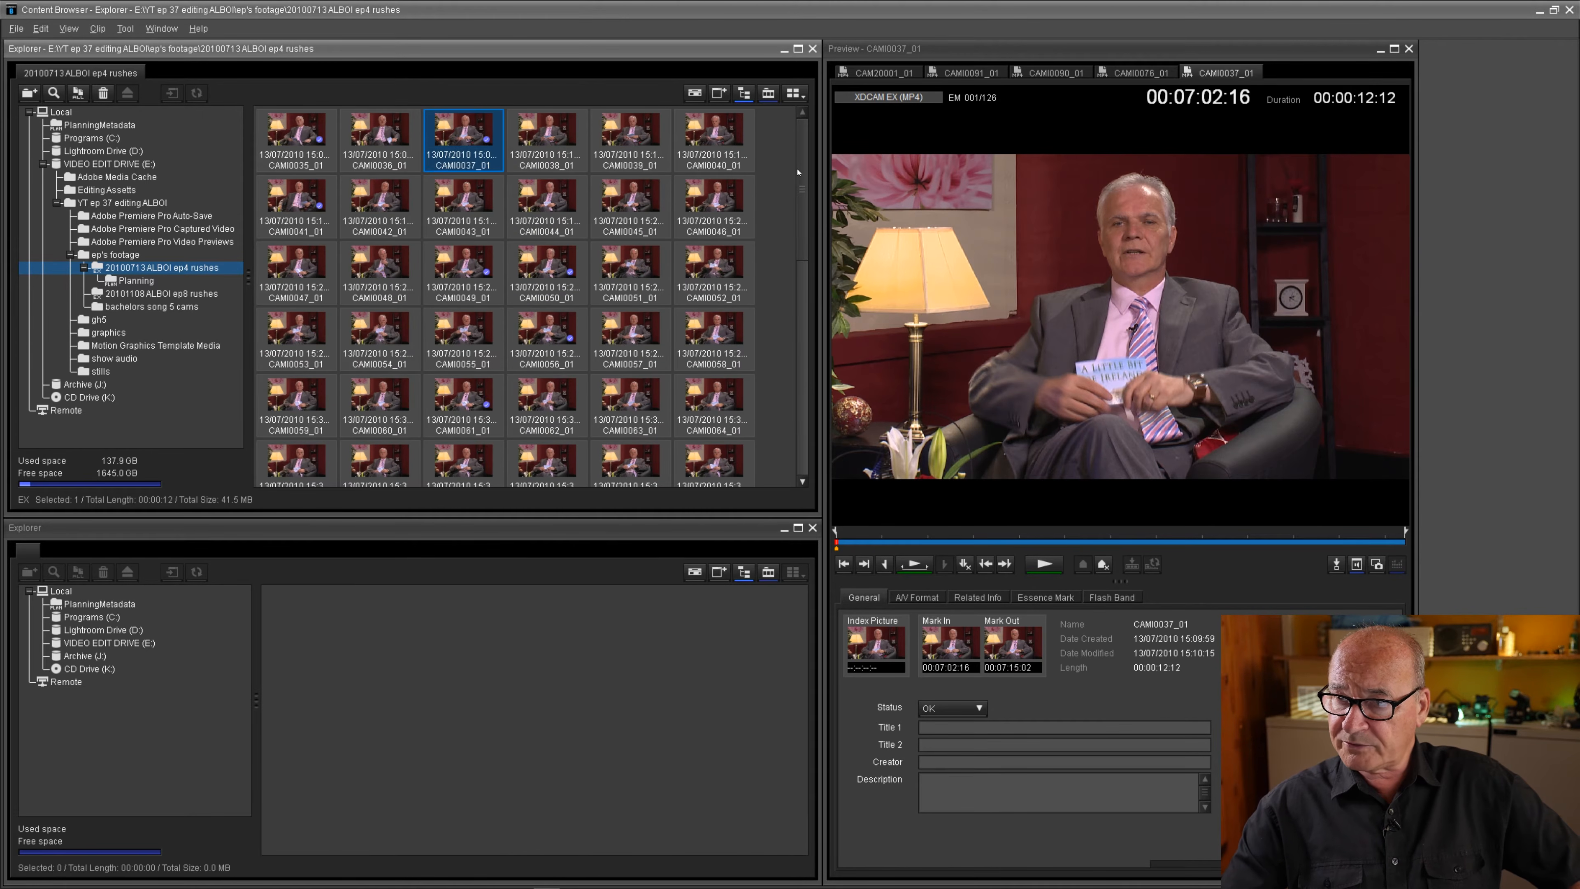
left_click_drag(804, 166, 800, 401)
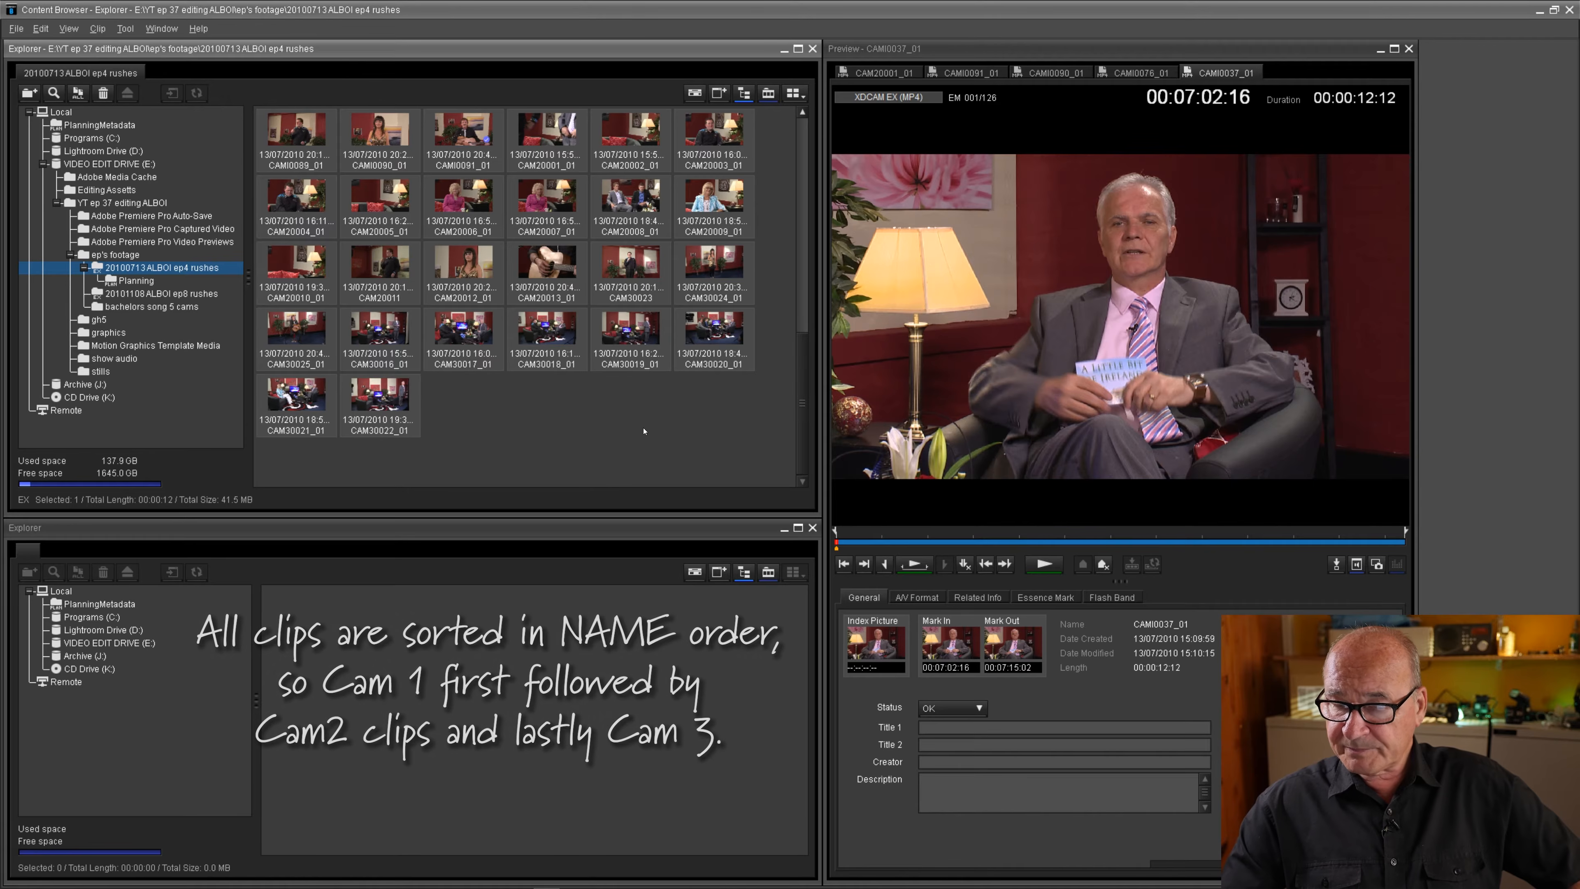
left_click_drag(803, 376, 805, 155)
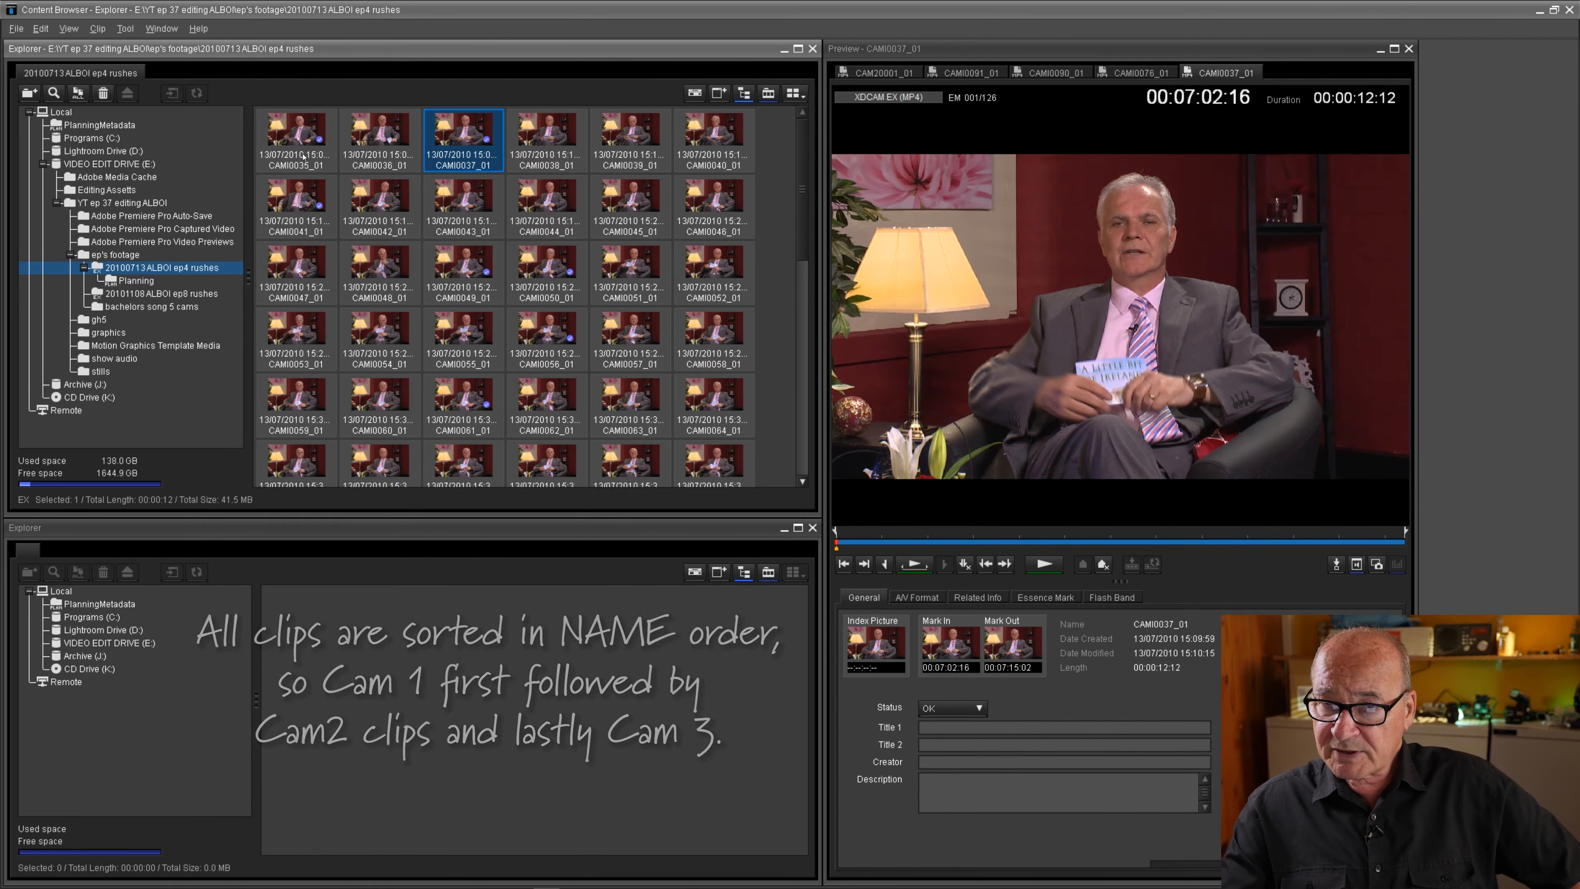
mouse_move(303, 157)
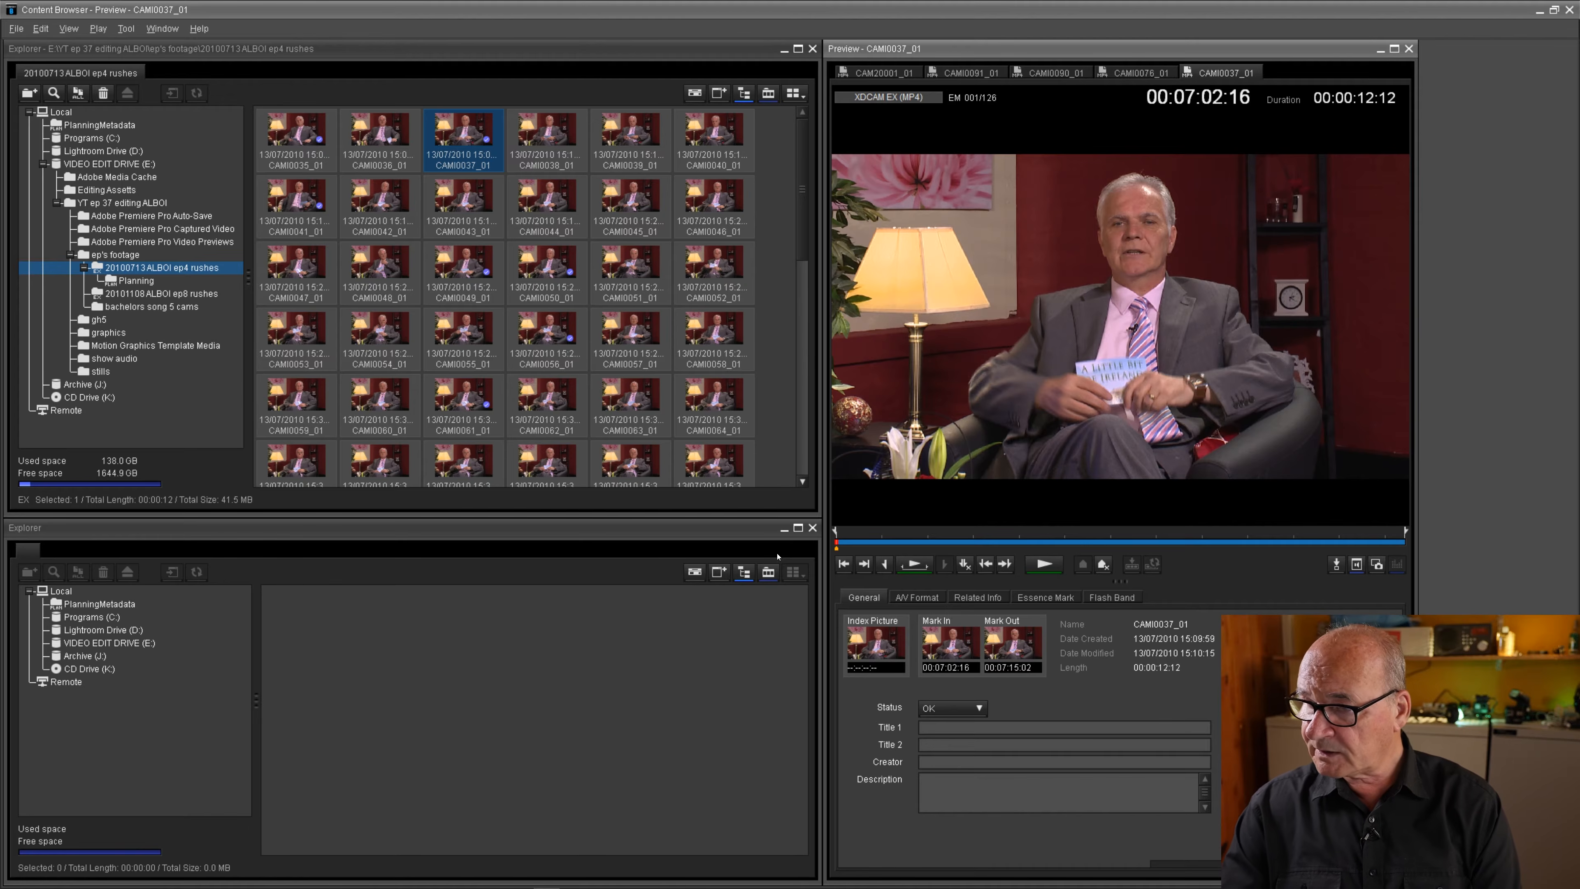
Play the presenter clip CAMI0037_01, and open and play CAMI0039_01 to compare the takes.
left_click(1045, 564)
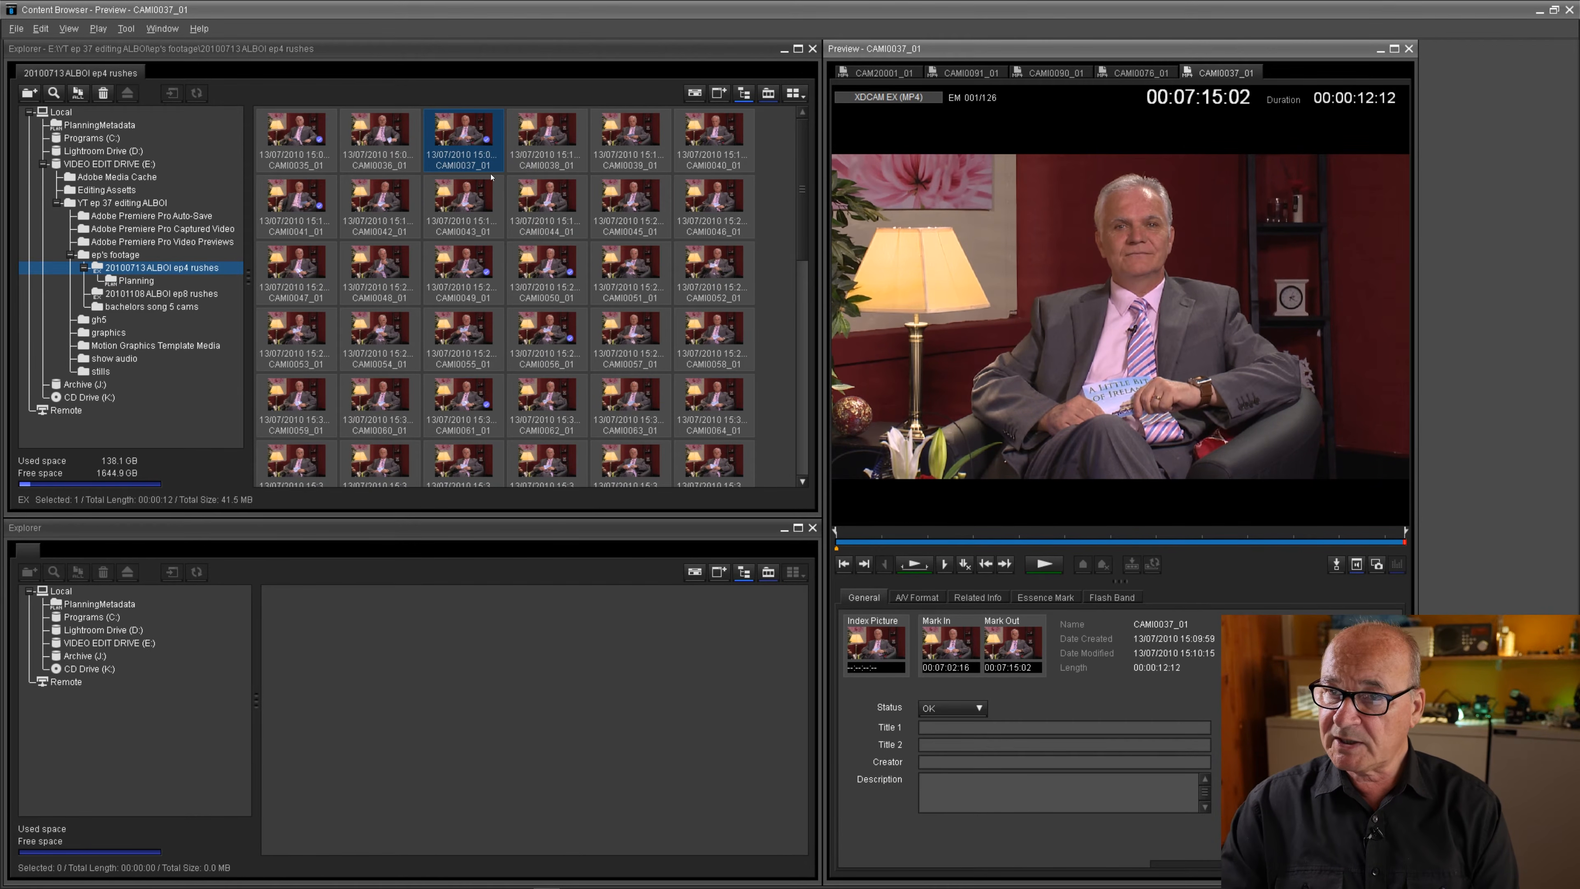
double_click(641, 138)
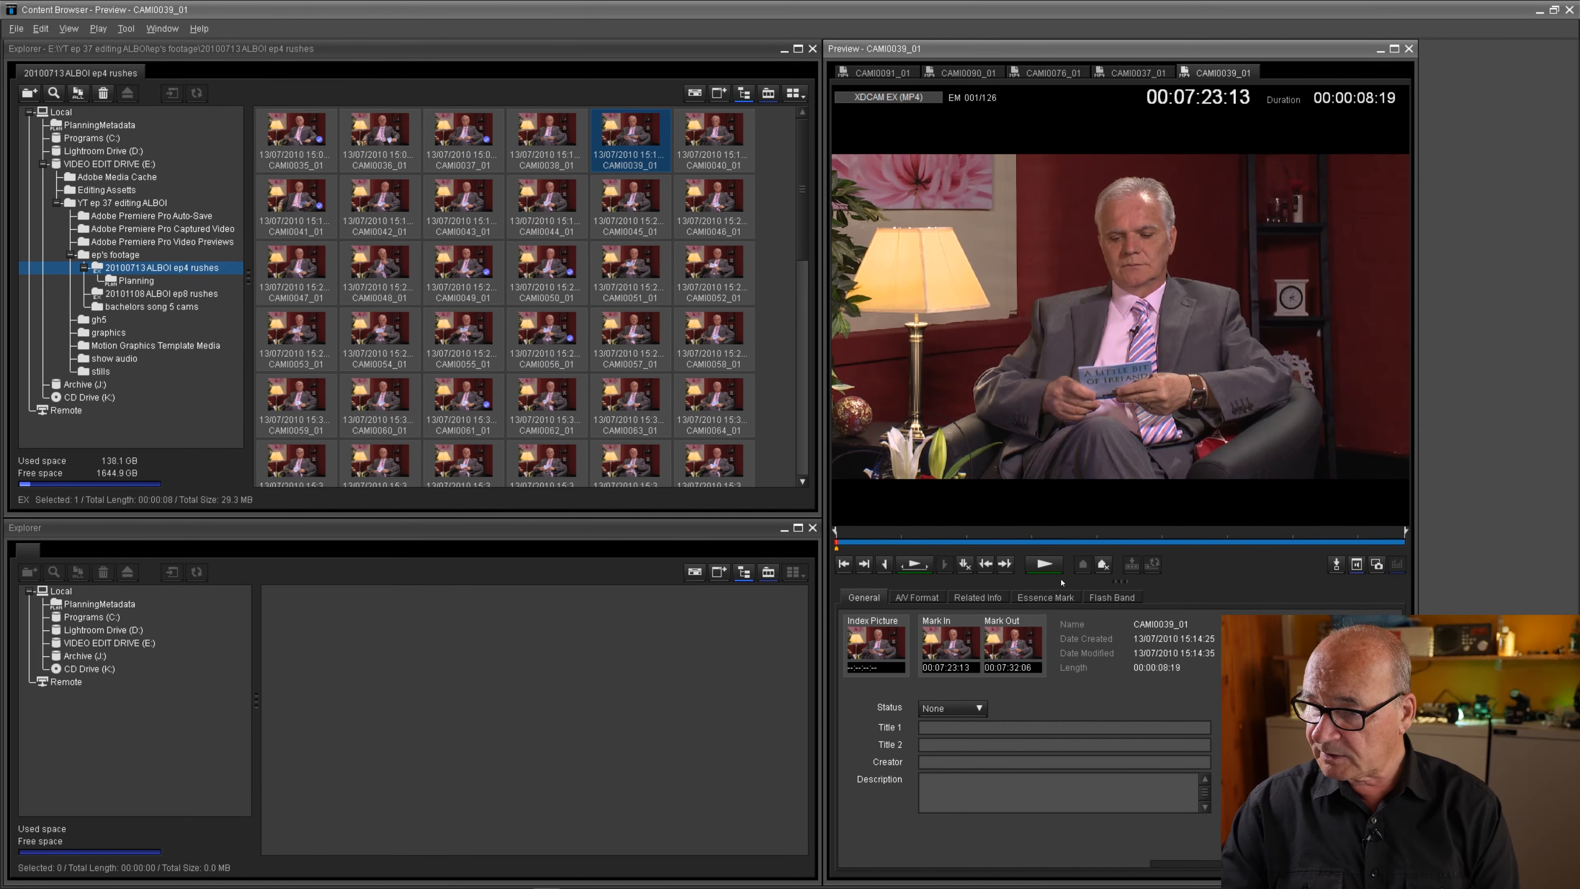
left_click(1047, 560)
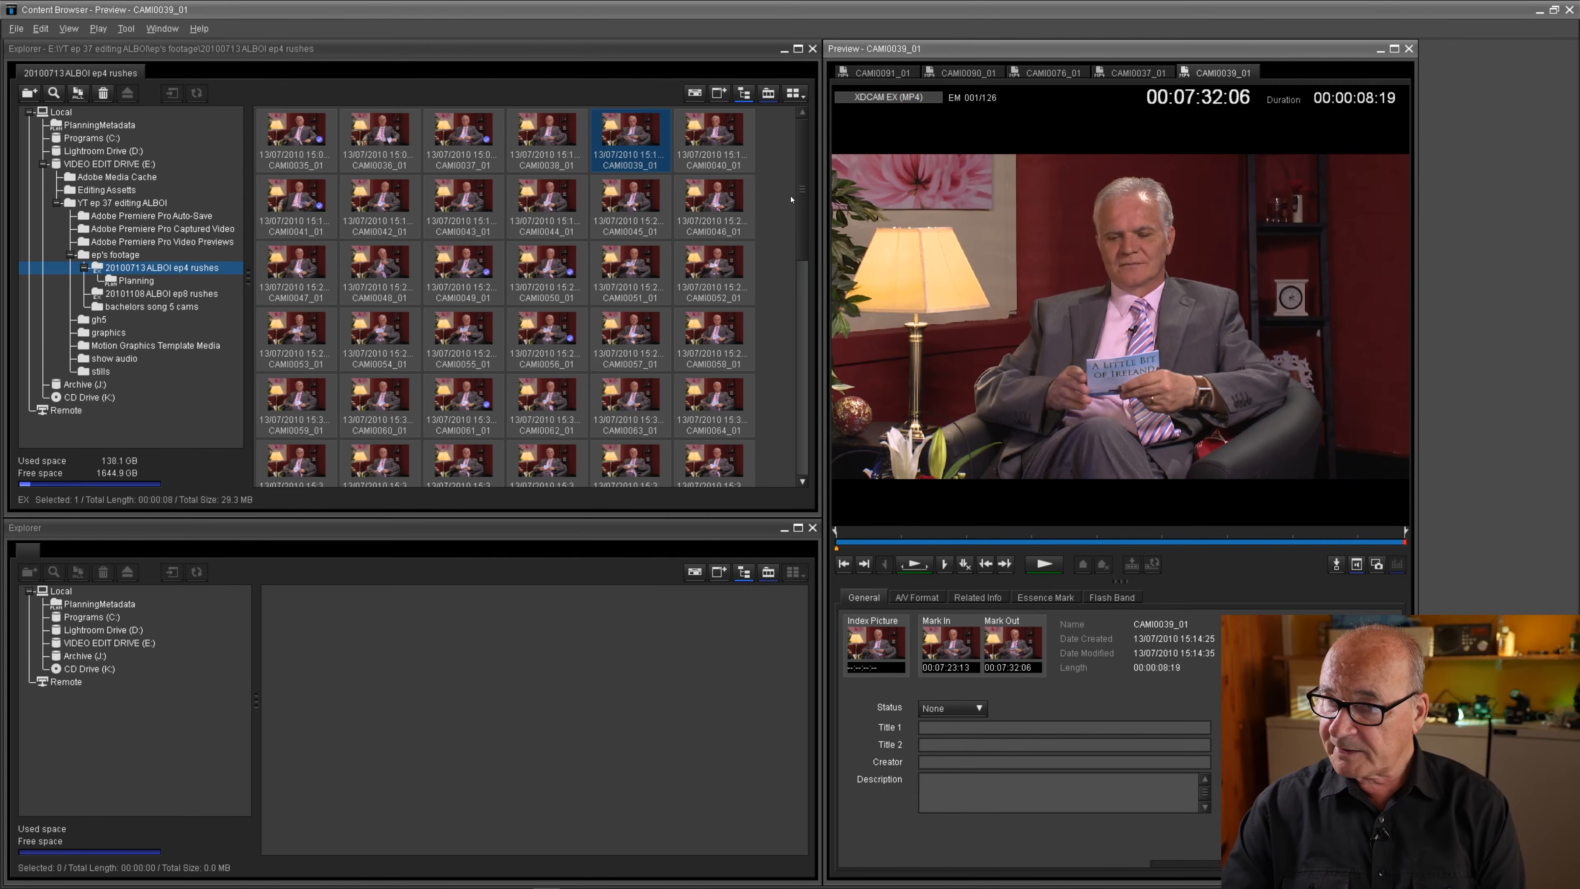
Find the camera 3 clips at the end of the rushes and preview CAM30017_01 and CAM30018_01.
left_click_drag(804, 192, 806, 411)
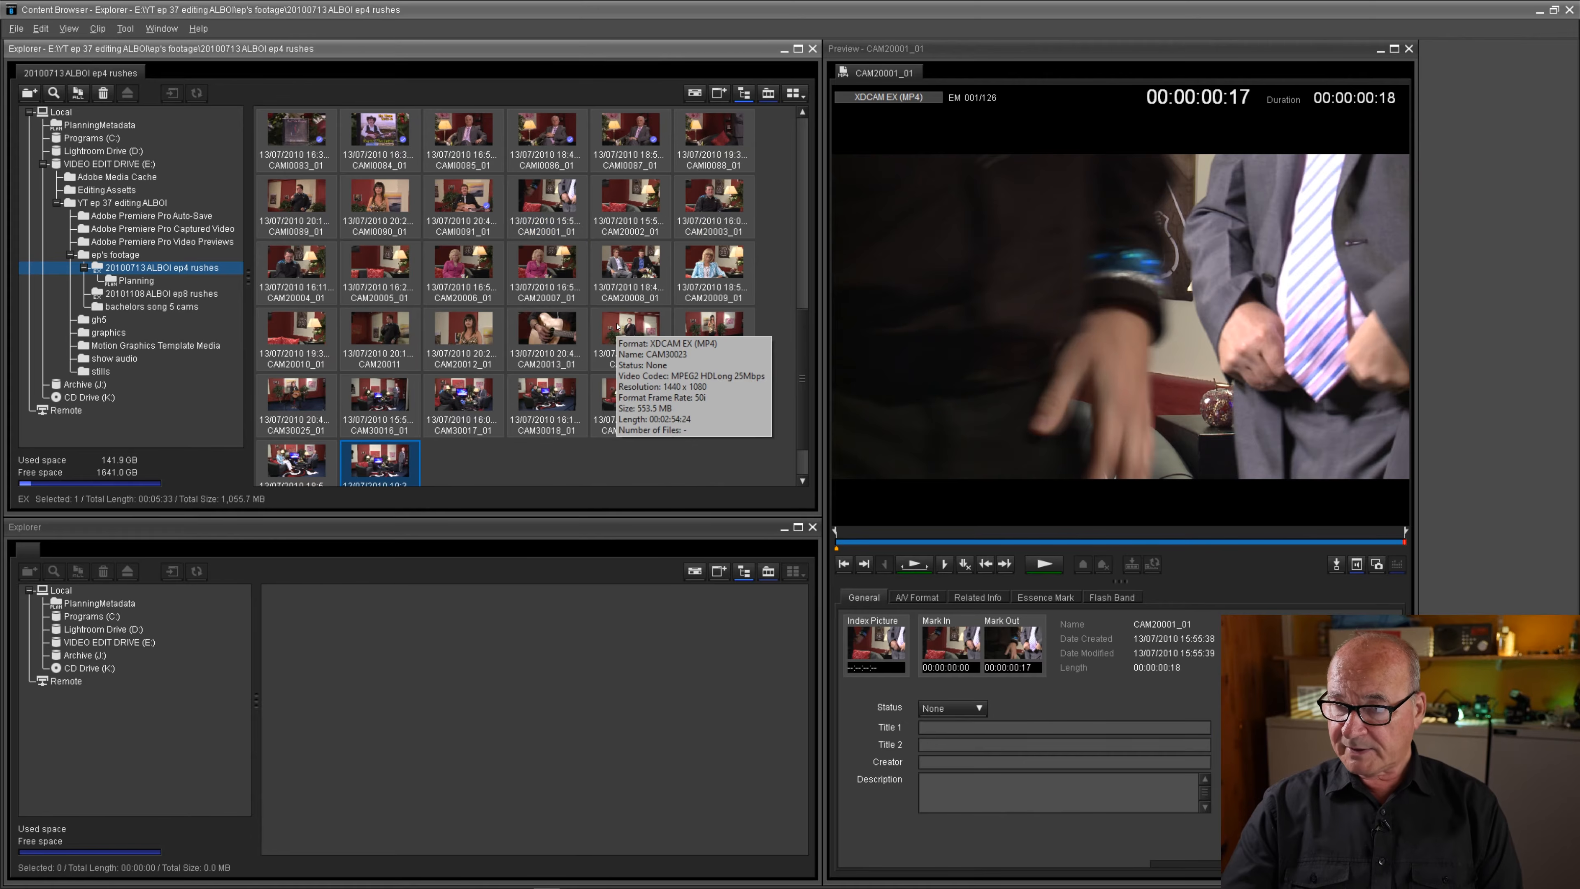
double_click(464, 396)
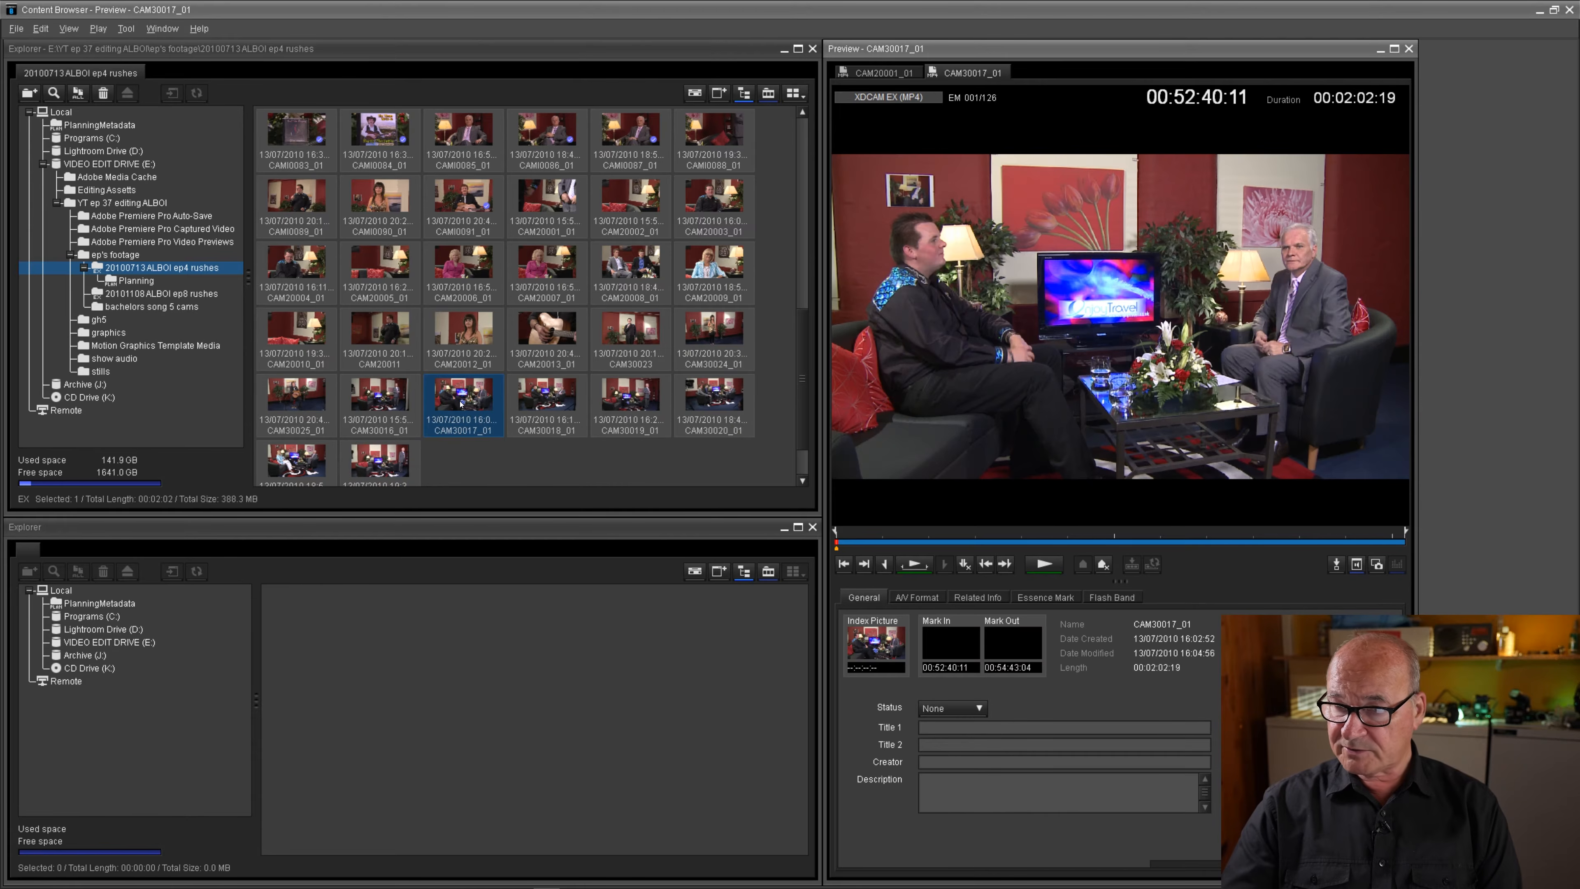
double_click(544, 405)
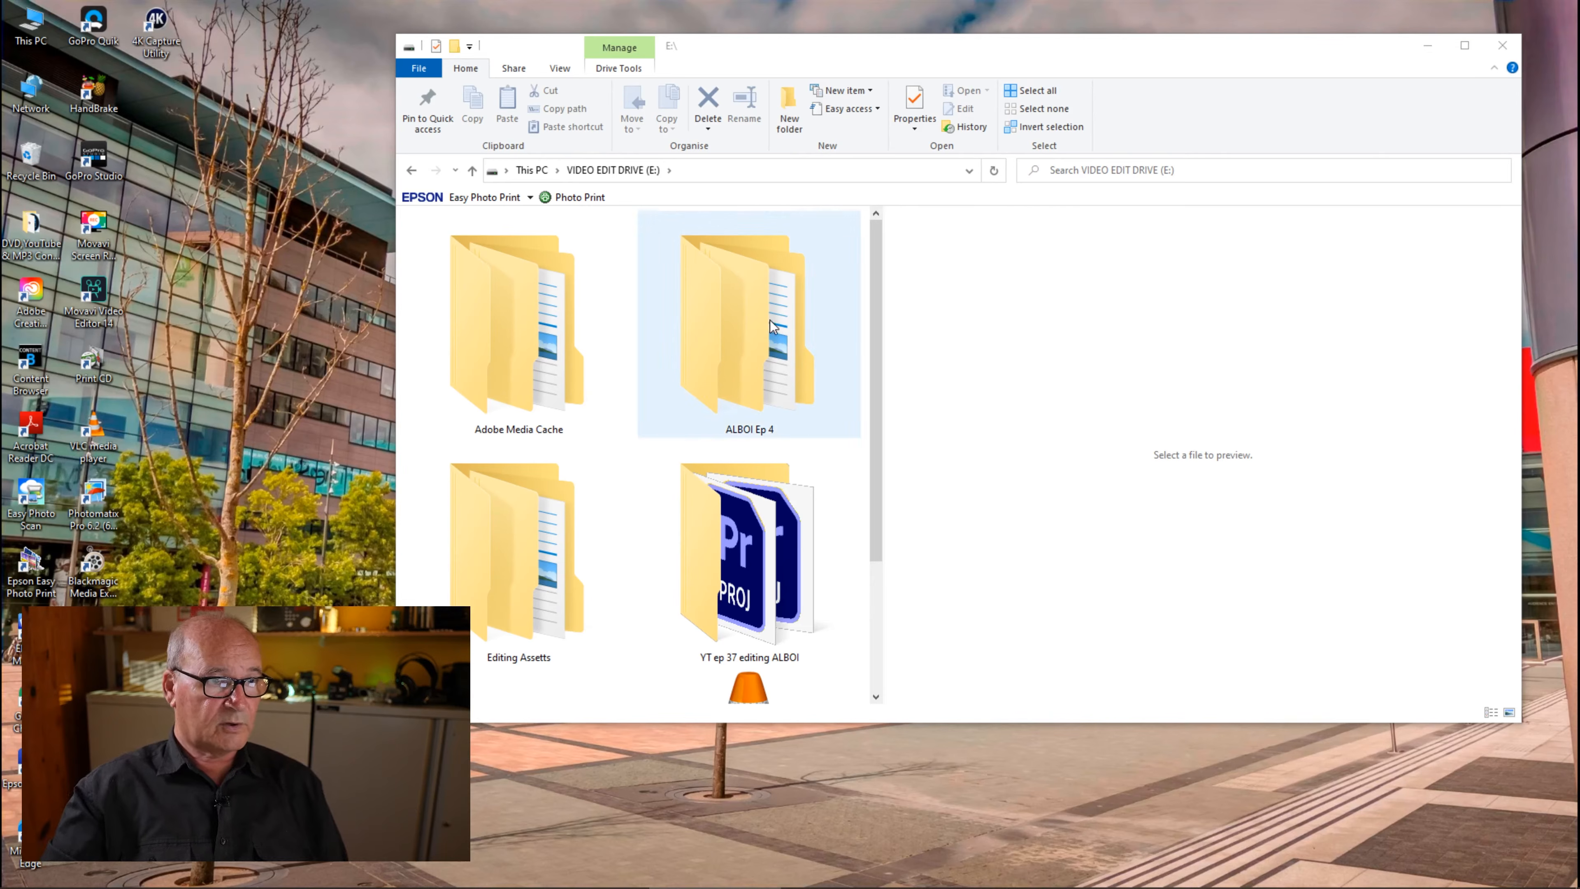
In File Explorer, open the graphics folder inside ALBOI Ep 4 and preview broadcast countdown clock.mp4.
double_click(739, 341)
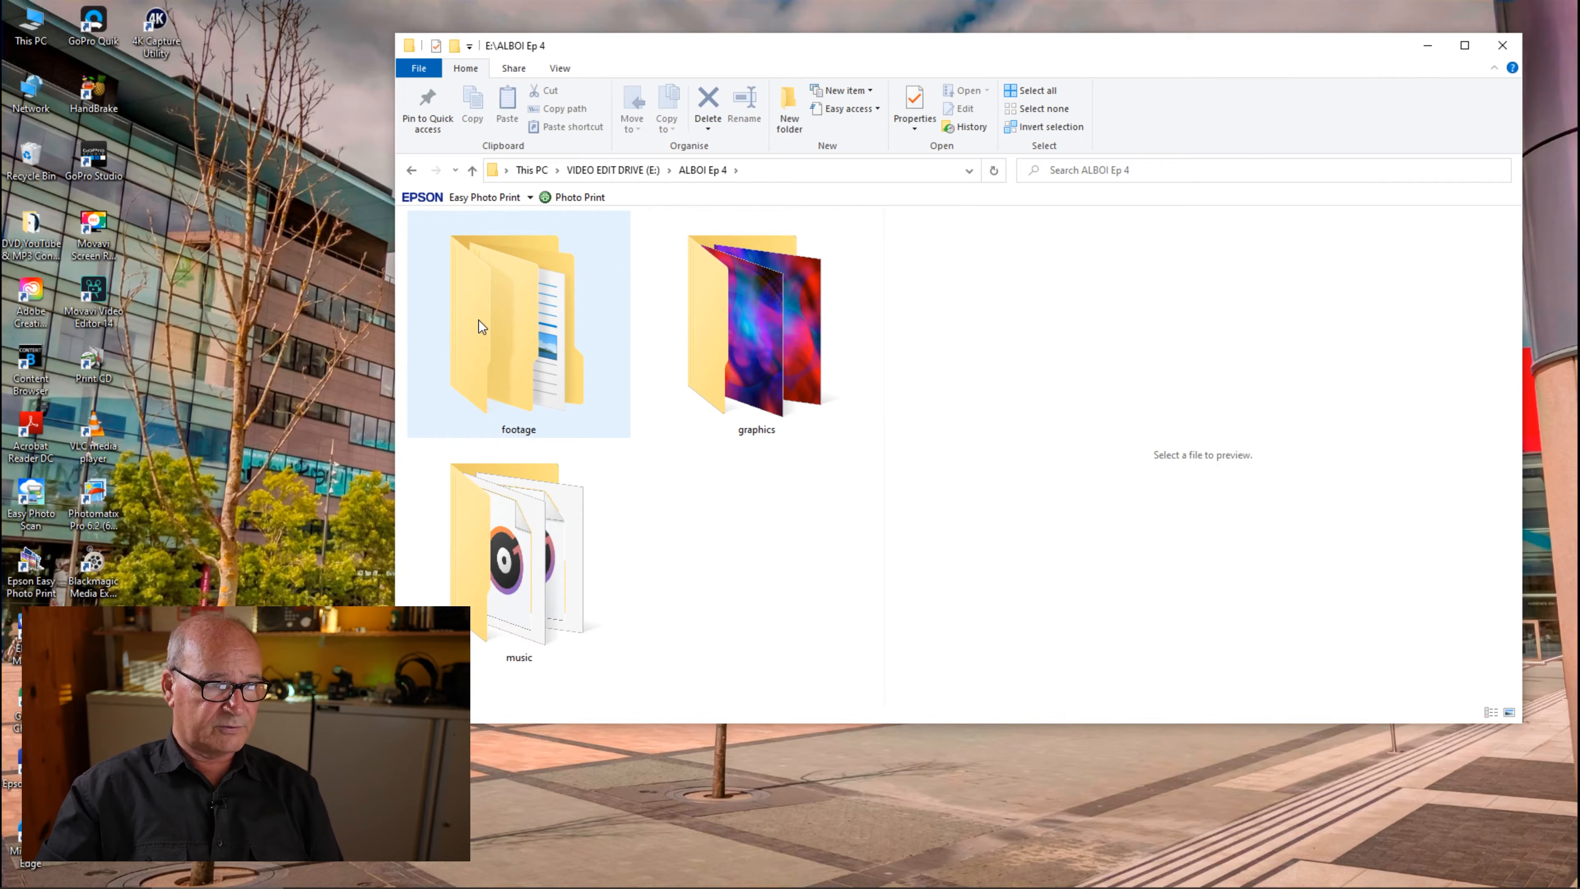
mouse_move(479, 321)
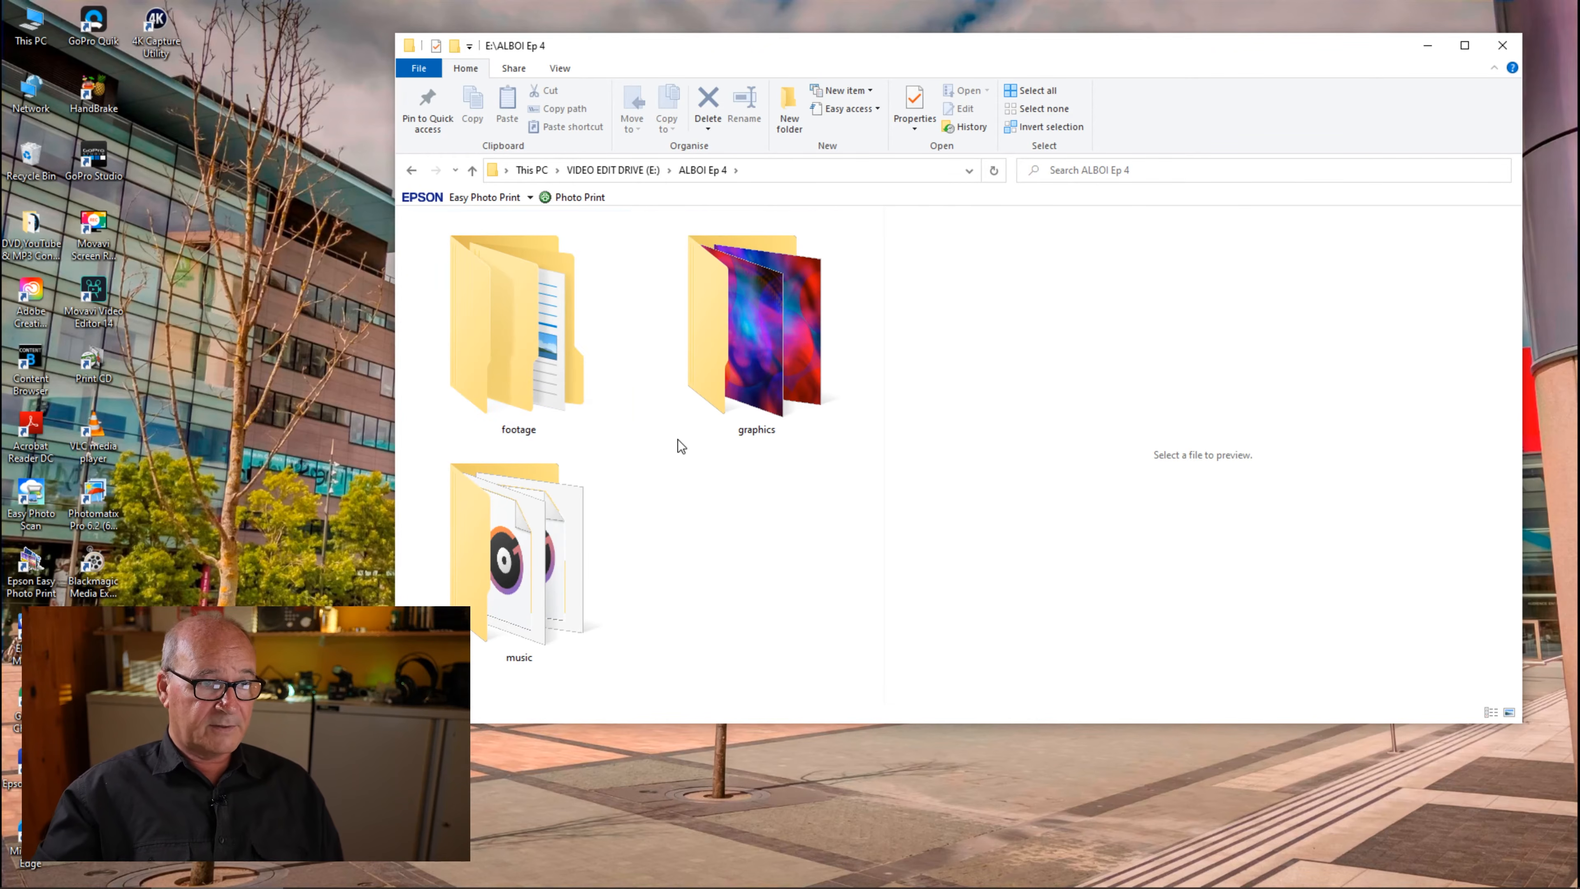
double_click(773, 309)
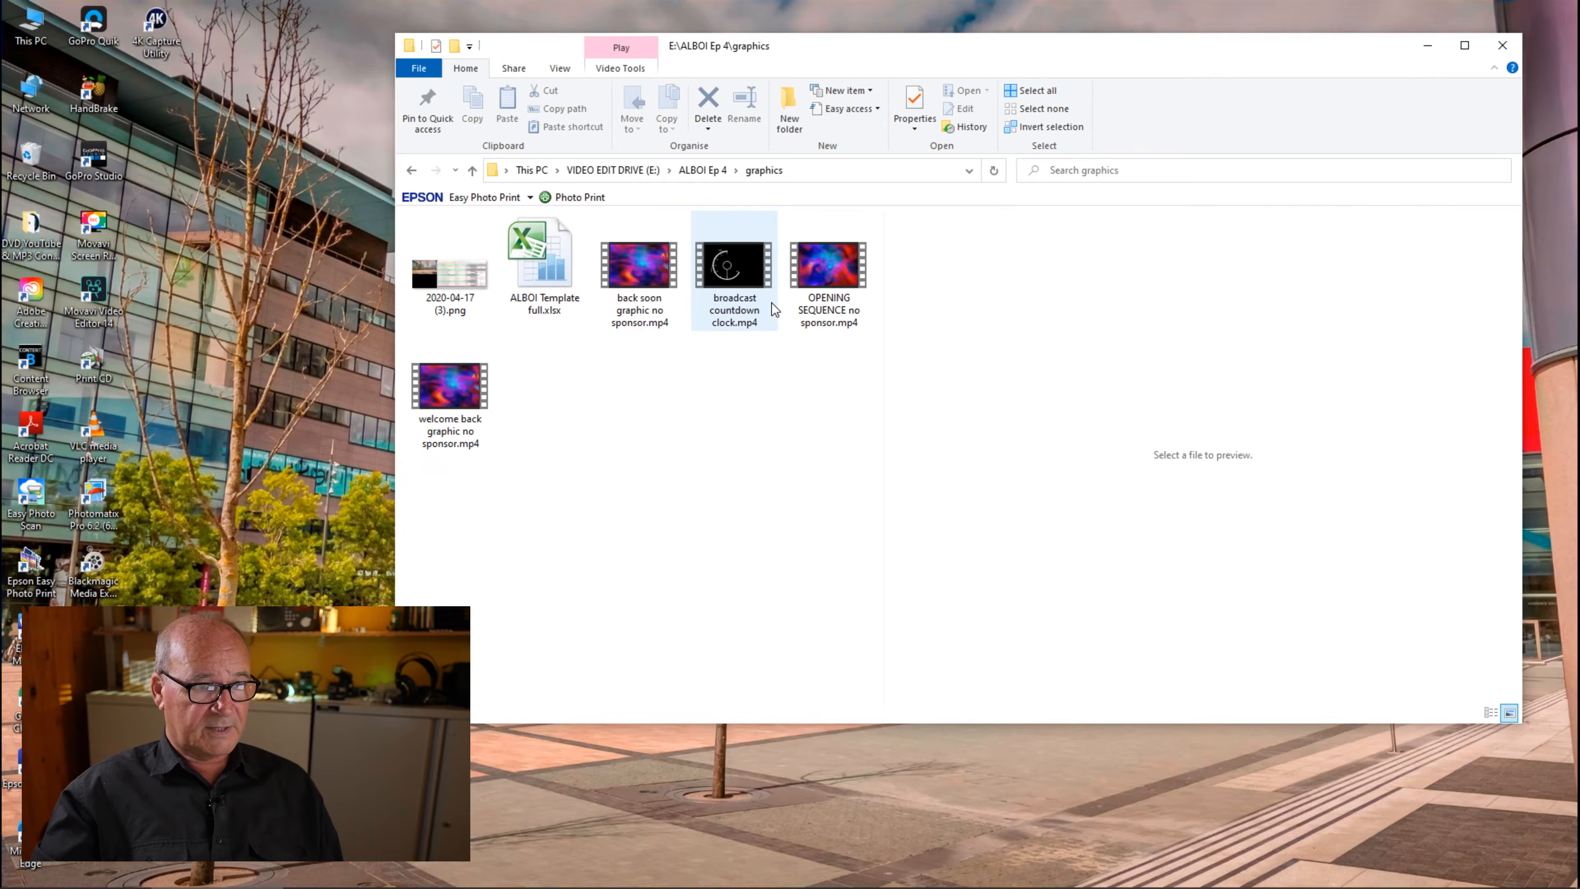
left_click(747, 264)
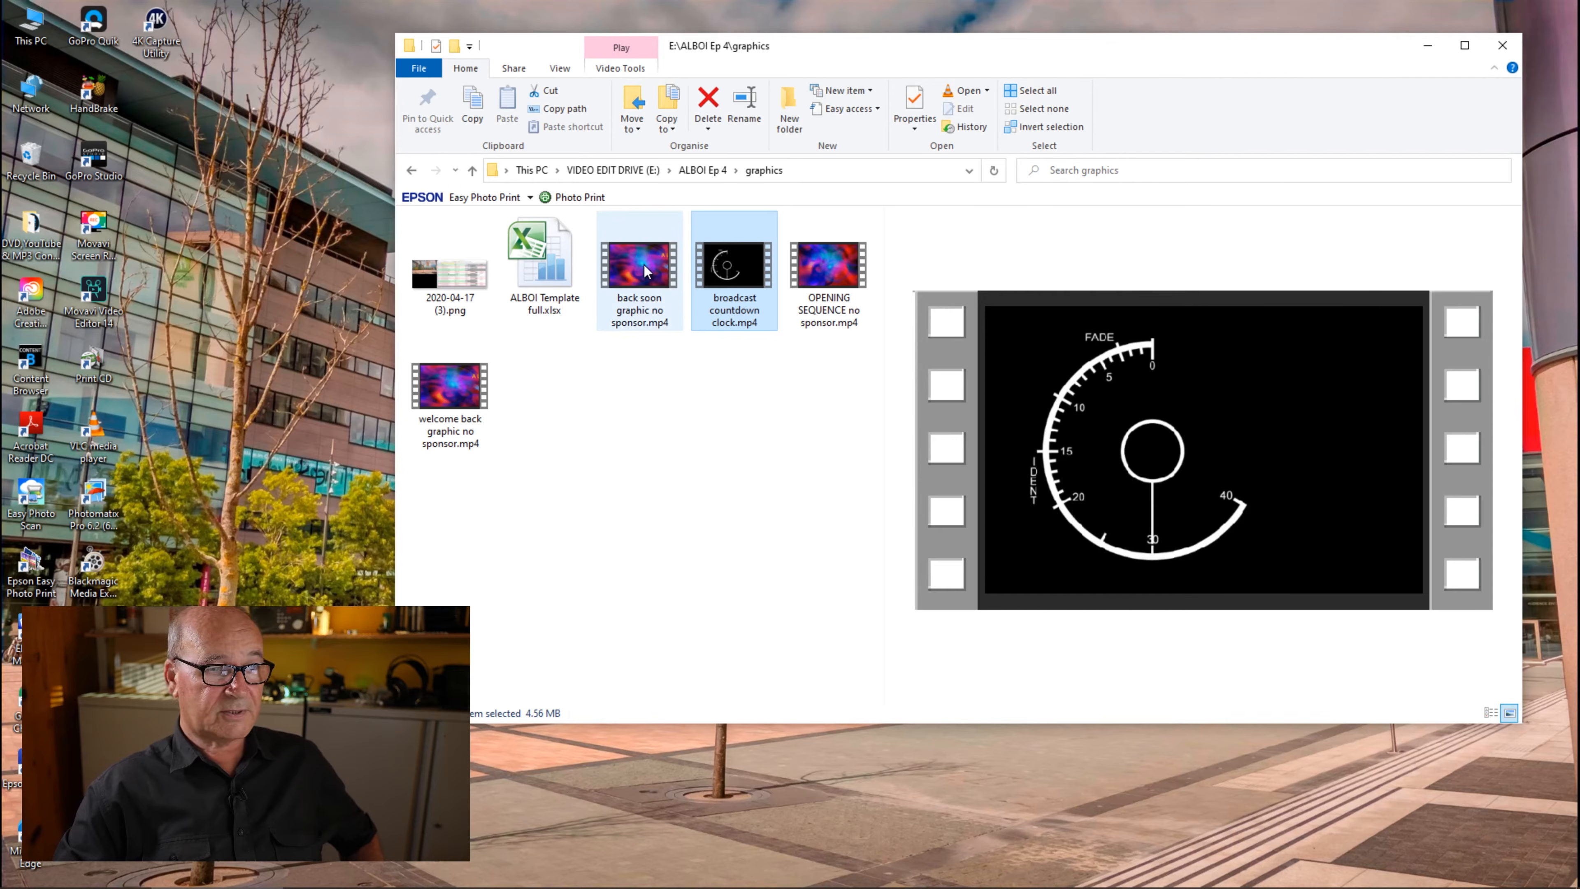
Play the opening sequence, back soon and welcome back graphics videos from the graphics folder.
double_click(822, 277)
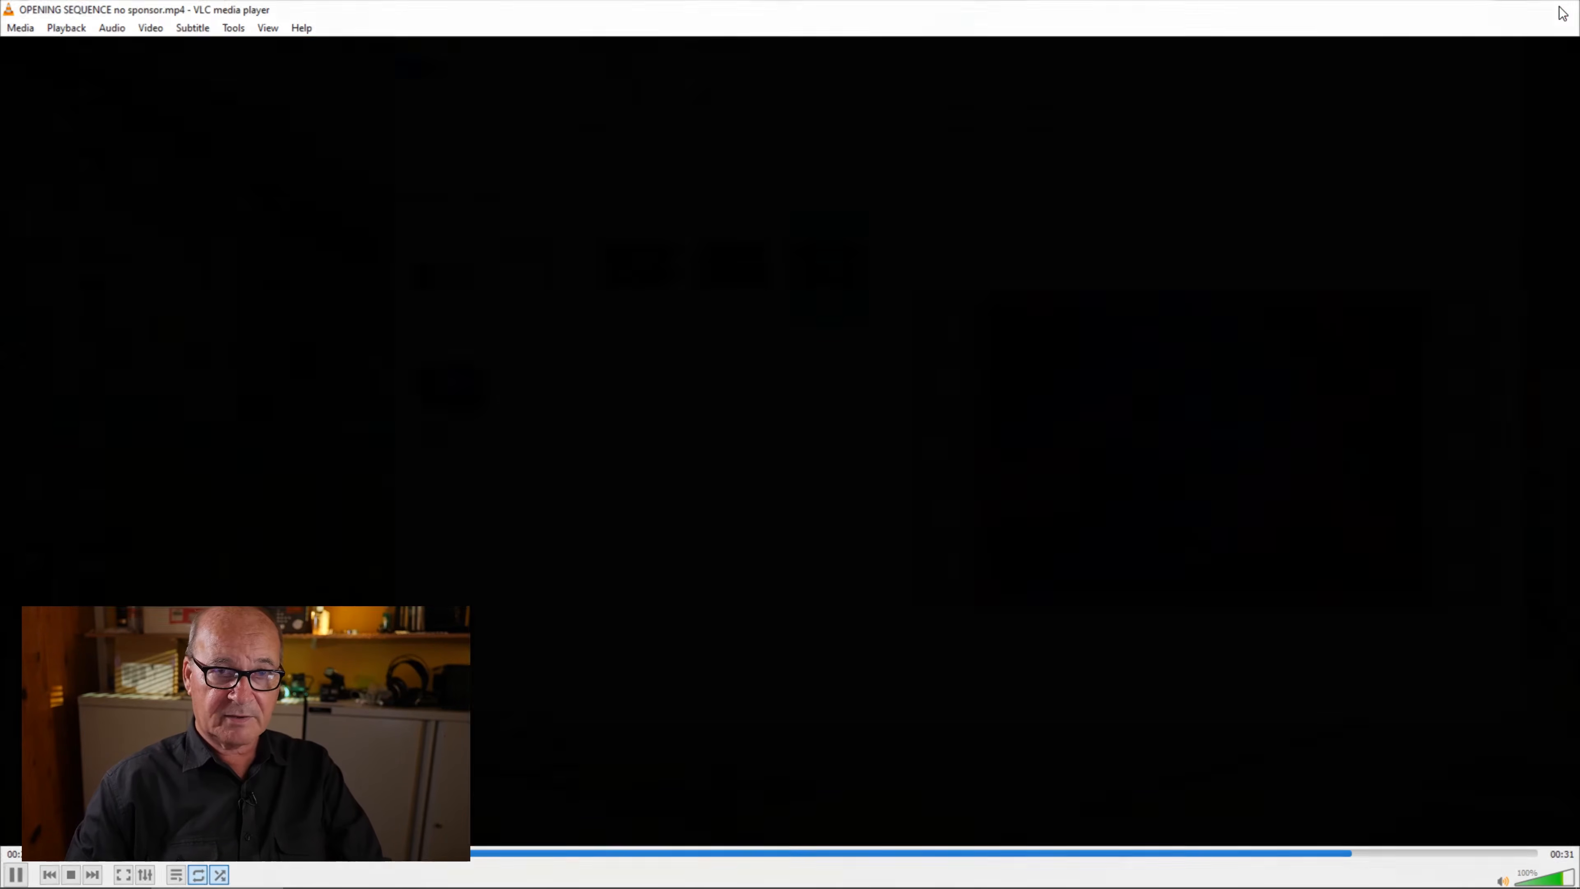
left_click(1560, 9)
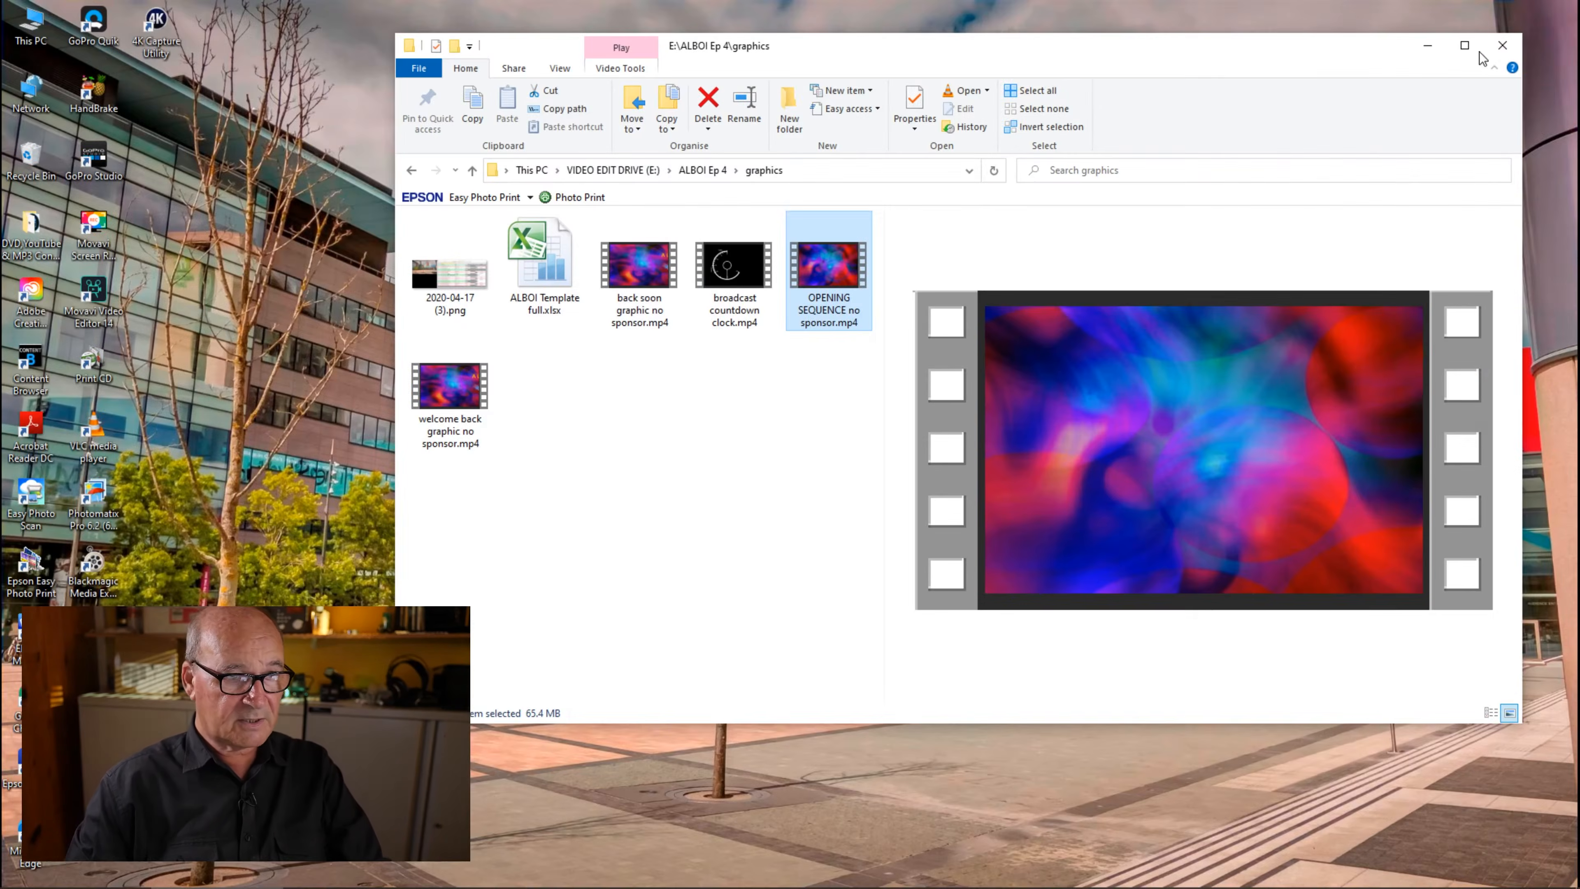
double_click(627, 268)
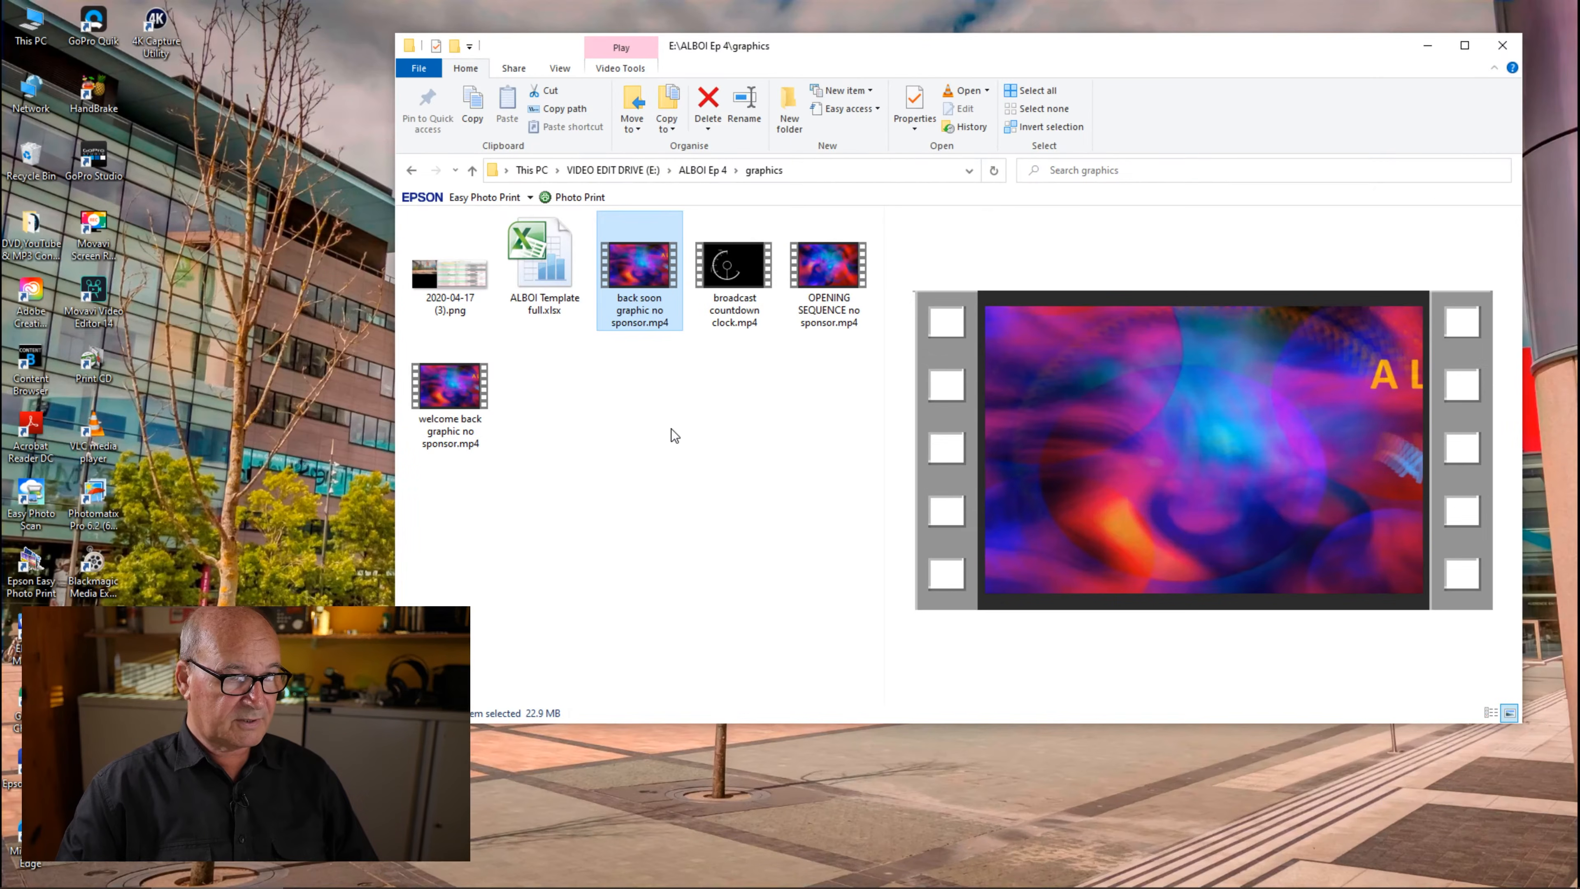
double_click(436, 391)
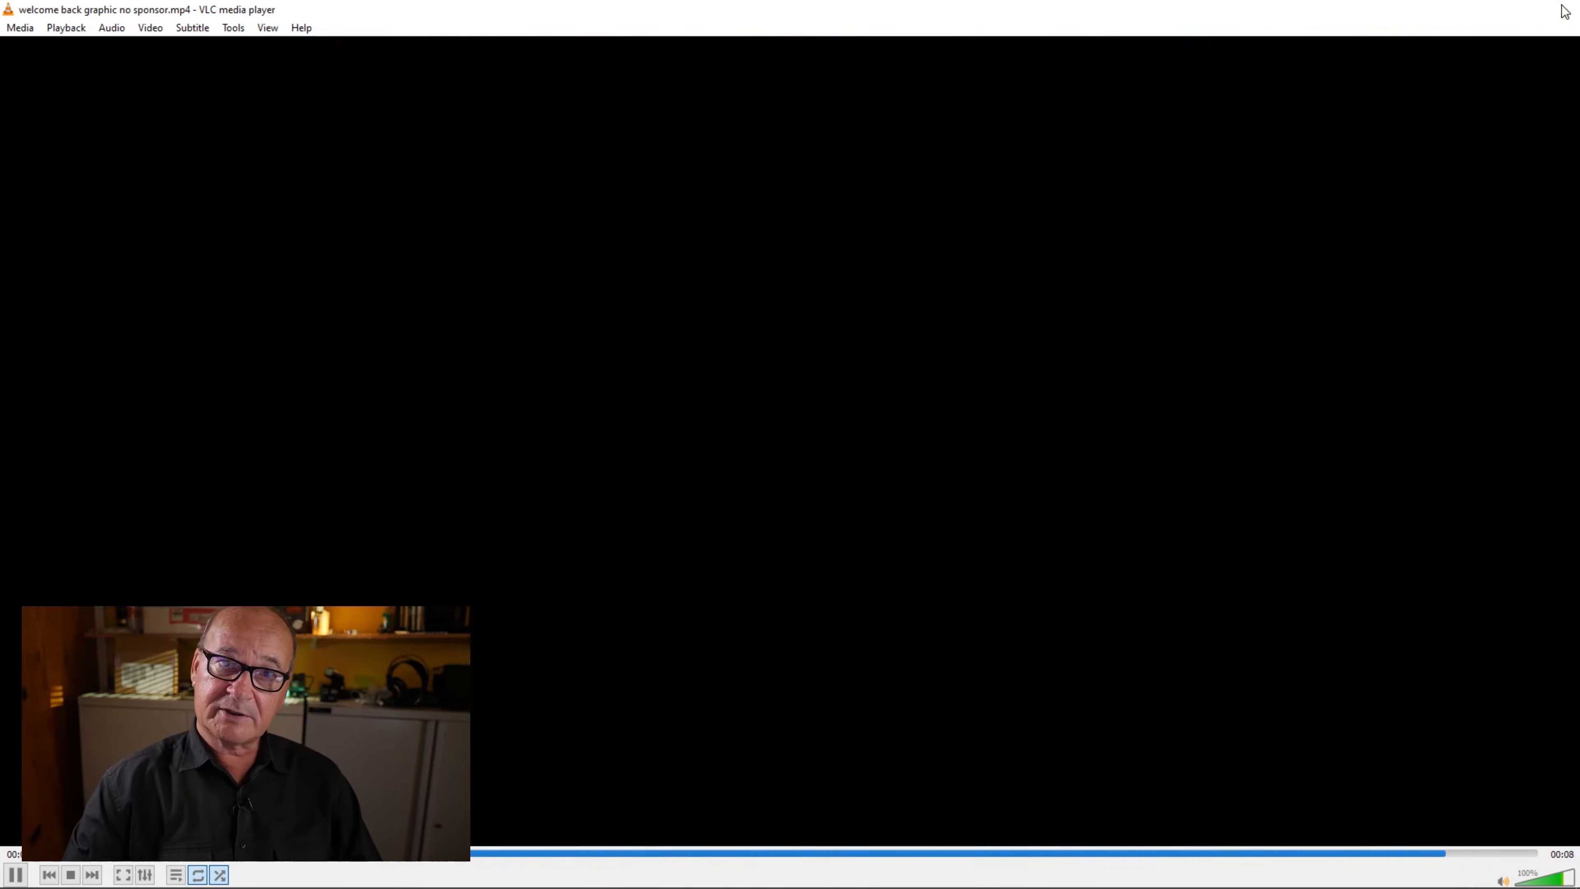
left_click(1564, 11)
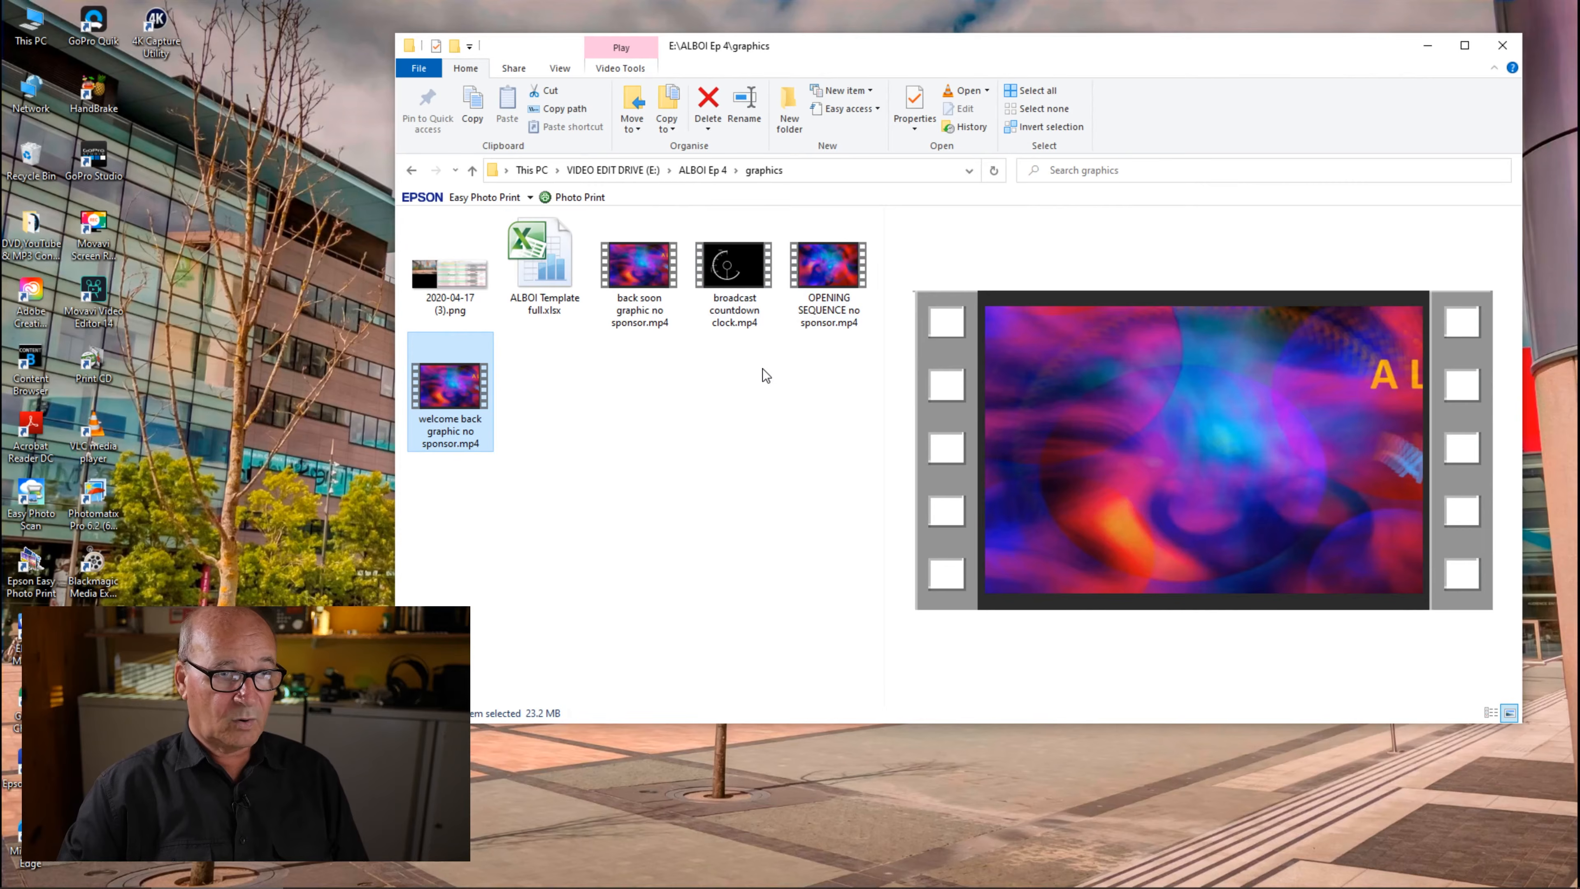
Open the ALBOI Ep 4 music folder, widen the name column to read the full file names, and check stereo applause edit.wav.
left_click(471, 170)
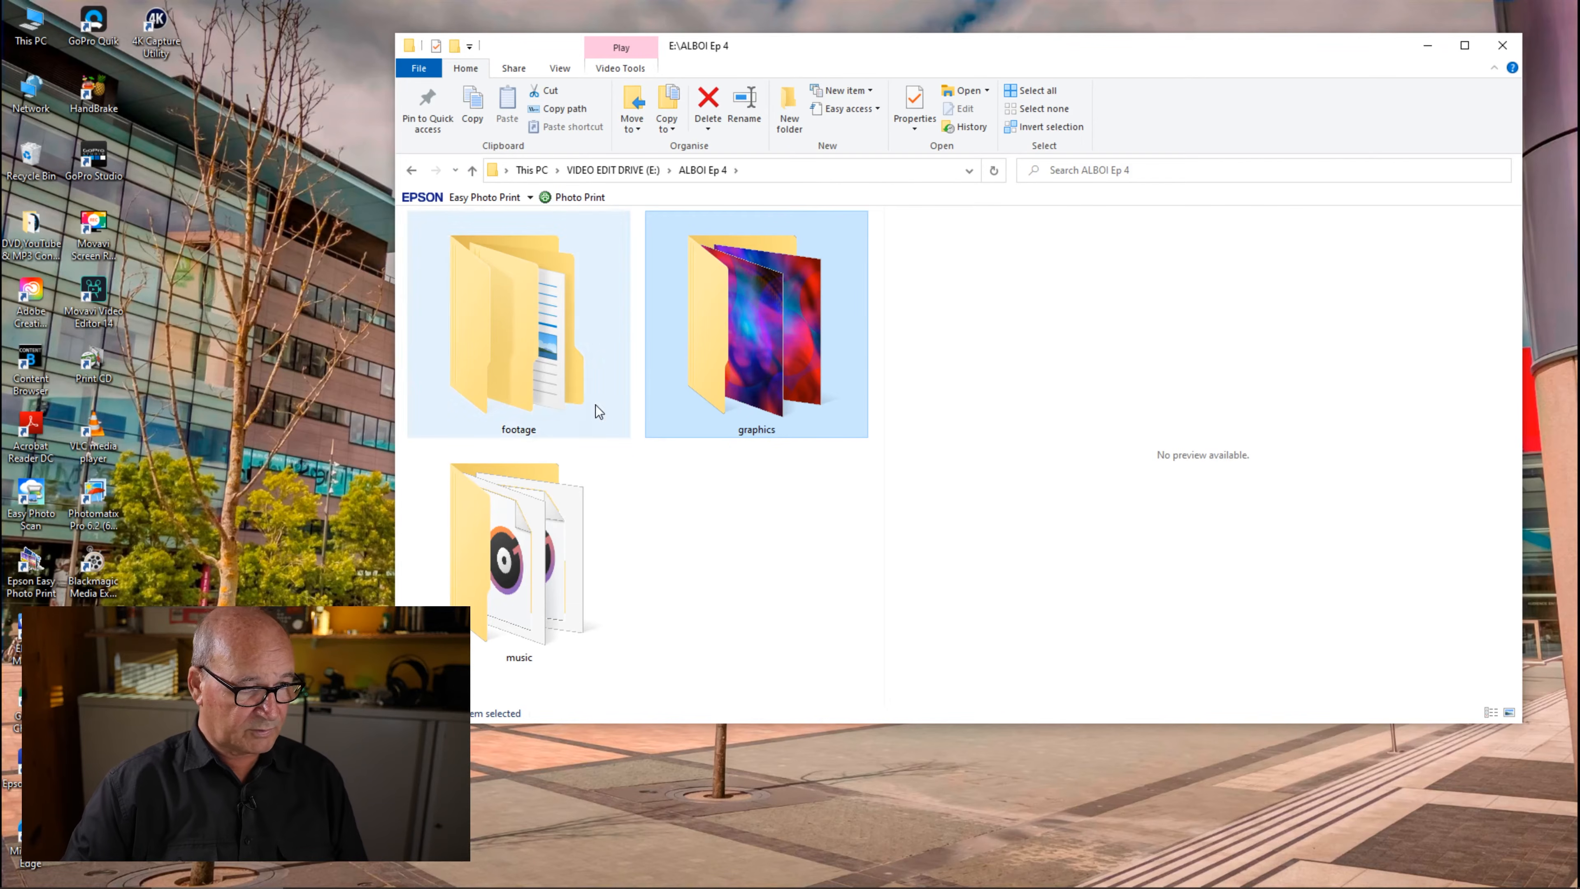
double_click(520, 556)
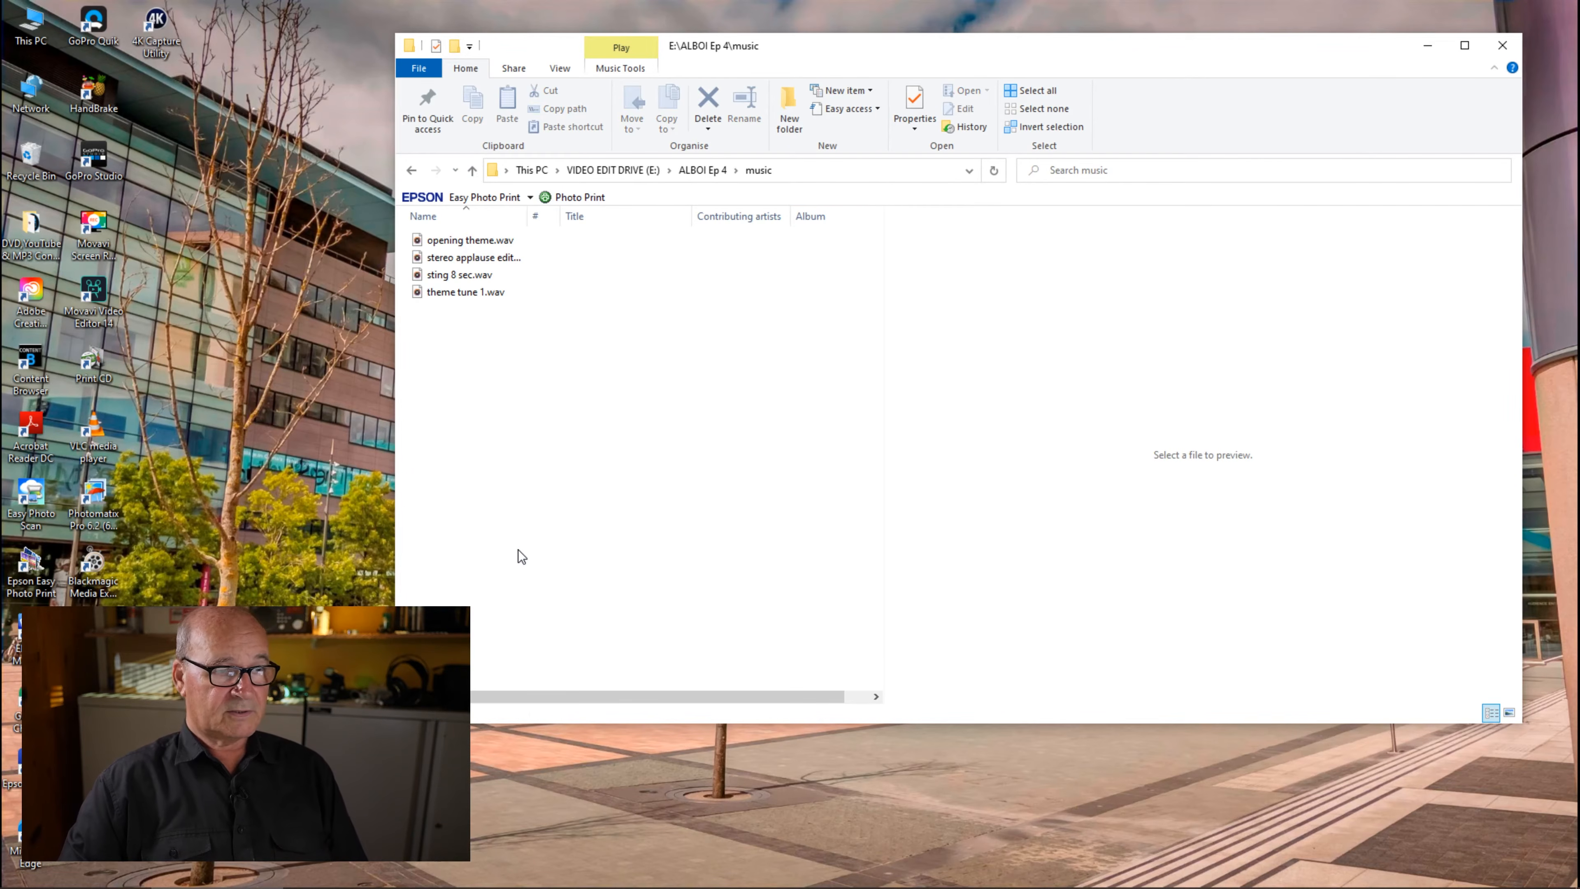
left_click_drag(527, 216, 644, 216)
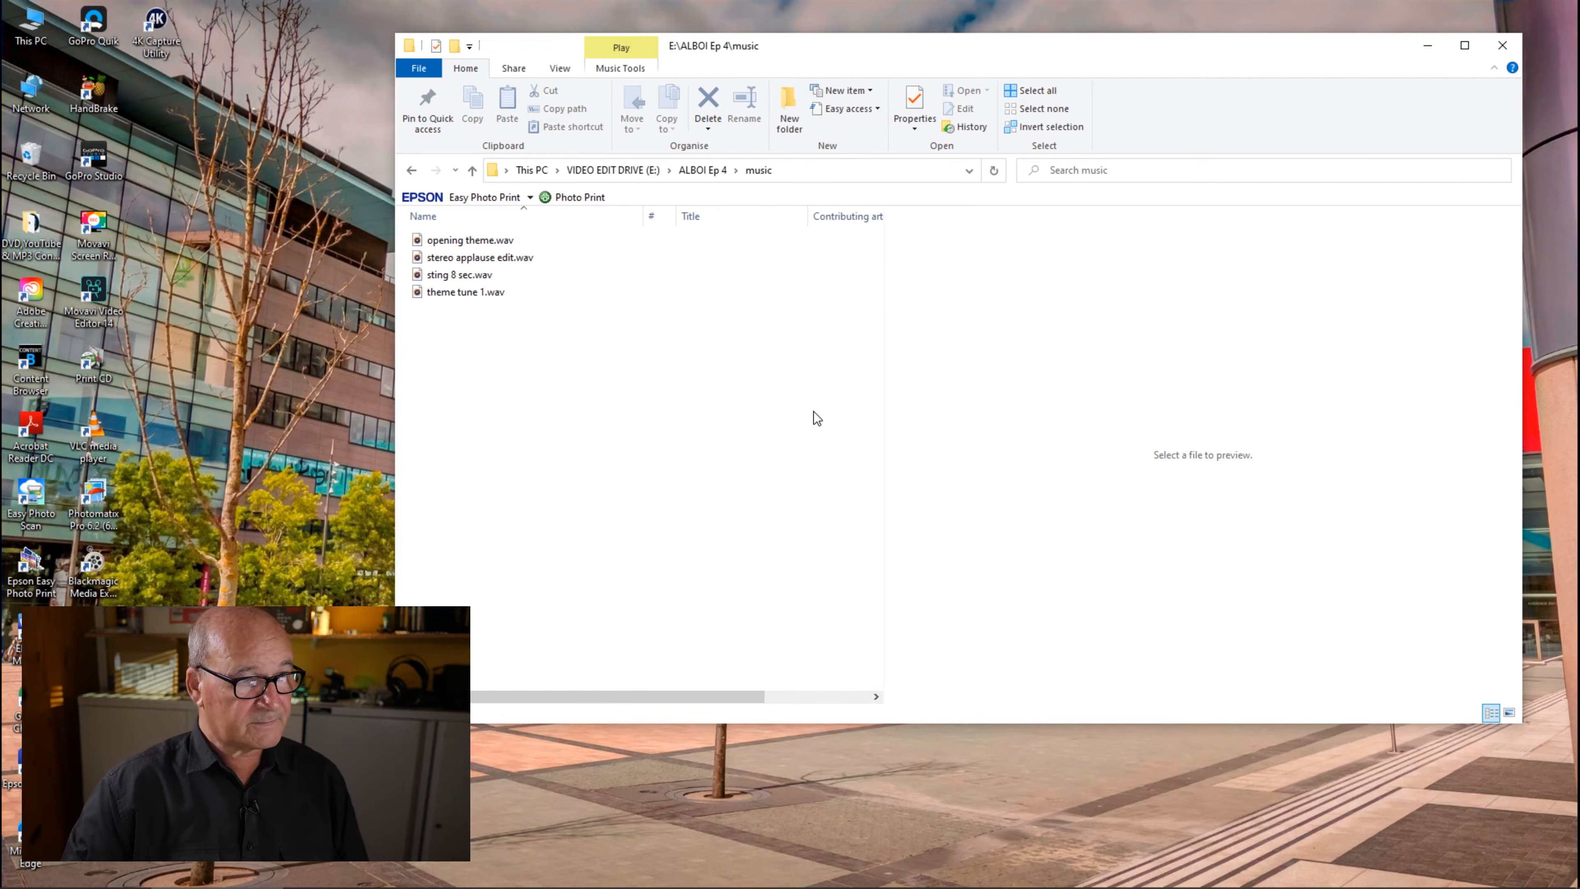
left_click(441, 258)
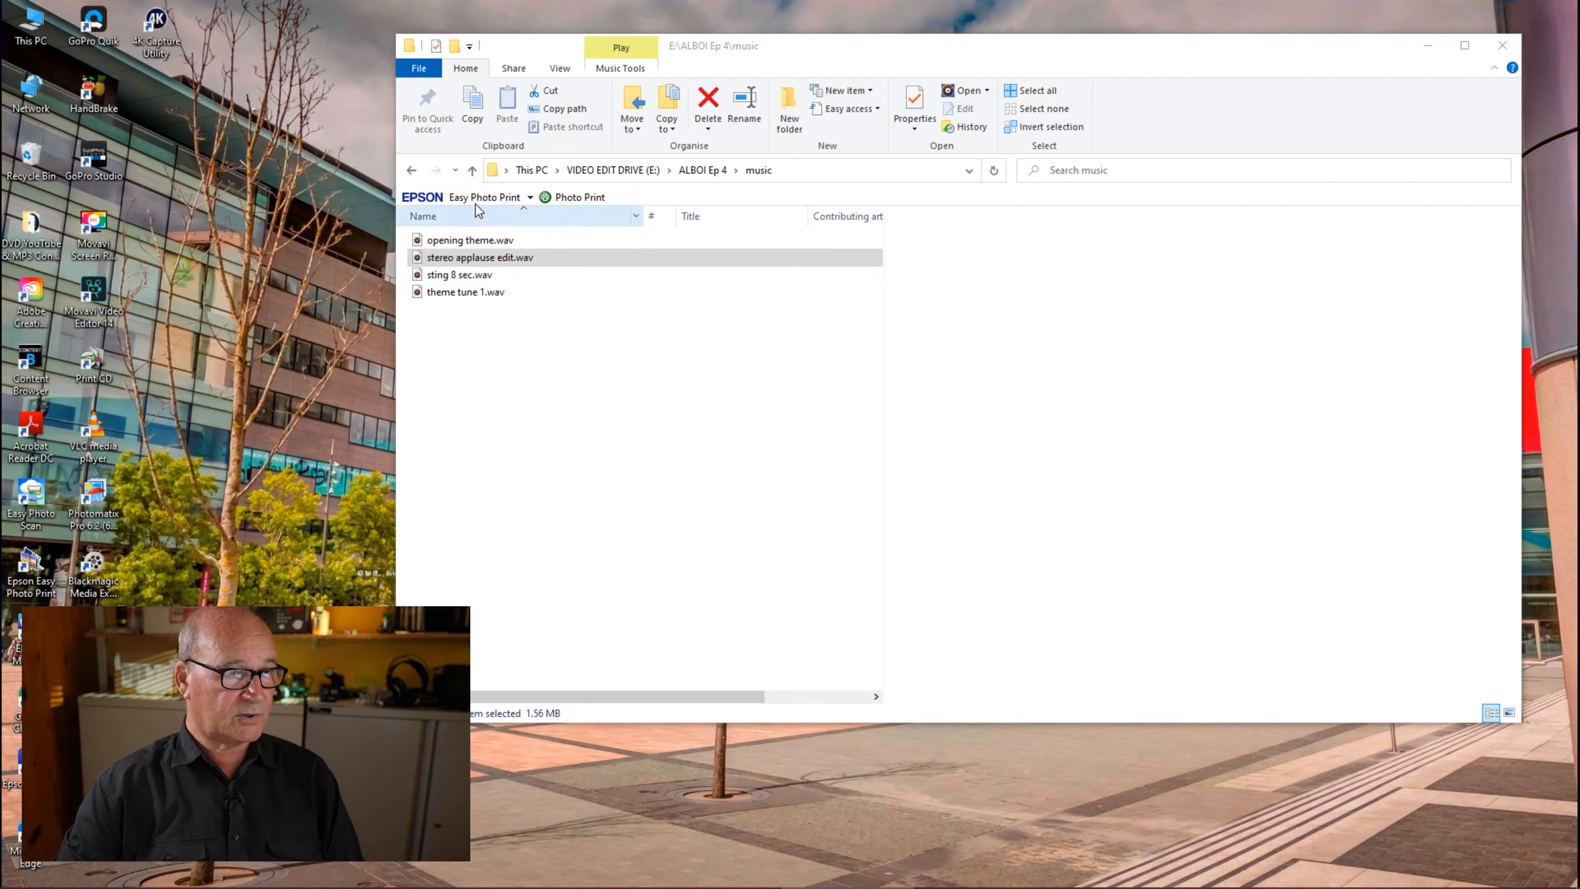
left_click(470, 170)
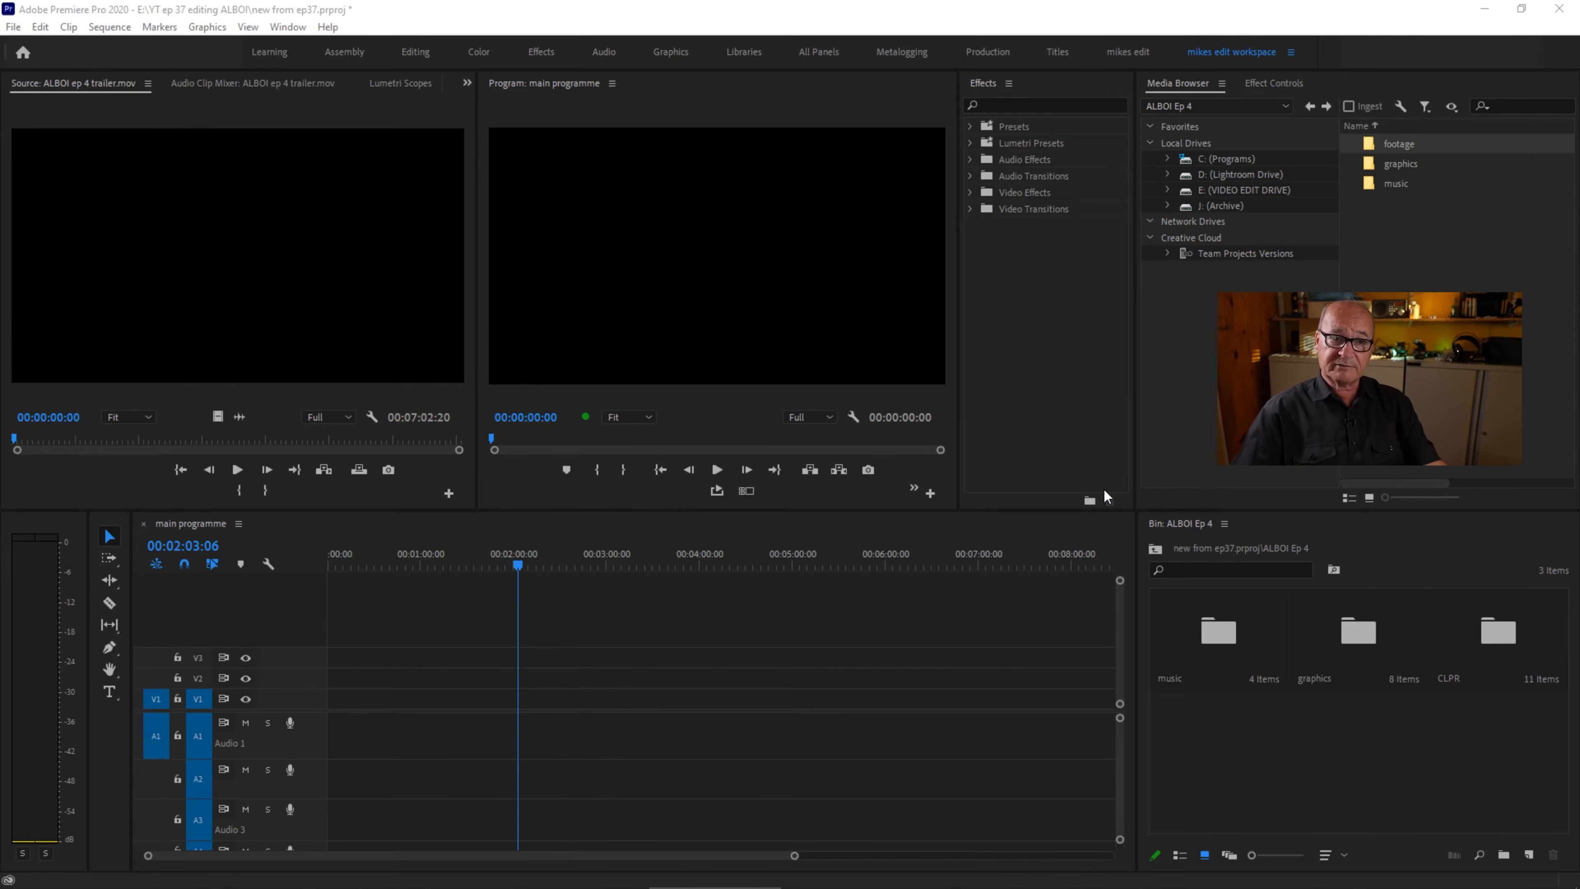
In Premiere Pro, browse the VIDEO EDIT DRIVE (E:) media and open the ALBOI Ep 4 folder.
left_click(1194, 191)
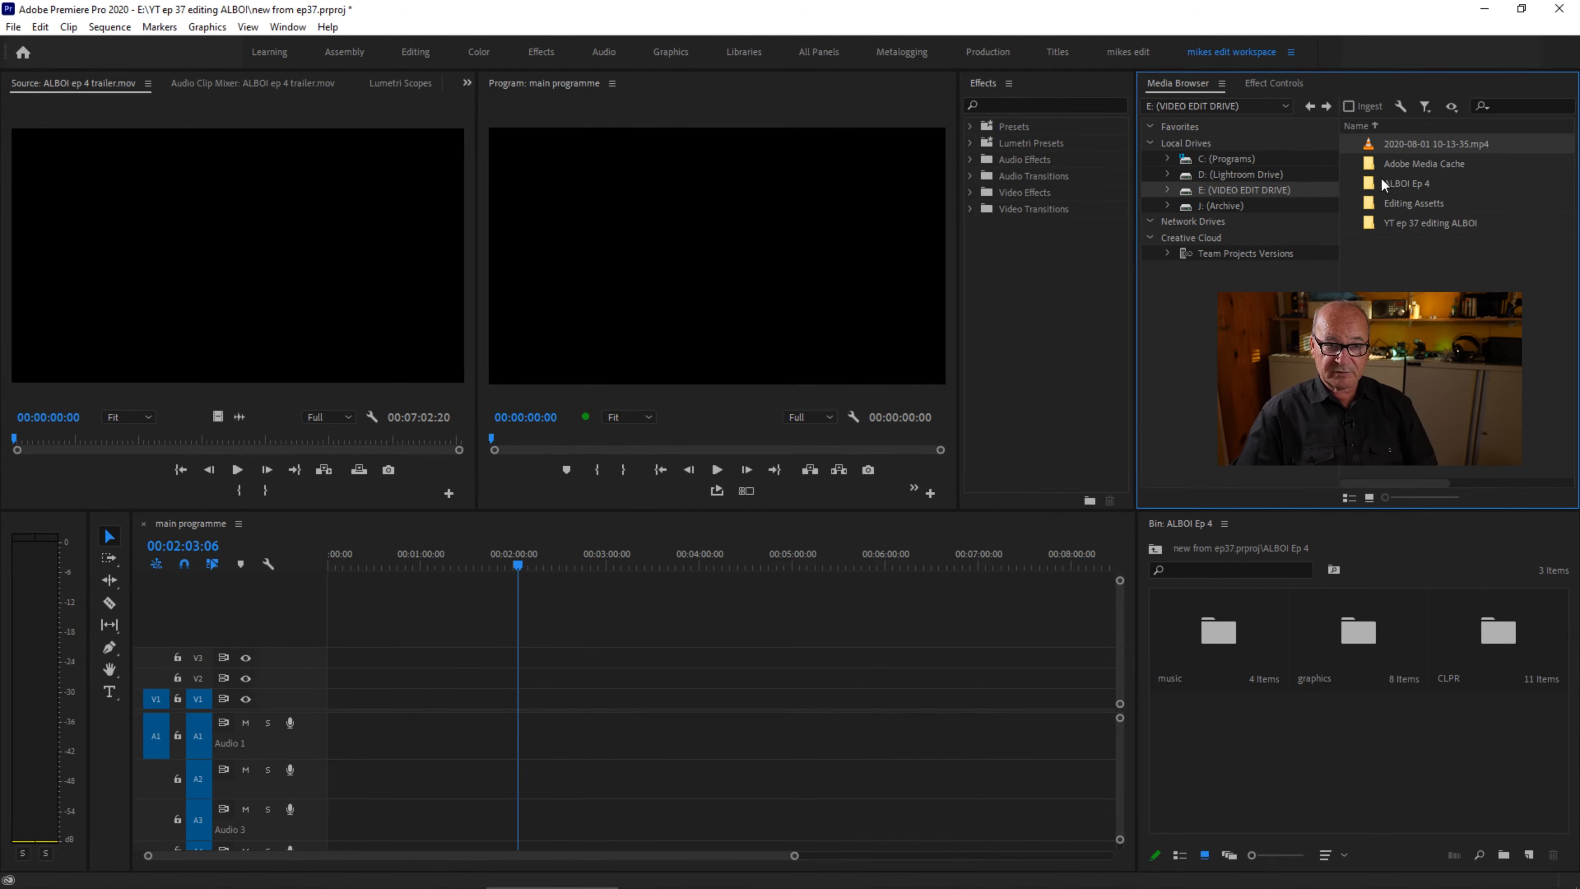
left_click(1372, 187)
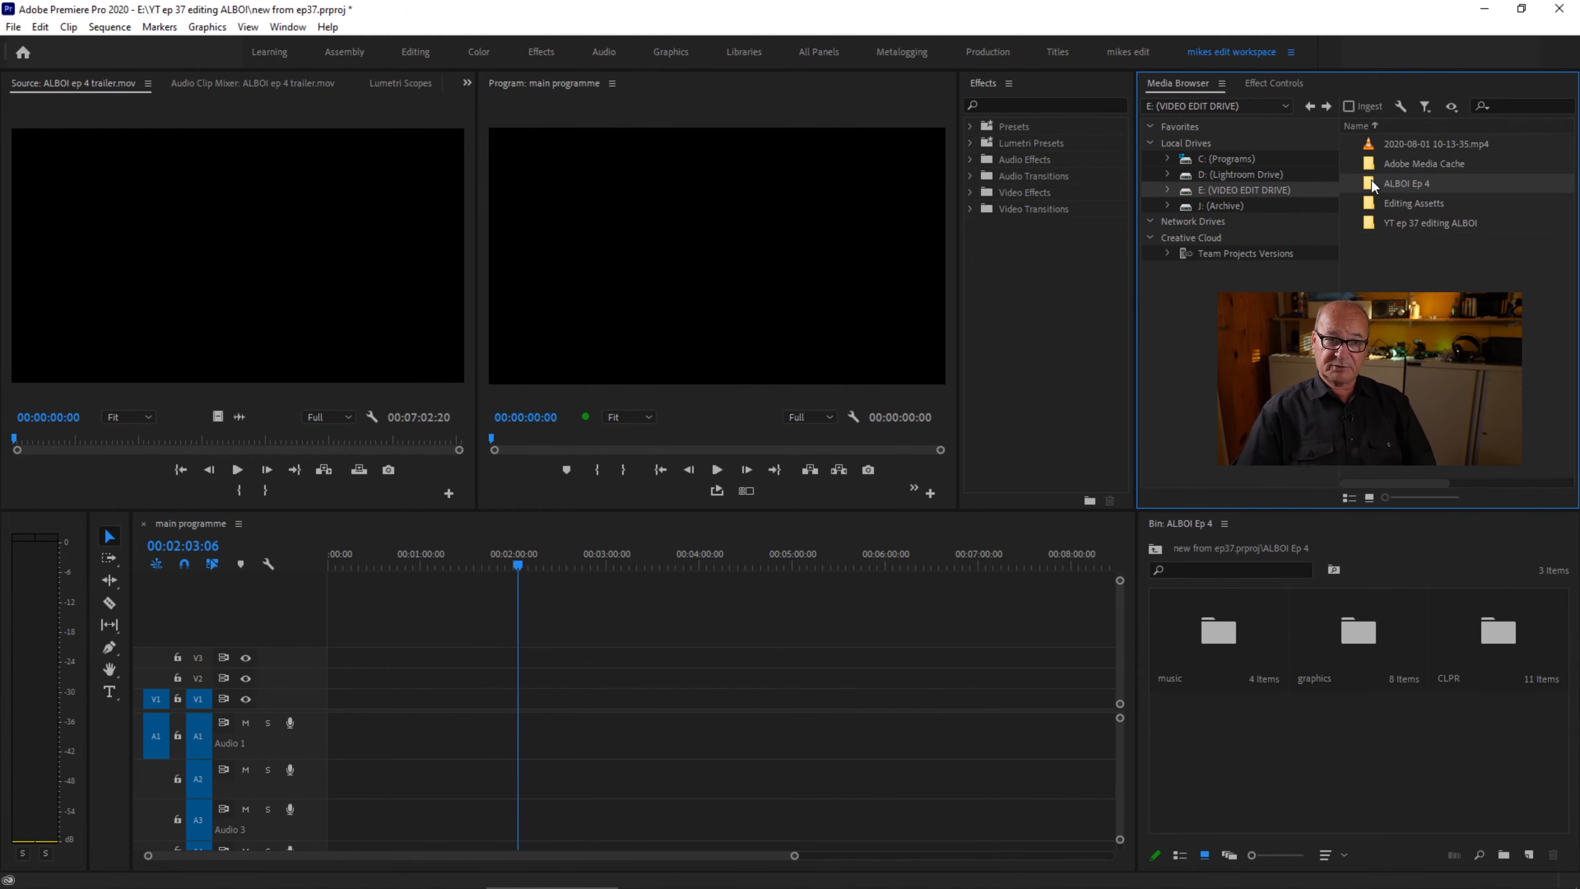
double_click(1373, 187)
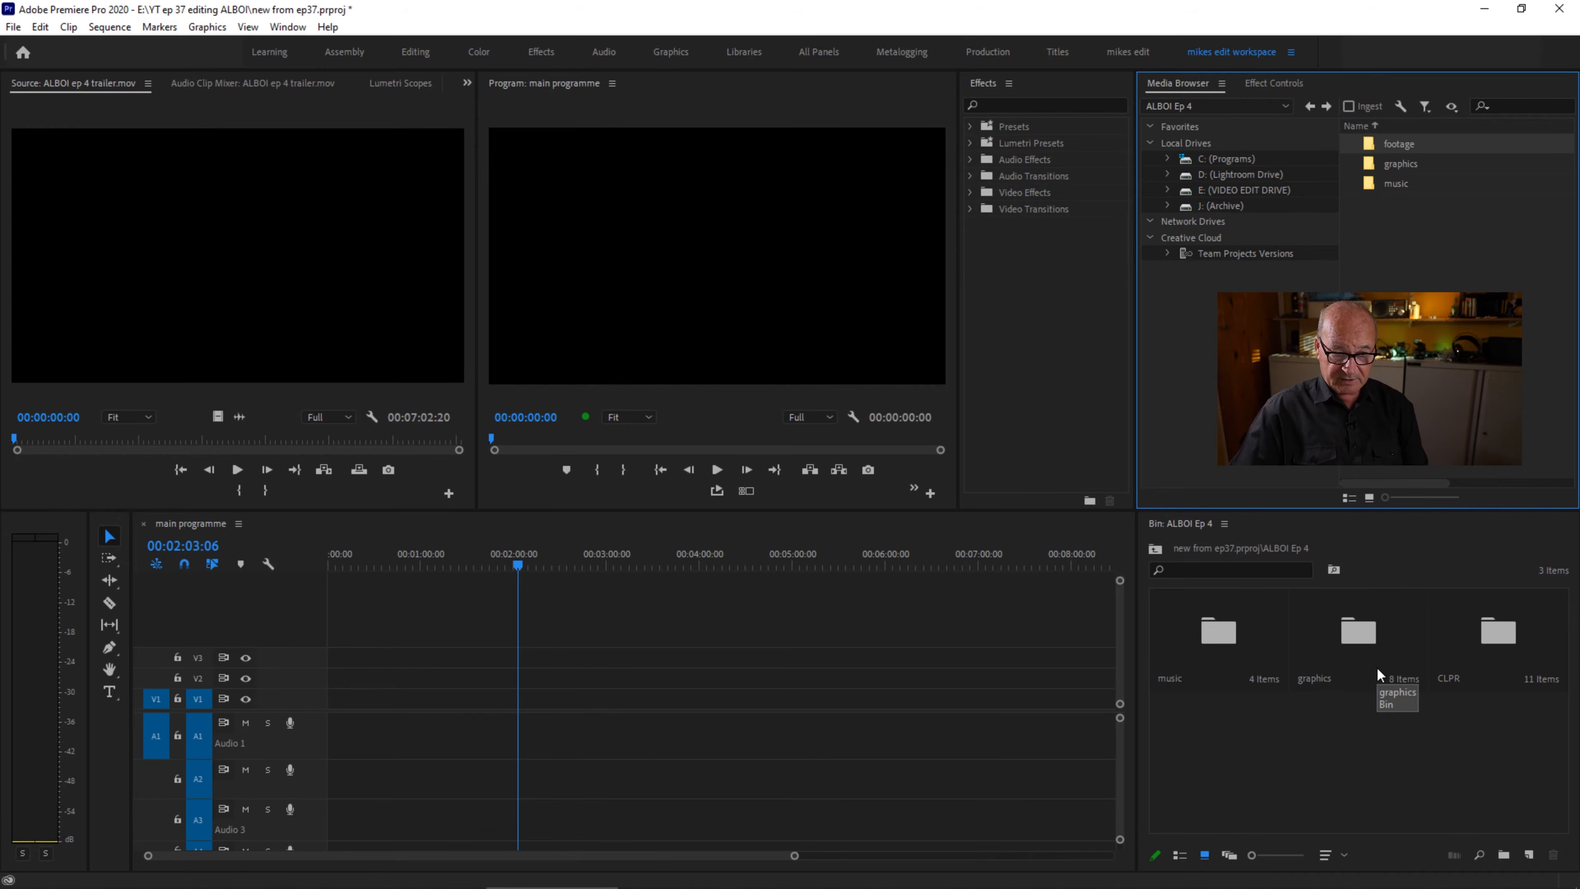
Examine the contents of the music, graphics and CLPR bins inside the project's ALBOI Ep 4 bin.
double_click(1209, 637)
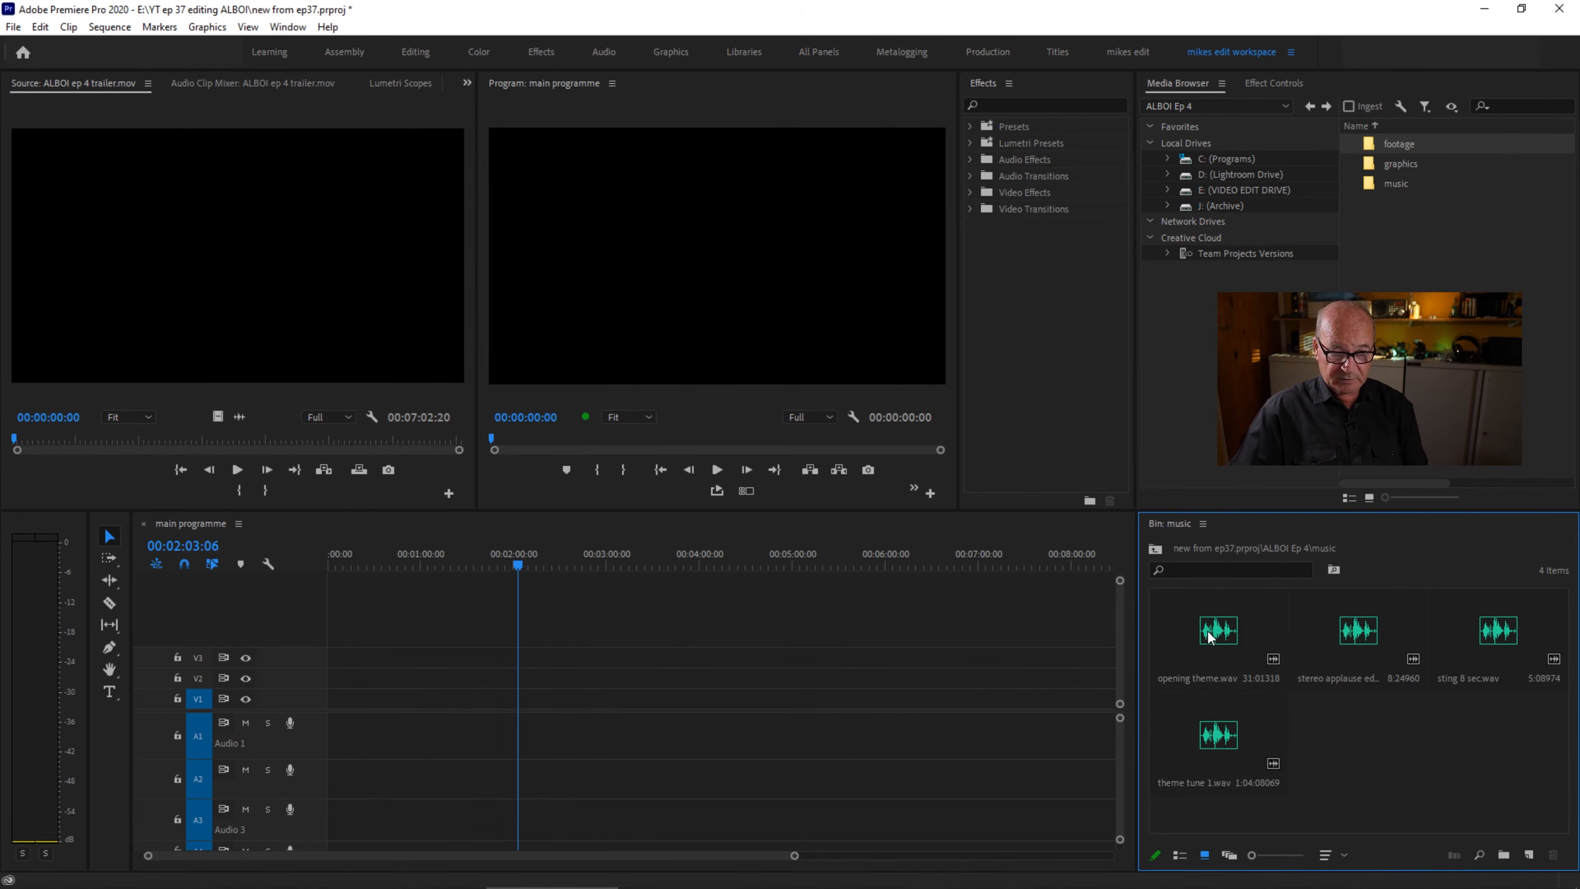
left_click(1157, 549)
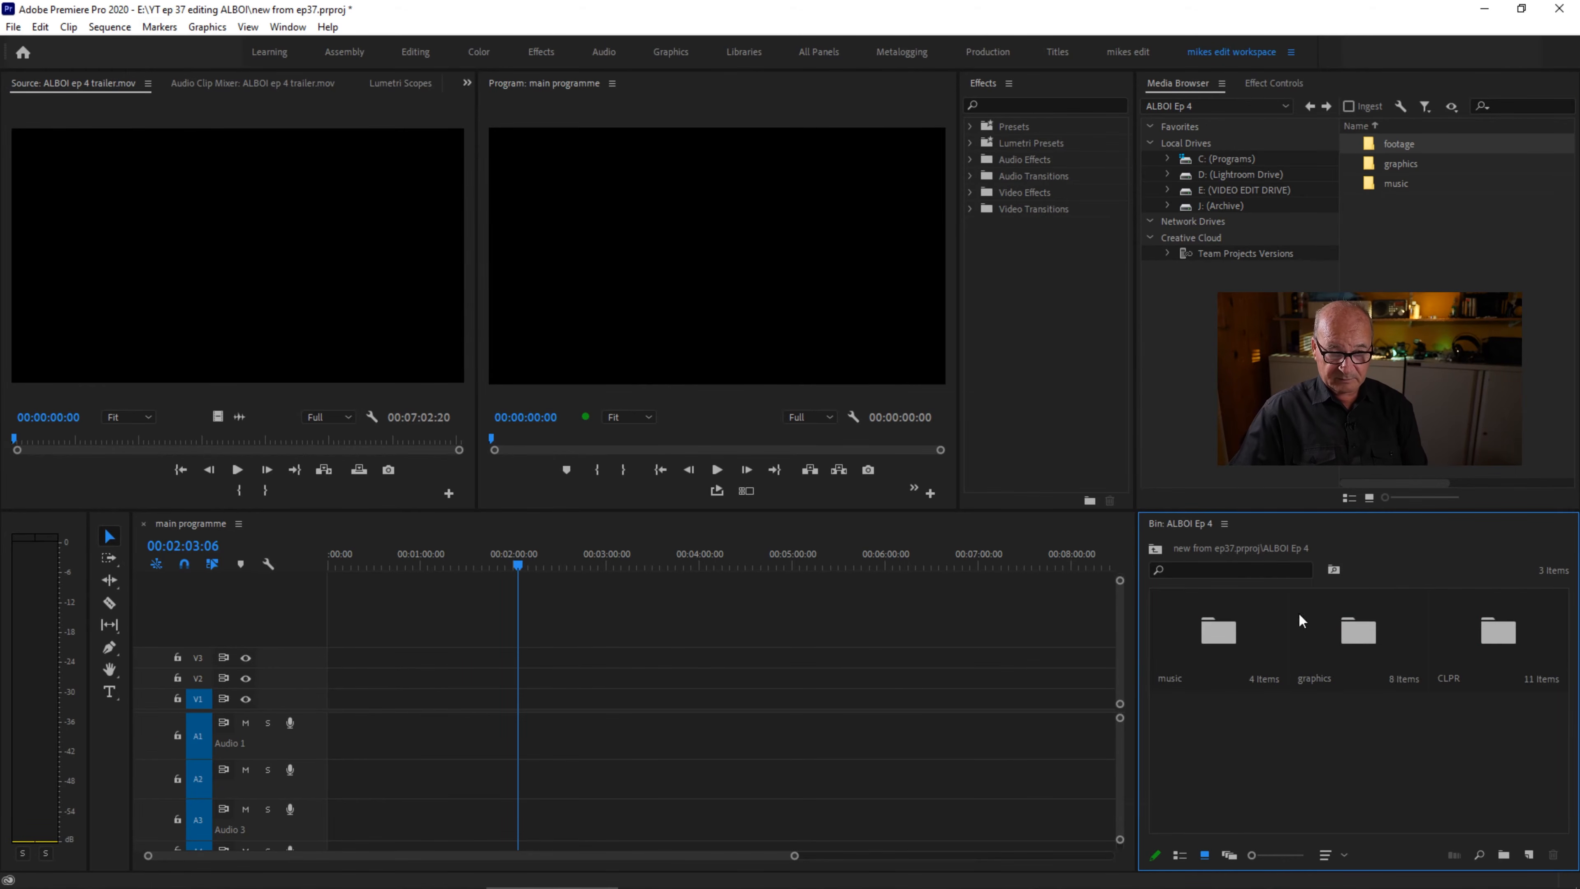
double_click(1356, 635)
left_click(1155, 552)
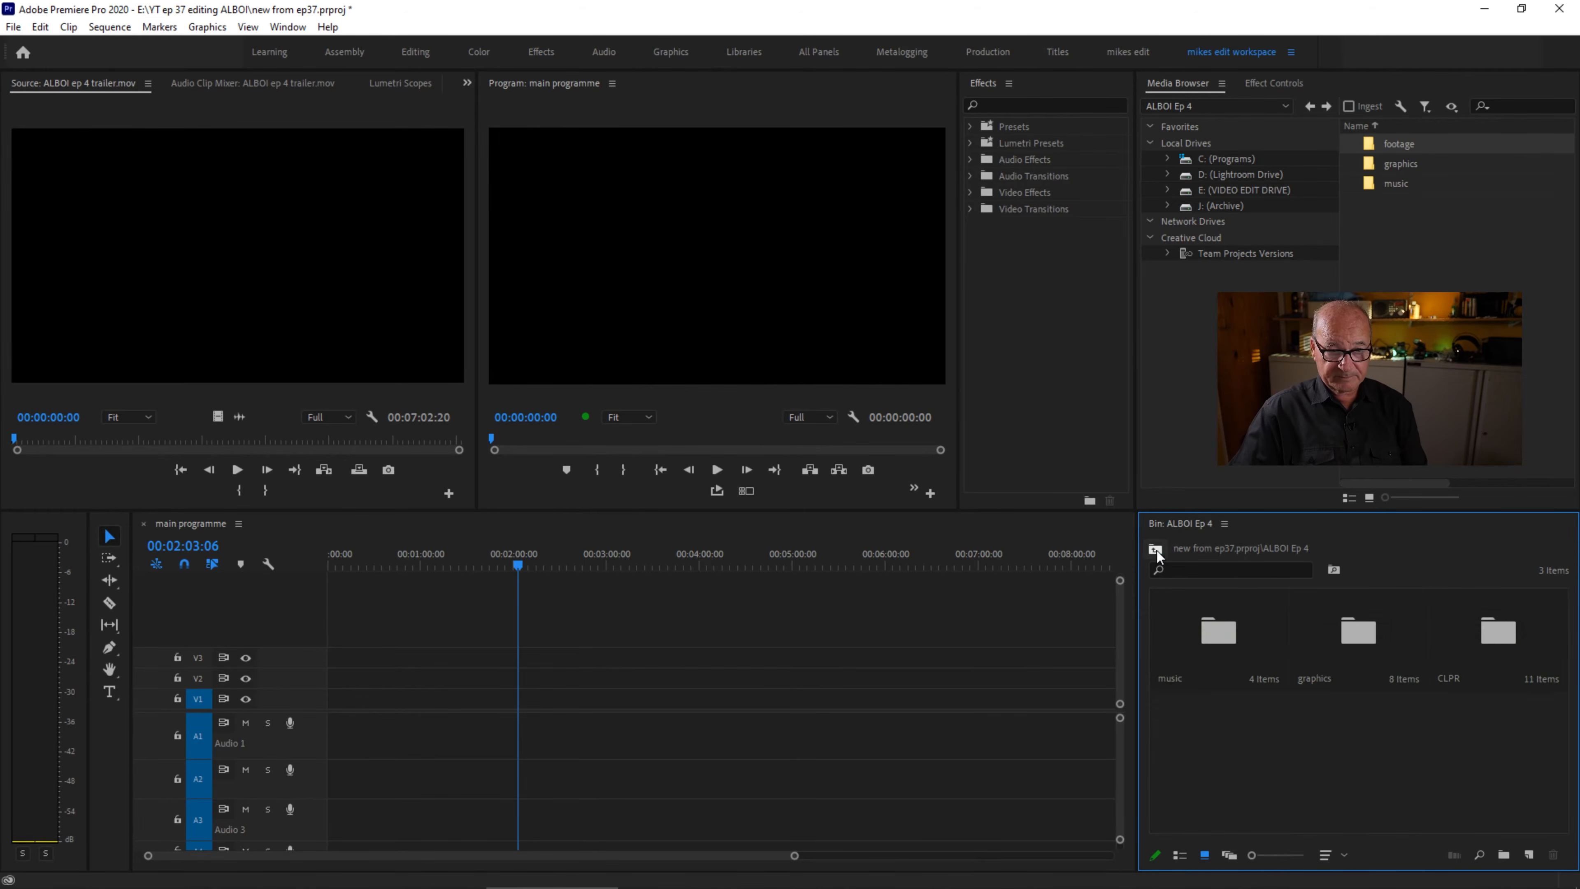
double_click(1497, 634)
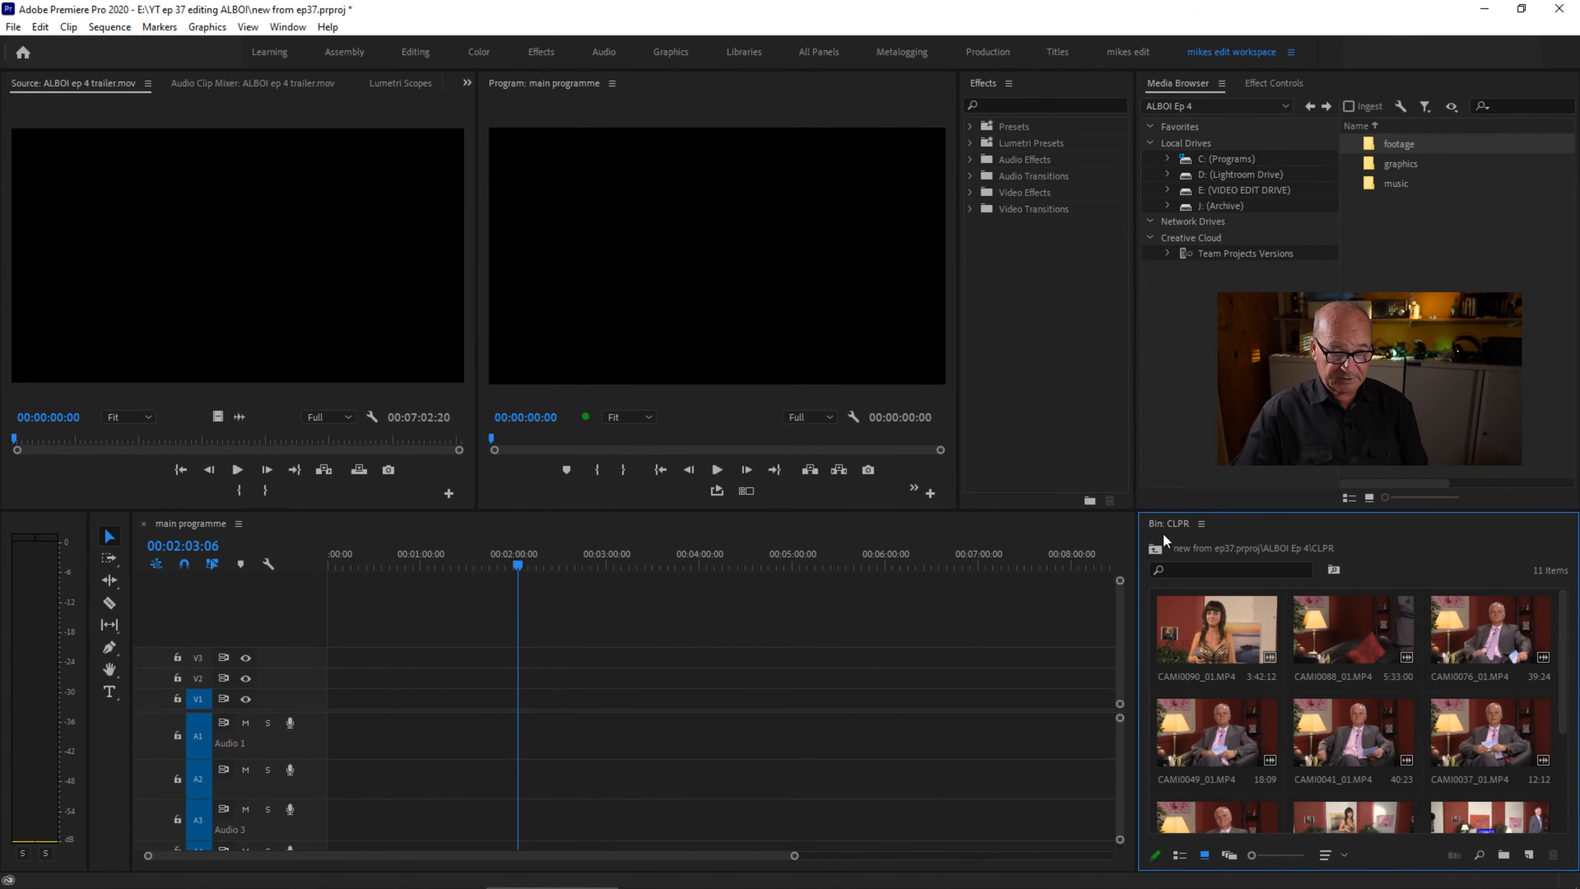
left_click(1156, 548)
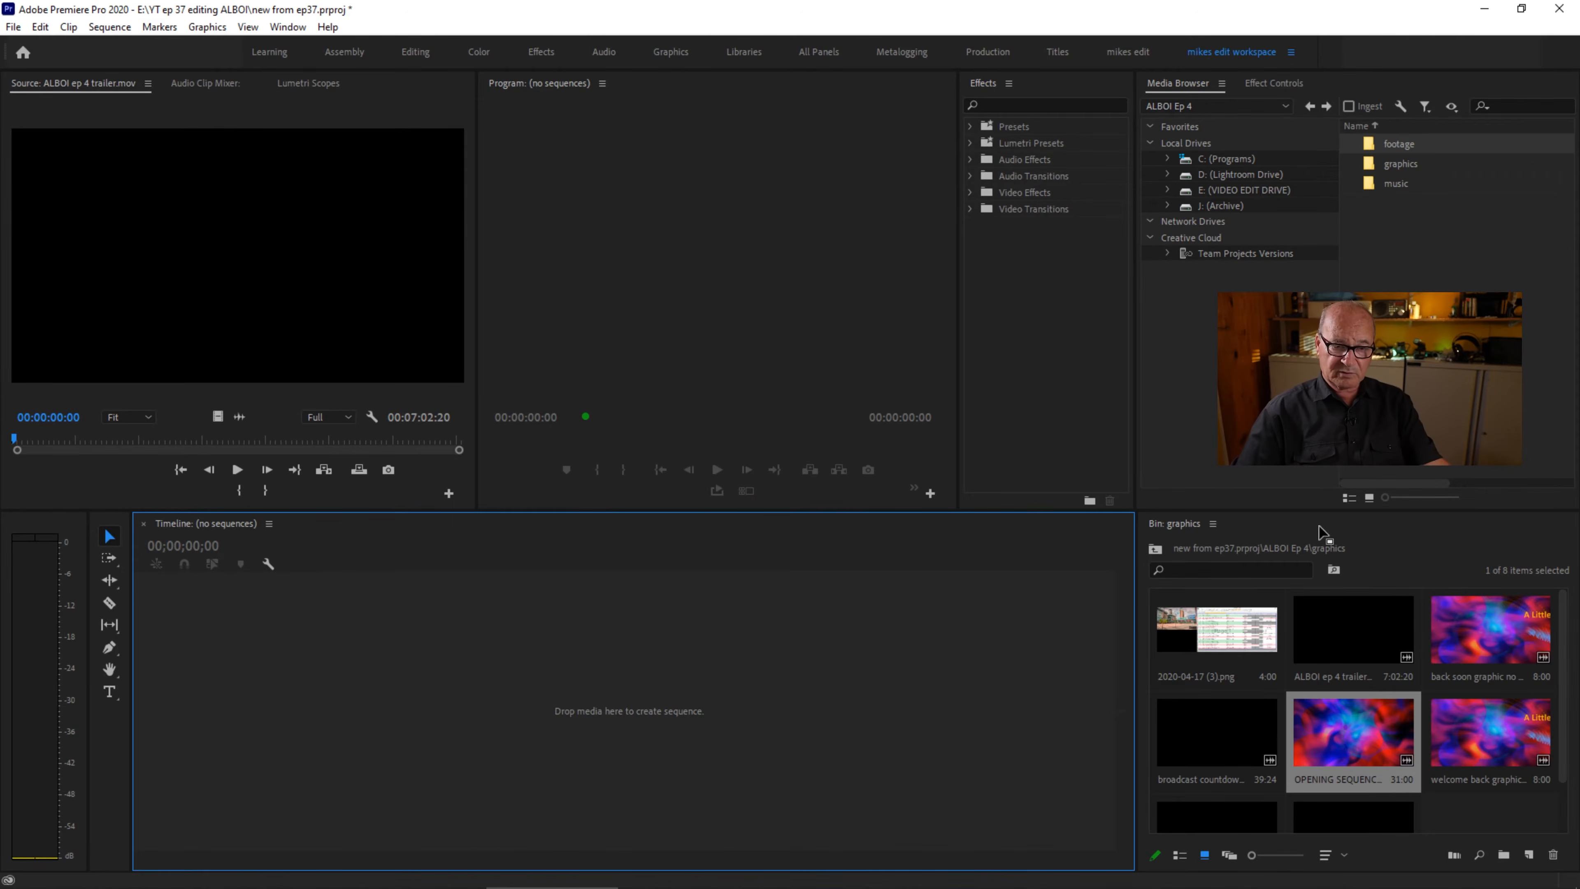
Create a new sequence from the CAMI0076_01.MP4 clip in the CLPR bin by placing it on the empty timeline.
left_click(1155, 549)
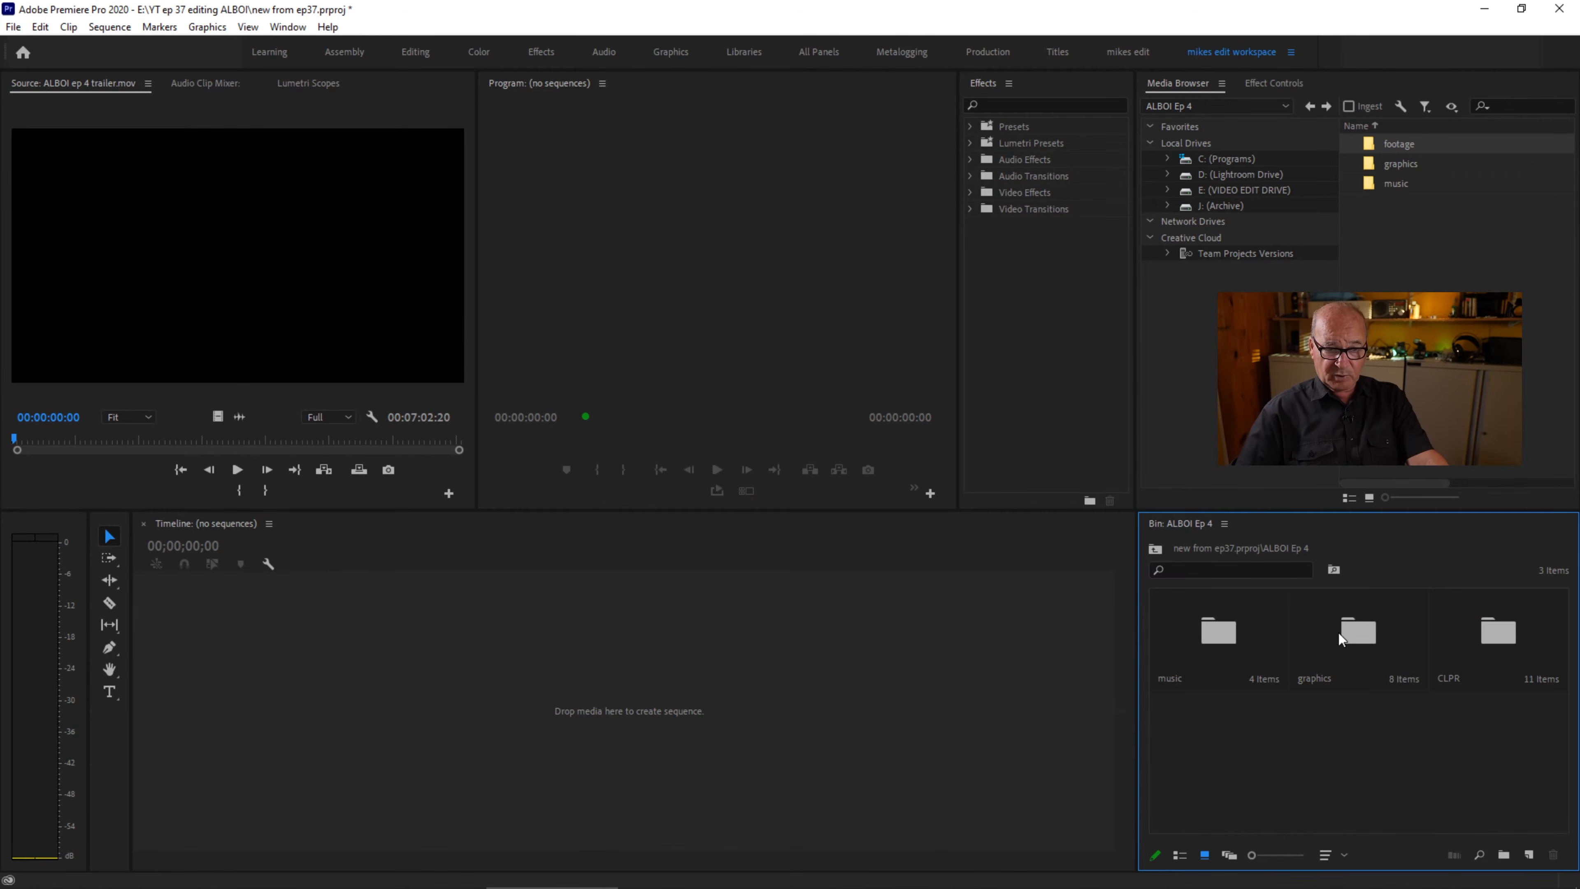
double_click(1495, 638)
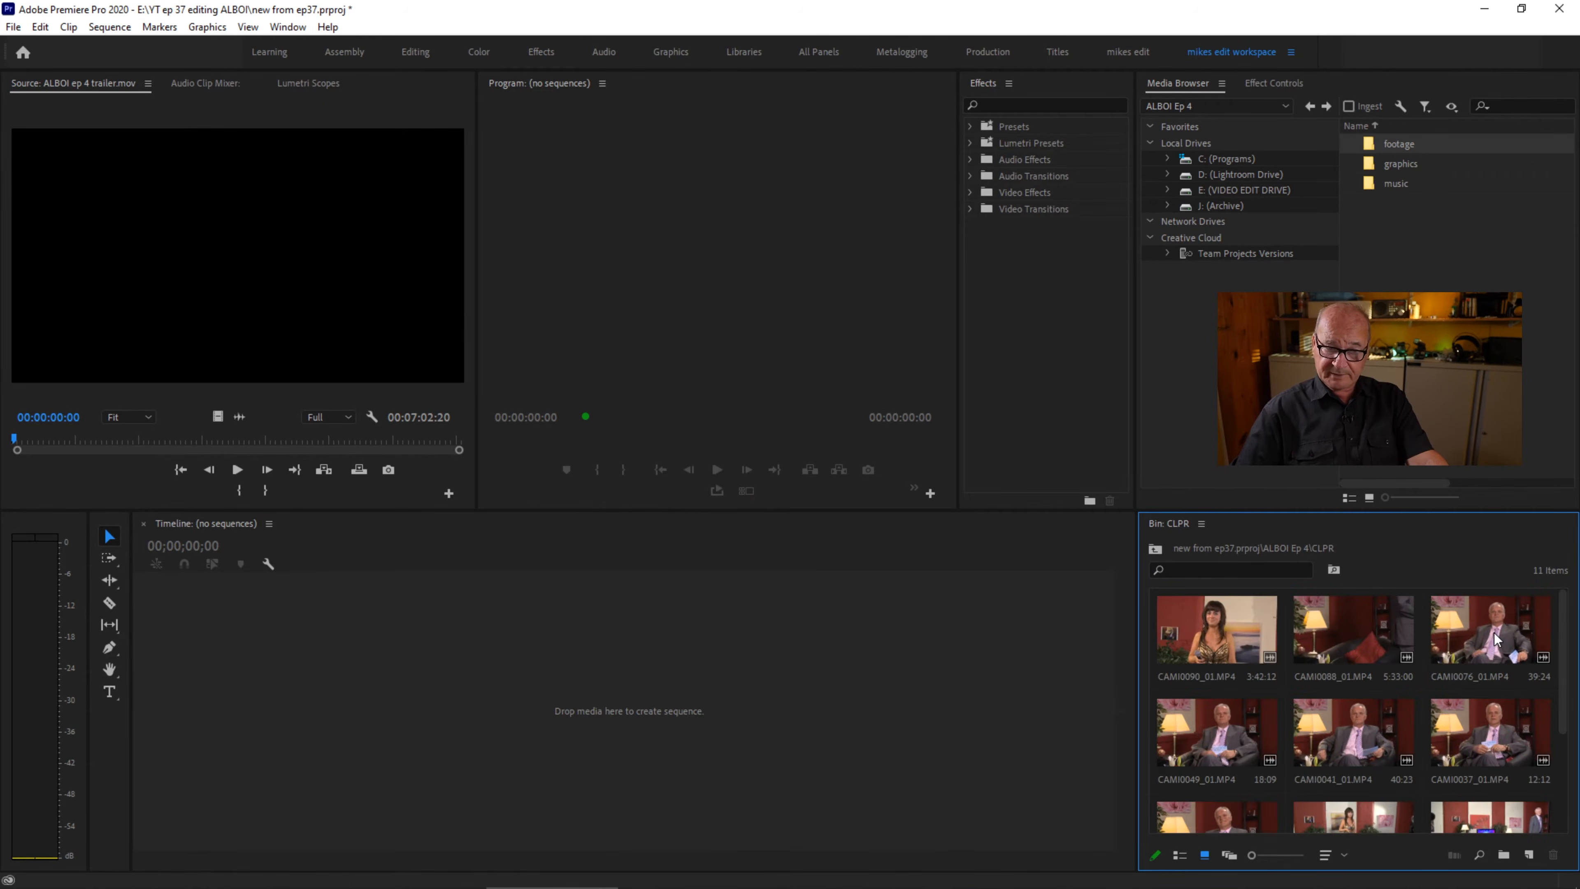
left_click(1496, 637)
left_click_drag(1495, 635, 668, 706)
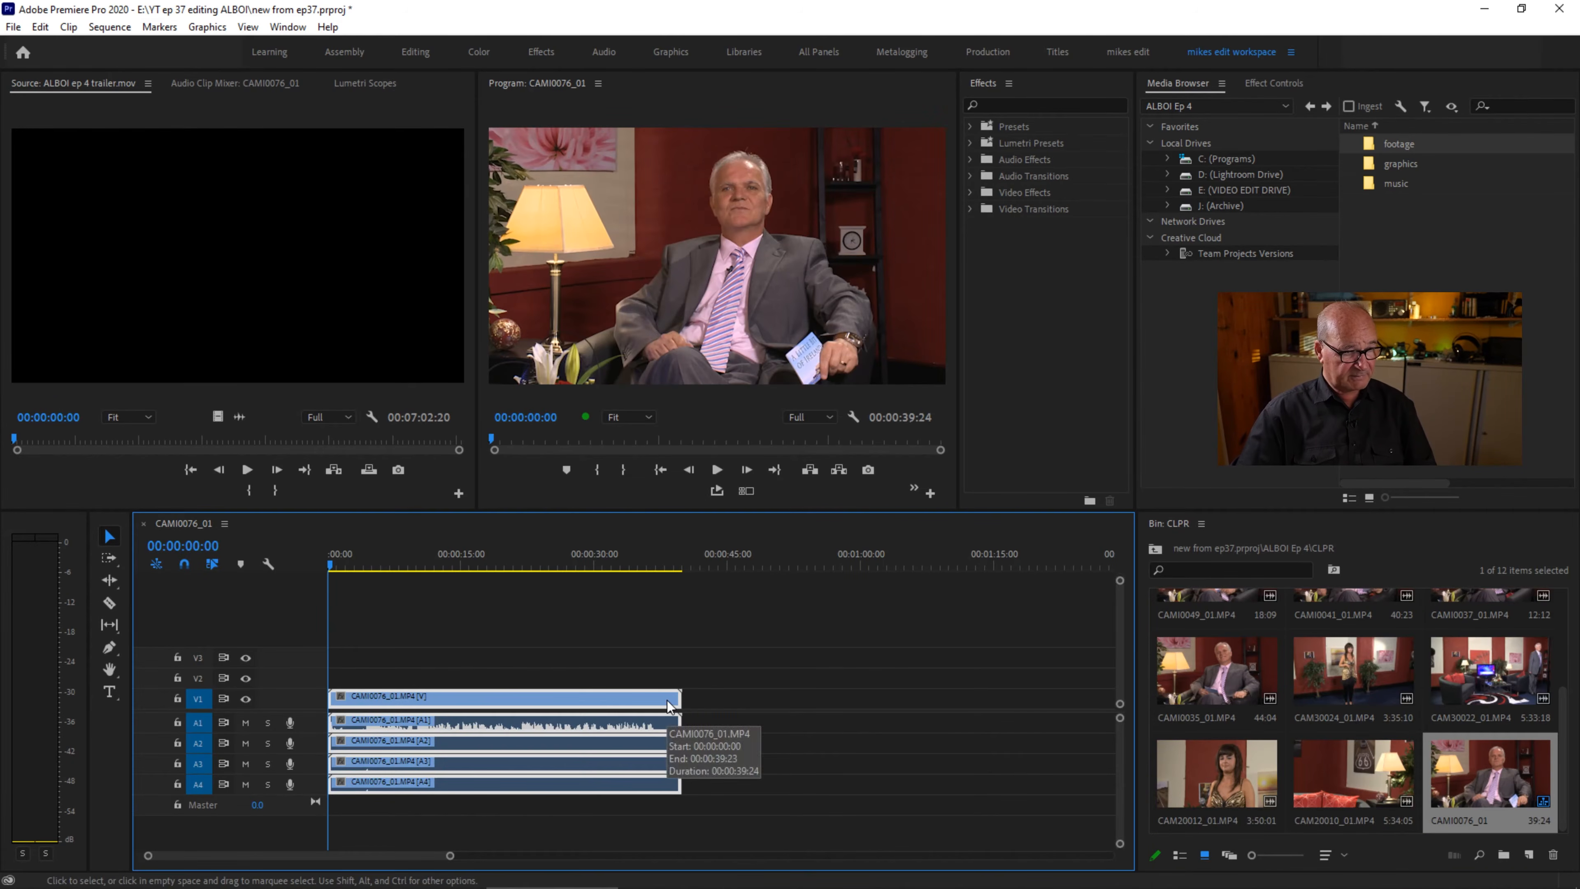
Examine the sequence settings of the new sequence based on the CAMI0076_01.MP4 camera clip.
left_click(547, 563)
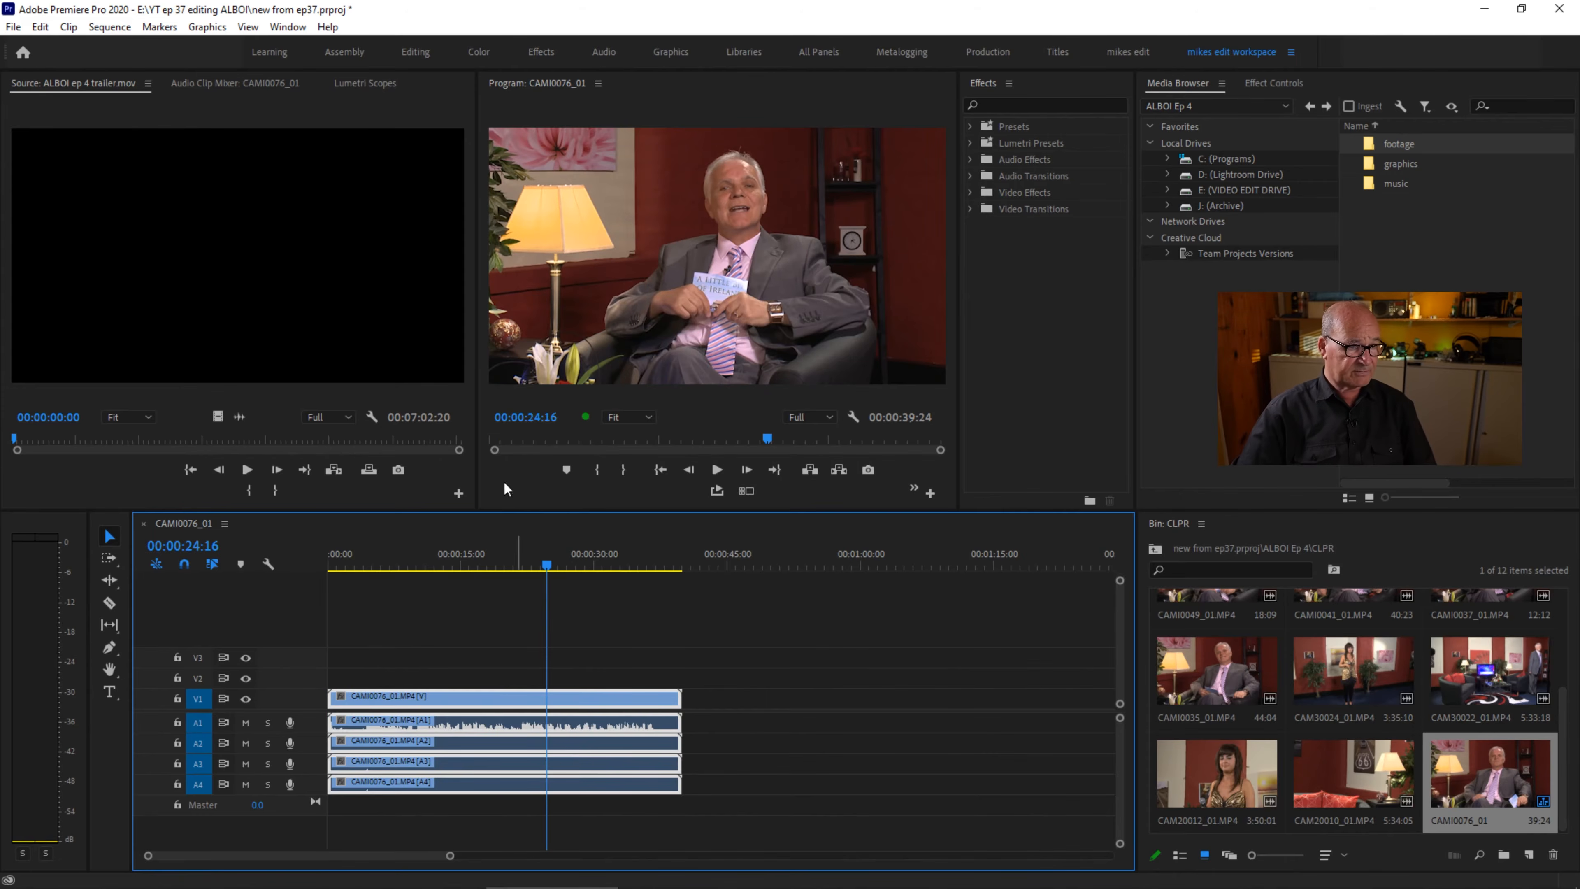
left_click(108, 28)
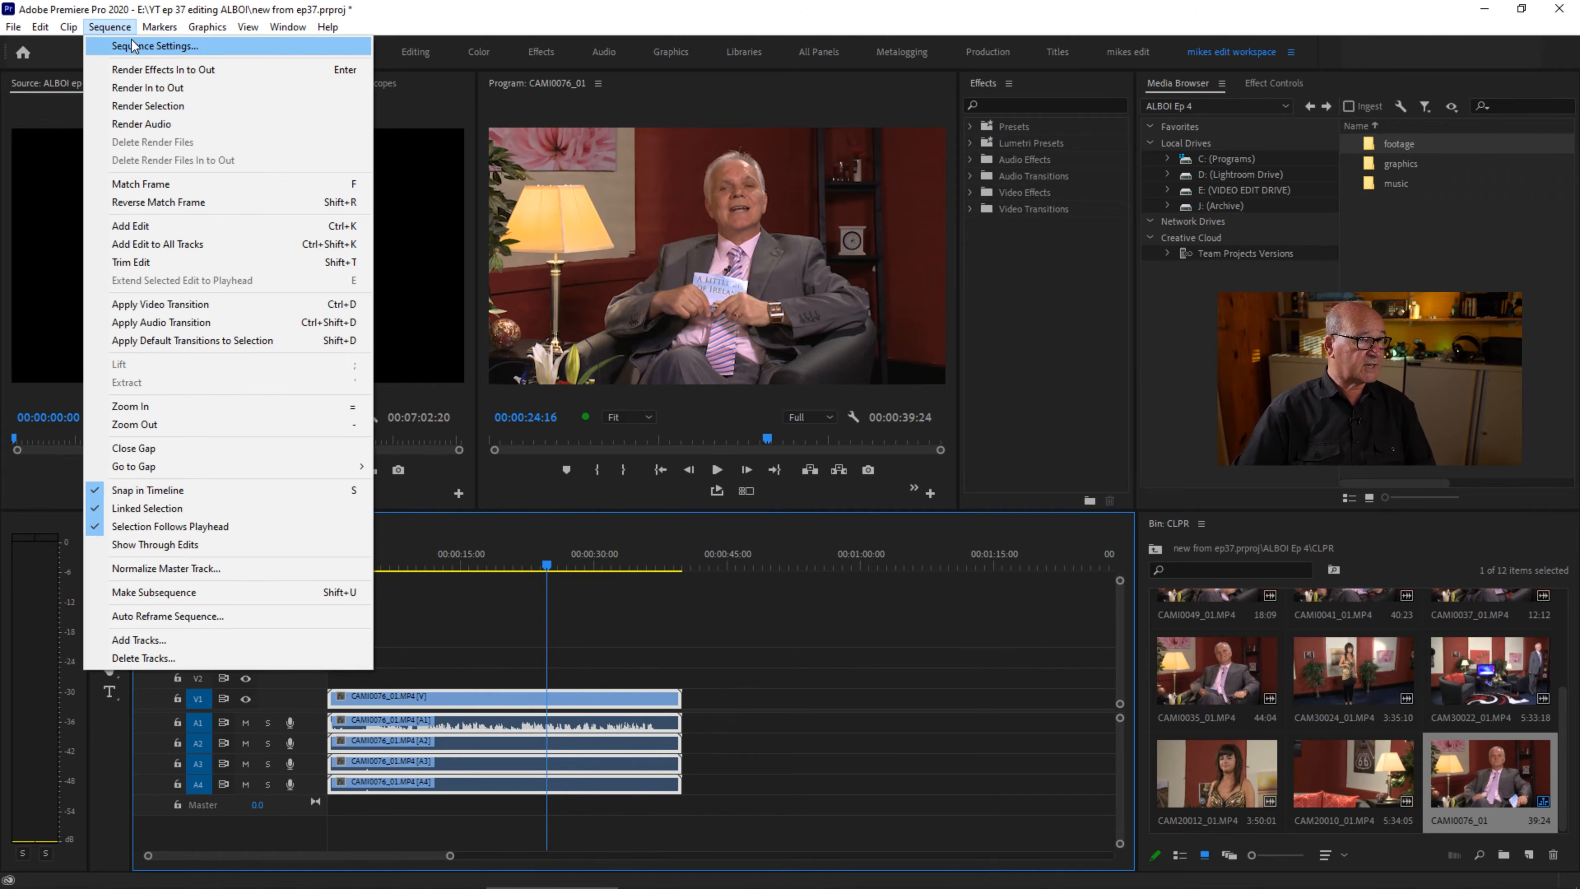
left_click(137, 47)
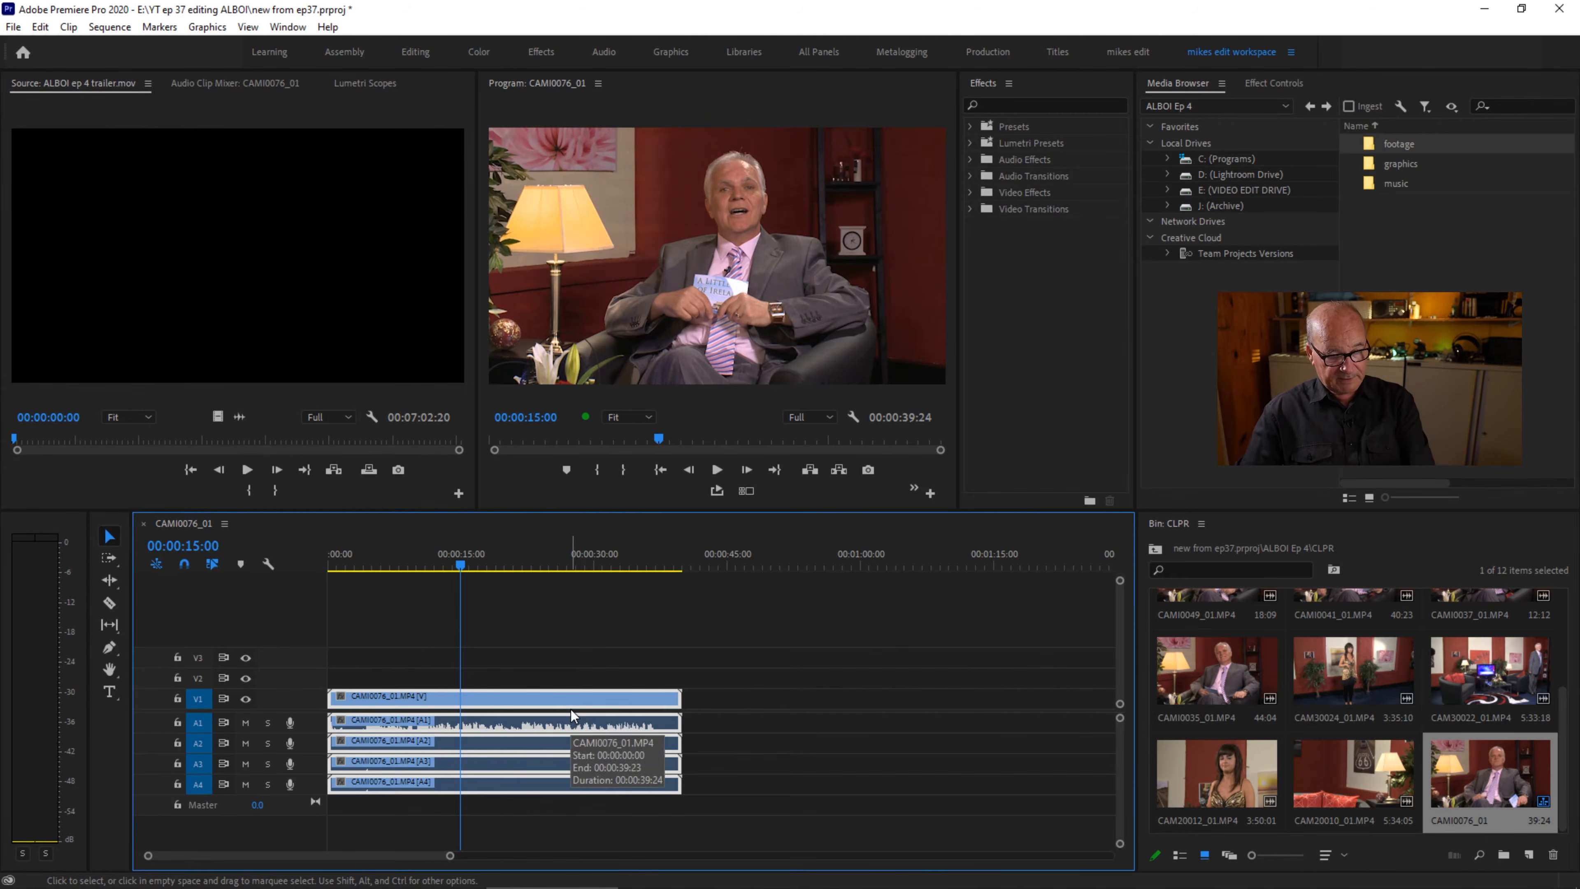
Replace the CAMI0076_01.MP4 clip on the timeline with OPENING SEQUENCE no sponsor.mp4 from the graphics bin, placed at the start of V1.
key("Delete")
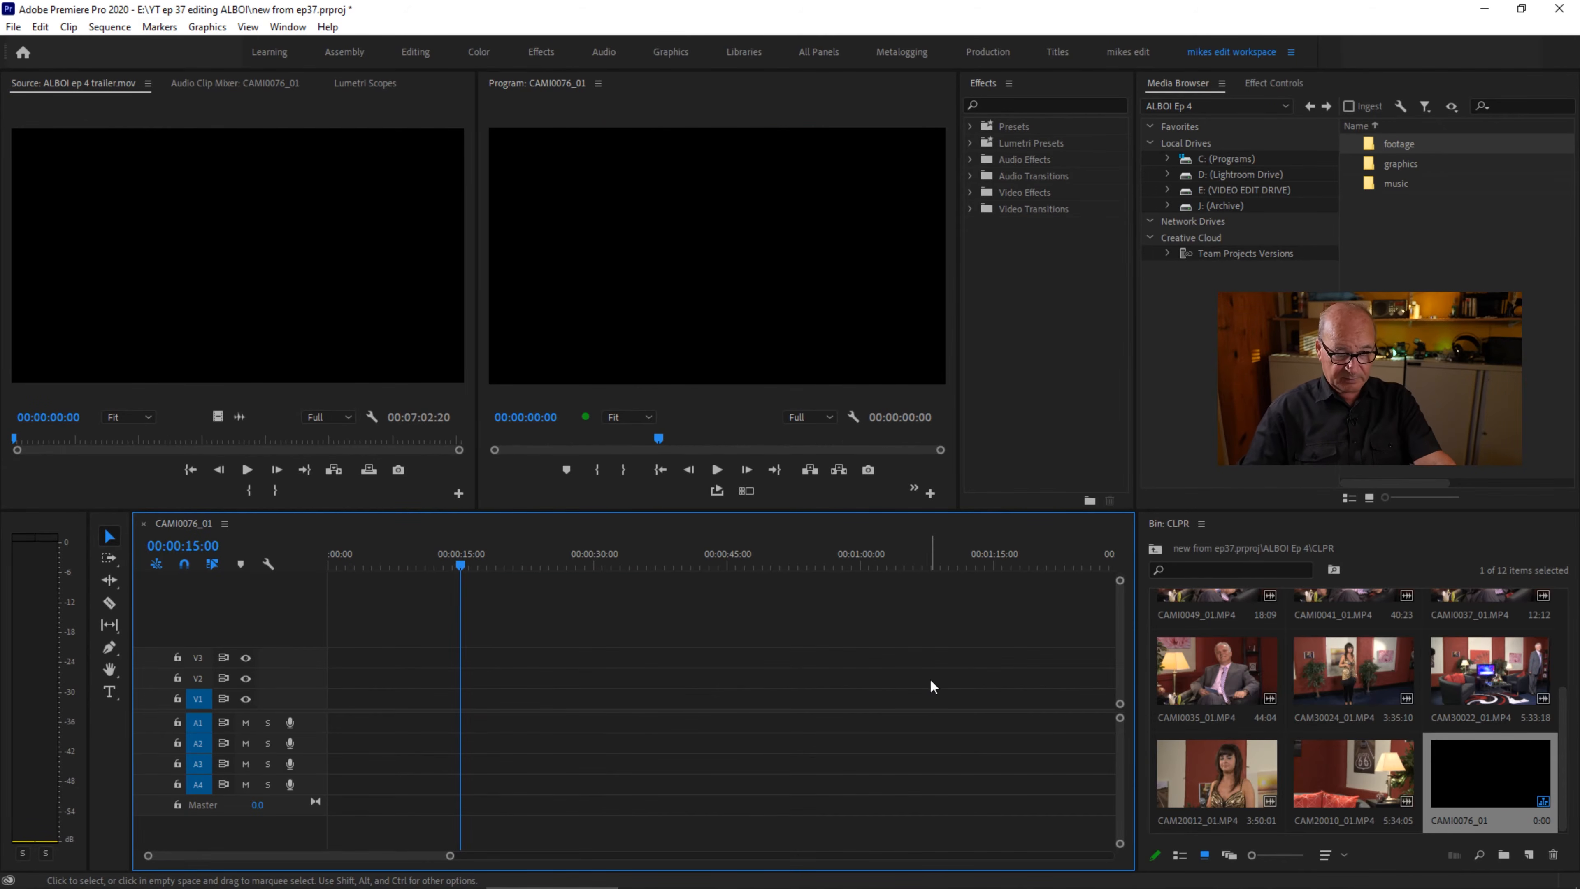
scroll(1345, 683, "up", 3)
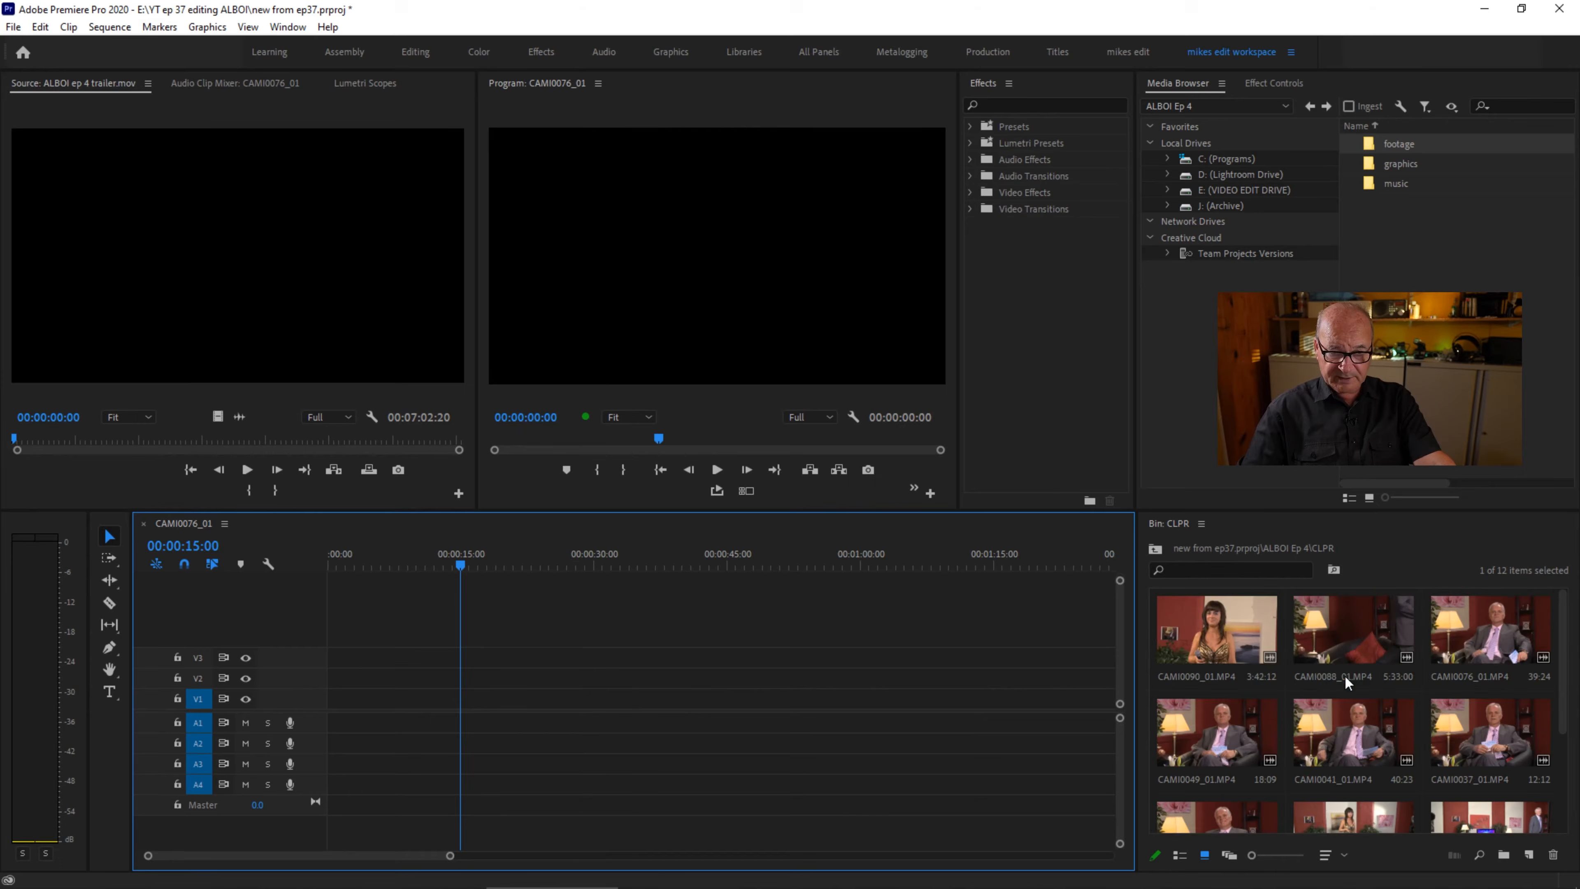
left_click(1155, 549)
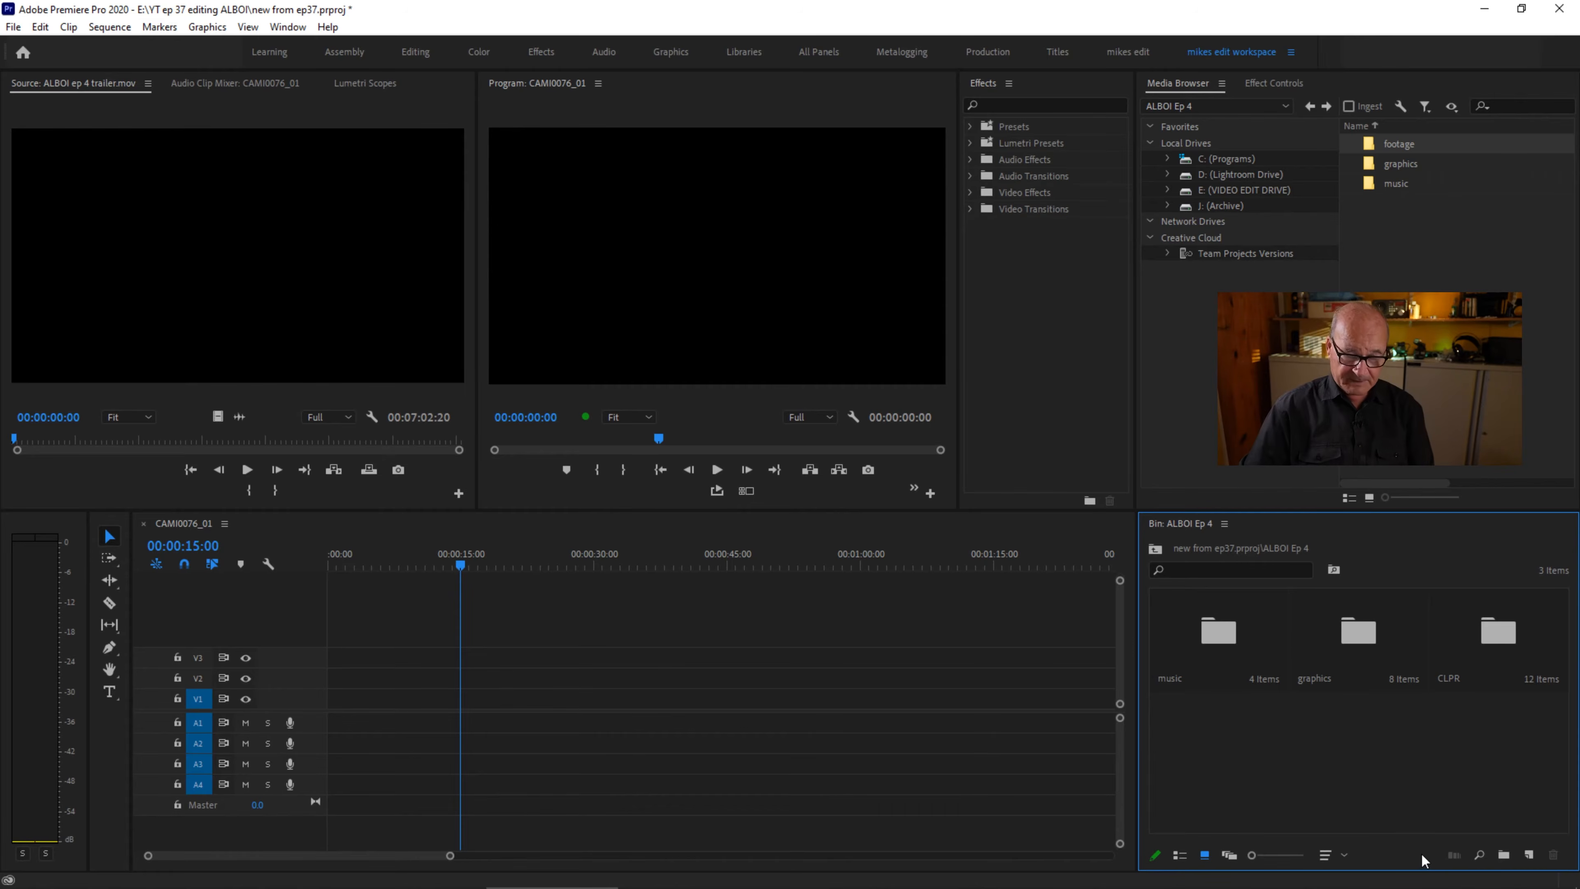
double_click(1344, 640)
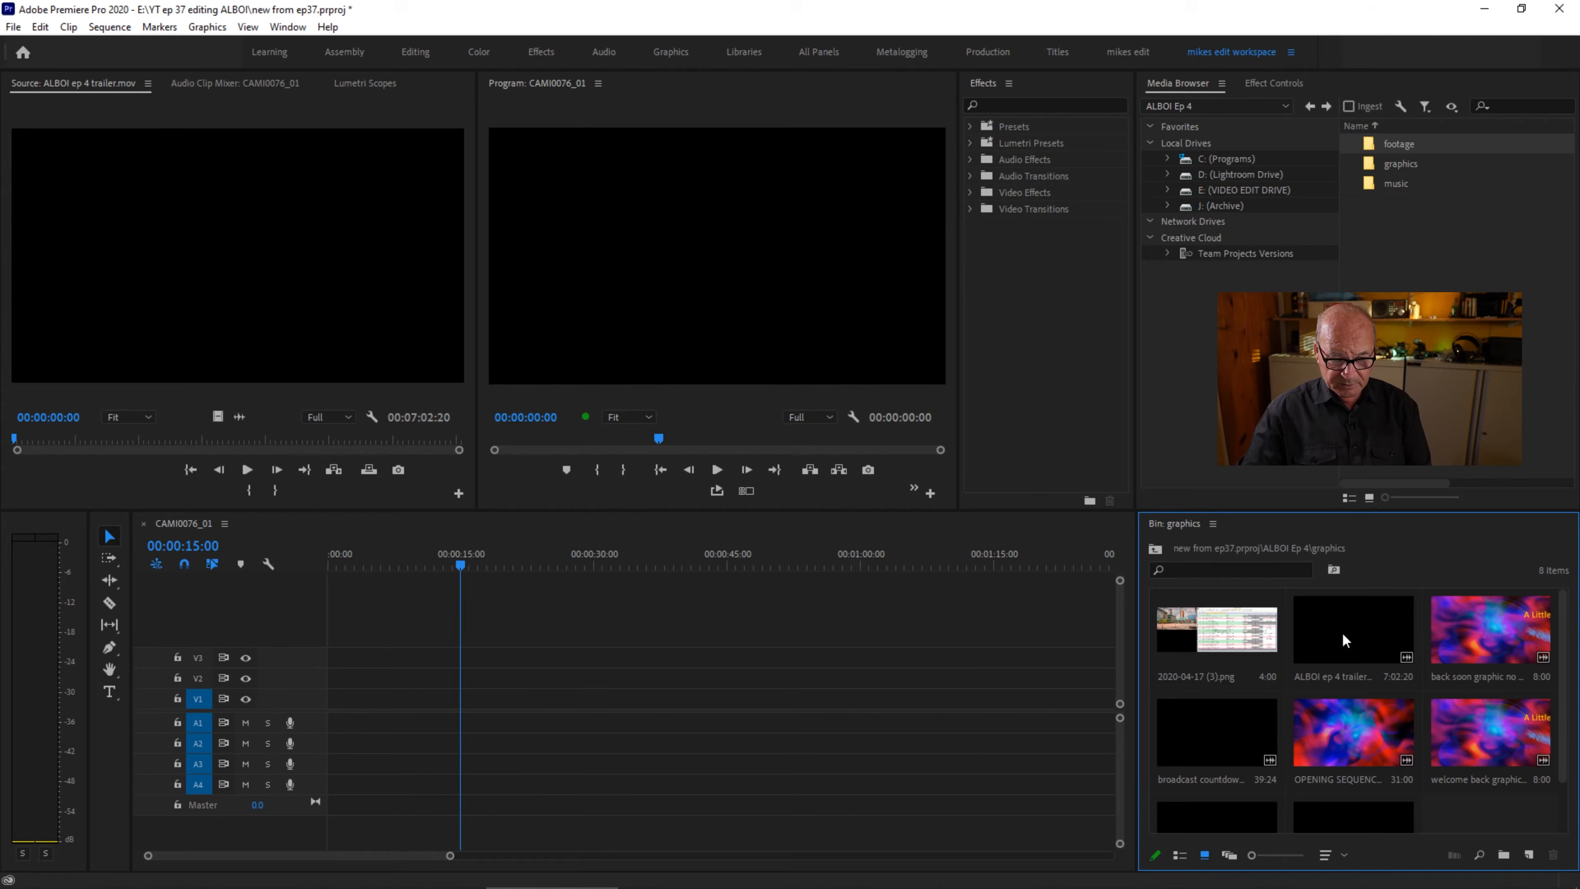
left_click(1373, 723)
left_click_drag(1365, 722, 329, 698)
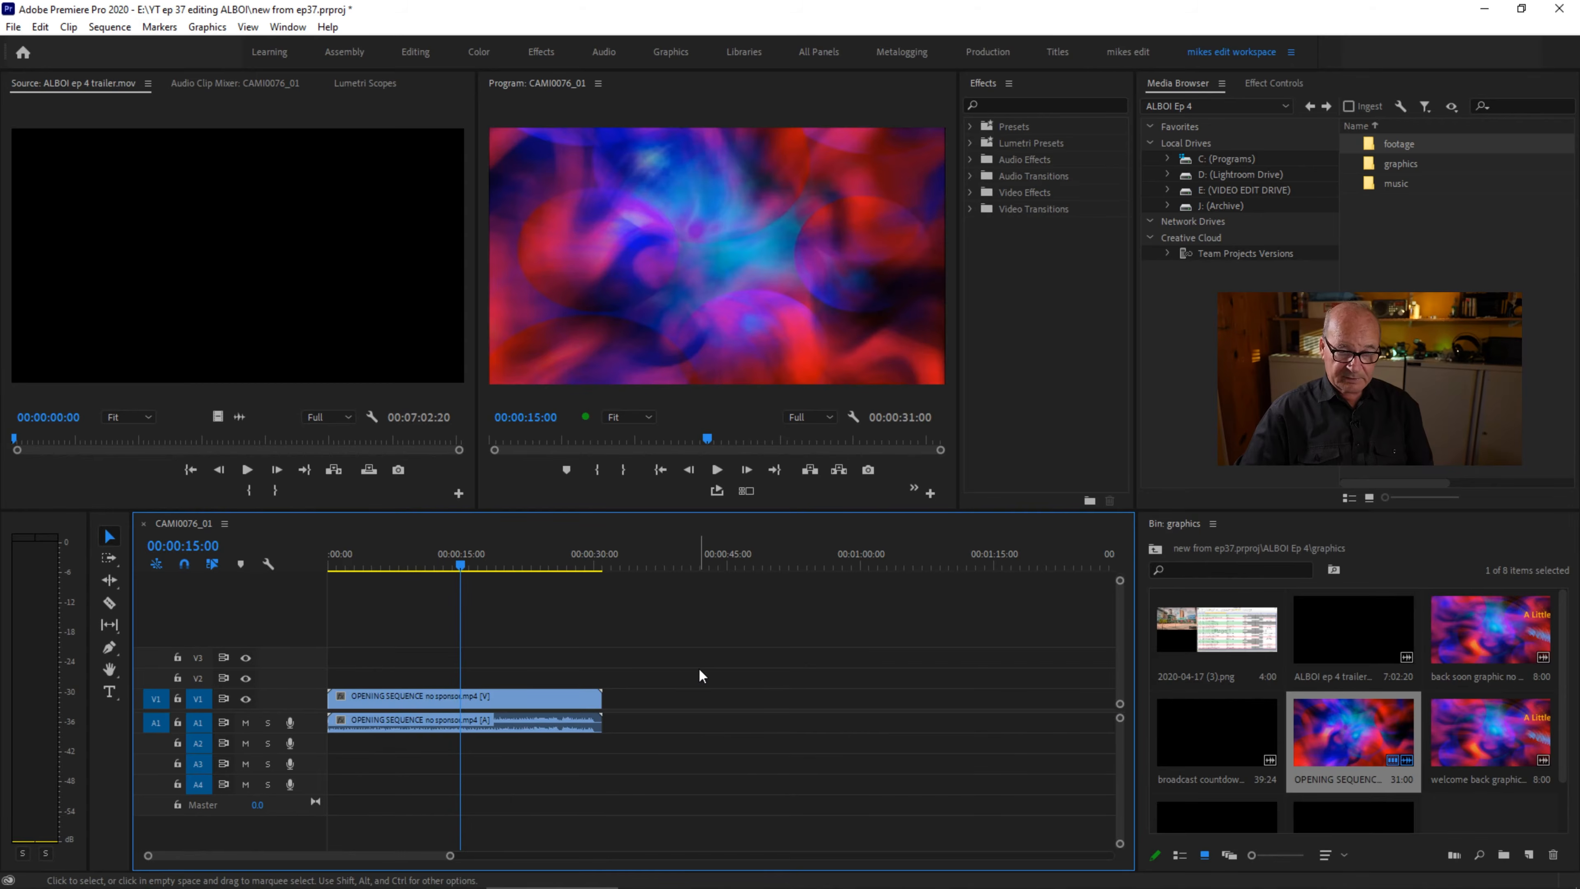
Unlink the opening sequence clip's audio from its video and delete the audio.
left_click(484, 724)
right_click(484, 723)
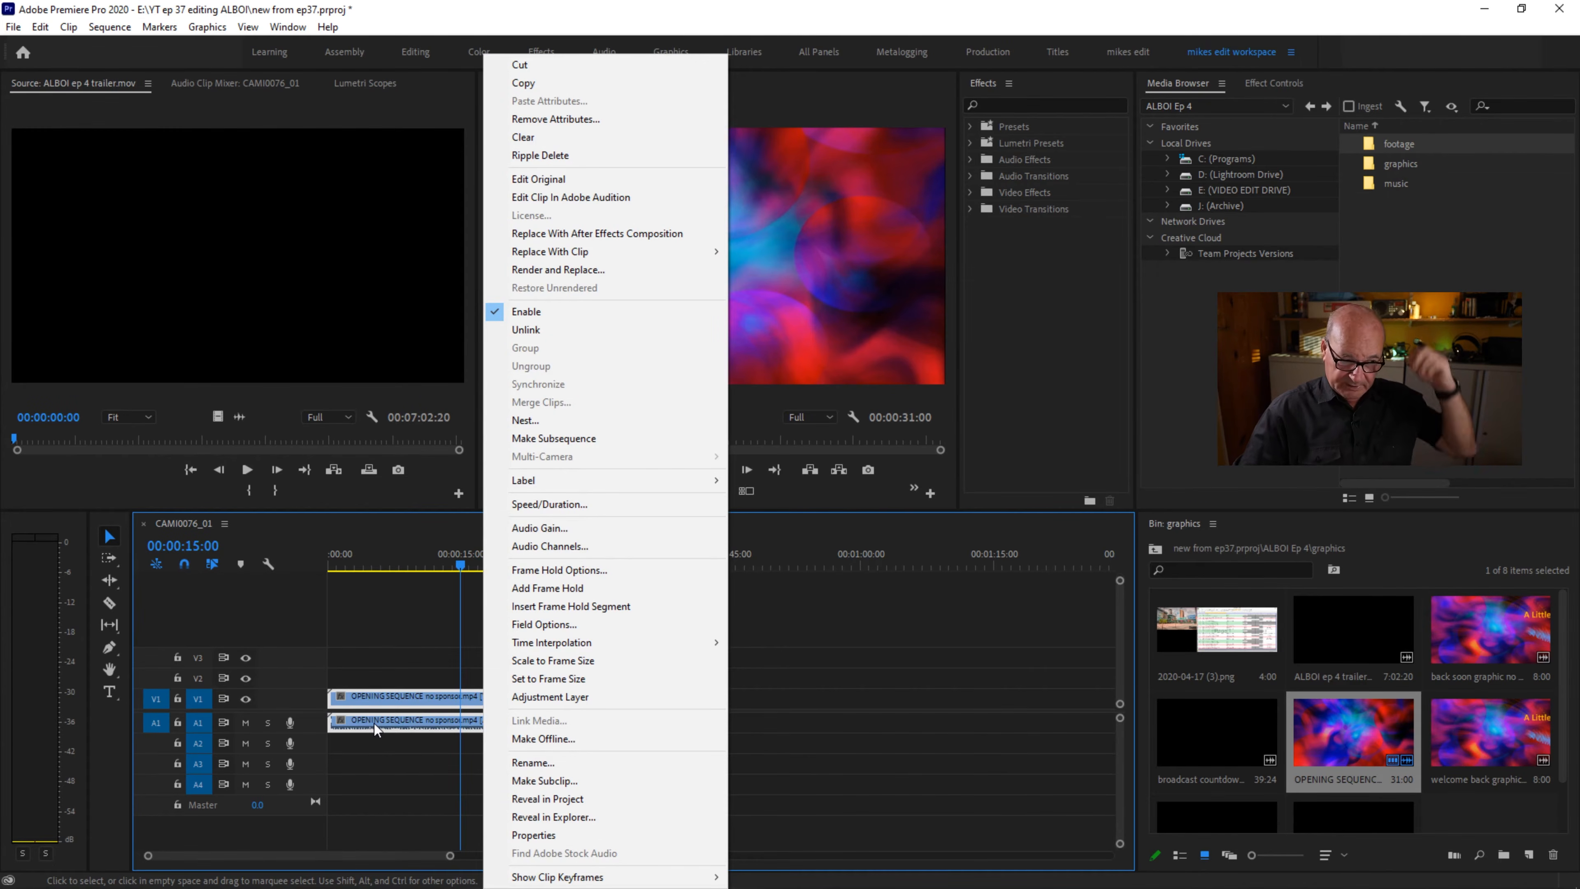
left_click(551, 330)
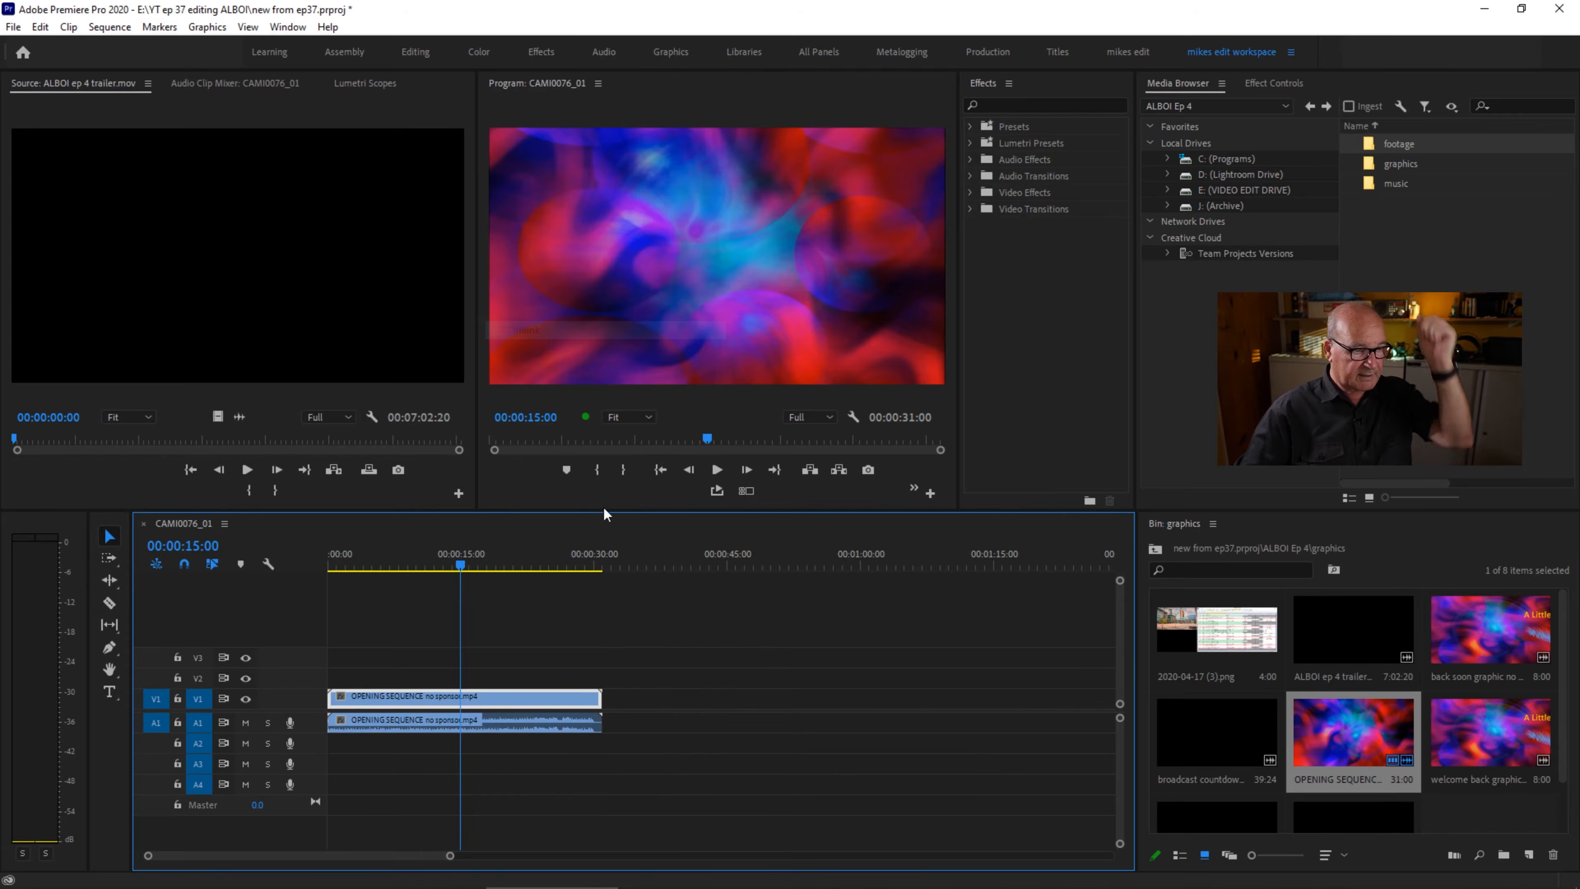
left_click(562, 725)
key("Delete")
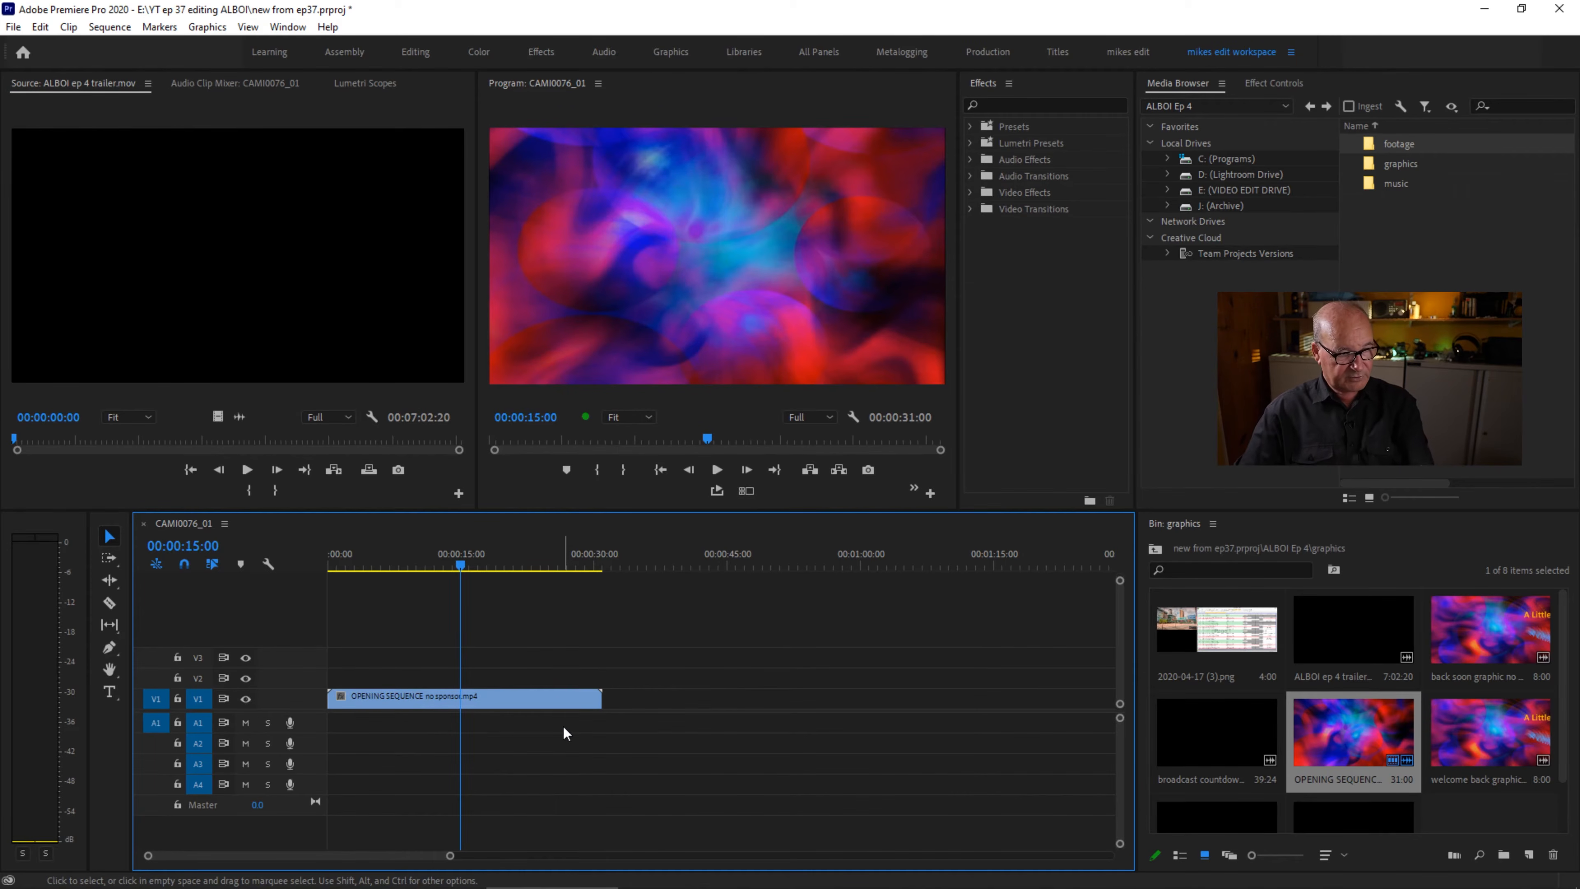
Play the opening sequence from the start to see where the title text enters.
left_click_drag(475, 561, 271, 592)
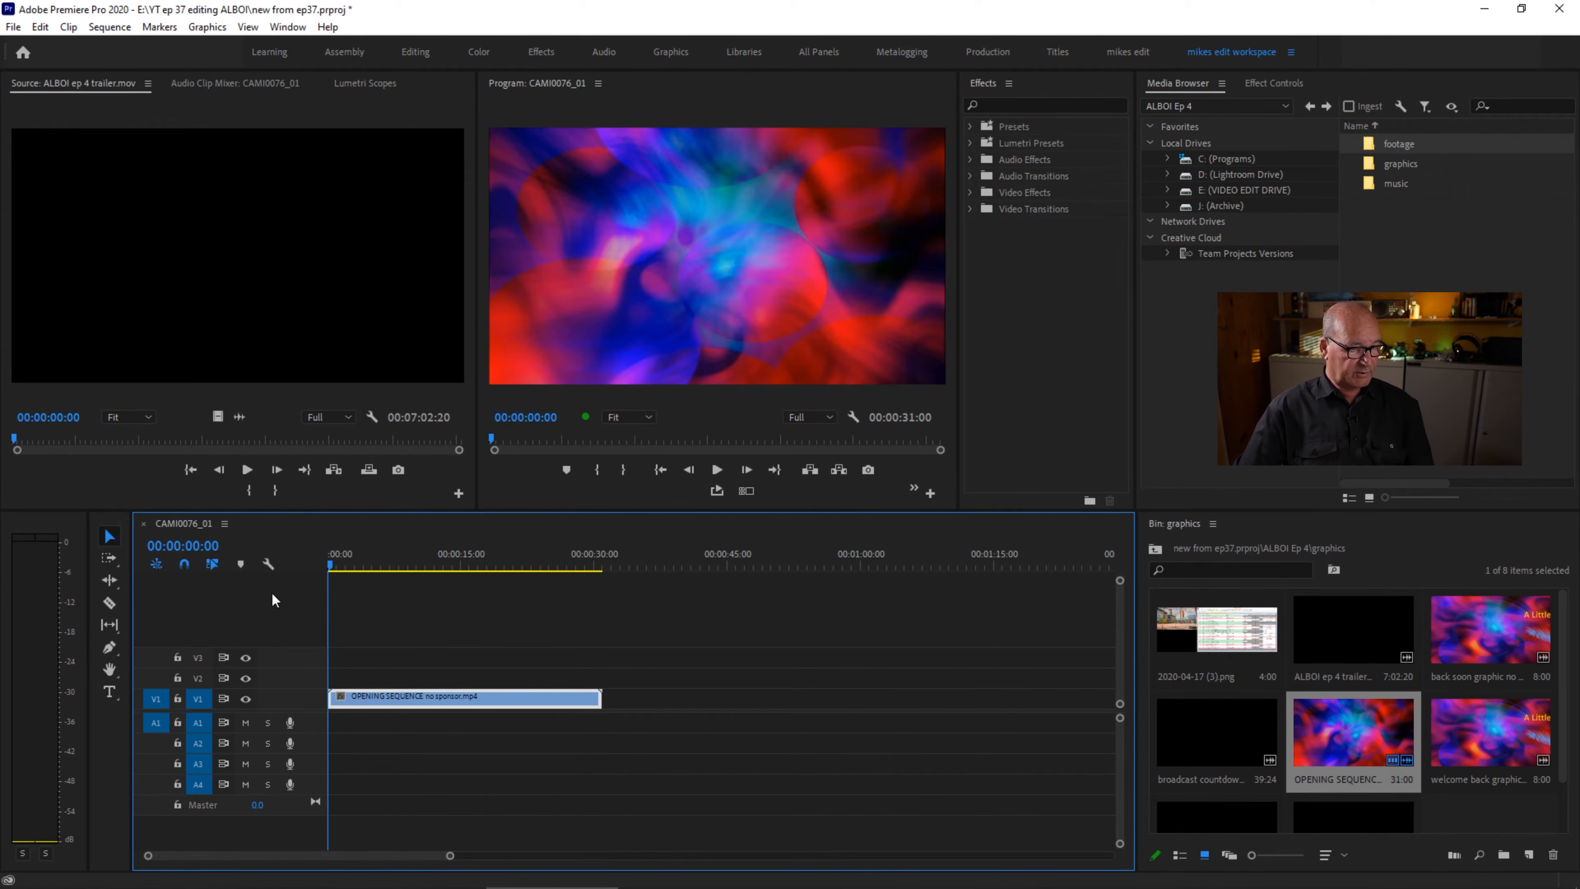
key("space")
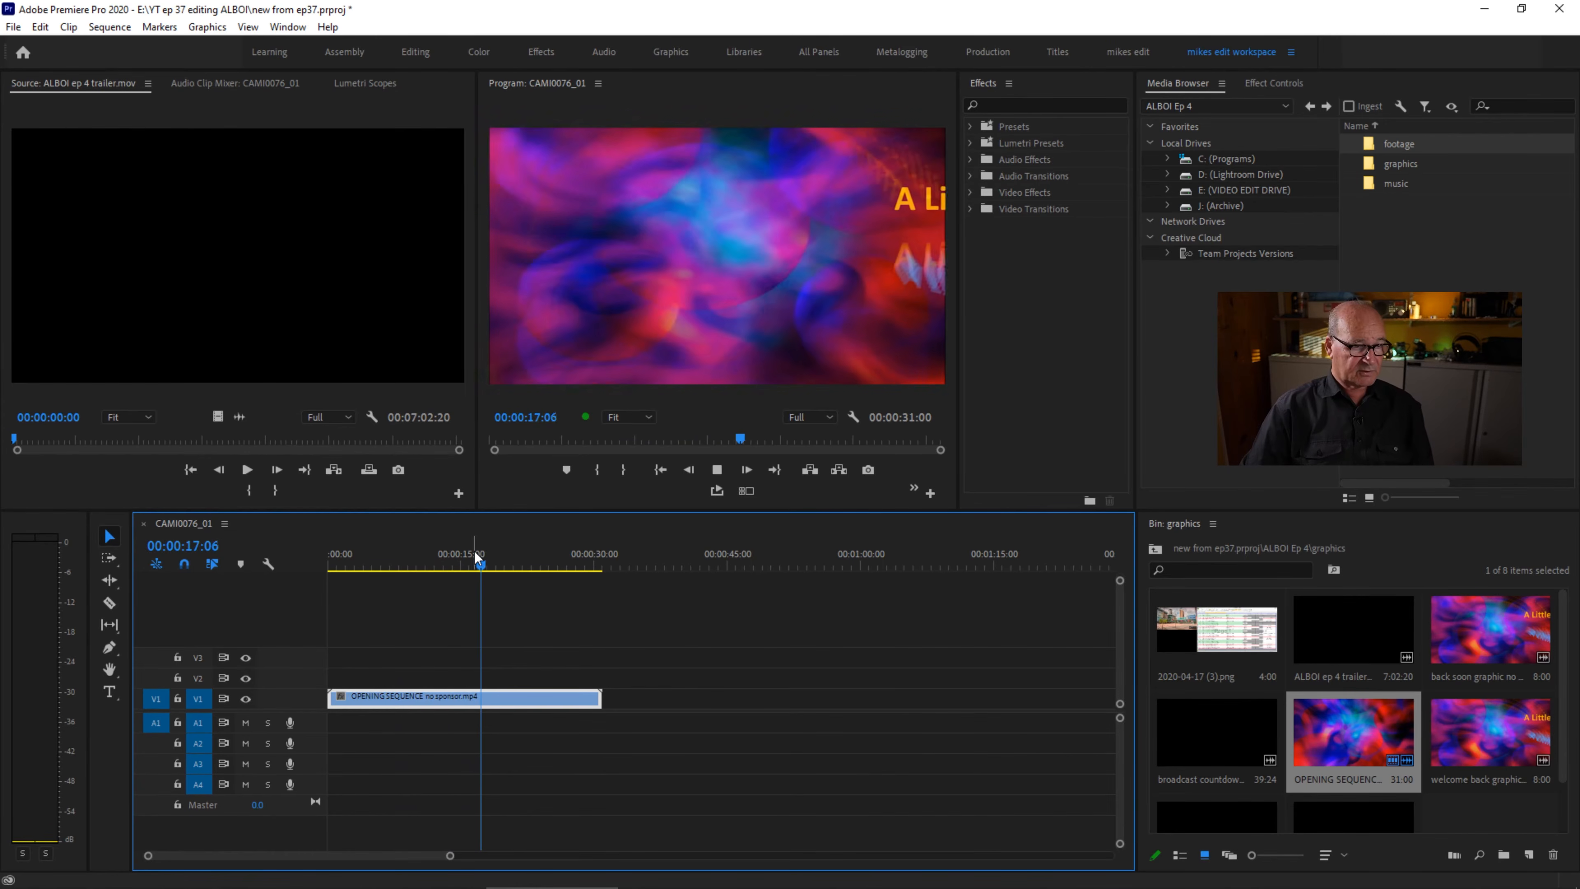
key("space")
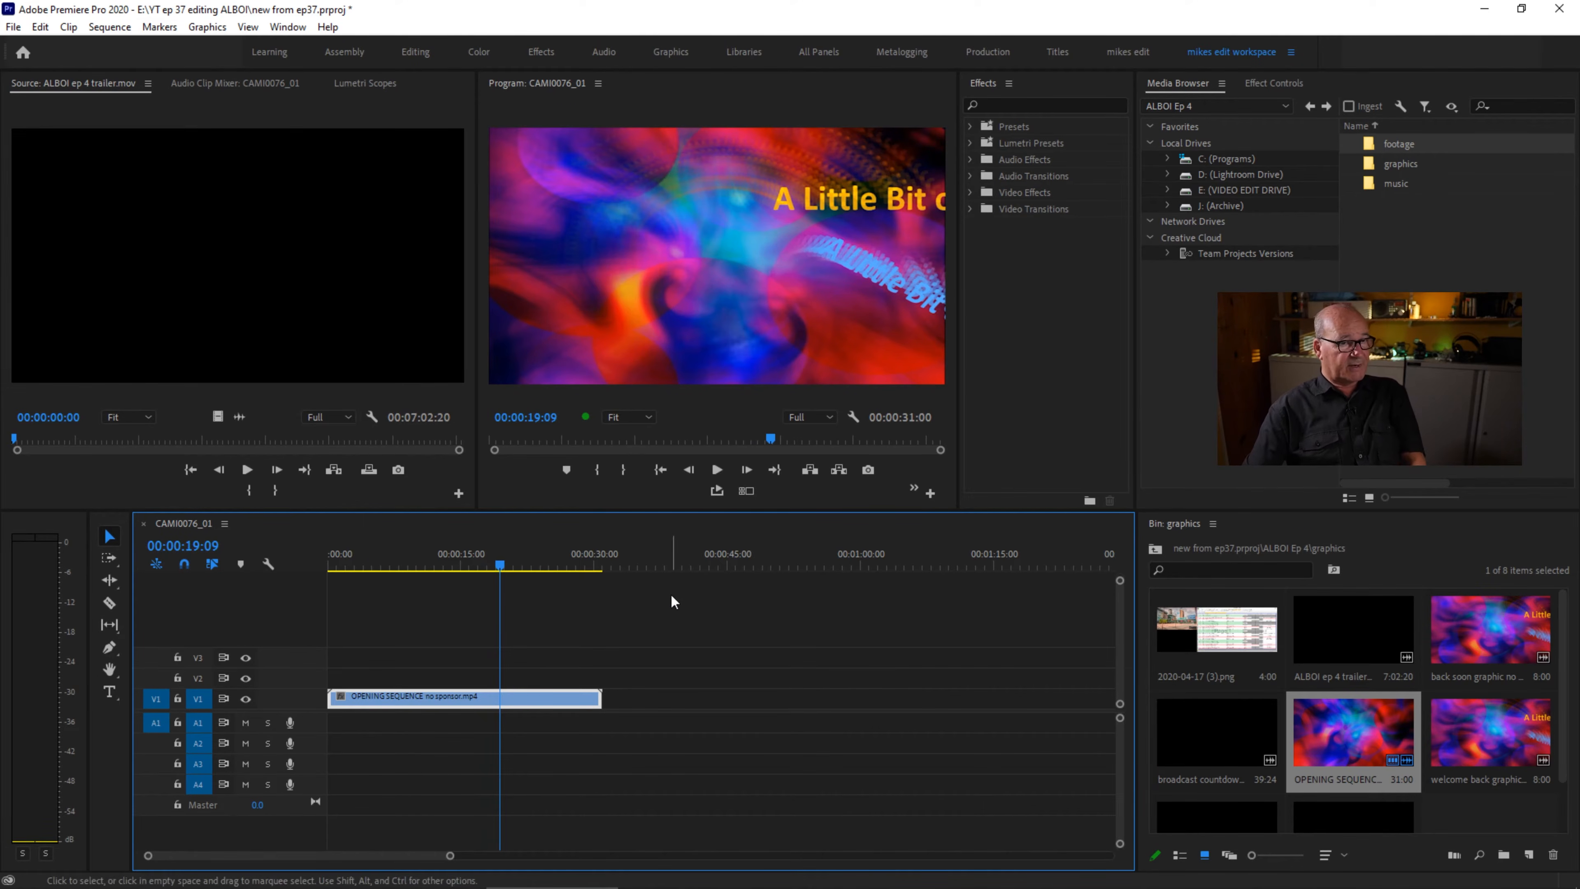
left_click_drag(485, 560, 455, 563)
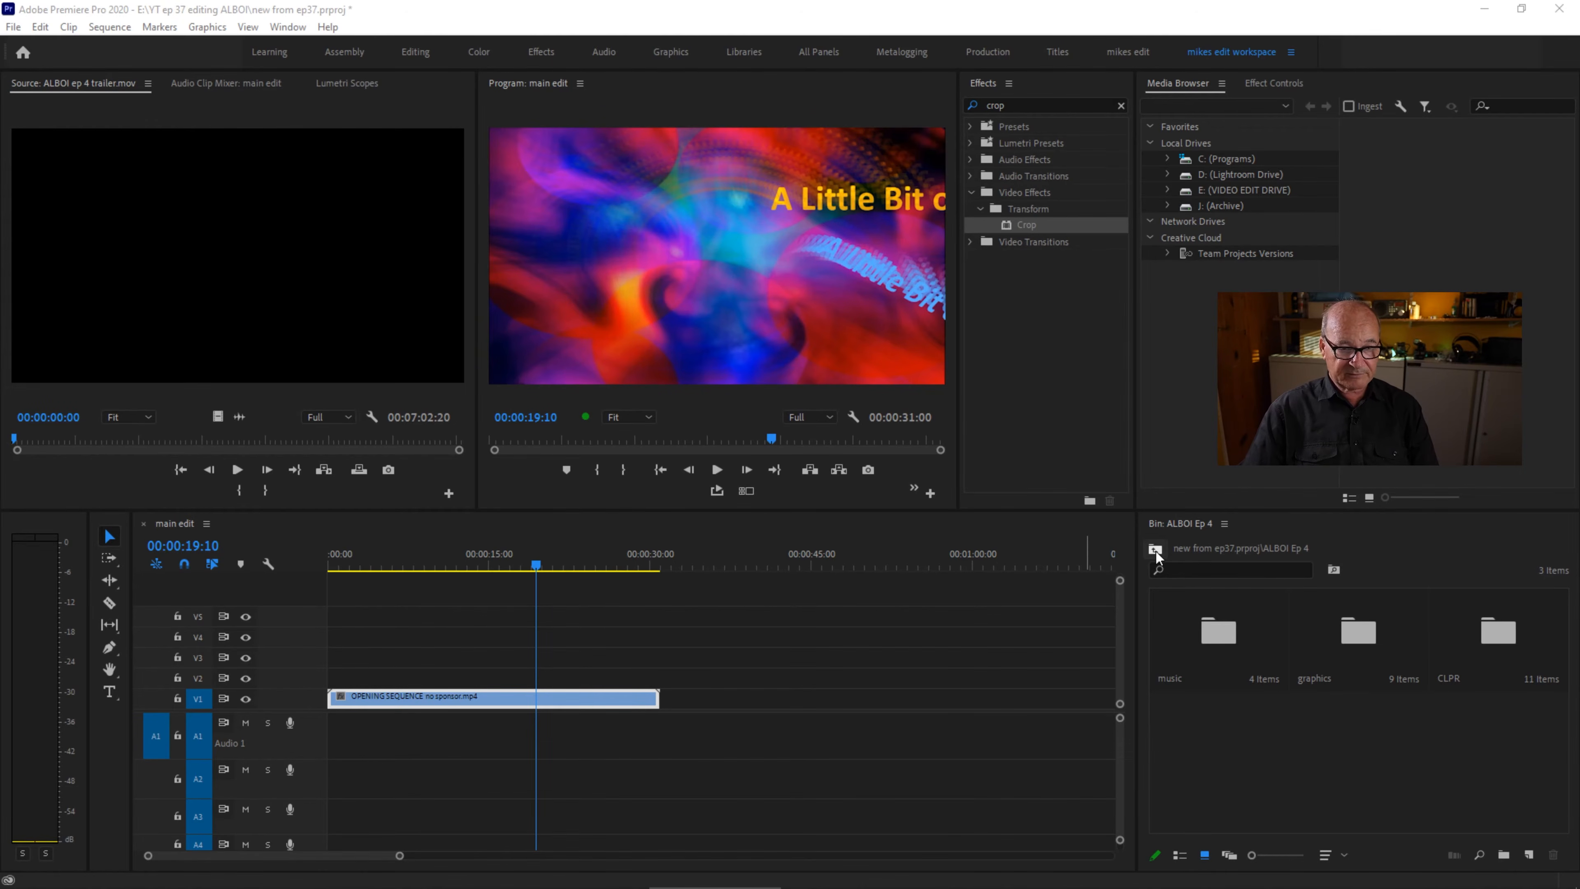
Place opening theme.wav from the music bin at the start of A1 and play it with the opening sequence.
double_click(1222, 638)
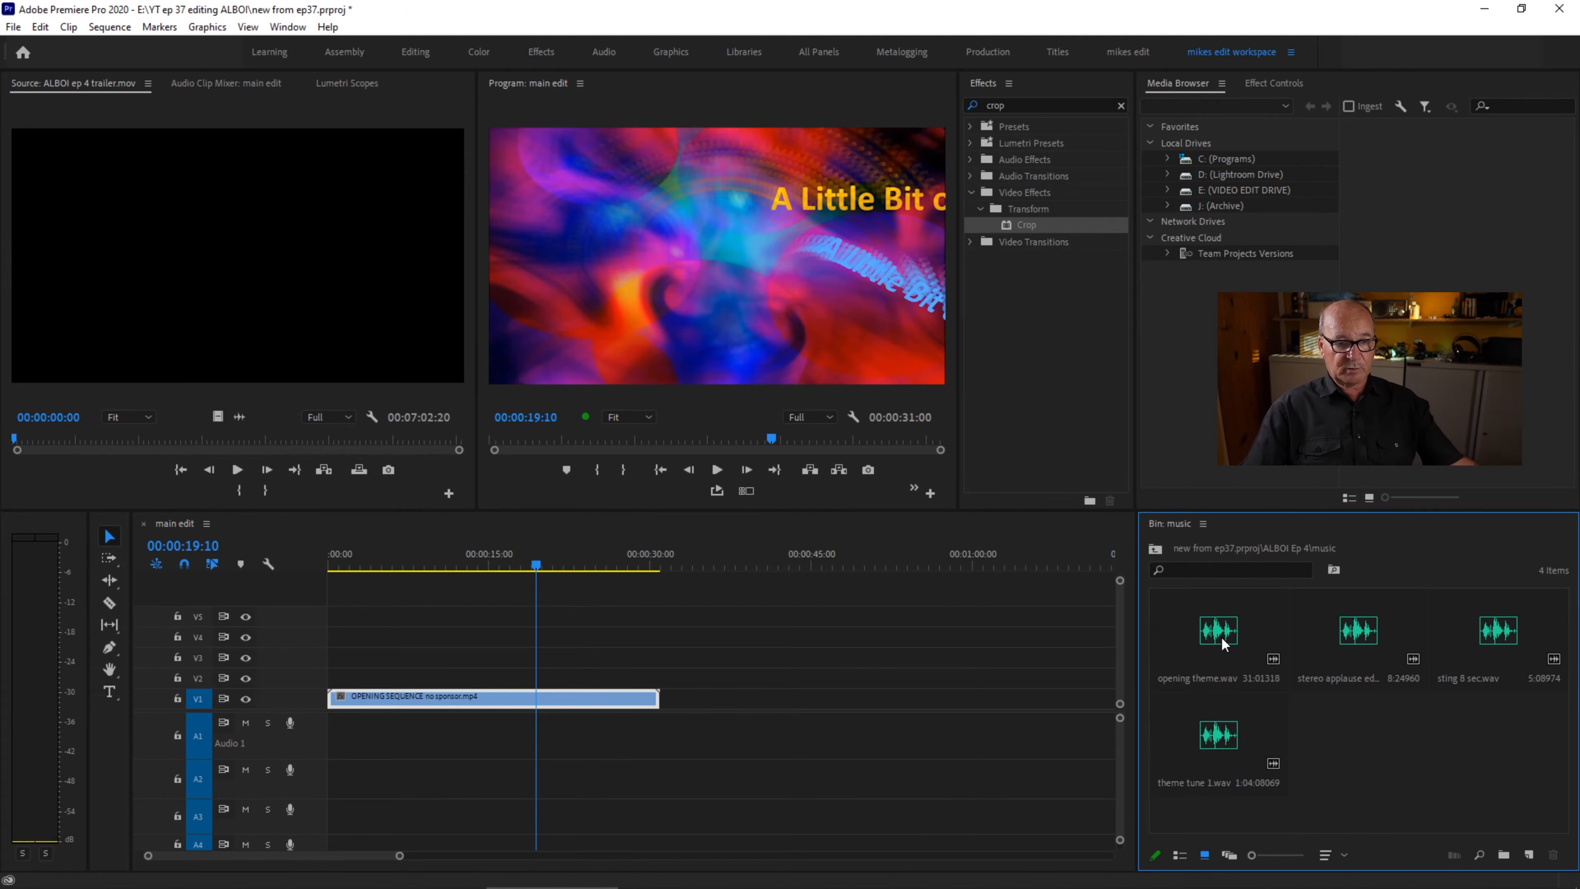
left_click_drag(1220, 634, 318, 753)
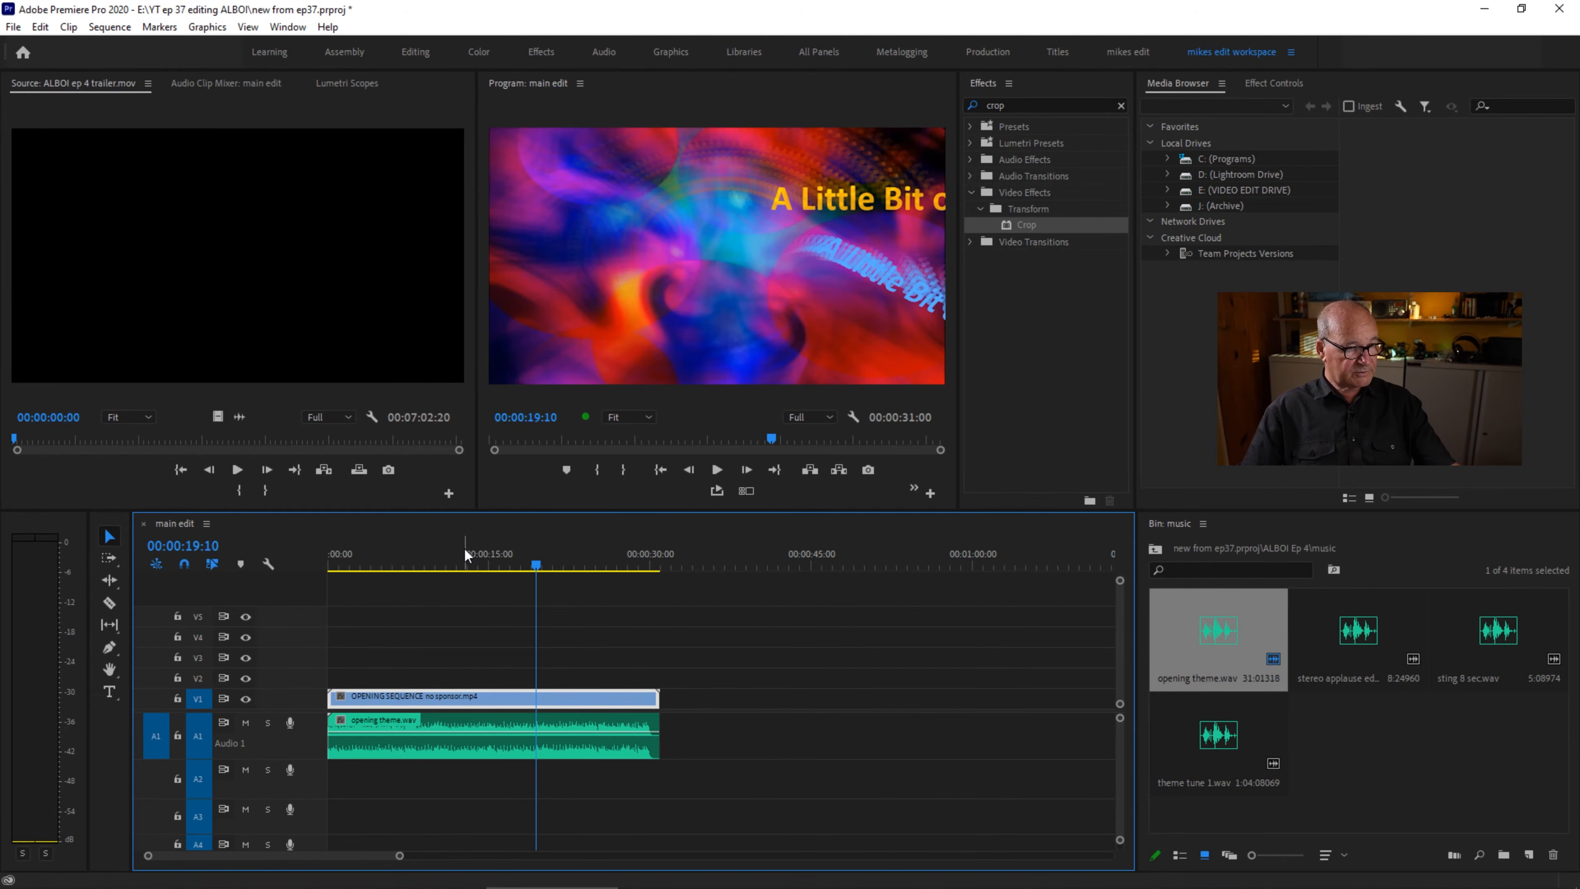
key("Home")
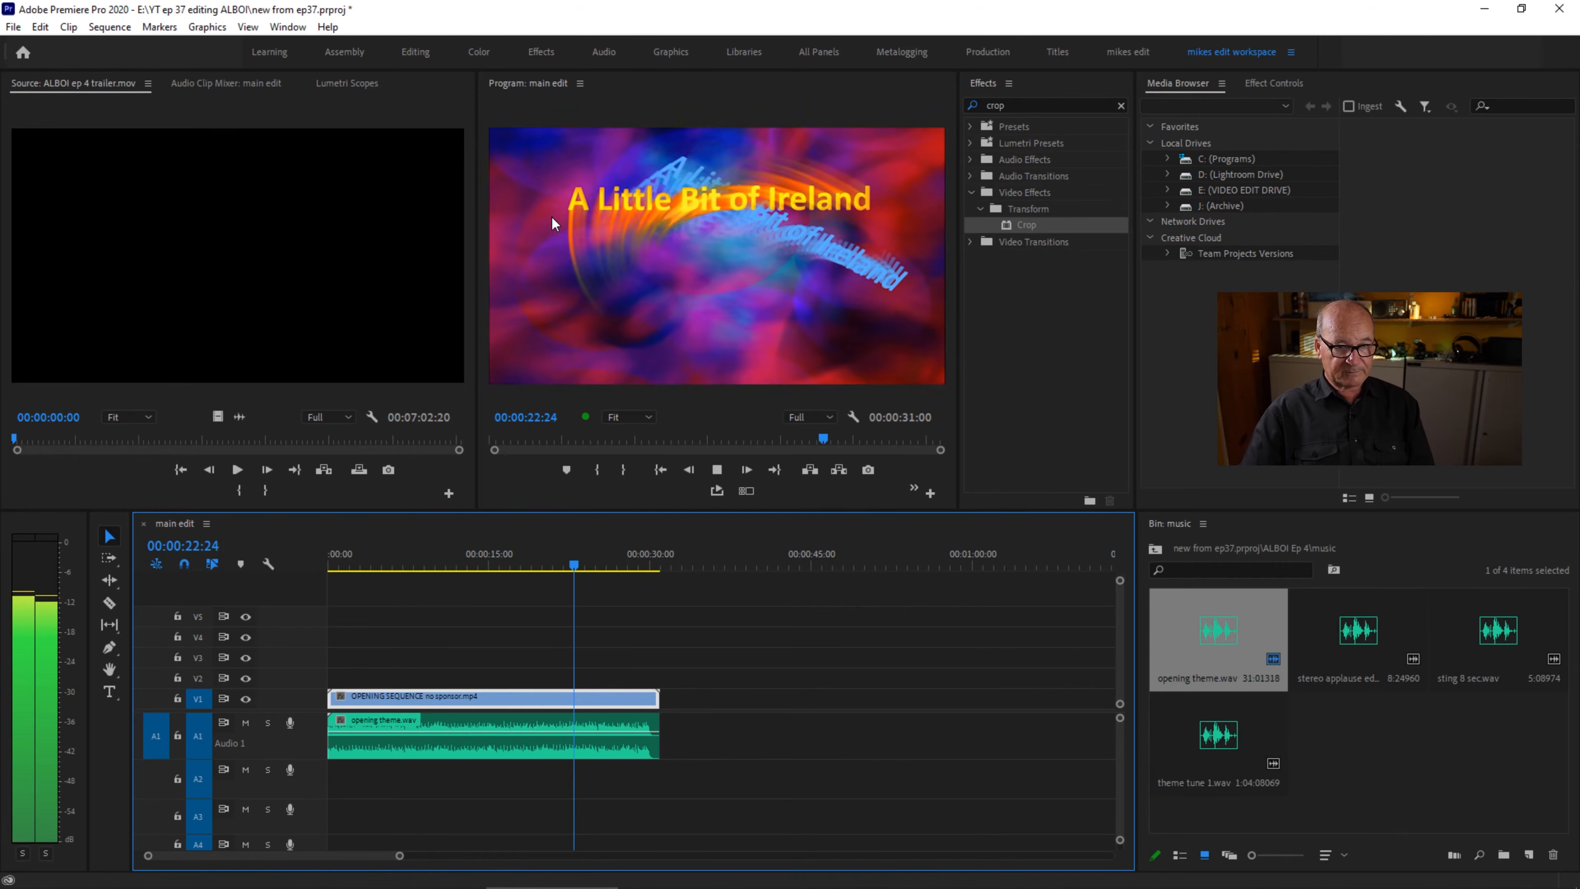
key("space")
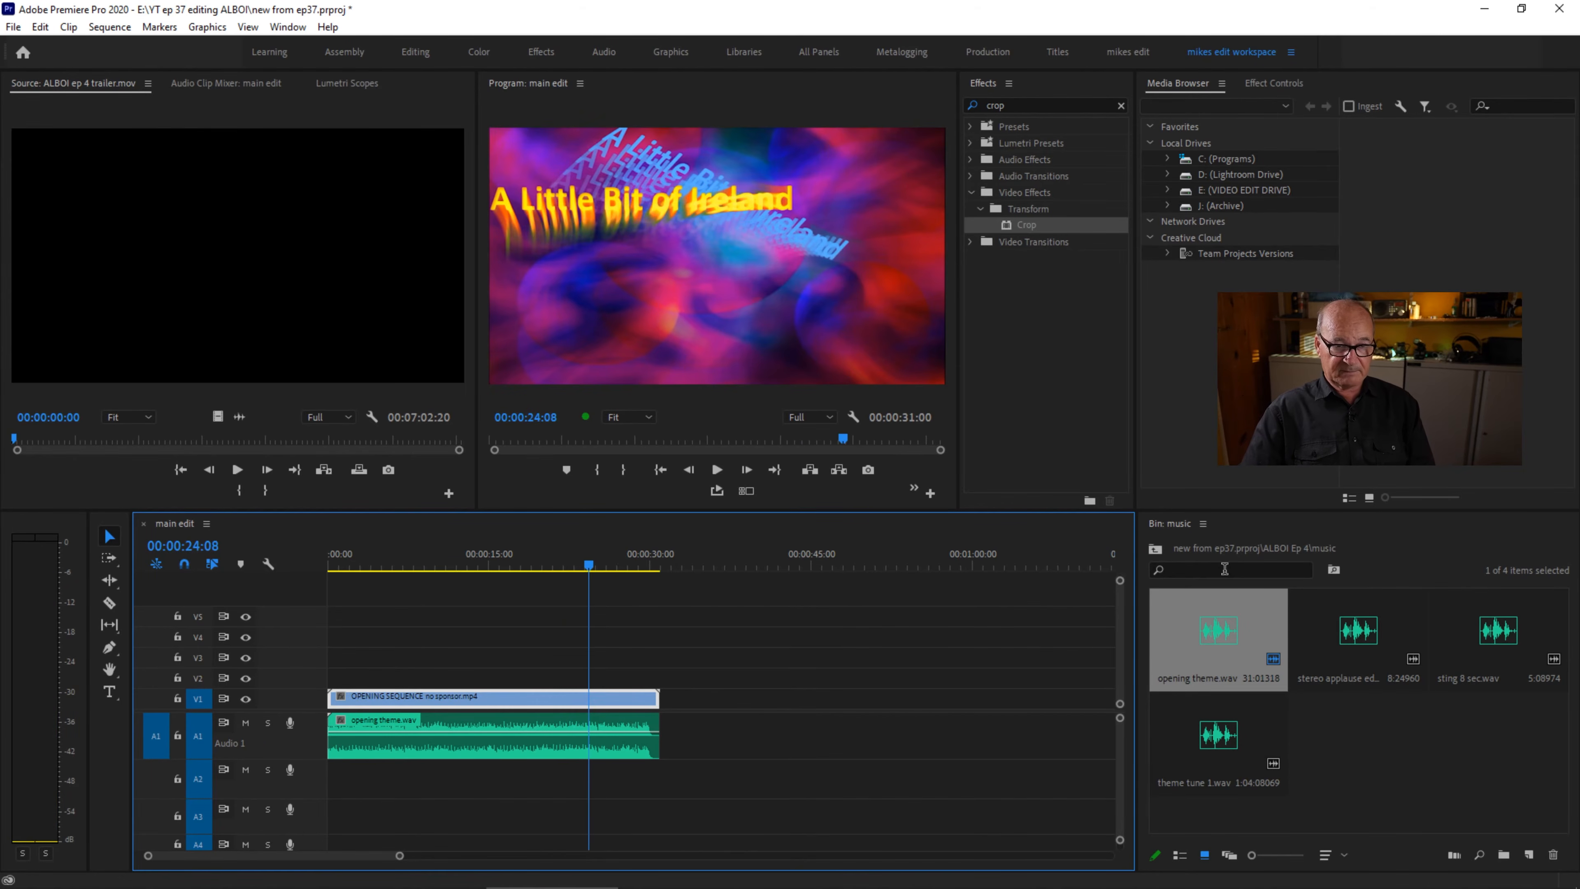
Place CAM20010_01.MP4 from the CLPR bin on V1 at about 44 seconds, past the opening sequence, and preview it.
left_click(1153, 549)
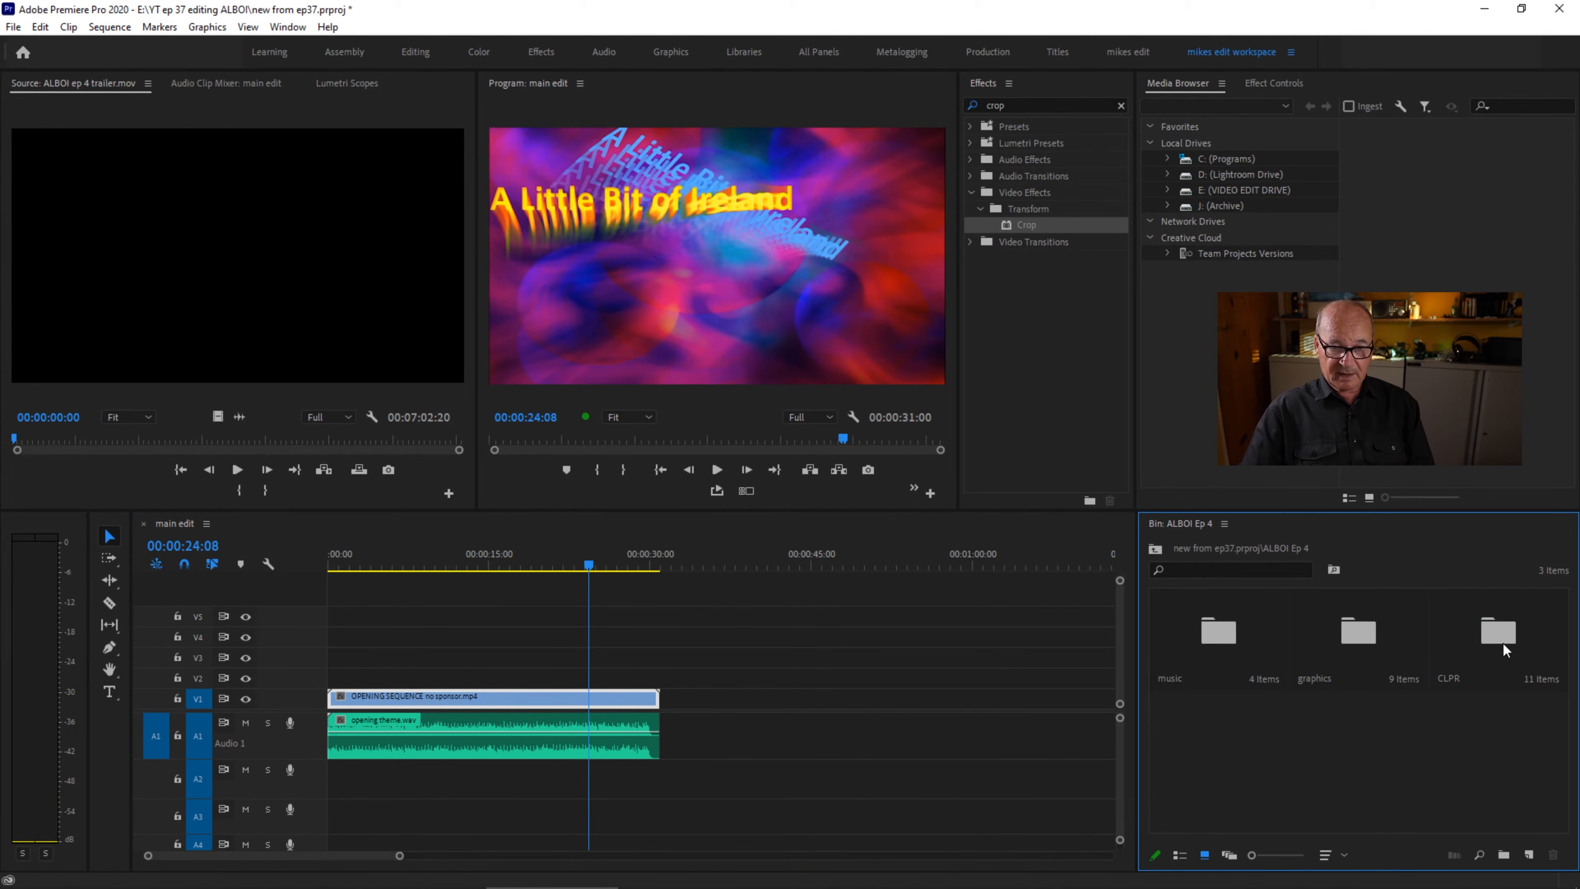
double_click(1496, 652)
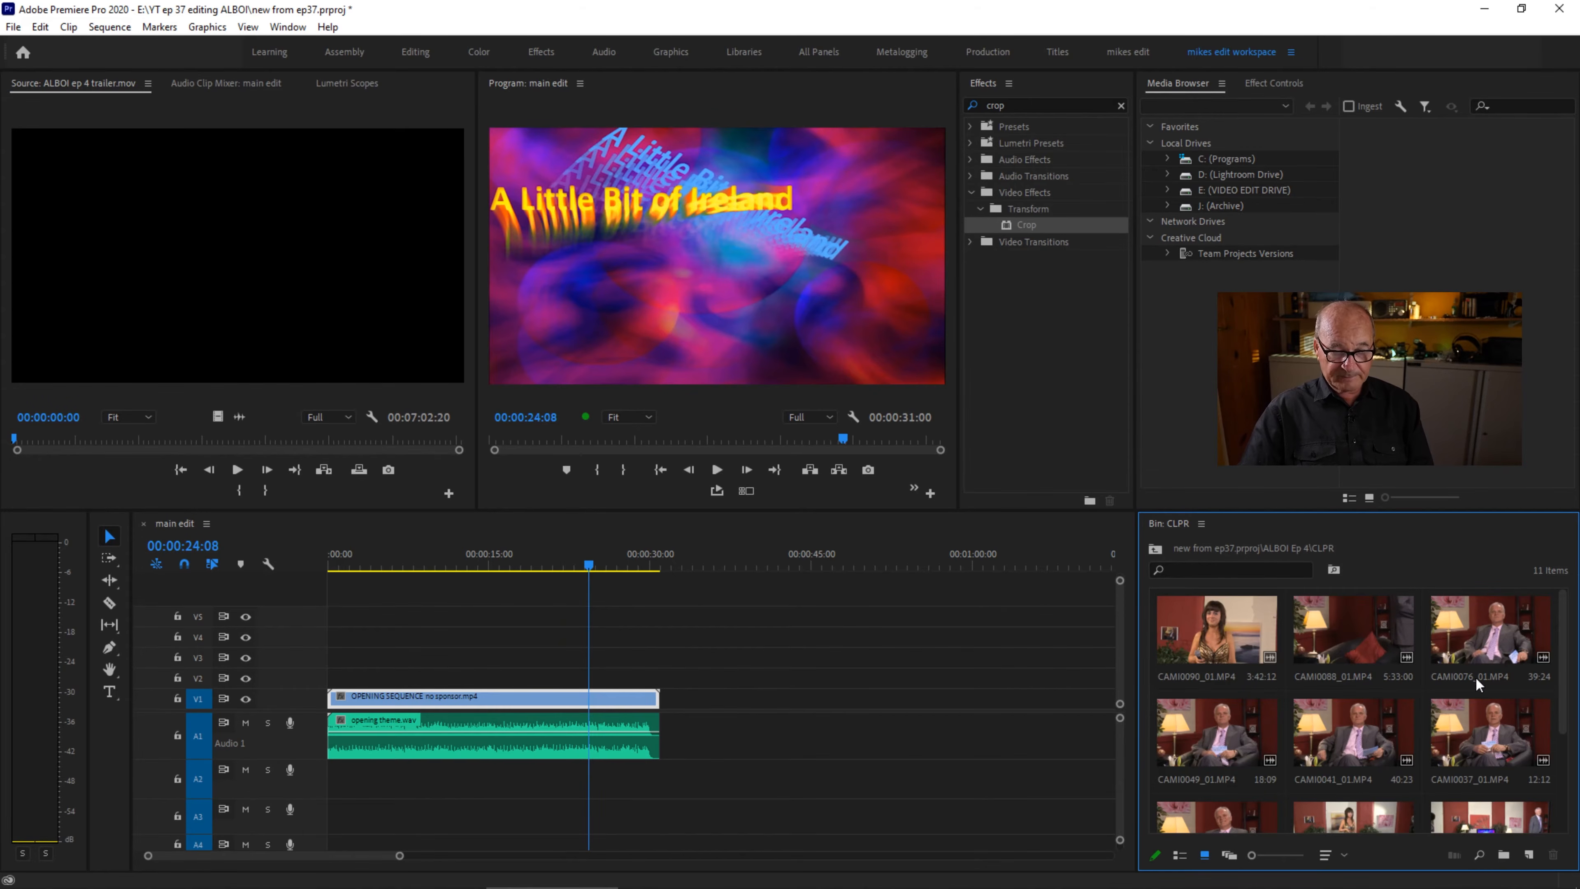
scroll(1551, 694, "down", 3)
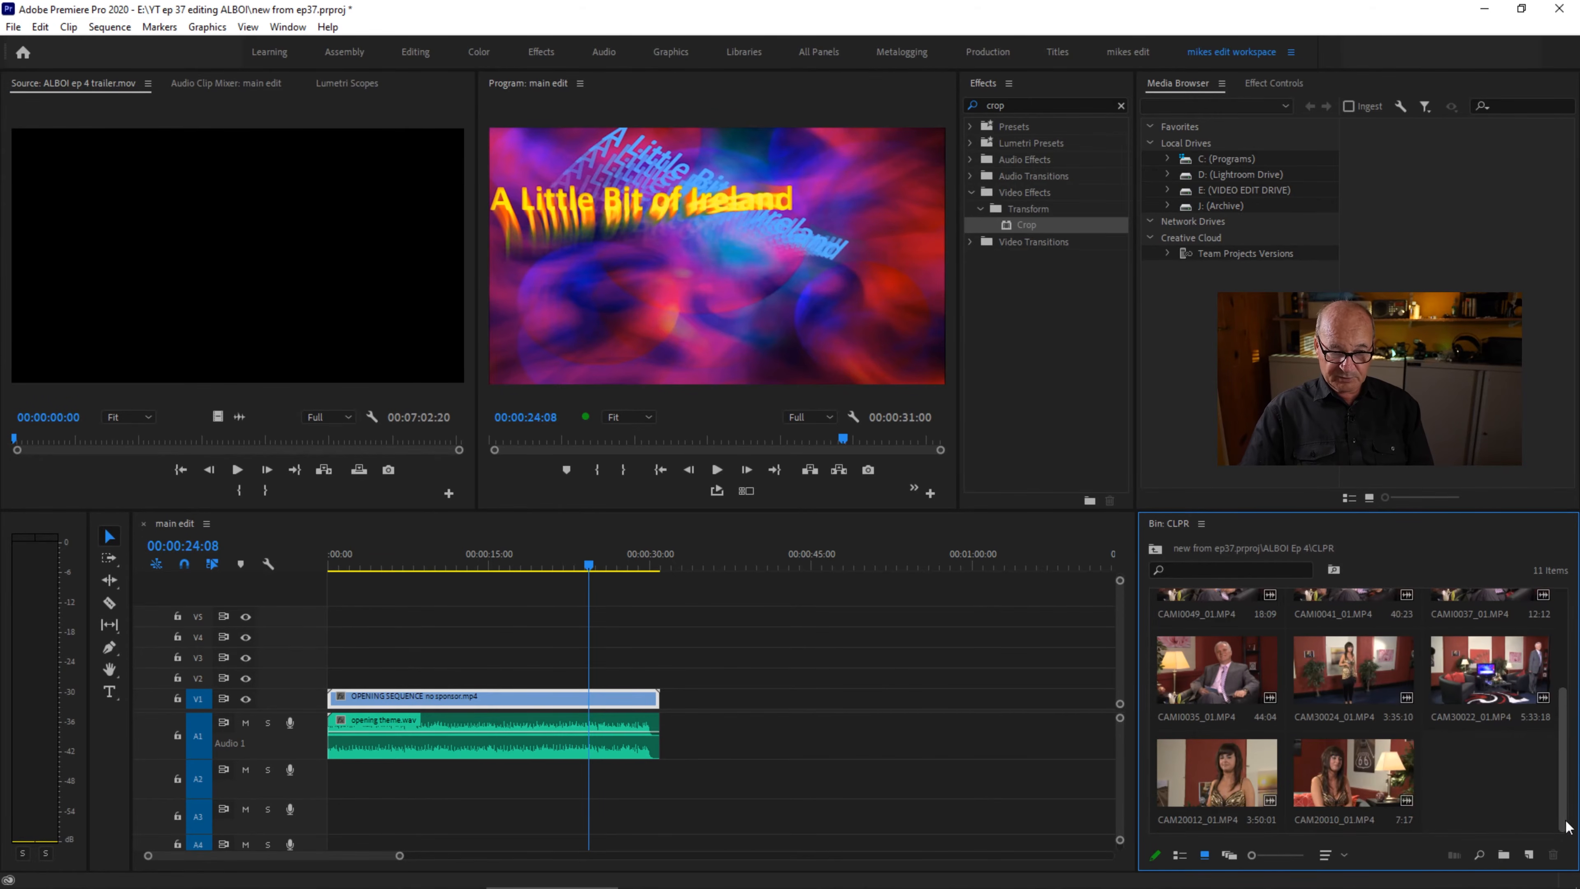
left_click_drag(1337, 773, 802, 698)
left_click_drag(814, 563, 840, 564)
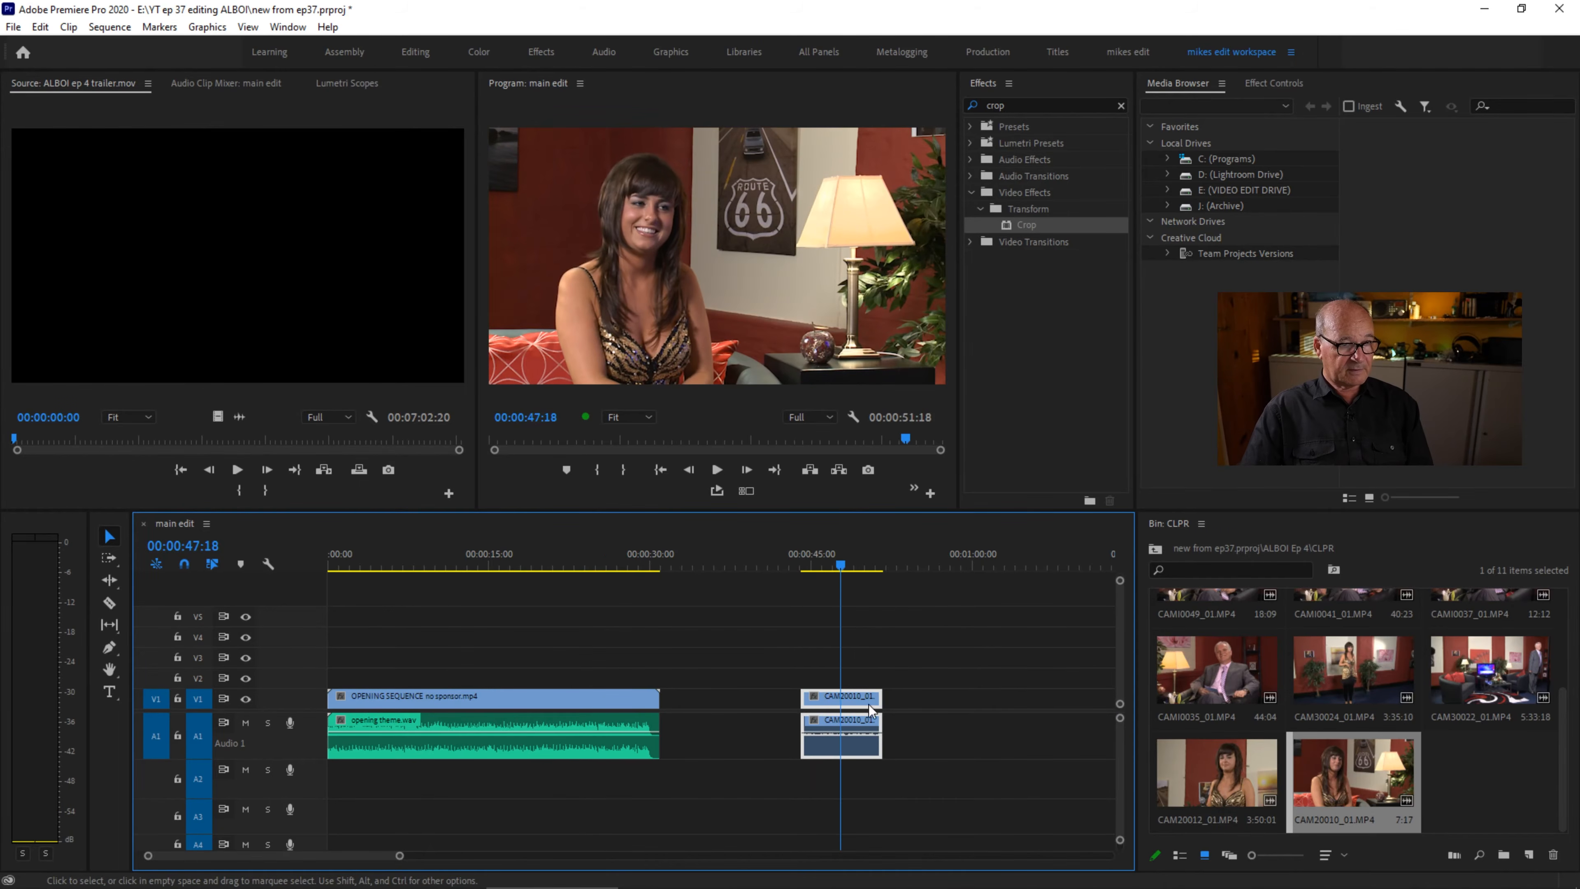
Unlink and delete the CAM20010_01.MP4 clip's audio, and move its video to V4 above the opening sequence at about 19 seconds.
right_click(851, 733)
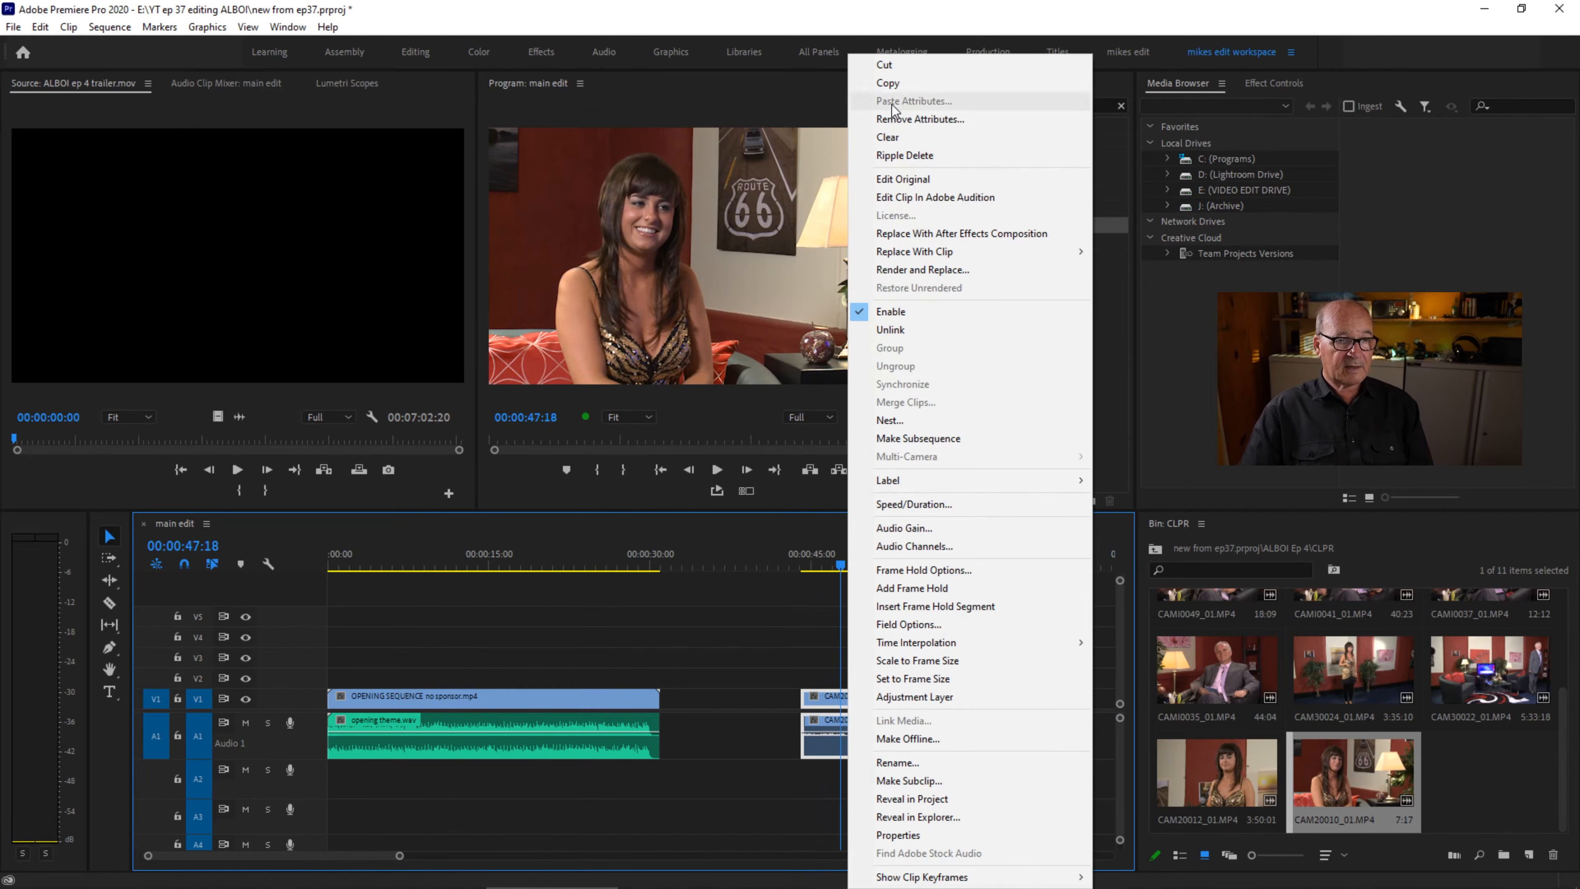
left_click(917, 335)
left_click(851, 737)
key("Delete")
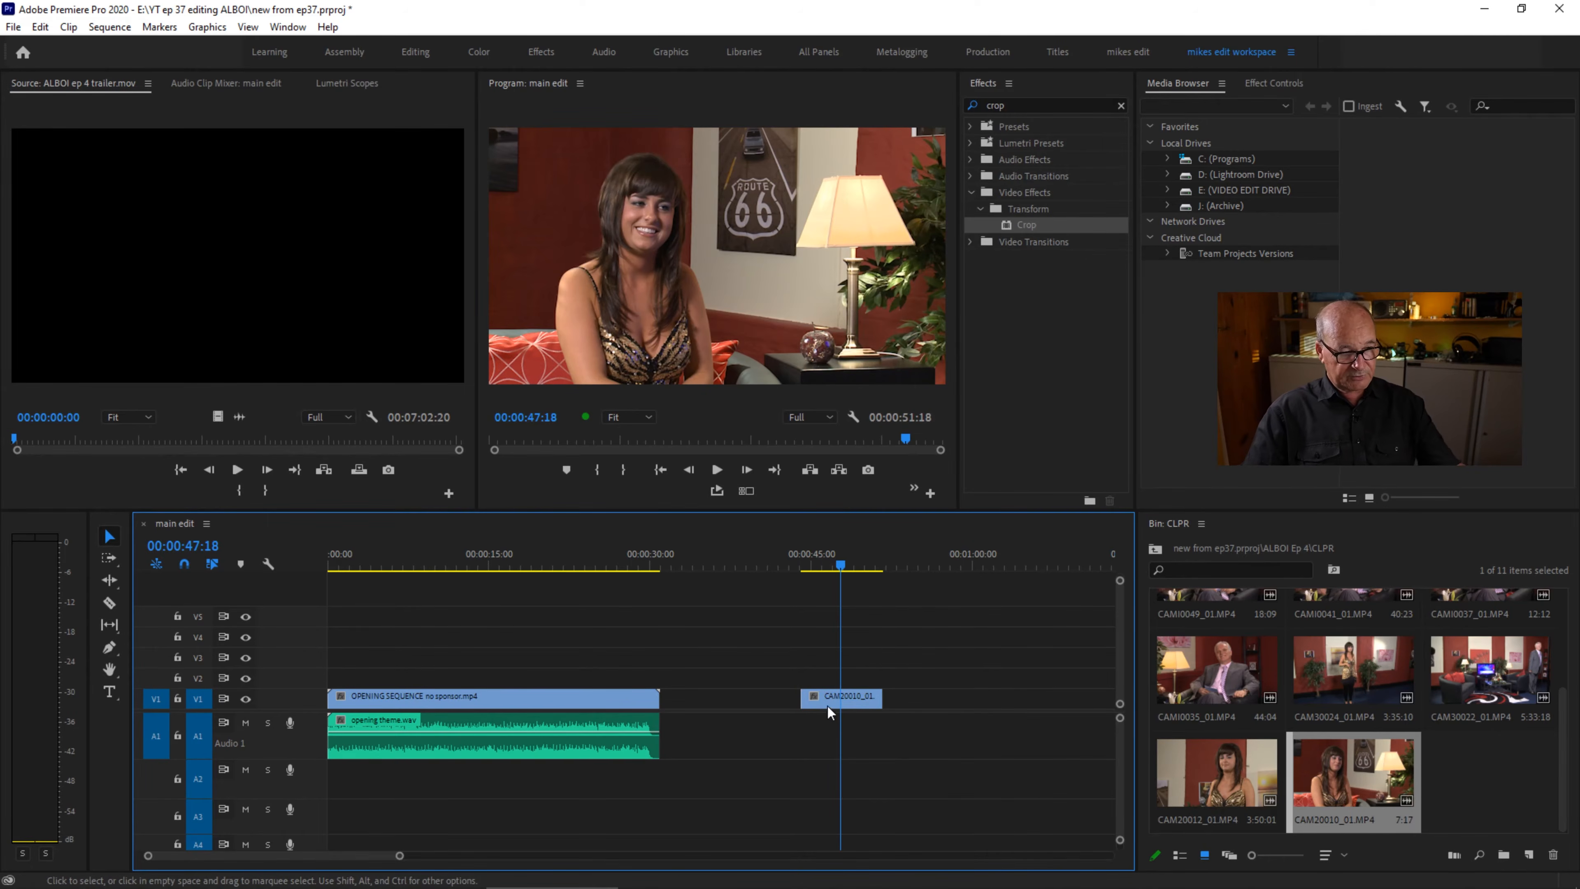
left_click_drag(832, 696, 562, 644)
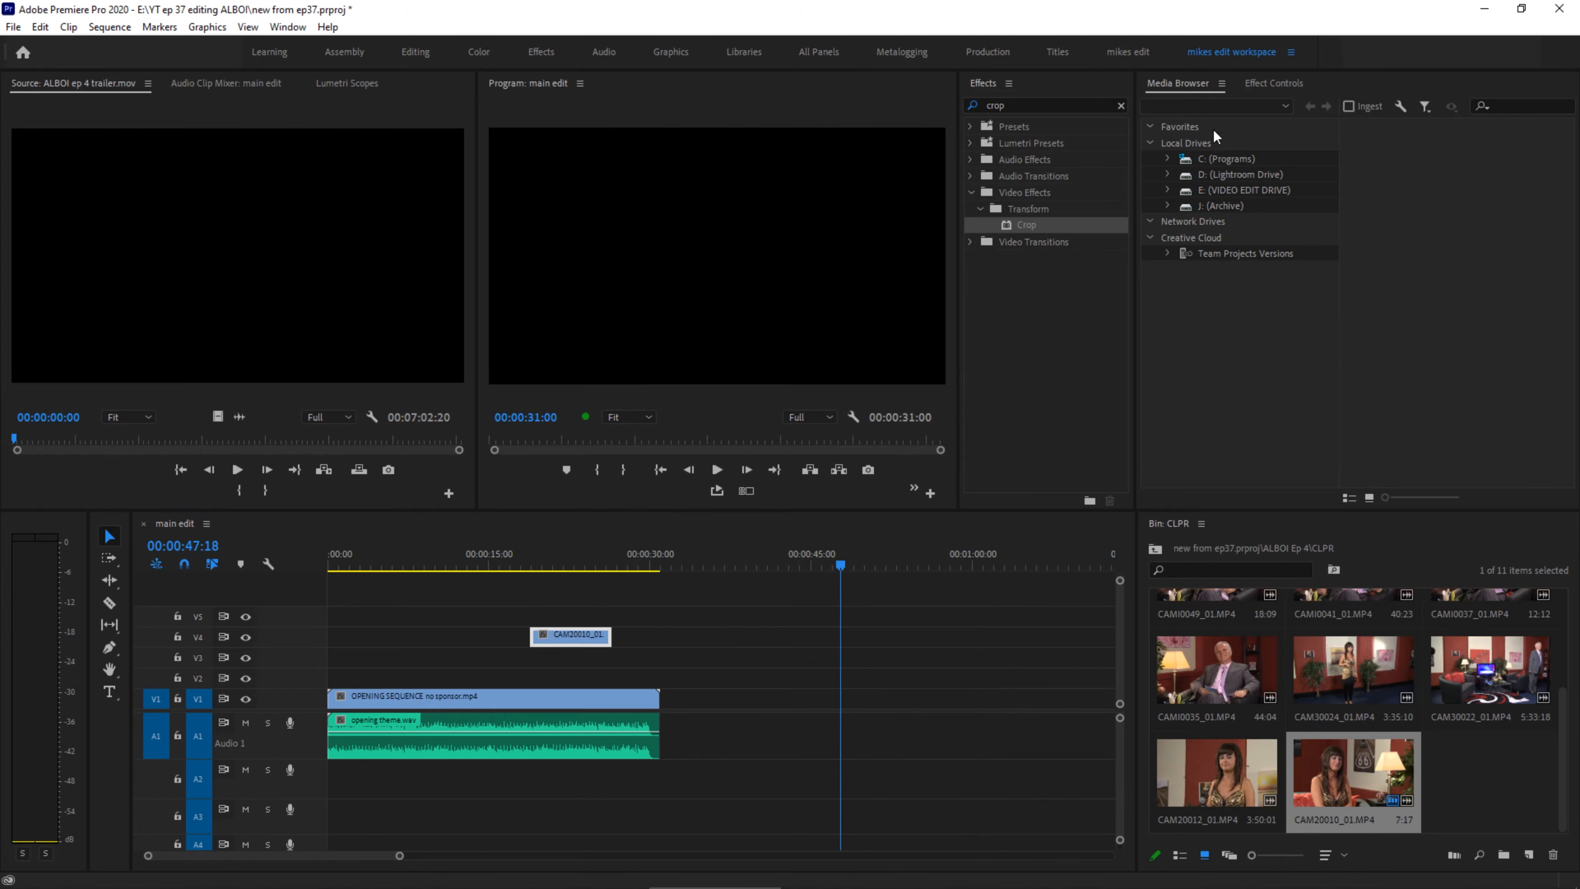
Scale the CAM20010_01.MP4 clip to 56 and set its position to 433, 341.
left_click(1267, 84)
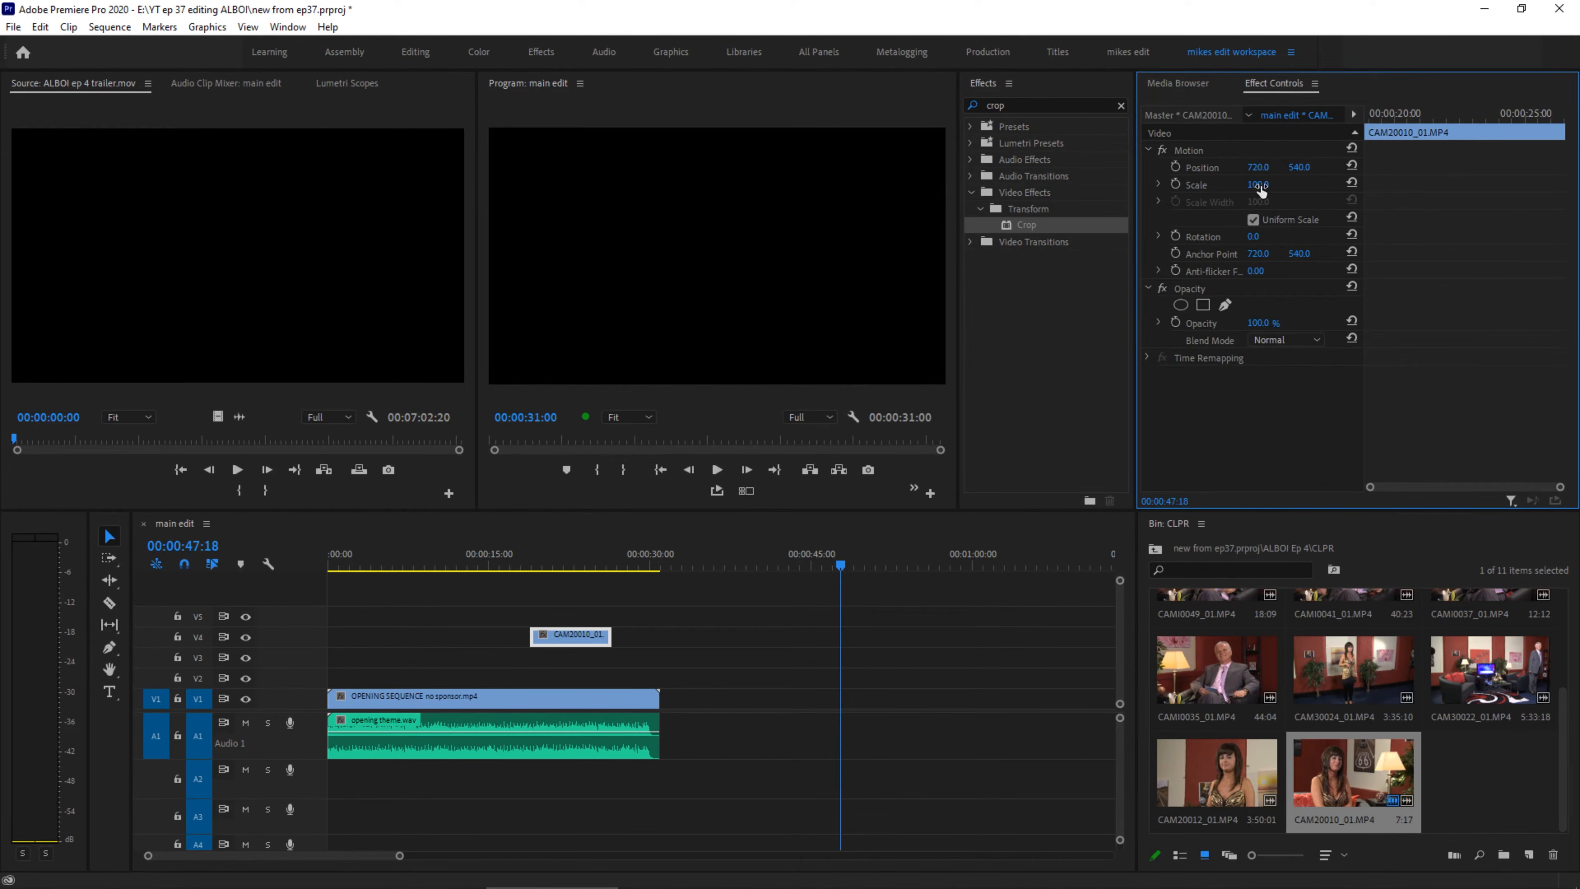
left_click(569, 556)
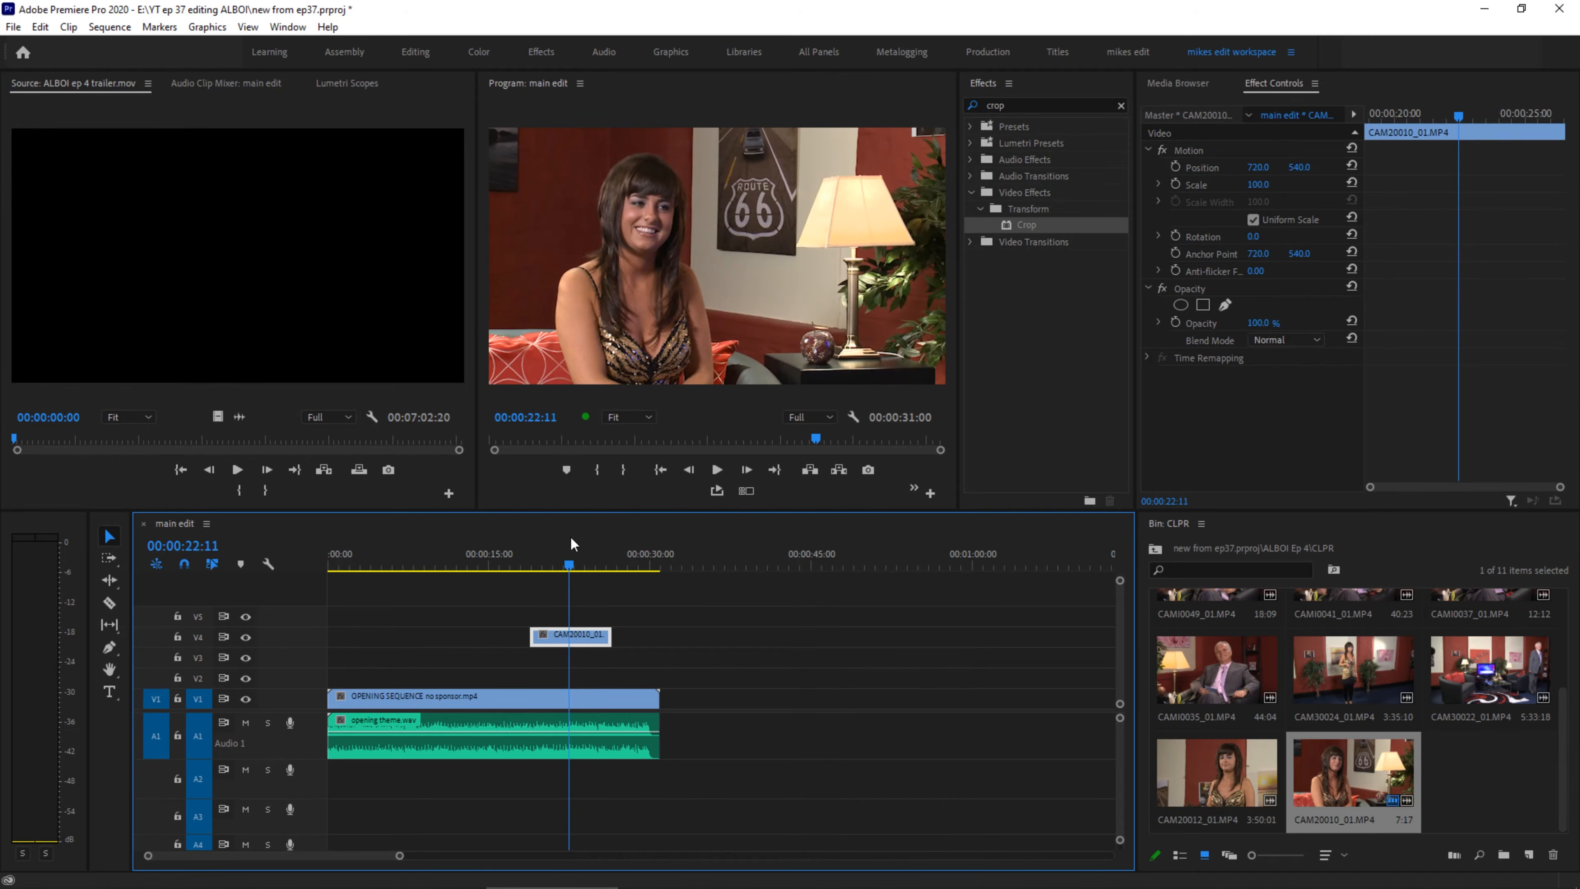
mouse_move(1261, 187)
left_mouse_down()
mouse_move(1247, 168)
mouse_move(1299, 168)
mouse_move(1276, 168)
left_mouse_up()
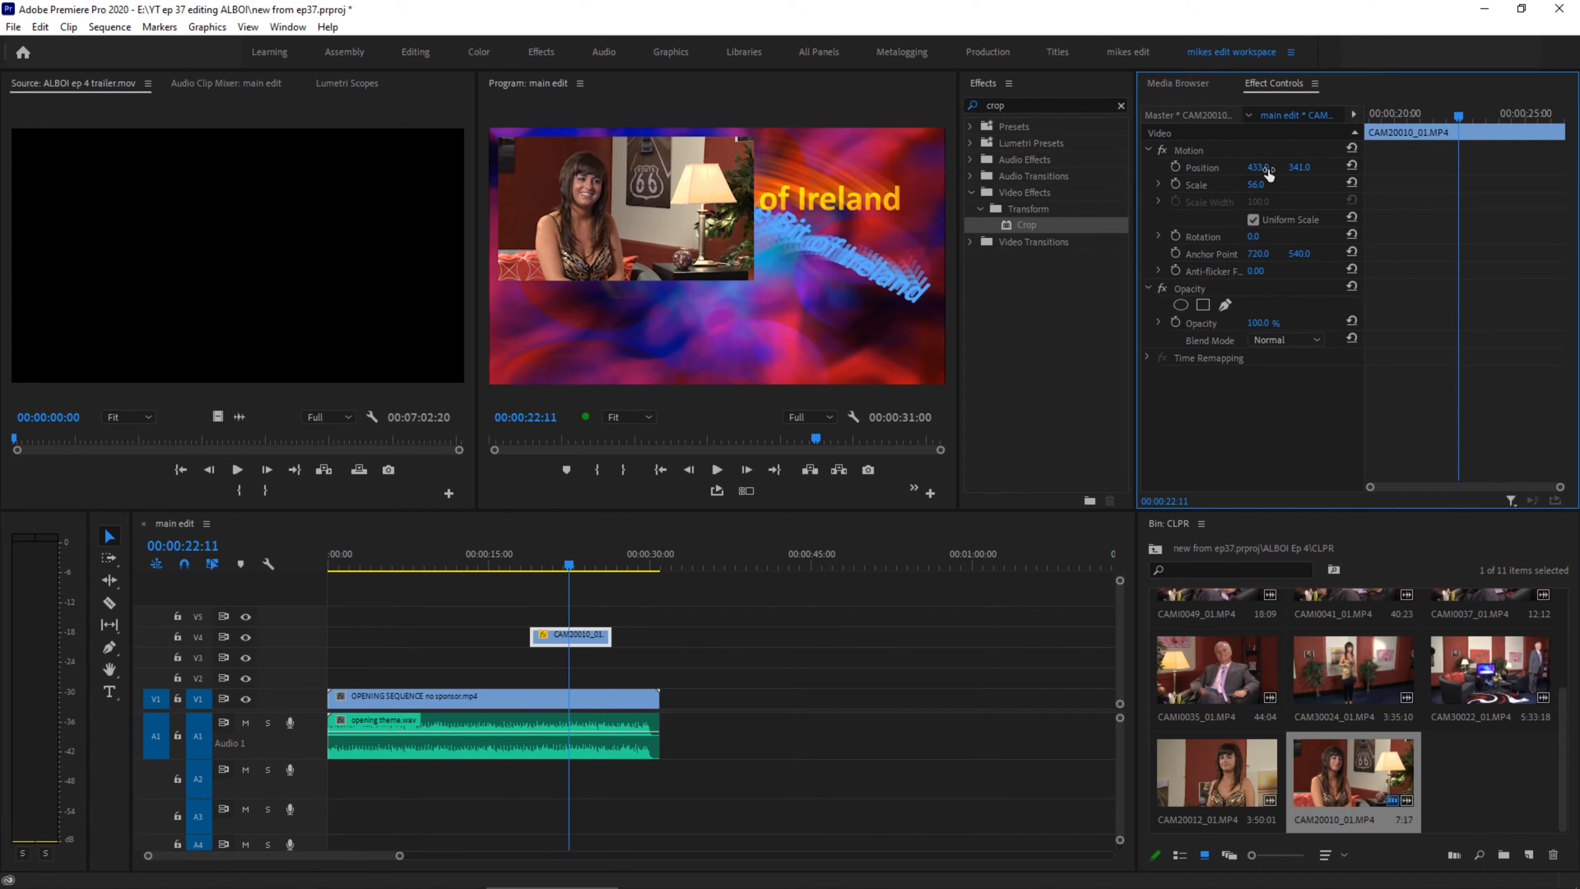
Apply the Crop effect to CAM20010_01.MP4 with left 11%, top 11%, right 10%, bottom 12% and an edge feather of -225.
left_click_drag(1026, 225, 578, 647)
scroll(1326, 391, "down", 3)
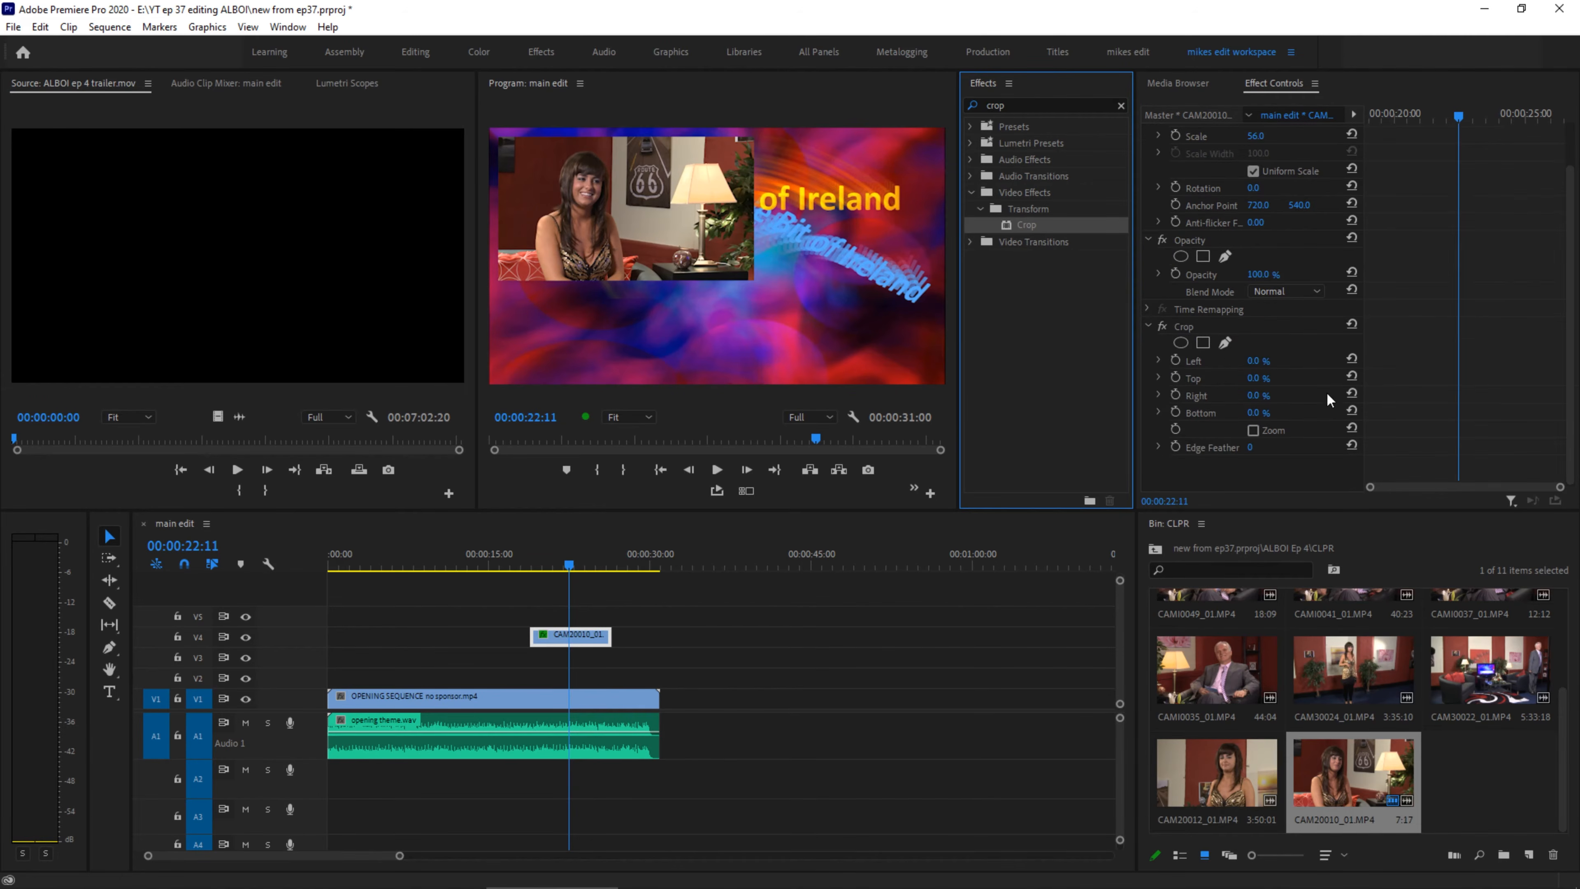
left_click(1254, 448)
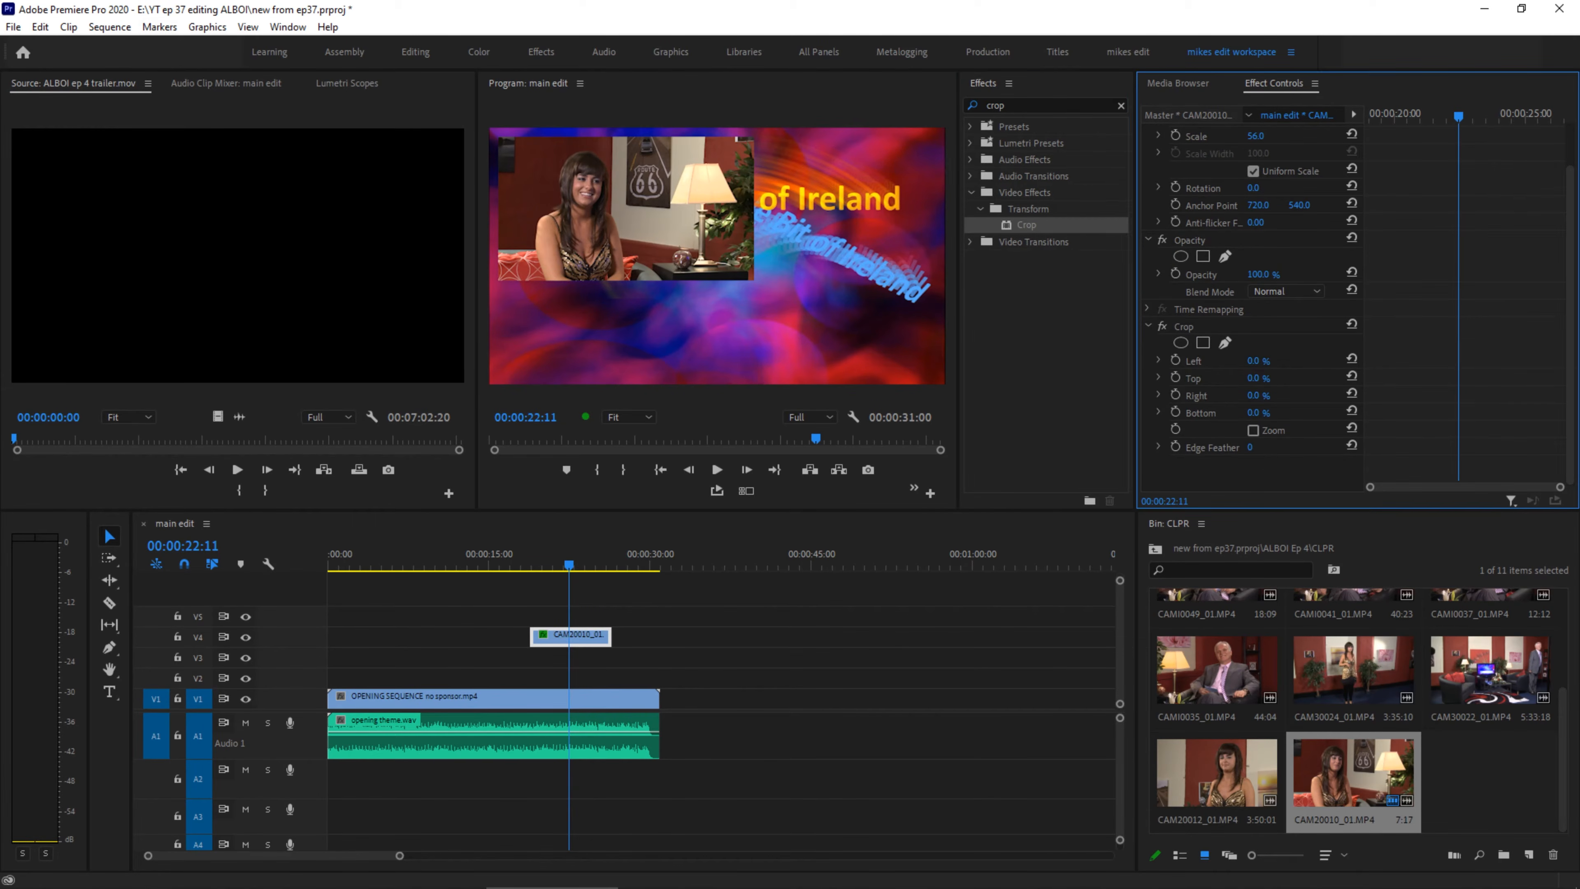
left_click_drag(1269, 361, 1294, 361)
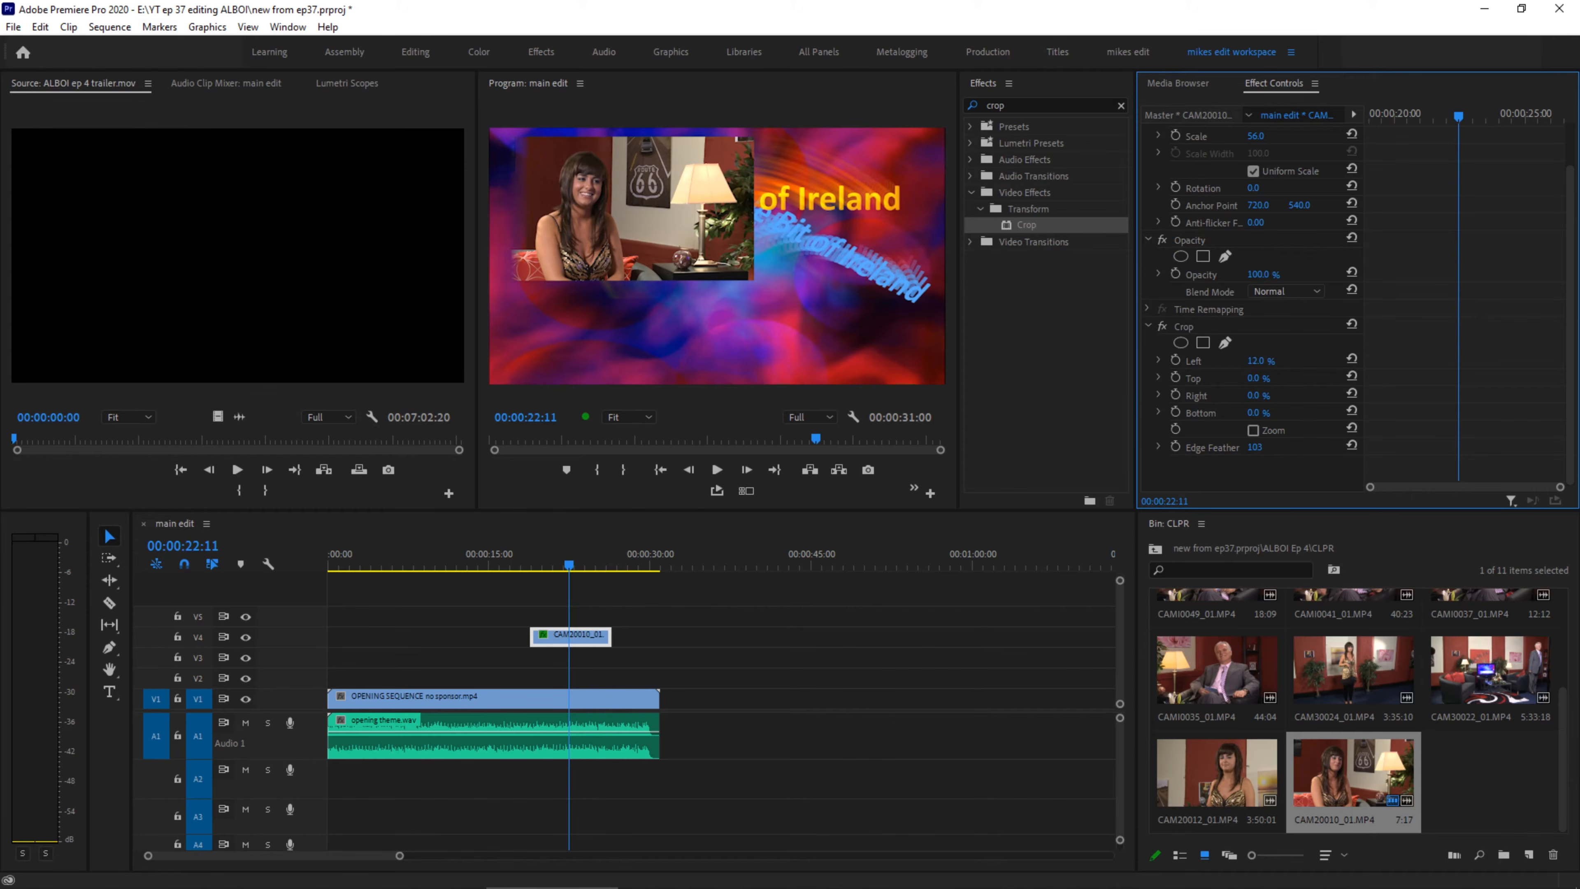
left_click_drag(1258, 378, 1086, 446)
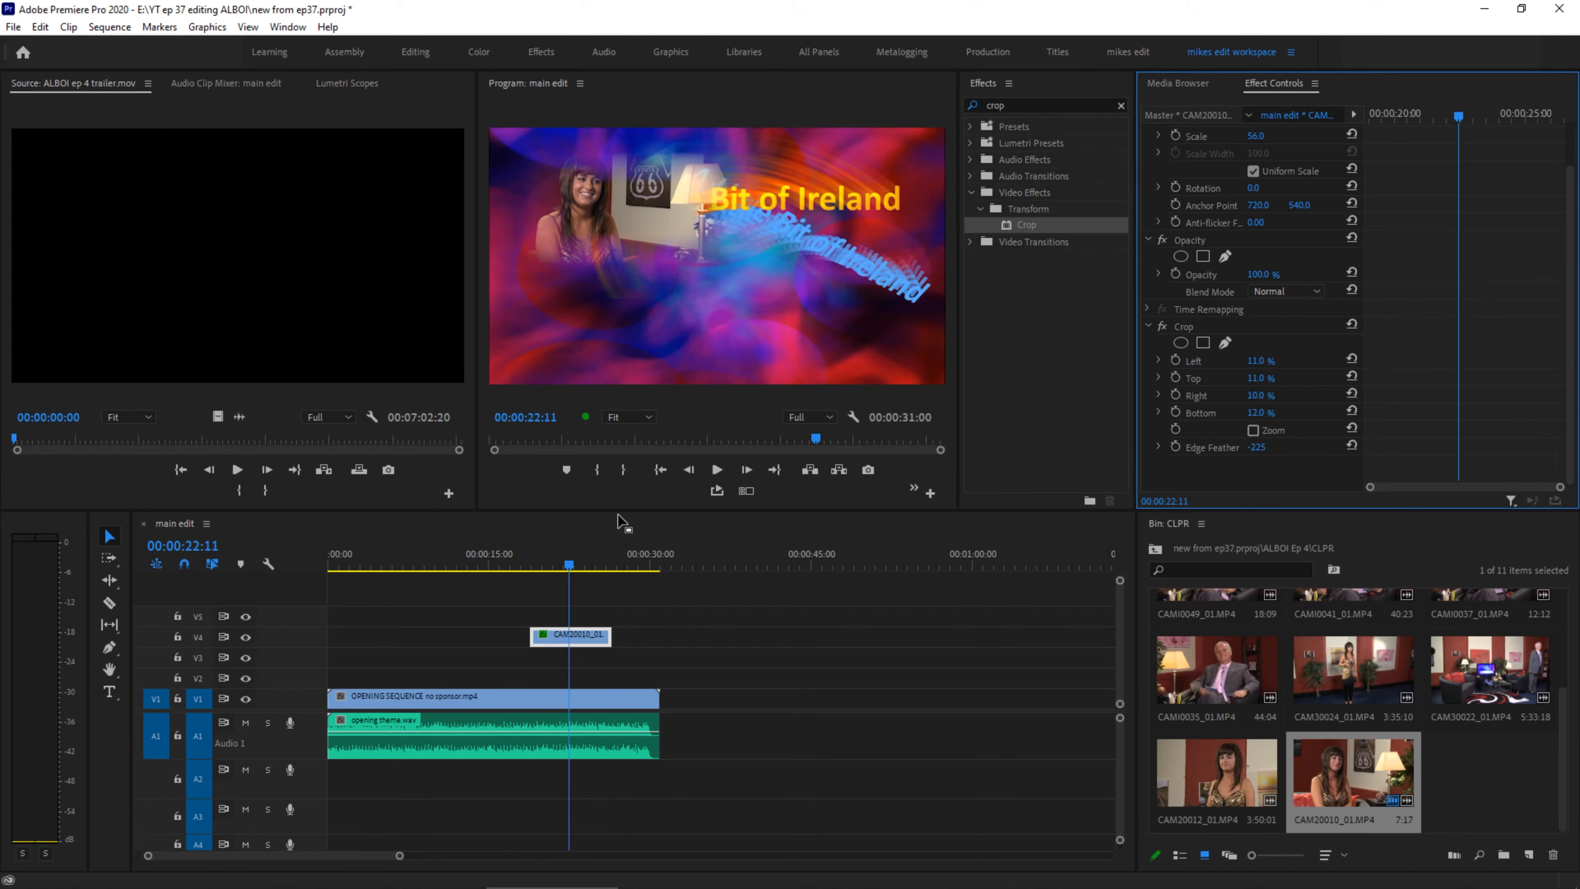
Move the CAM20010_01.MP4 clip to the start of V2 and set its crop edge feather to -105.
left_click_drag(572, 637, 359, 678)
left_click(350, 563)
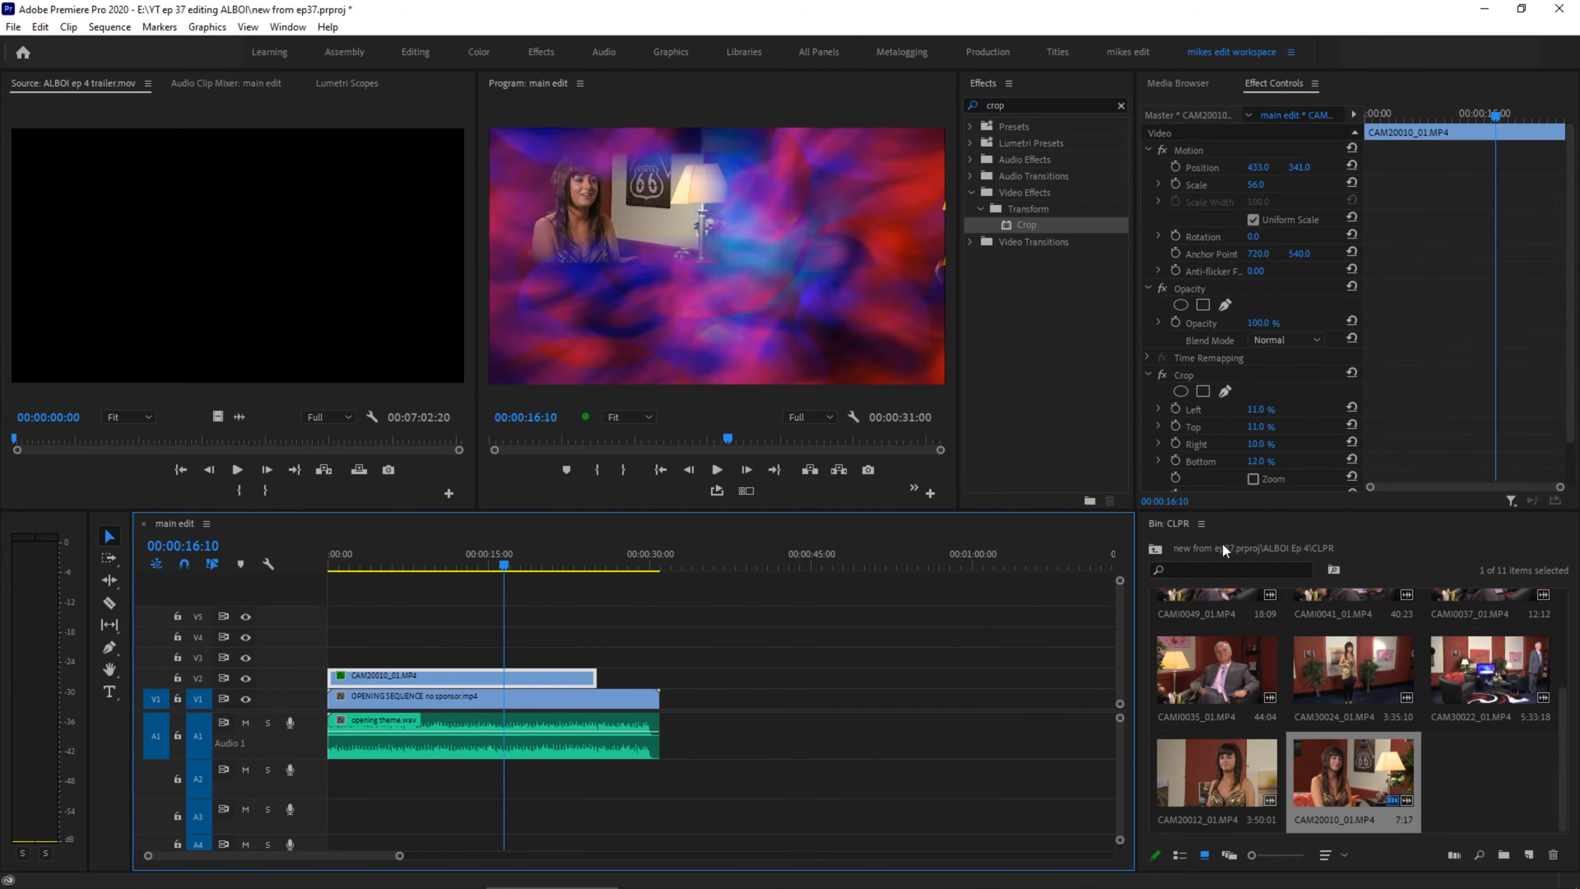
scroll(1334, 435, "down", 2)
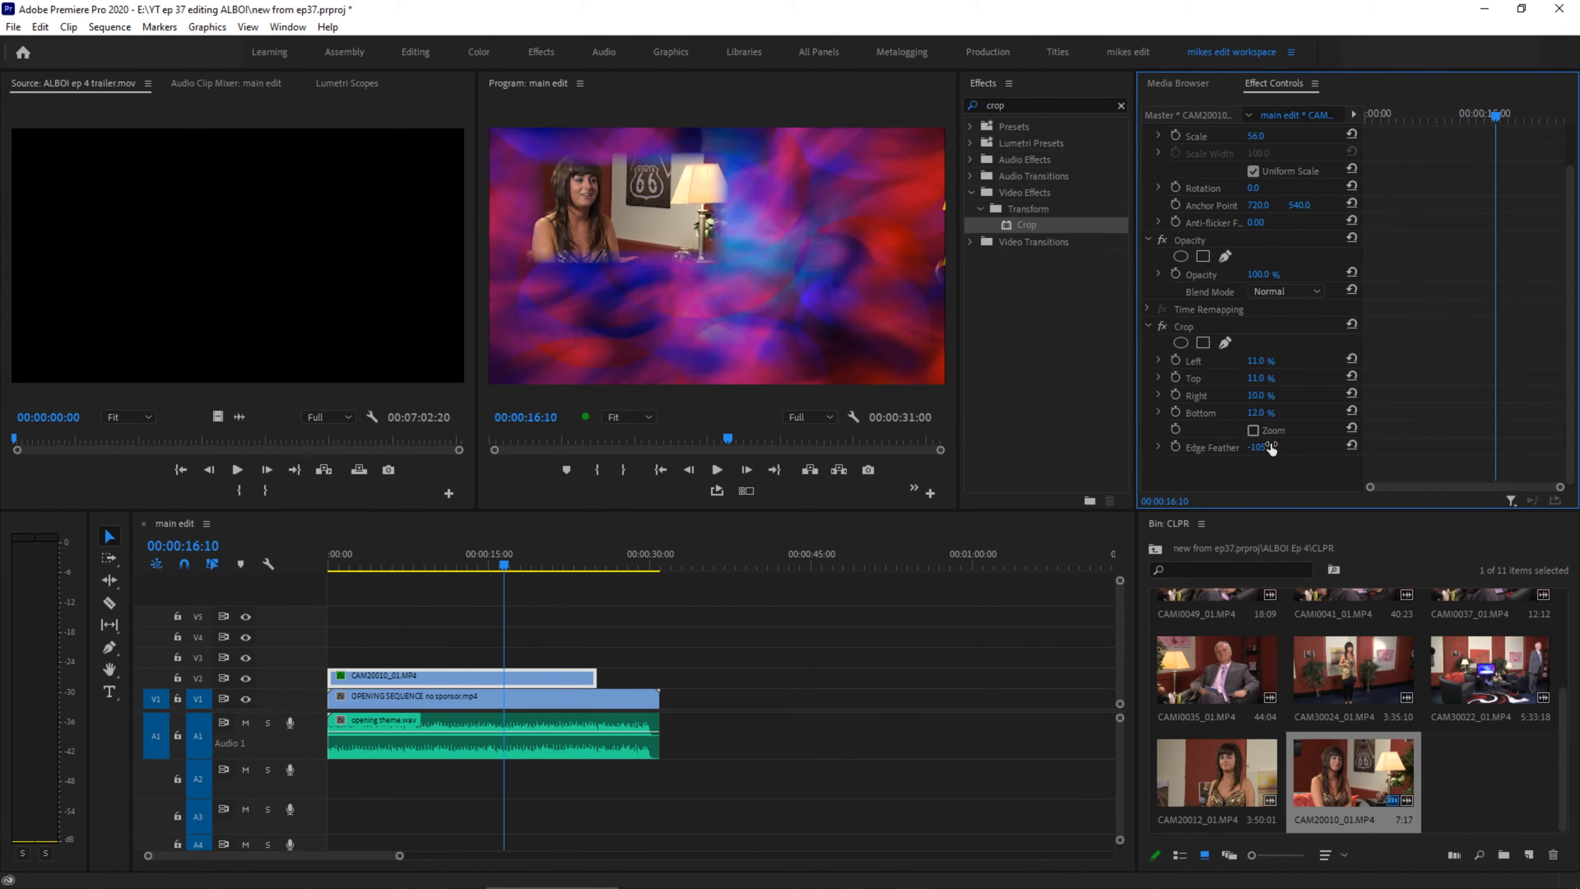
Preview the composite and extend the CAM20010_01.MP4 clip on V2 to the end of the opening sequence.
key("space")
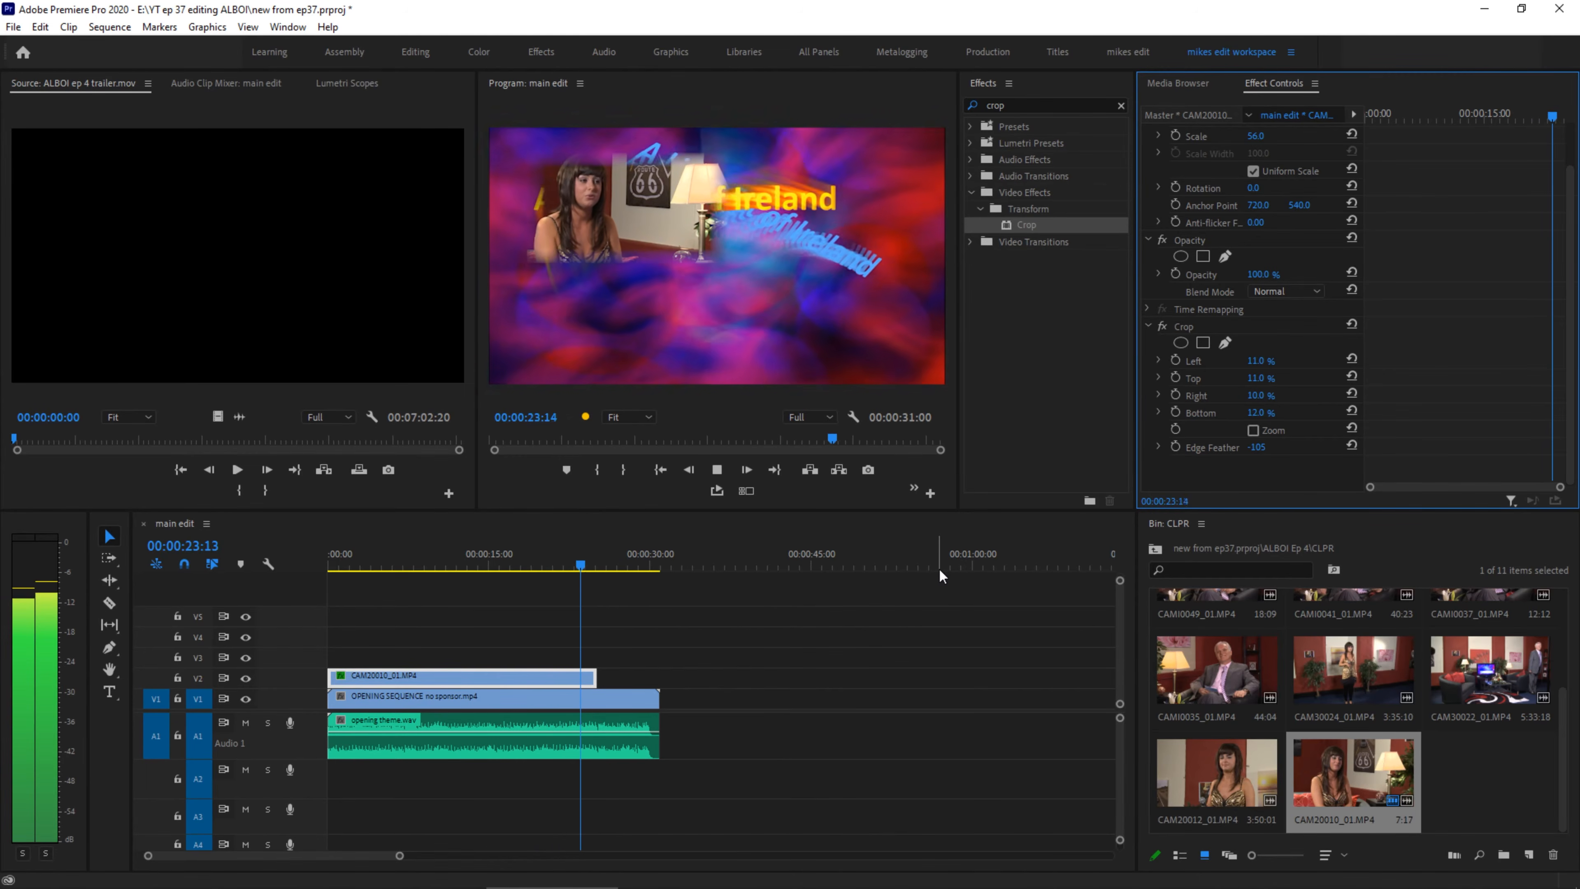
key("space")
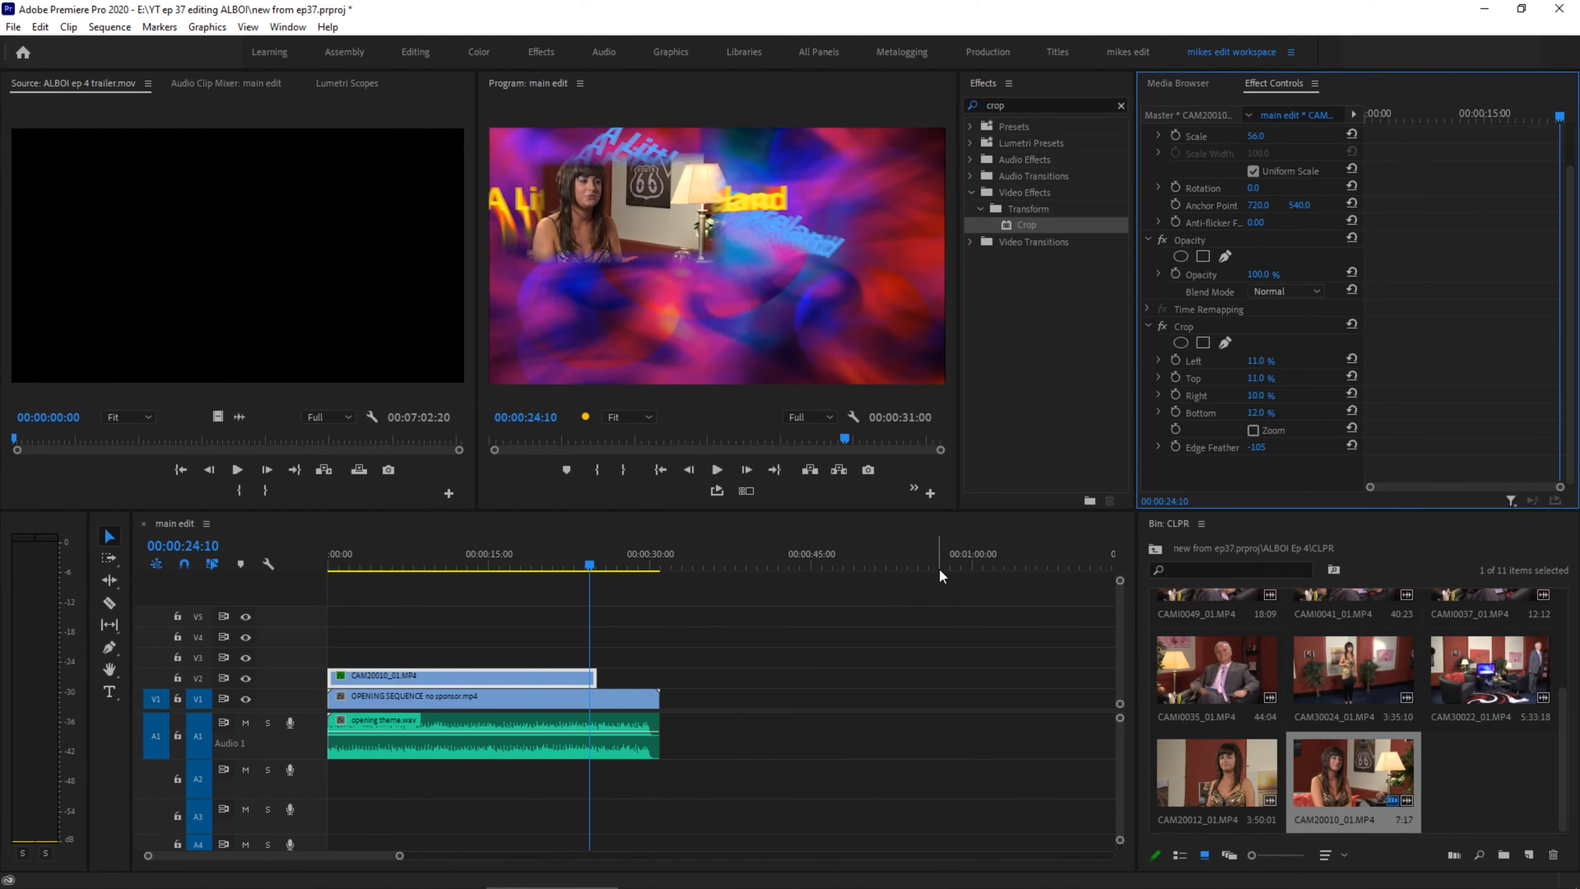
left_click_drag(596, 676, 658, 676)
left_click_drag(578, 562, 460, 575)
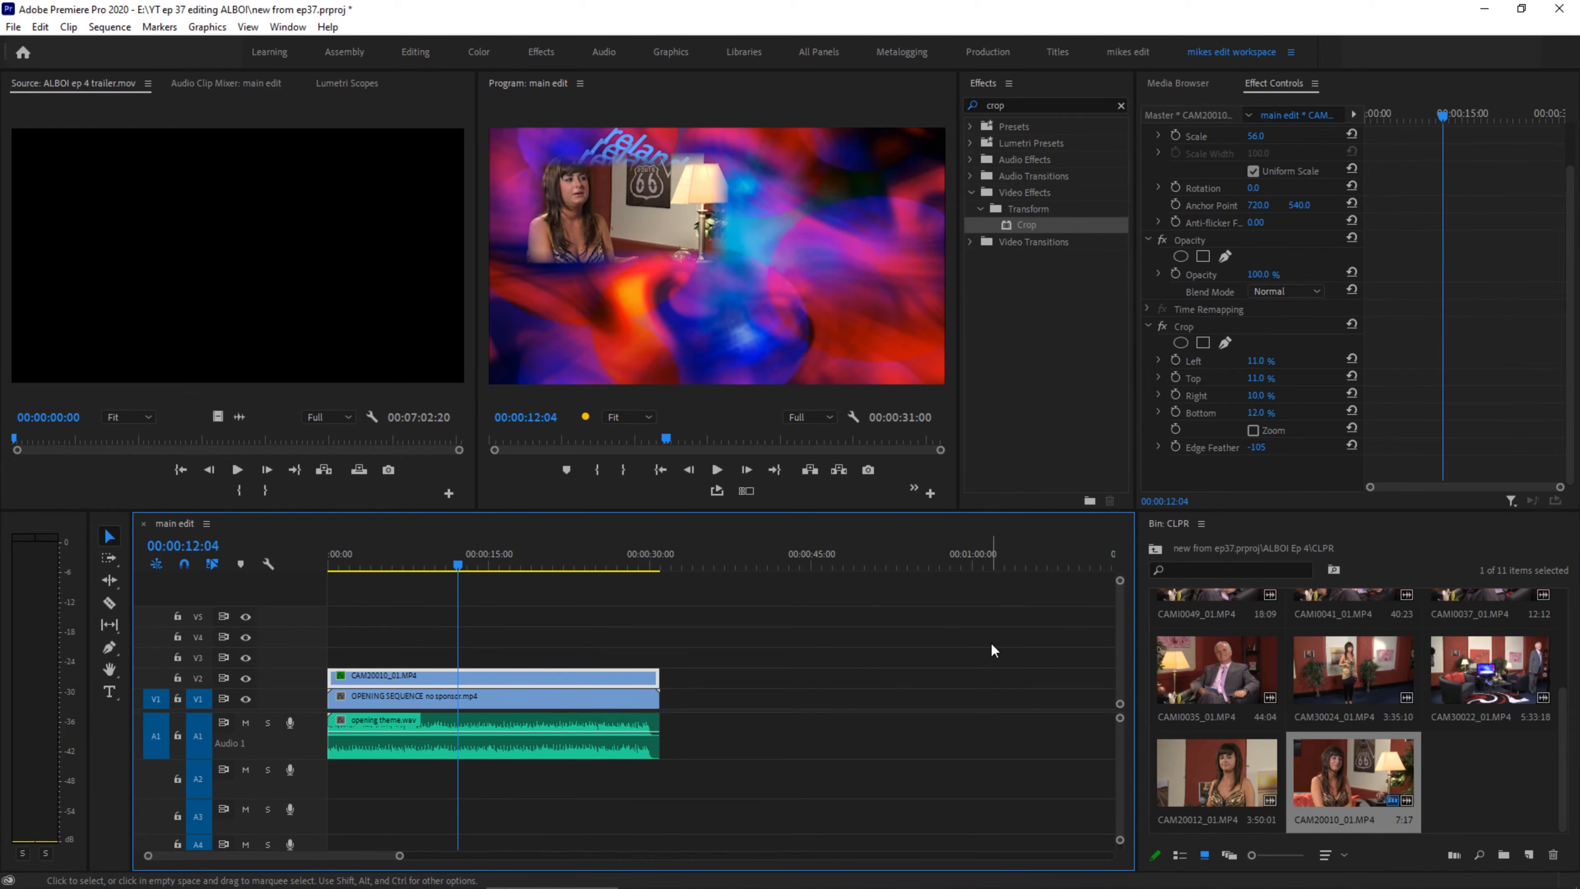
Place CAMI0035_01.MP4 from the CLPR bin on V1 at about 37 seconds and preview its beginning.
left_click(1198, 695)
left_click_drag(1229, 674, 736, 729)
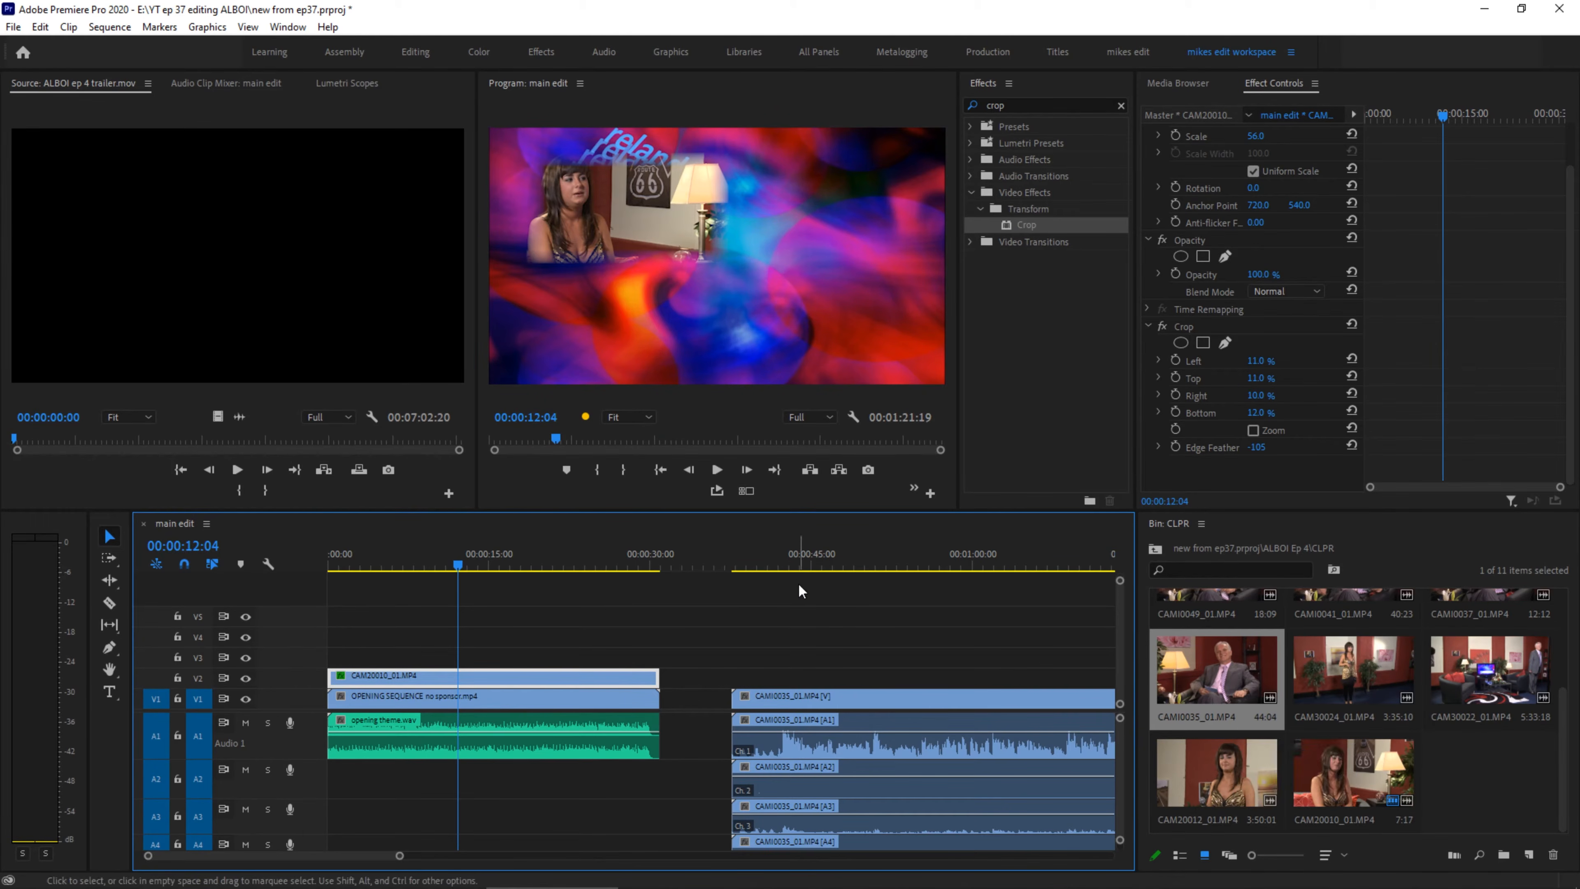
left_click(742, 562)
key("space")
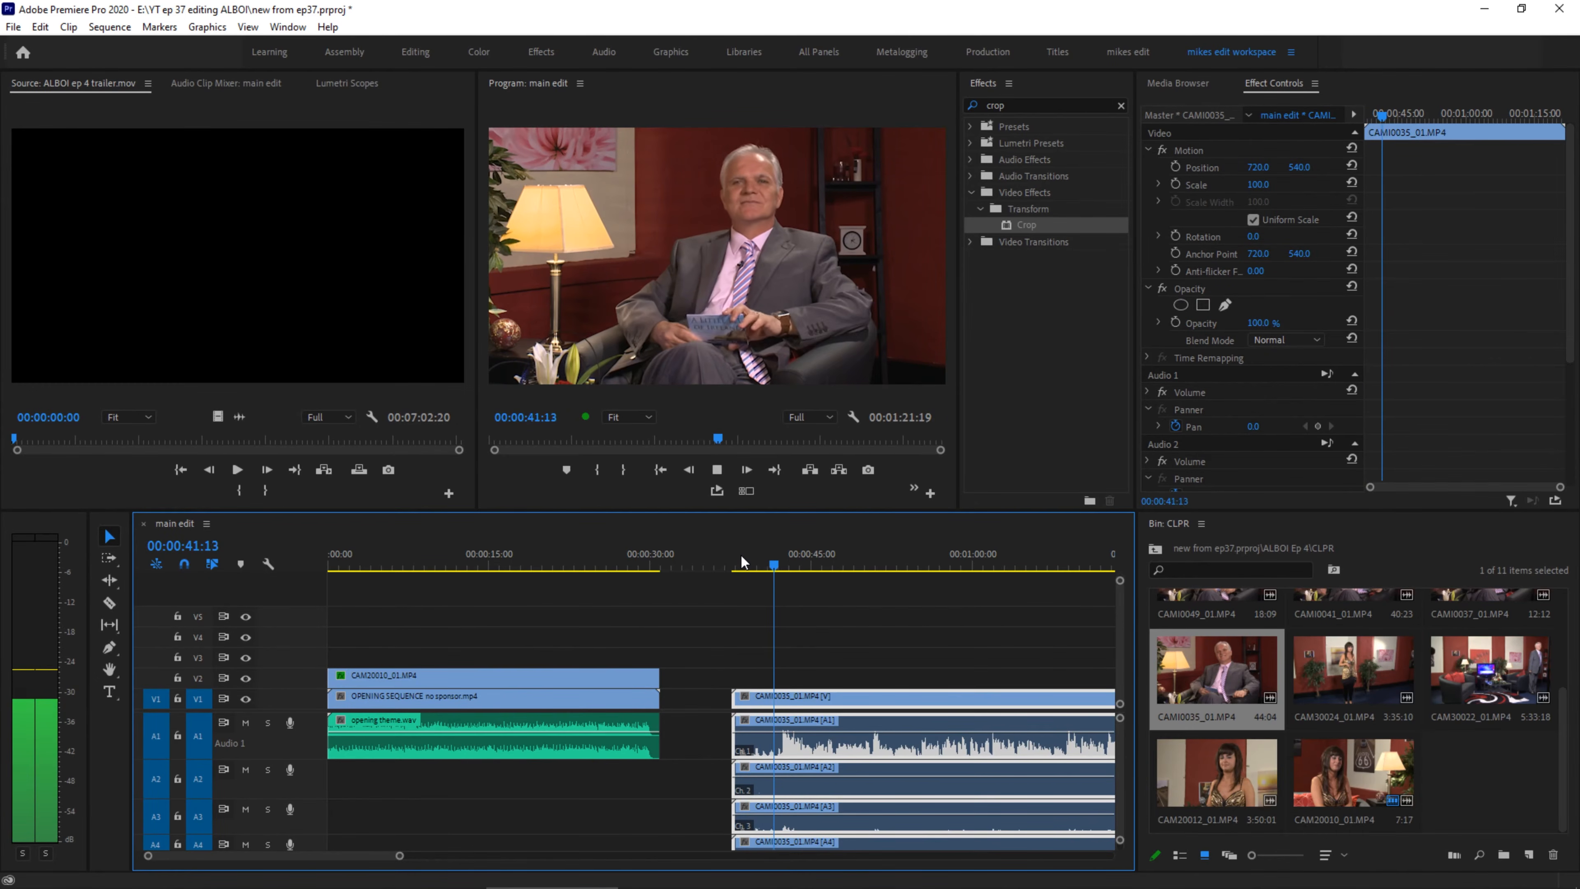
key("space")
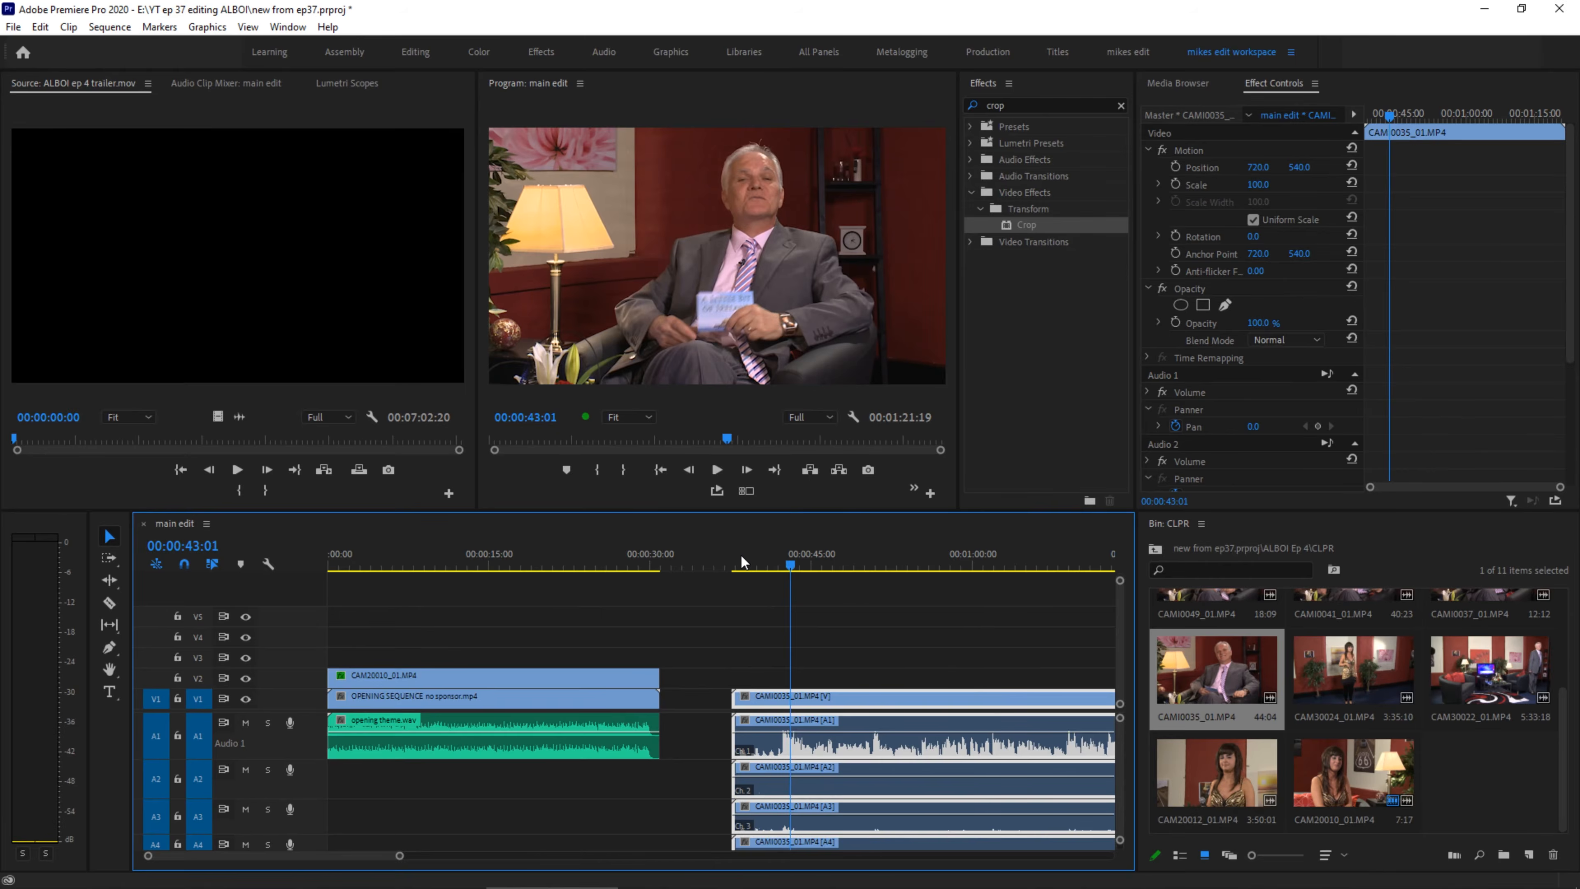
Split CAMI0035_01.MP4 at 00:00:42:06, just before the presenter's speech starts, and delete the portion before the cut.
key("=")
key("=")
key("=")
left_click_drag(640, 566, 658, 568)
key("c")
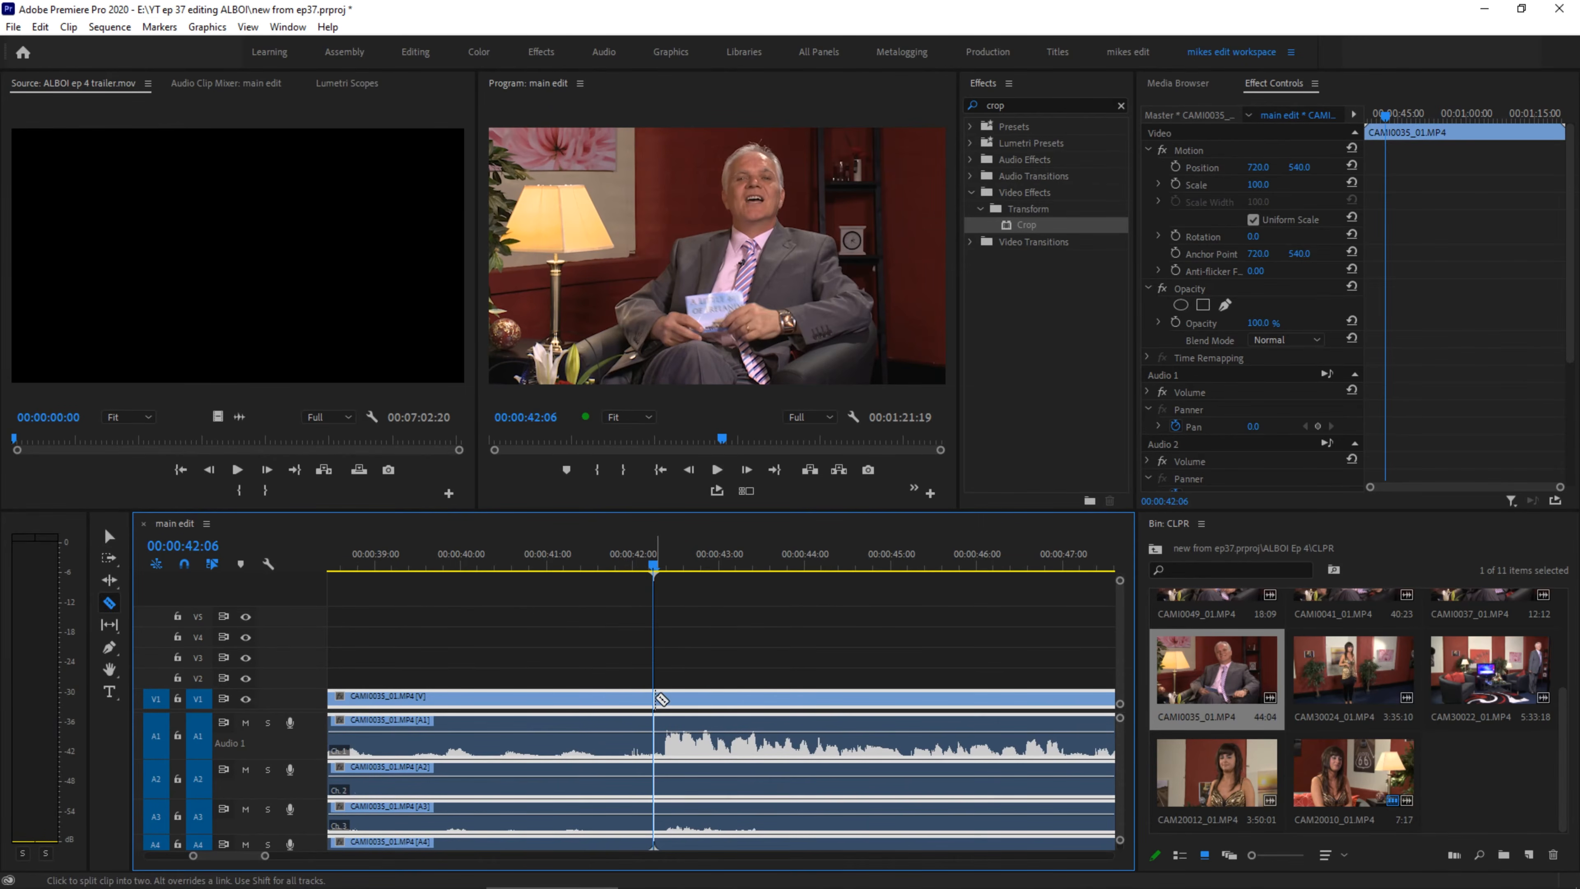
left_click(659, 699)
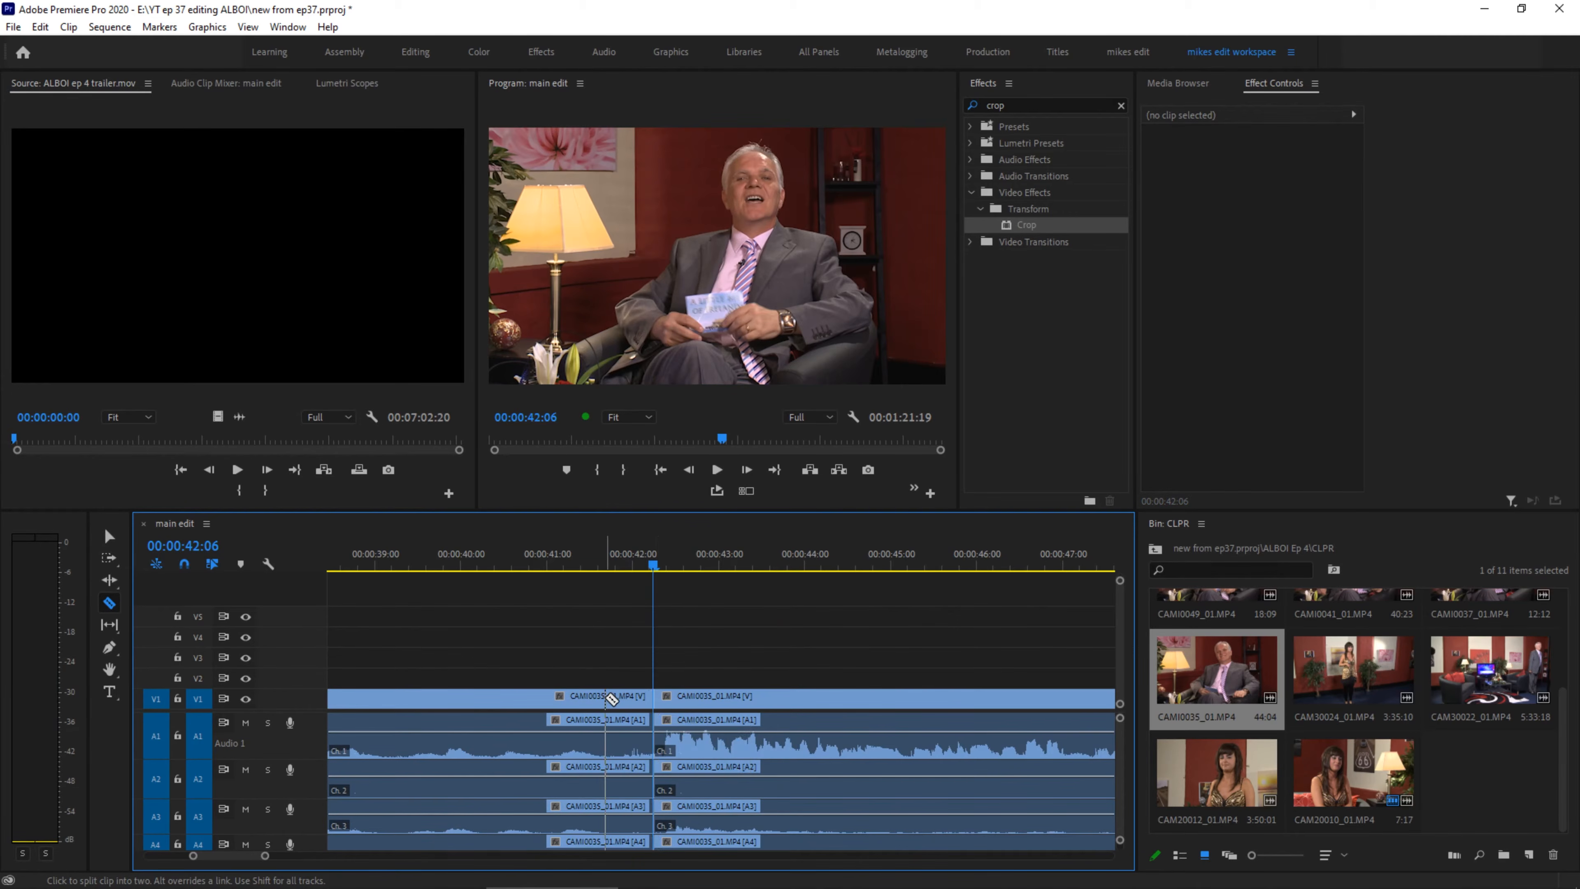
key("v")
left_click(584, 699)
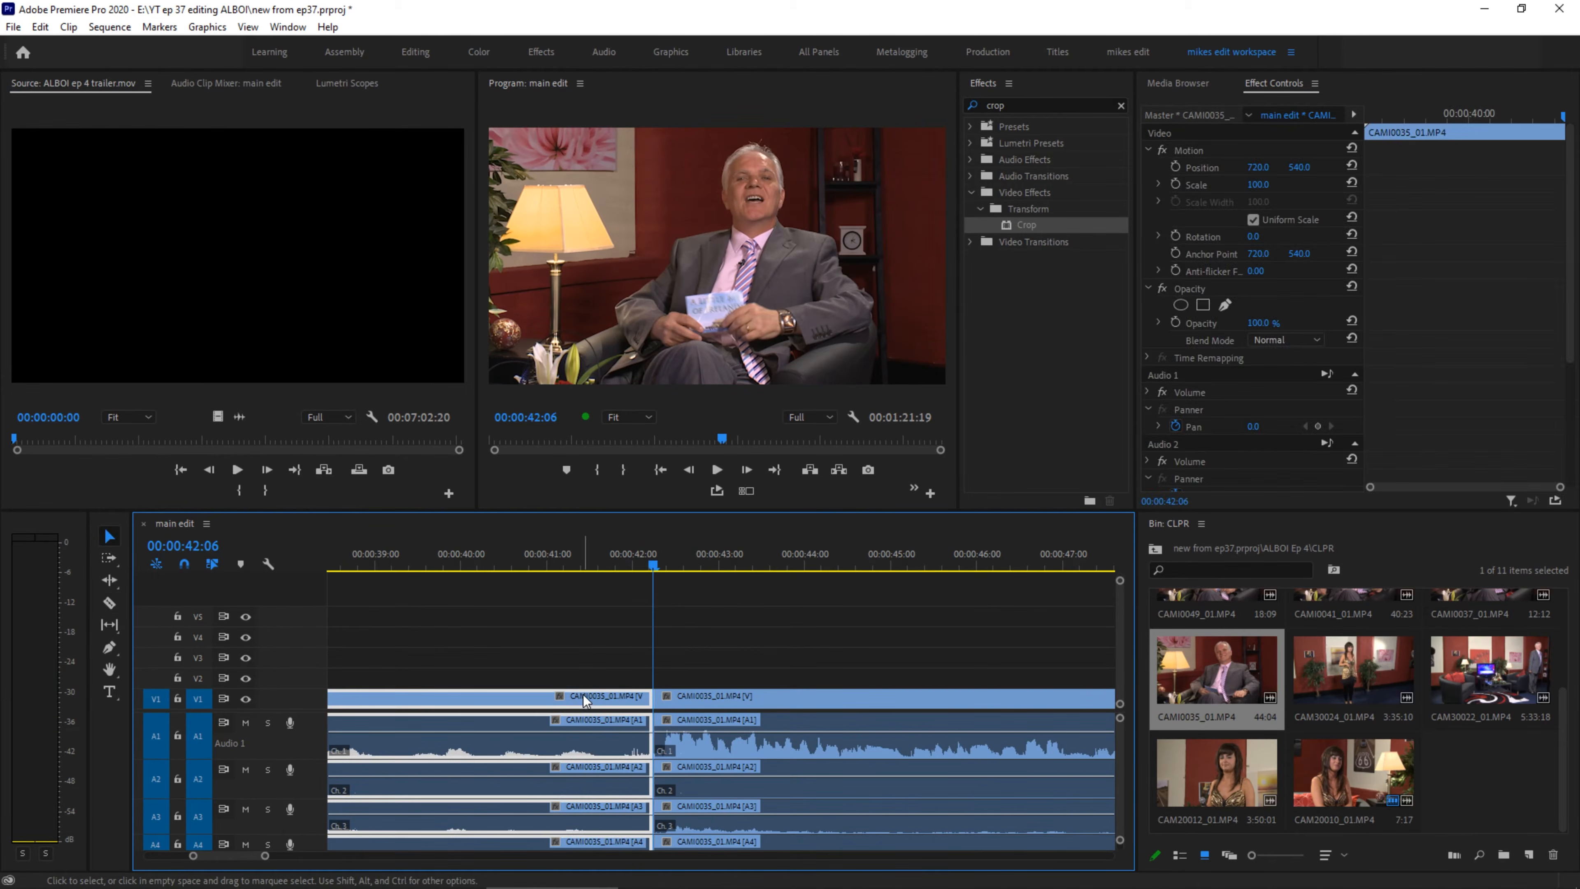
right_click(583, 699)
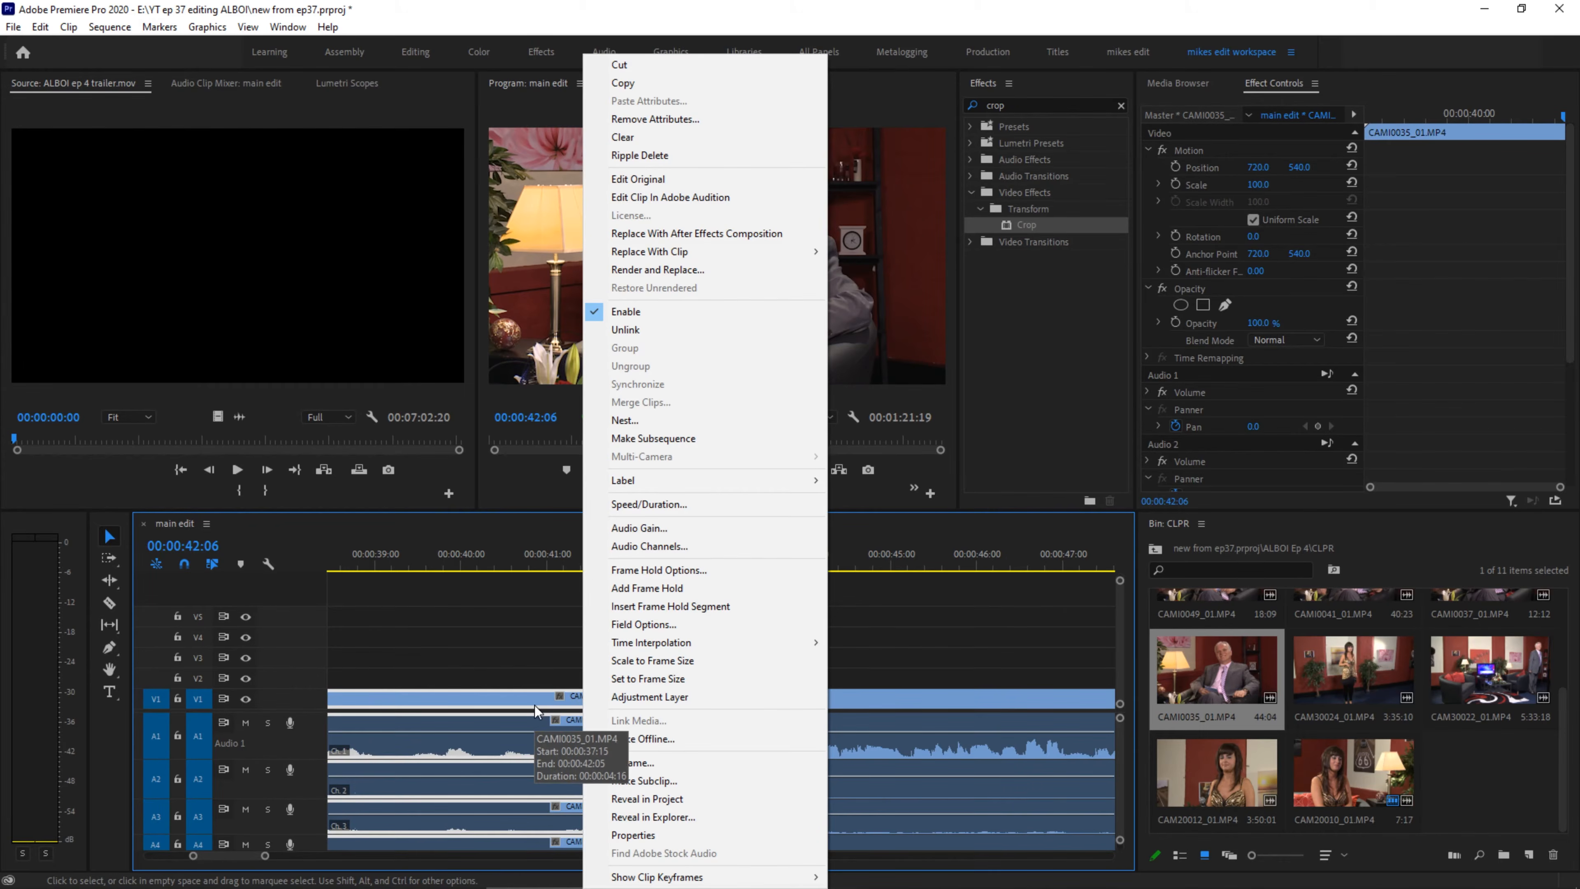
key("Escape")
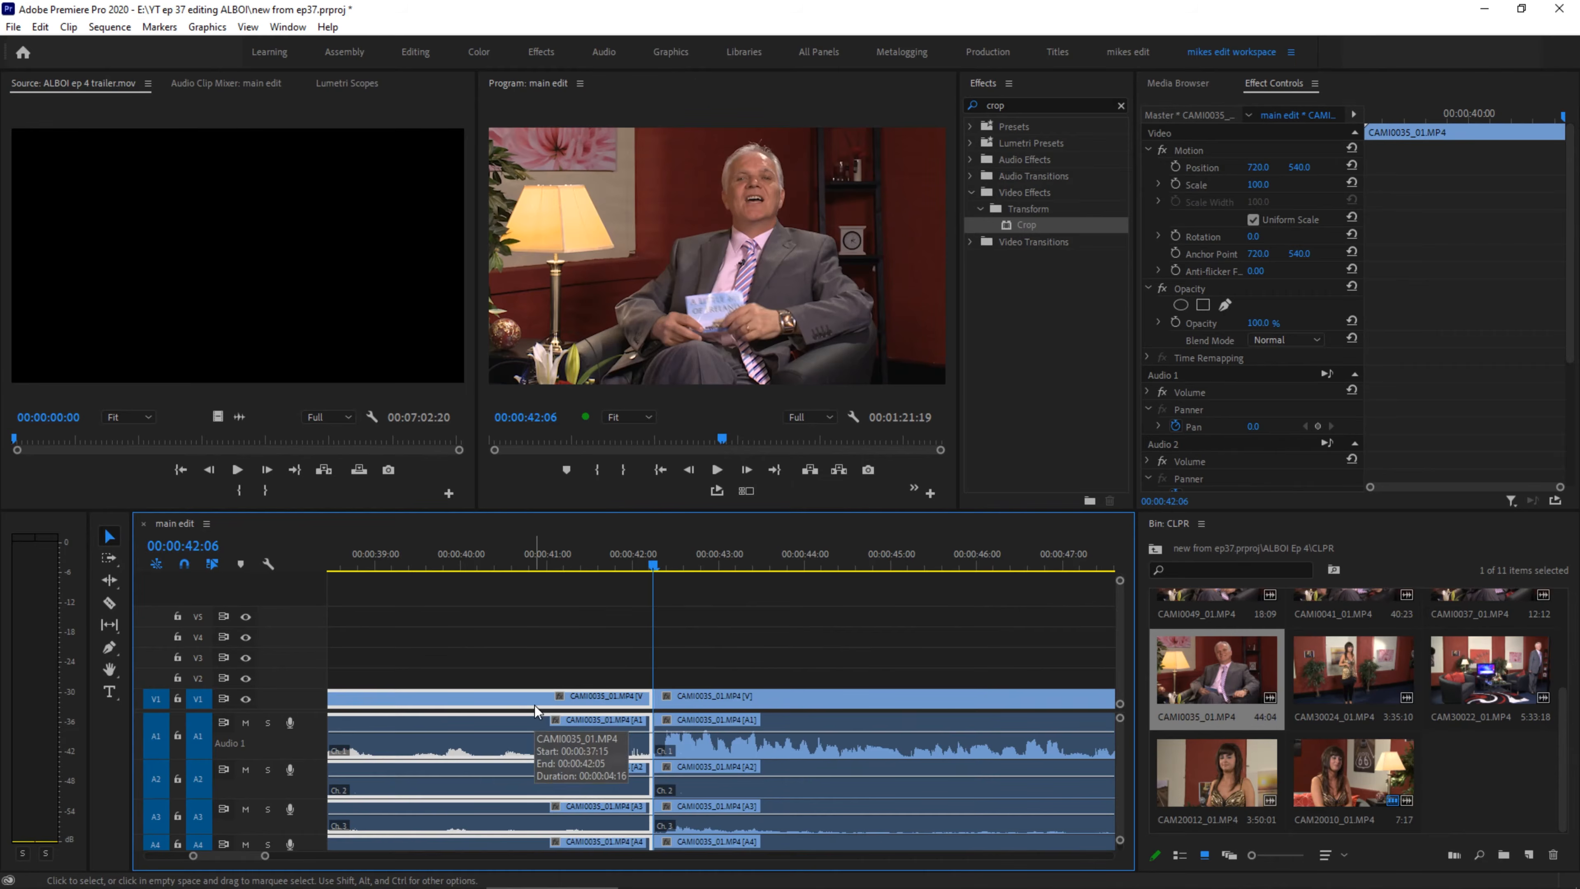
key("Delete")
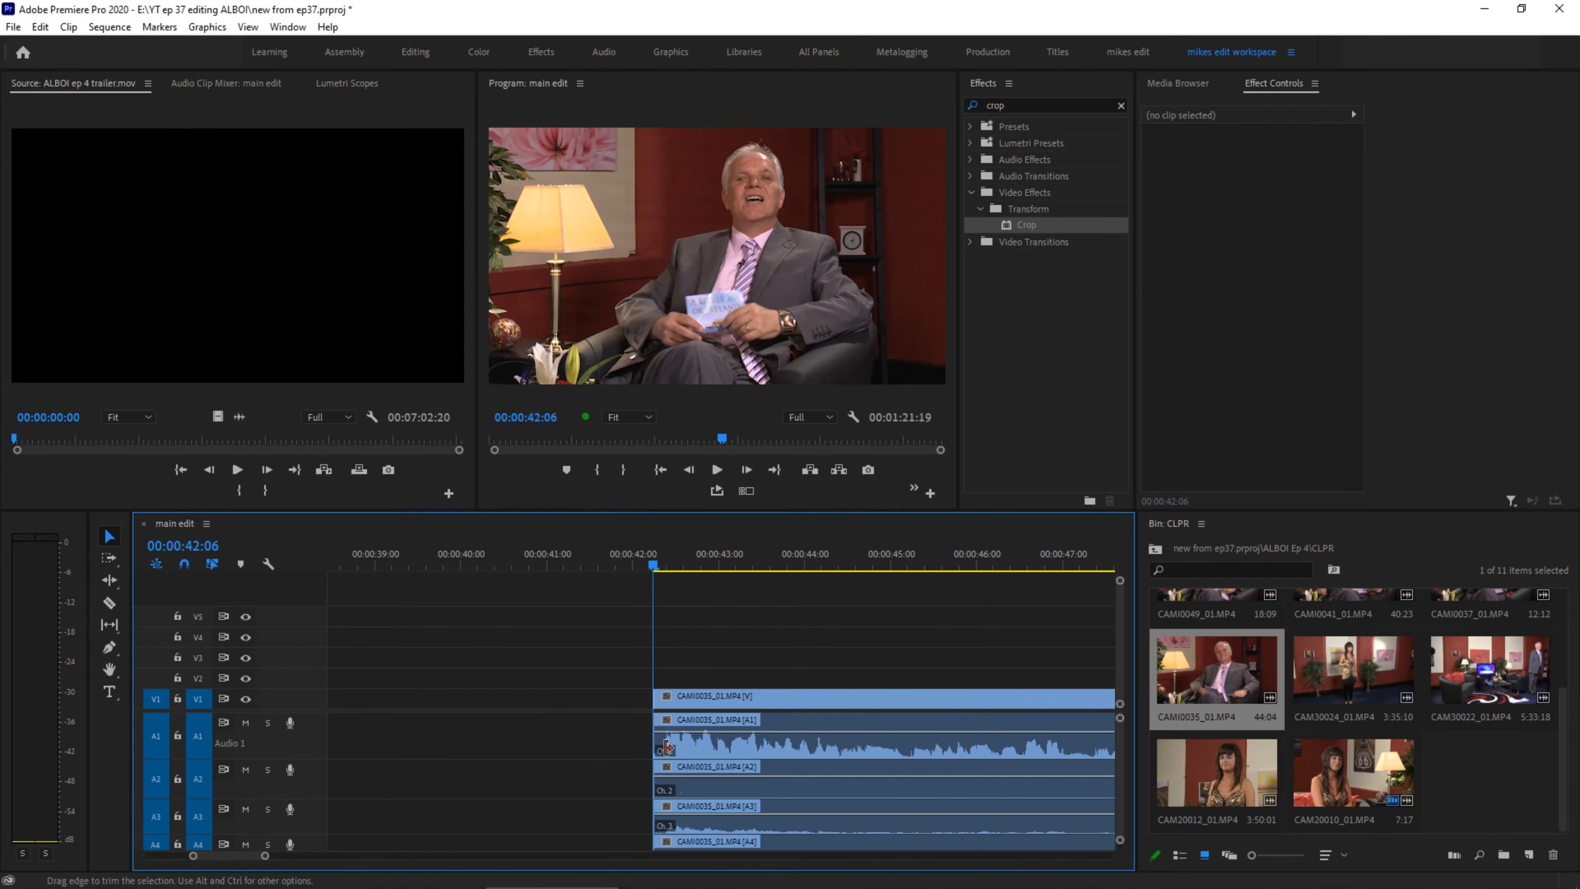
Unlink the CAMI0035_01.MP4 clip and delete its audio on tracks A2, A3 and A4.
right_click(781, 700)
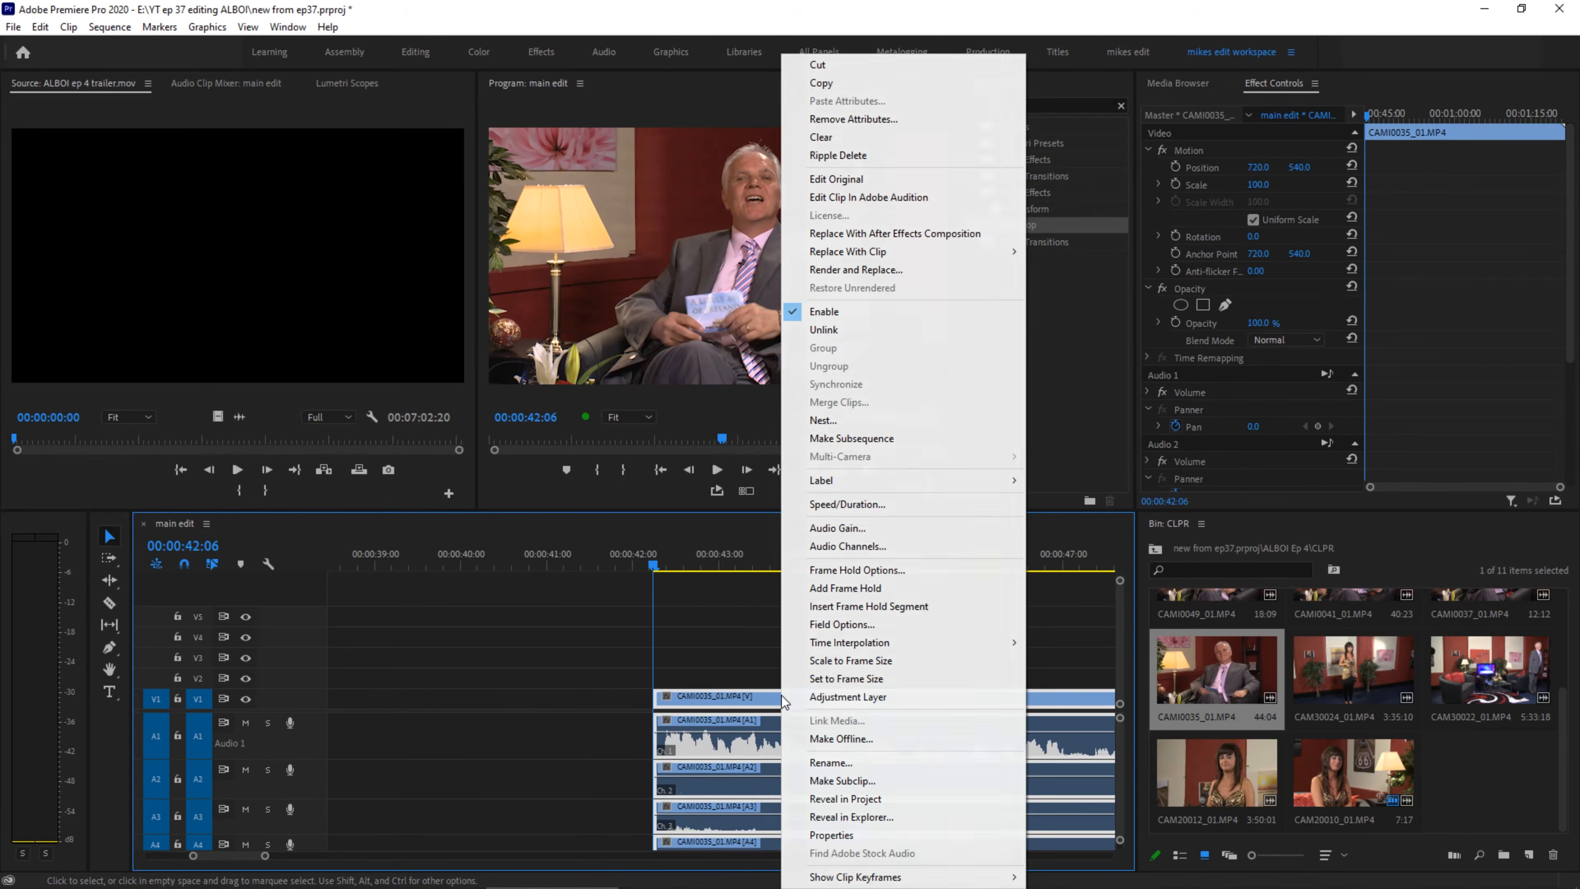
left_click(862, 330)
left_click_drag(625, 785, 791, 859)
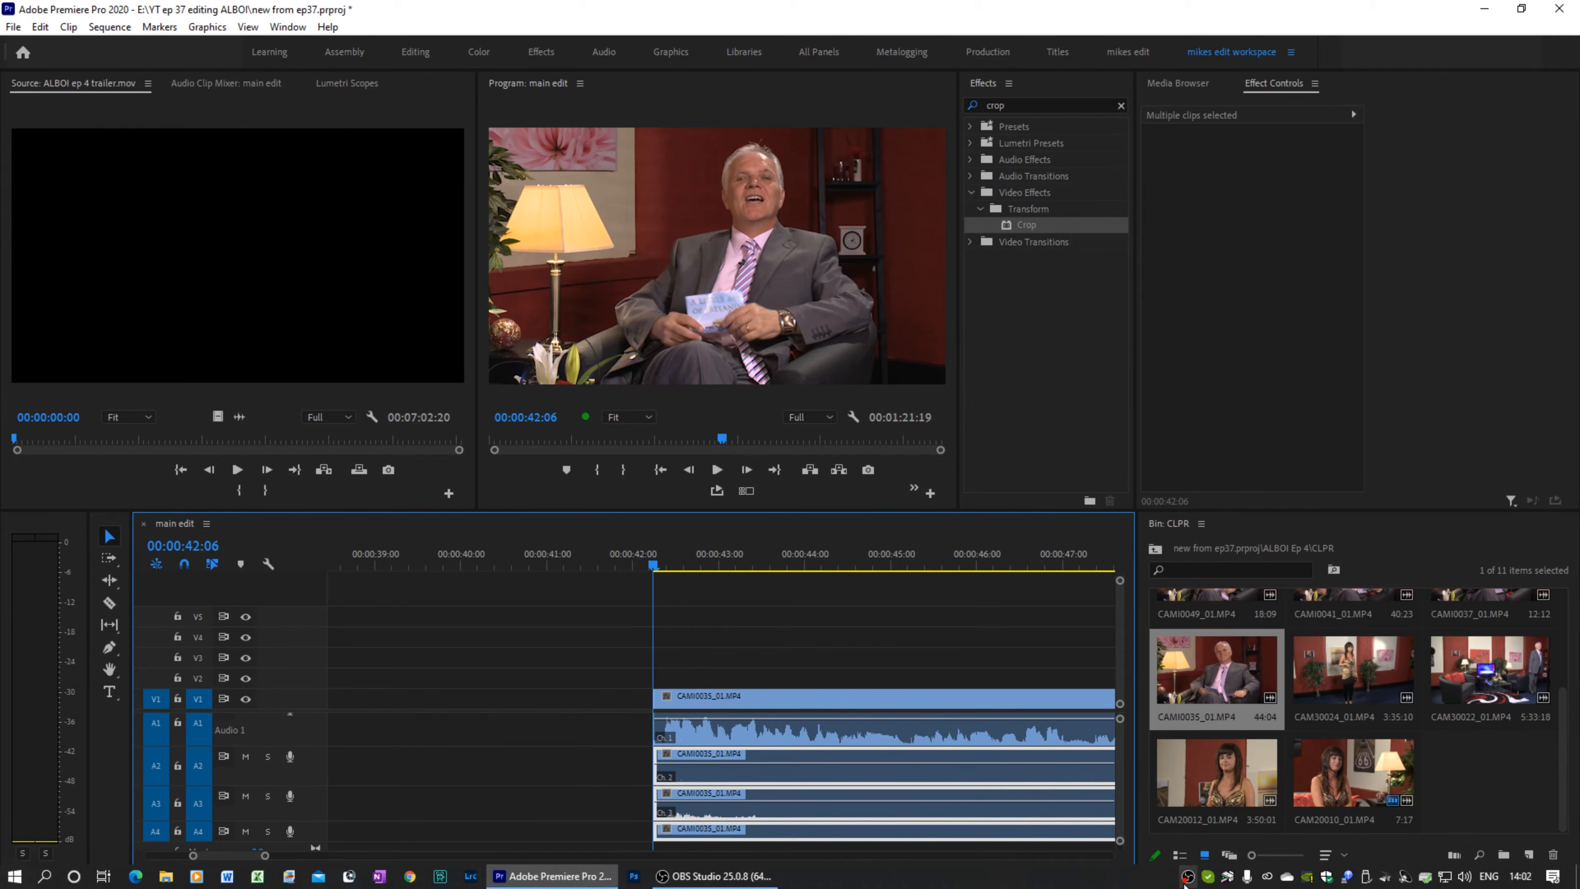
key("Delete")
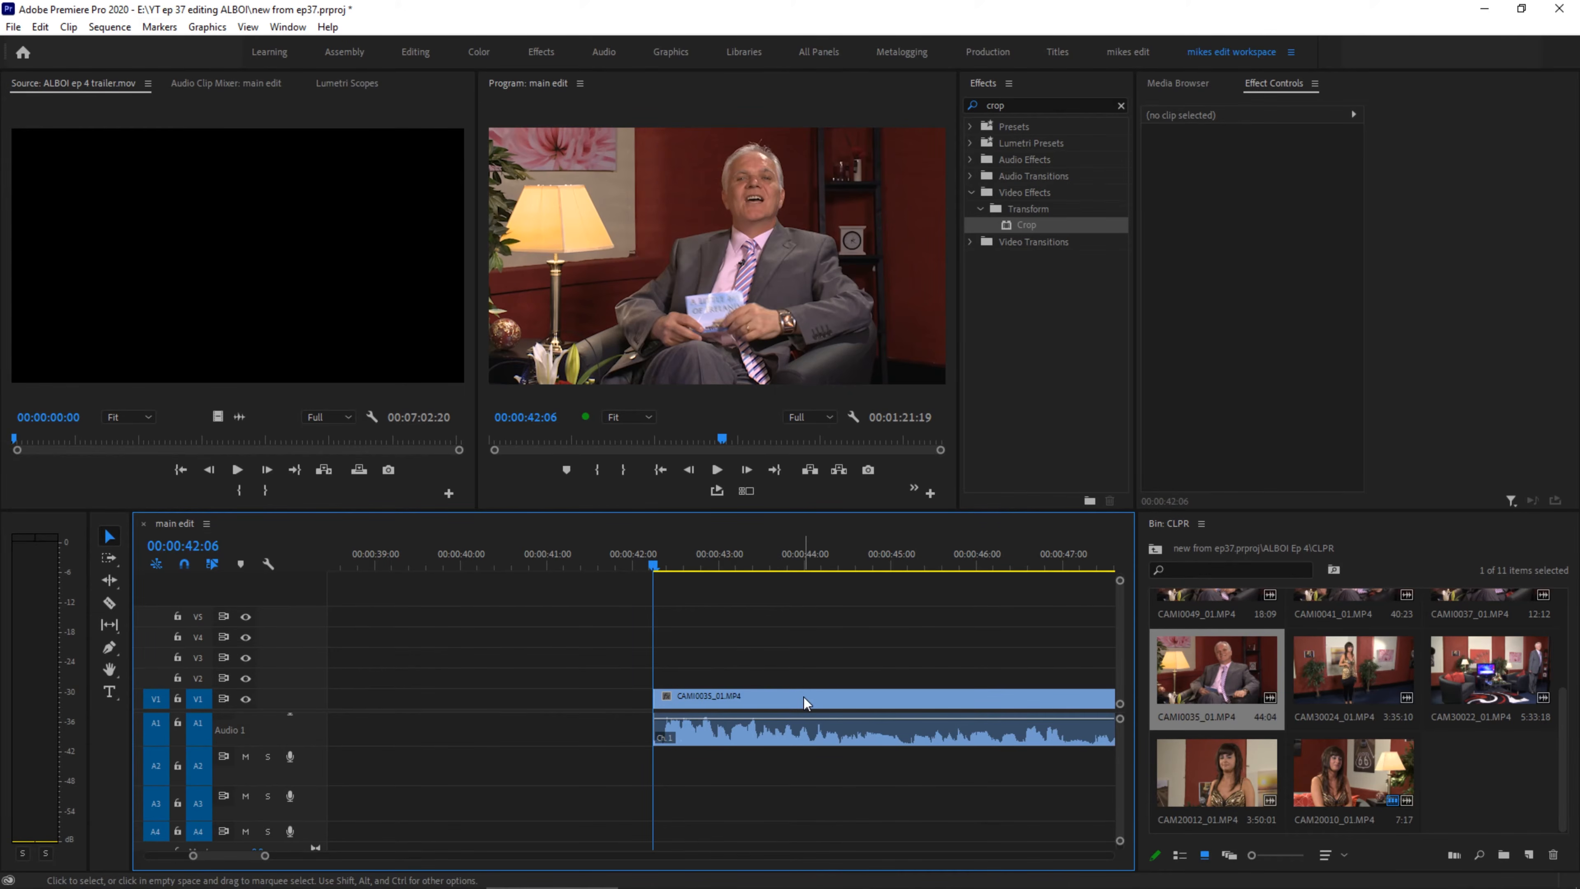
Link the CAMI0035_01.MP4 video with its remaining audio on A1.
mouse_move(804, 702)
left_mouse_down()
mouse_move(729, 707)
mouse_move(804, 707)
left_mouse_up()
left_click_drag(786, 651, 849, 734)
right_click(864, 705)
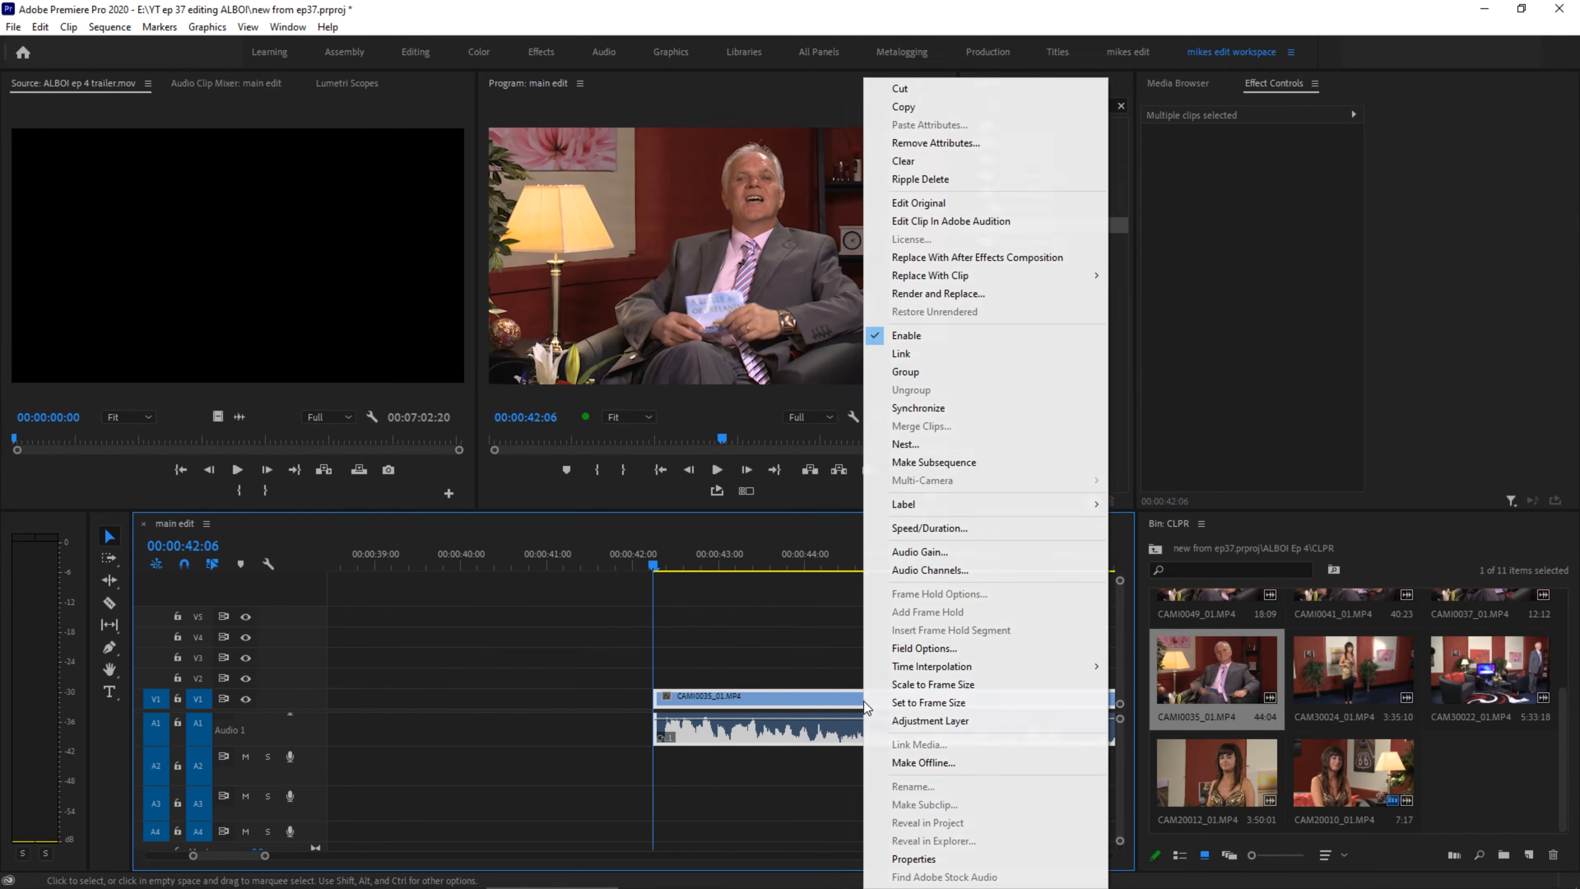
left_click(957, 353)
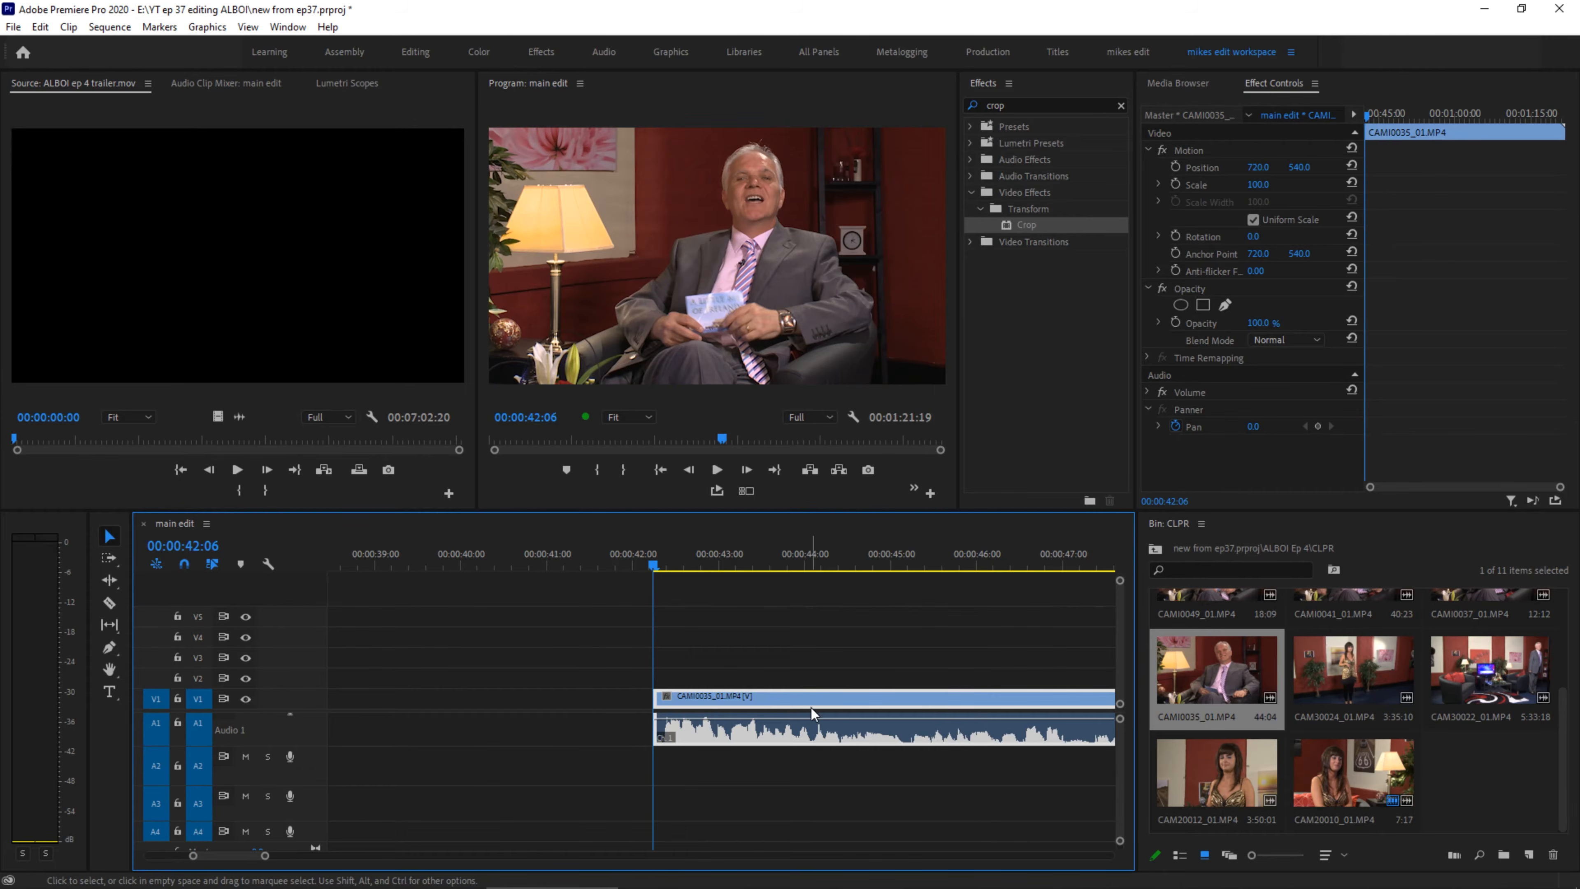
Move the linked CAMI0035_01.MP4 clip back so it starts directly at the end of the opening sequence on V1.
left_click_drag(812, 704, 622, 704)
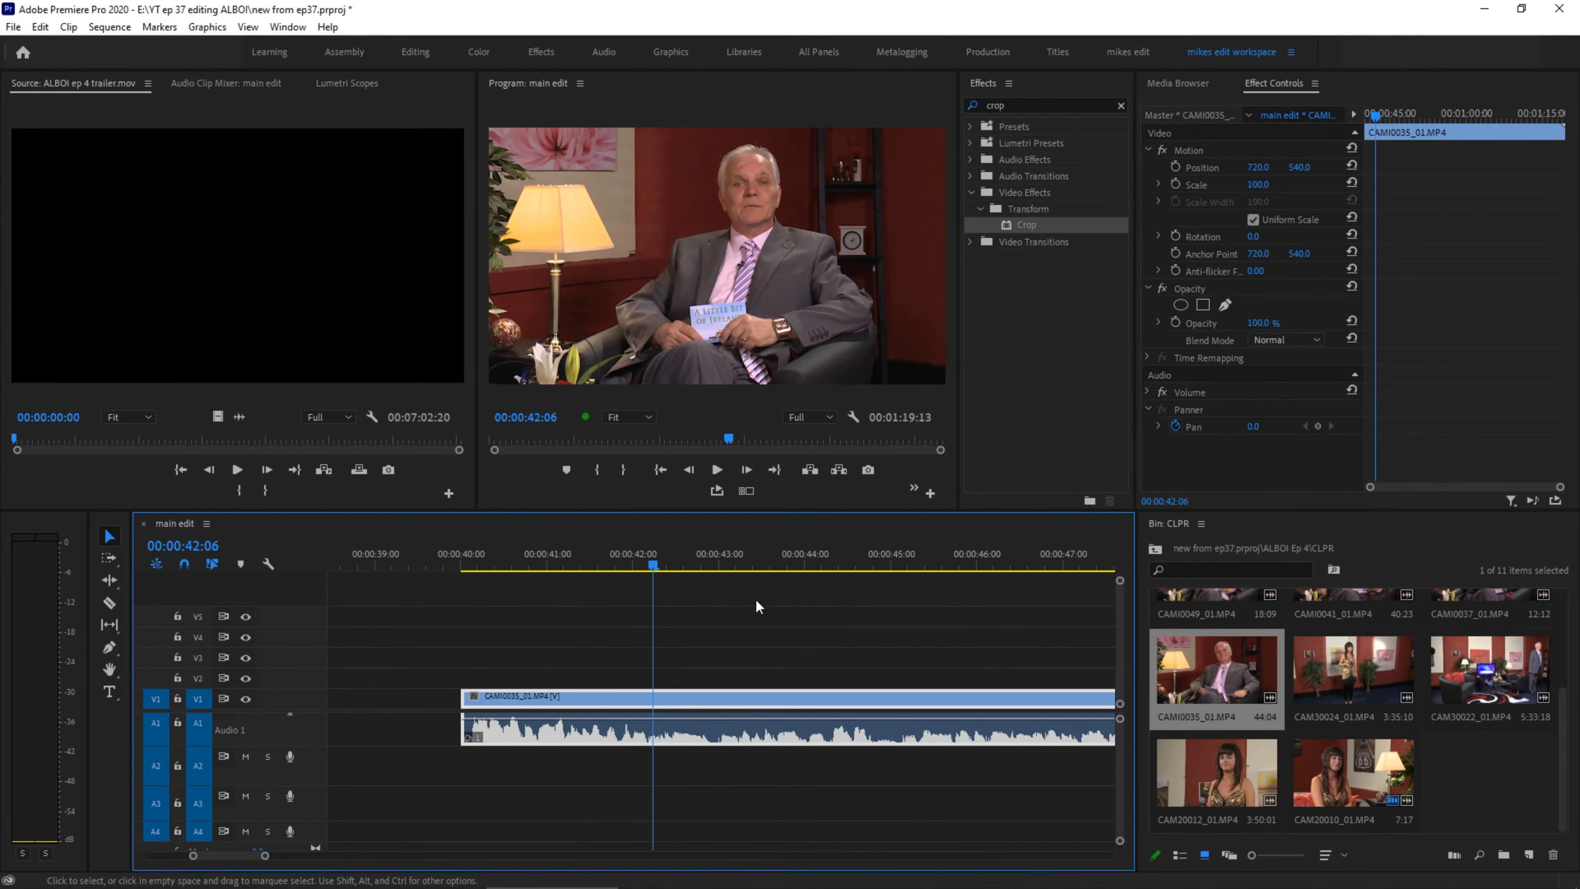
key("minus")
key("minus")
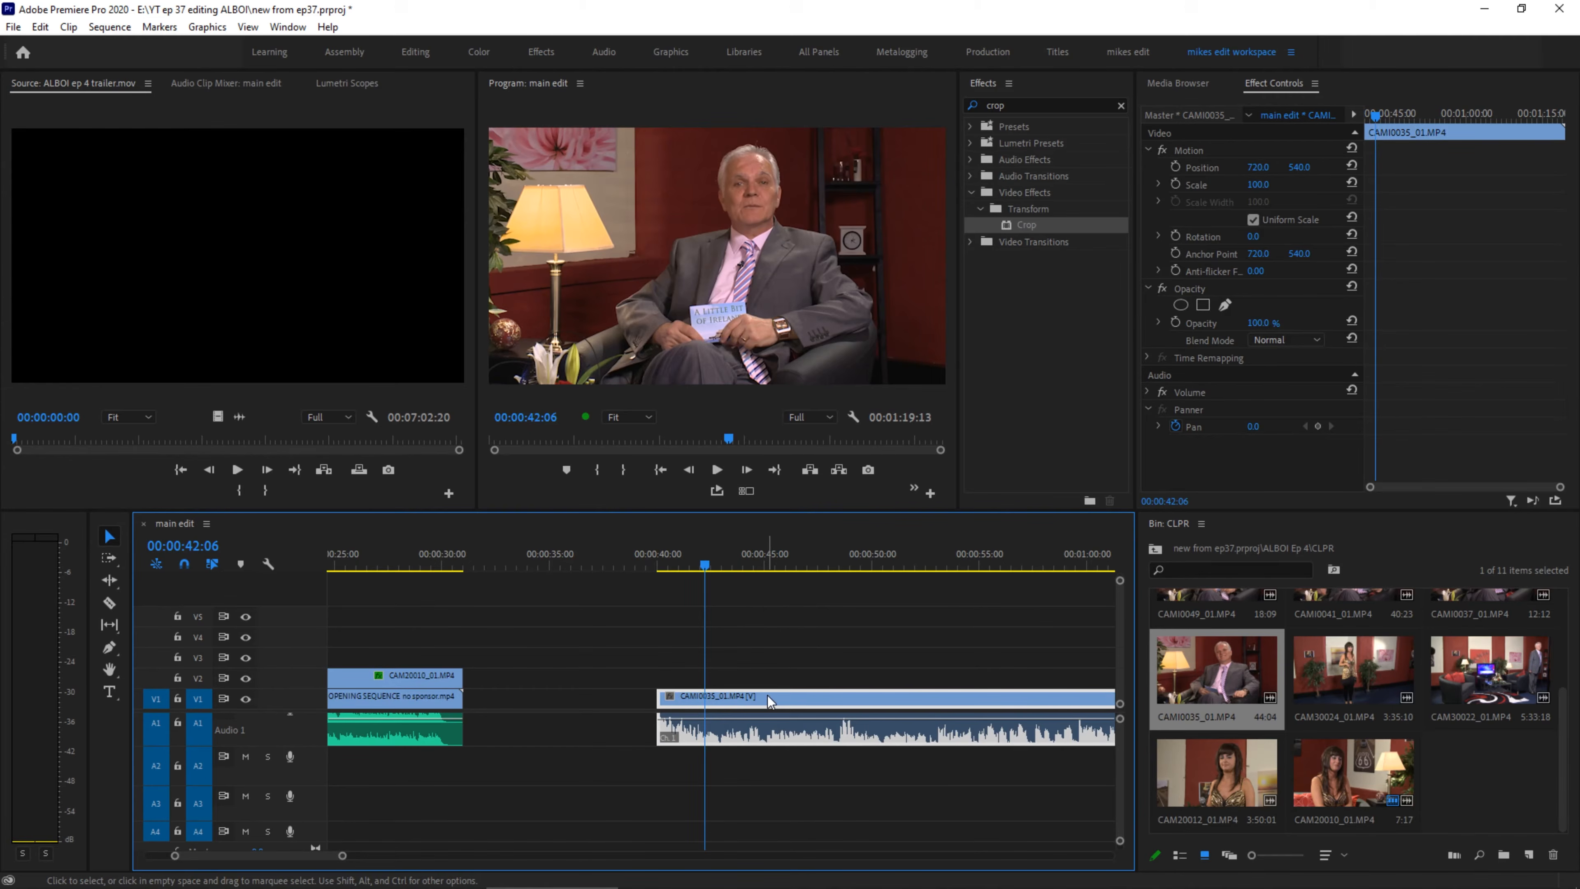
left_click_drag(769, 701, 575, 702)
Apply the default video transition to both ends of the CAM20010_01.MP4 clip on V2 and preview its ending.
left_click_drag(345, 559, 433, 557)
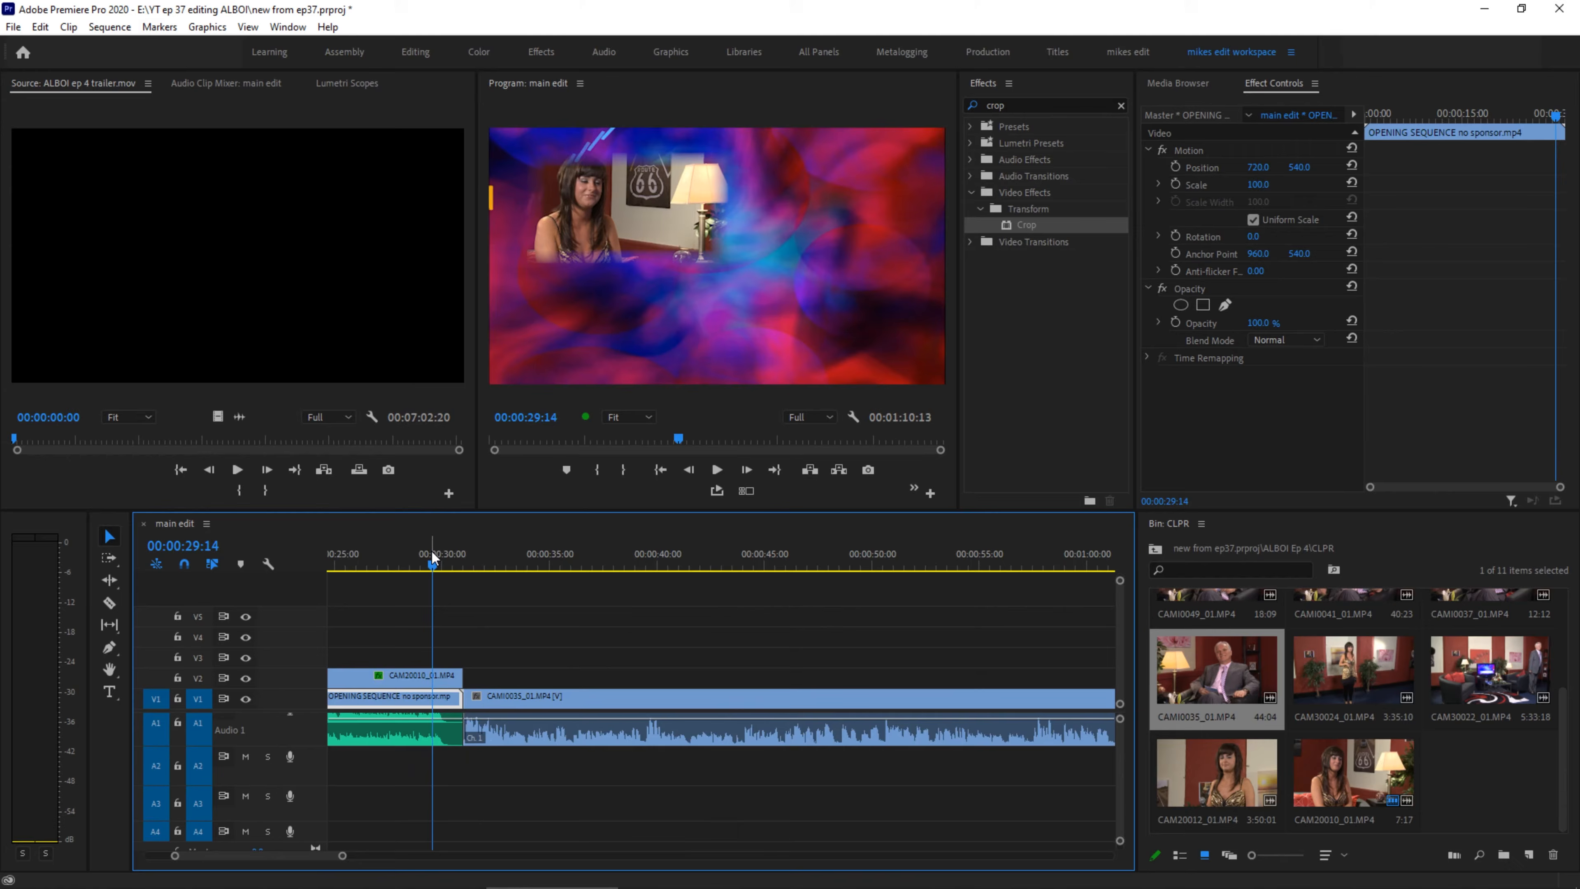
left_click(415, 683)
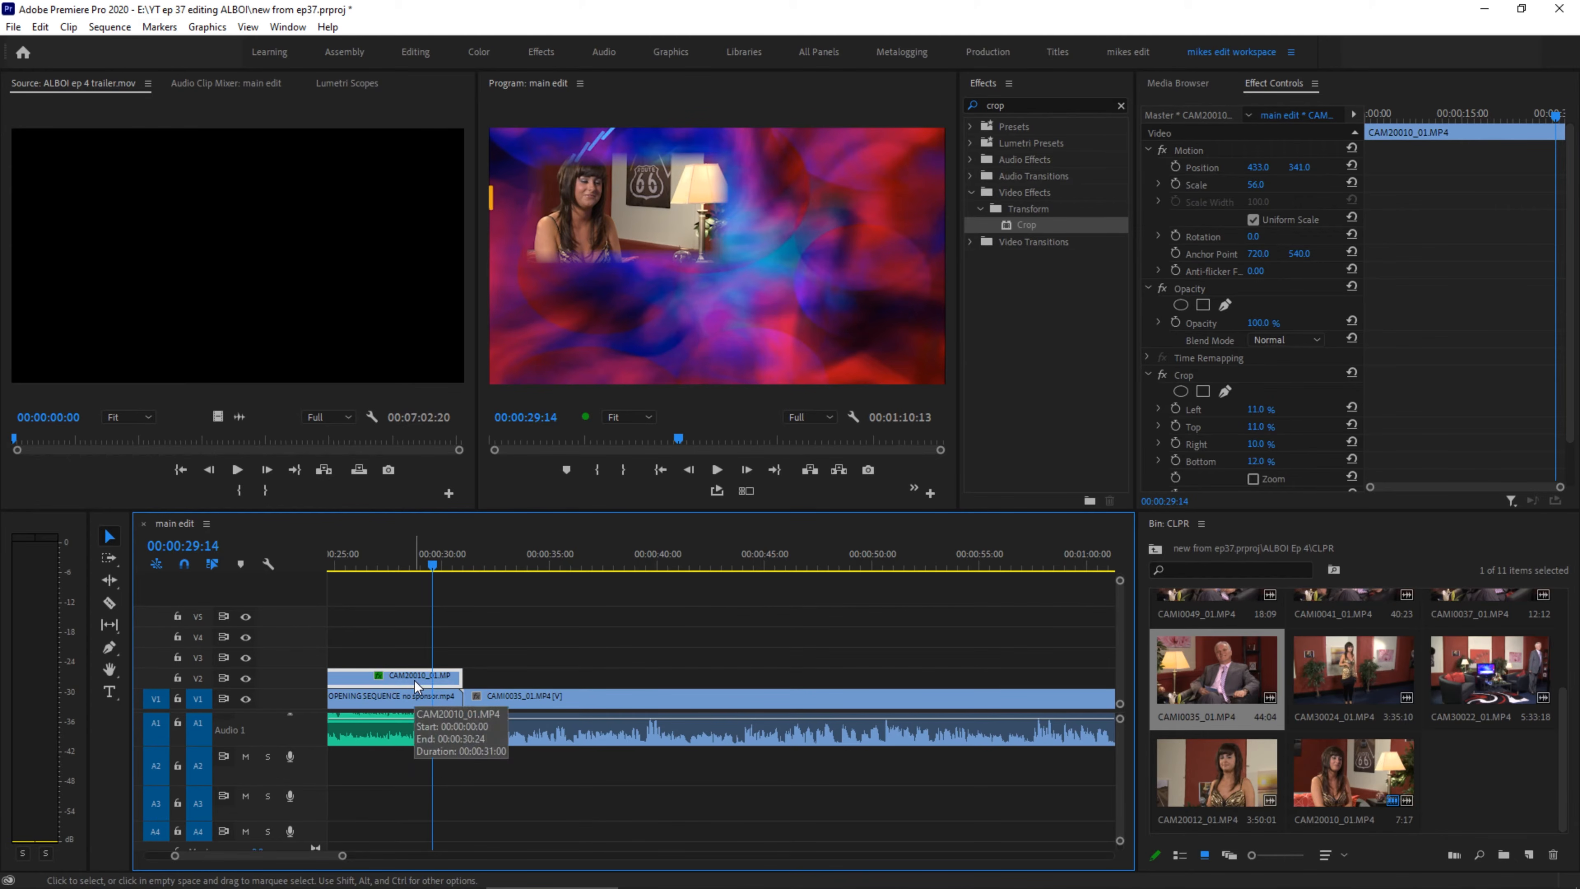
key("ctrl+d")
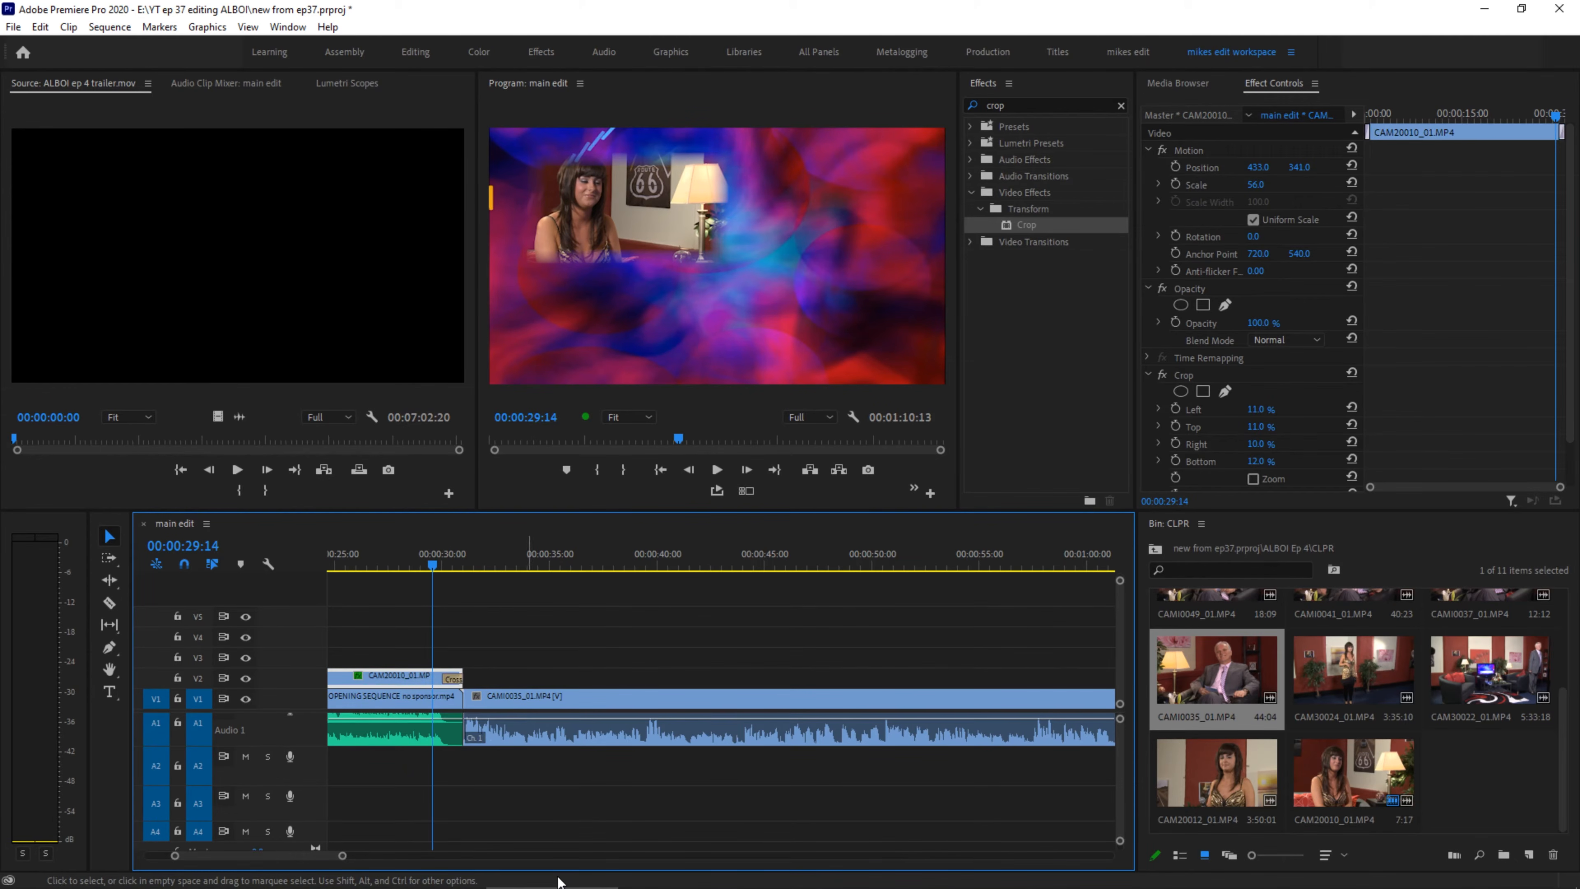
mouse_move(429, 564)
left_mouse_down()
mouse_move(401, 563)
mouse_move(471, 566)
mouse_move(401, 577)
left_mouse_up()
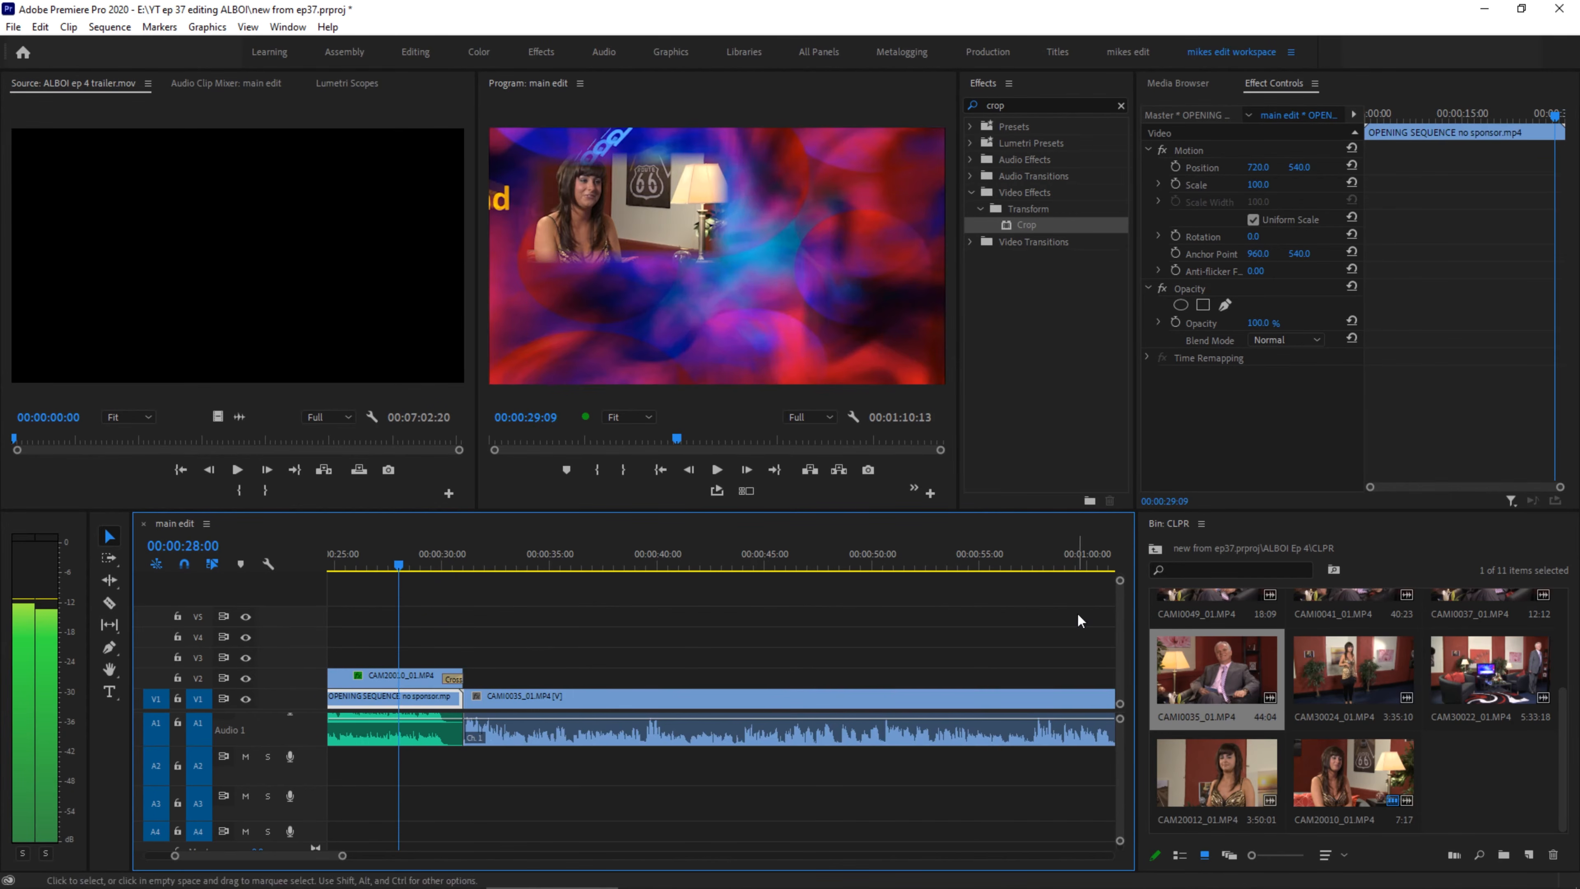
Add stereo applause edit.wav from the music bin to A2 and trim it to run from 00:00:27:20 to 00:00:33:07.
left_click(1155, 548)
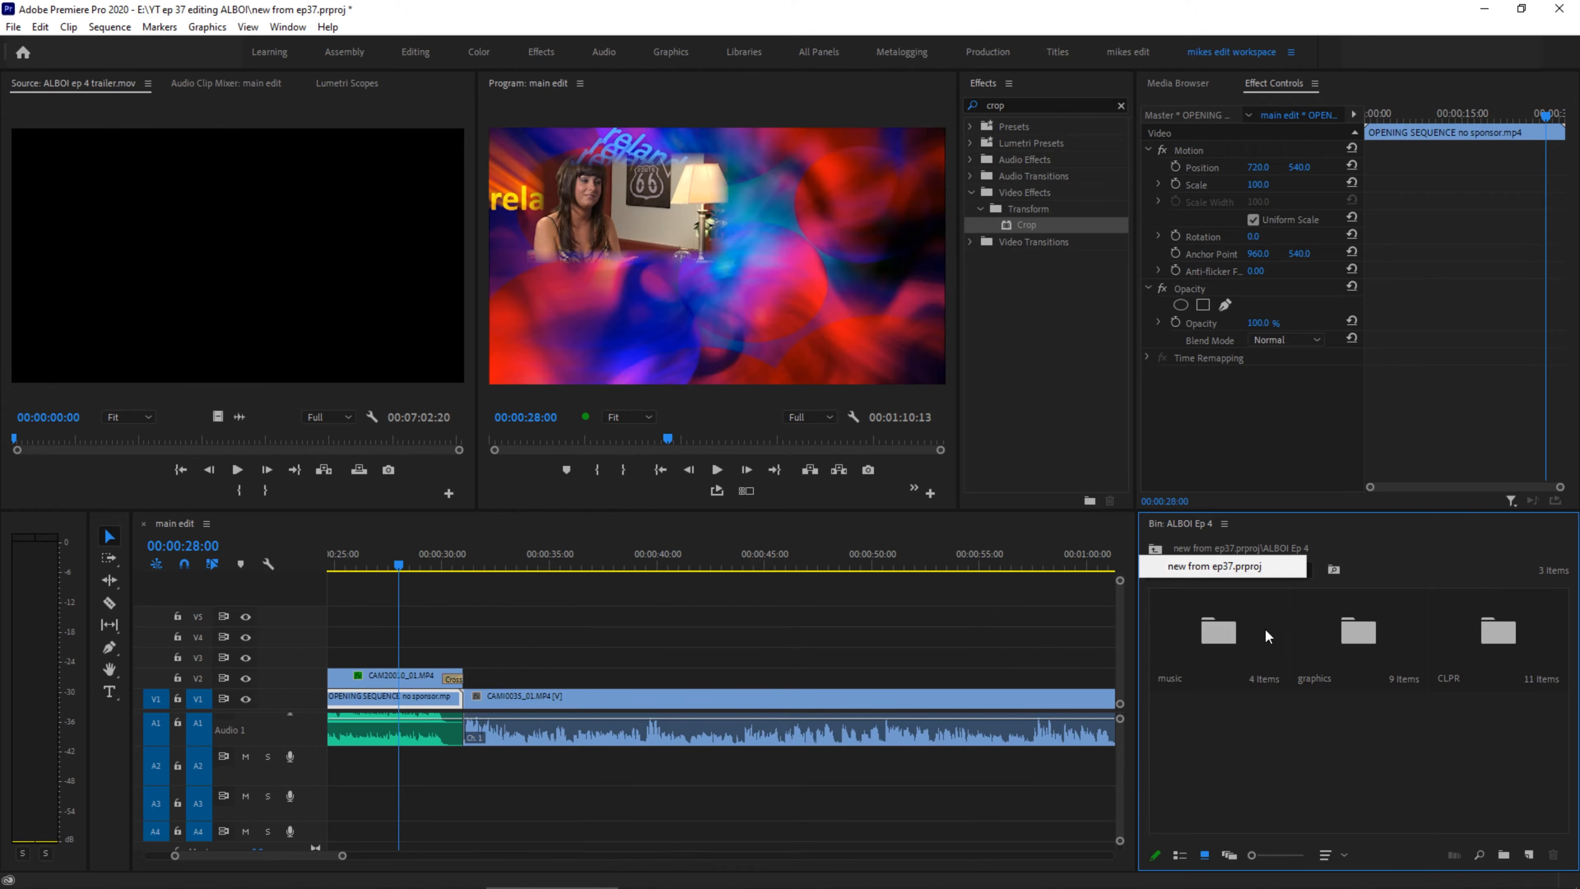
double_click(1219, 631)
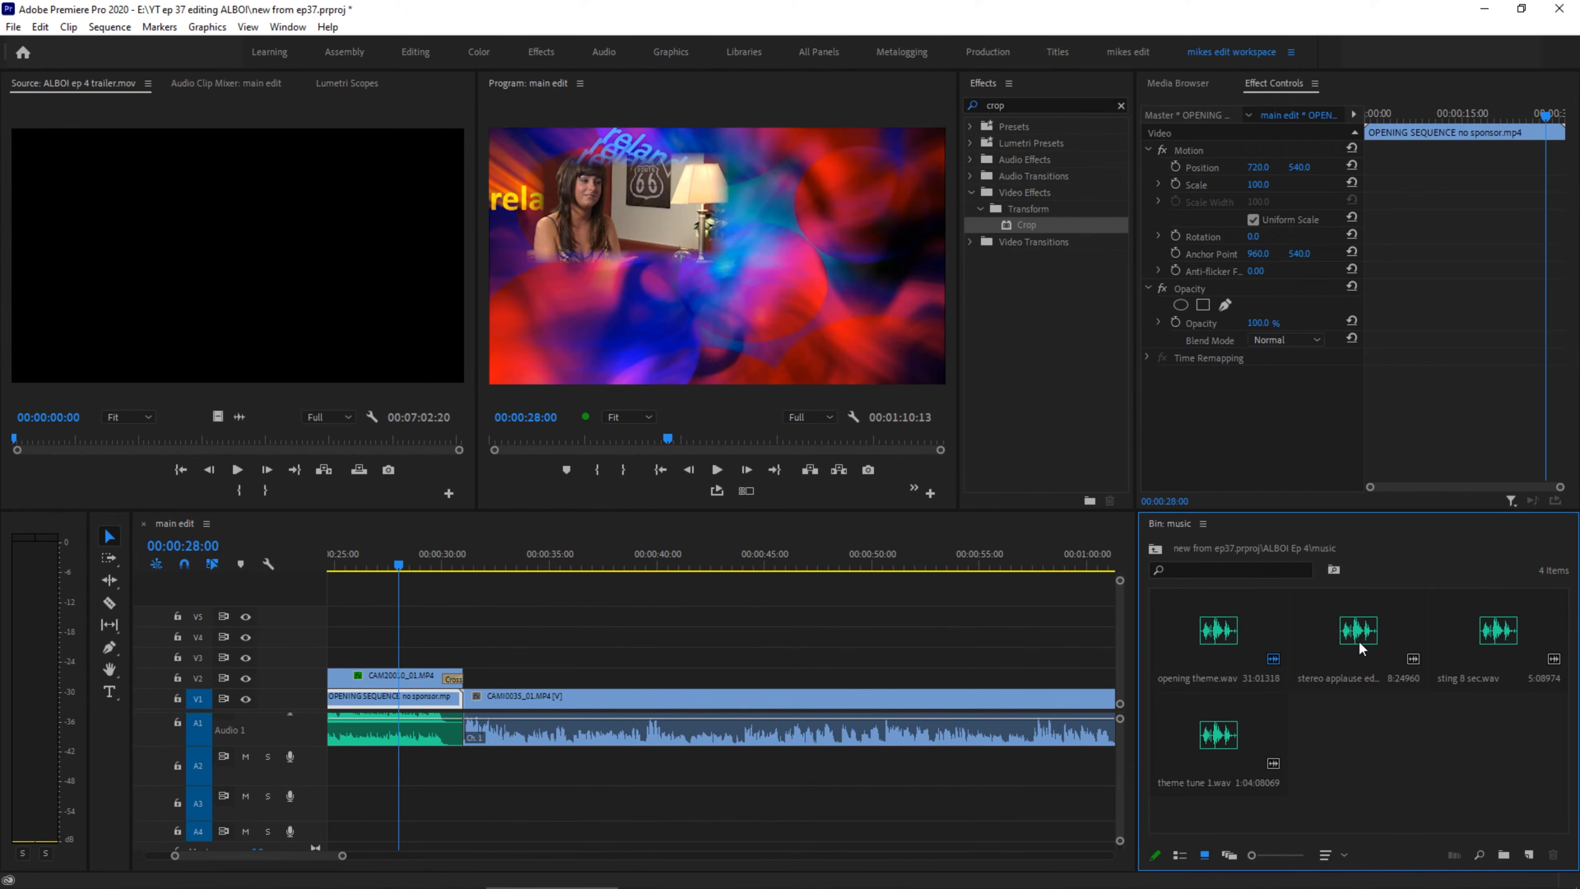
left_click_drag(1359, 647, 385, 776)
left_click(358, 550)
left_click_drag(533, 760, 475, 763)
left_click_drag(511, 553, 410, 595)
left_click_drag(530, 762, 597, 762)
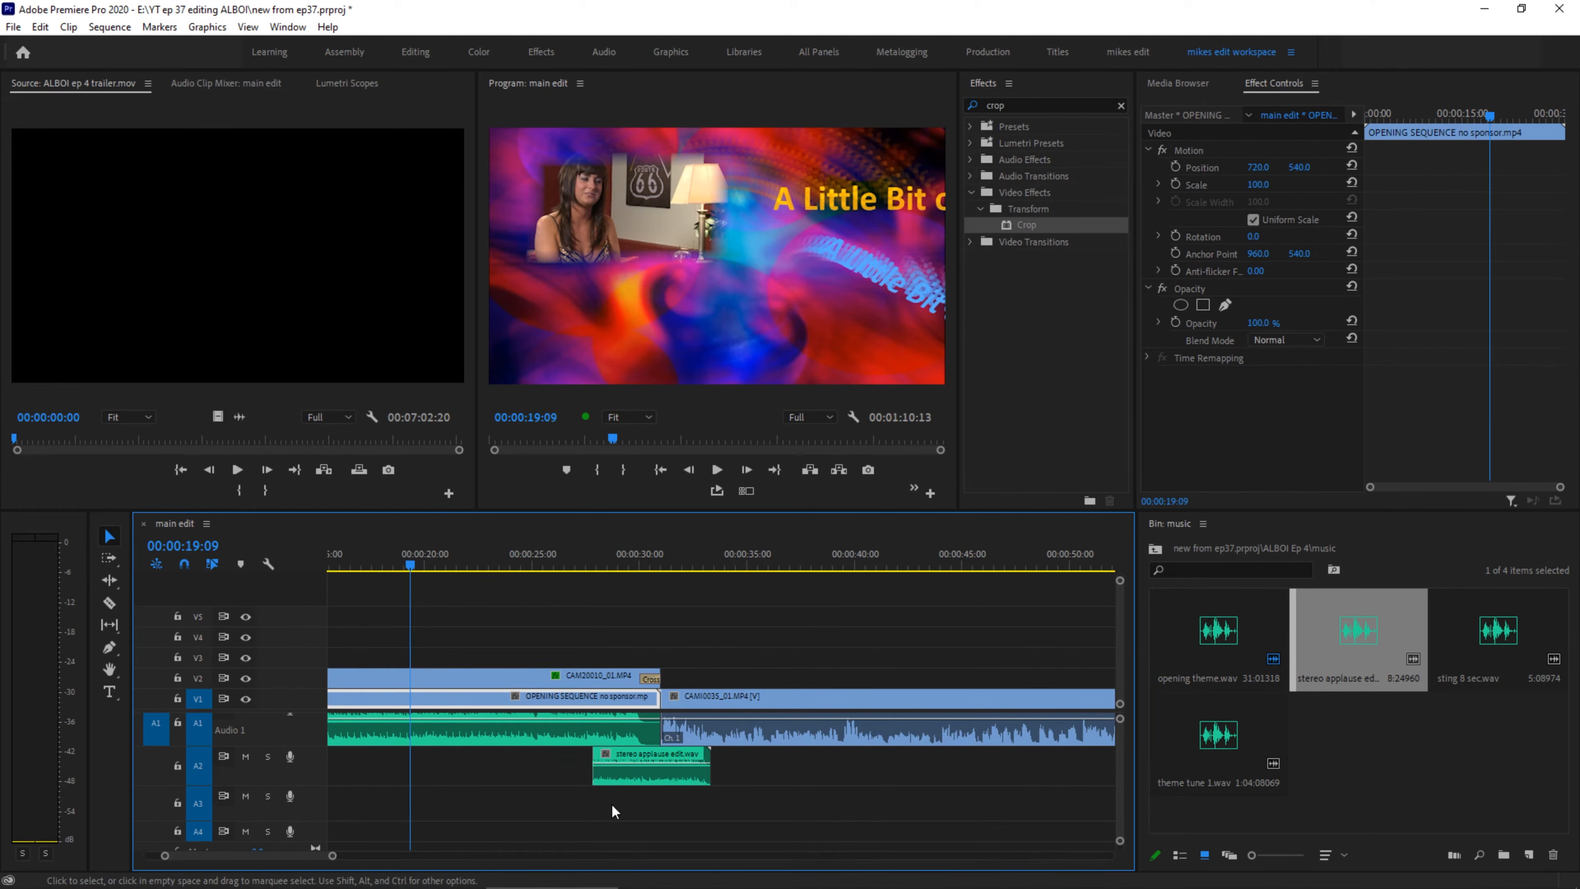
Add Constant Power fades to both ends of the applause clip, shortening the fade-in to about 14 frames and the fade-out to 10 frames.
left_click(665, 766)
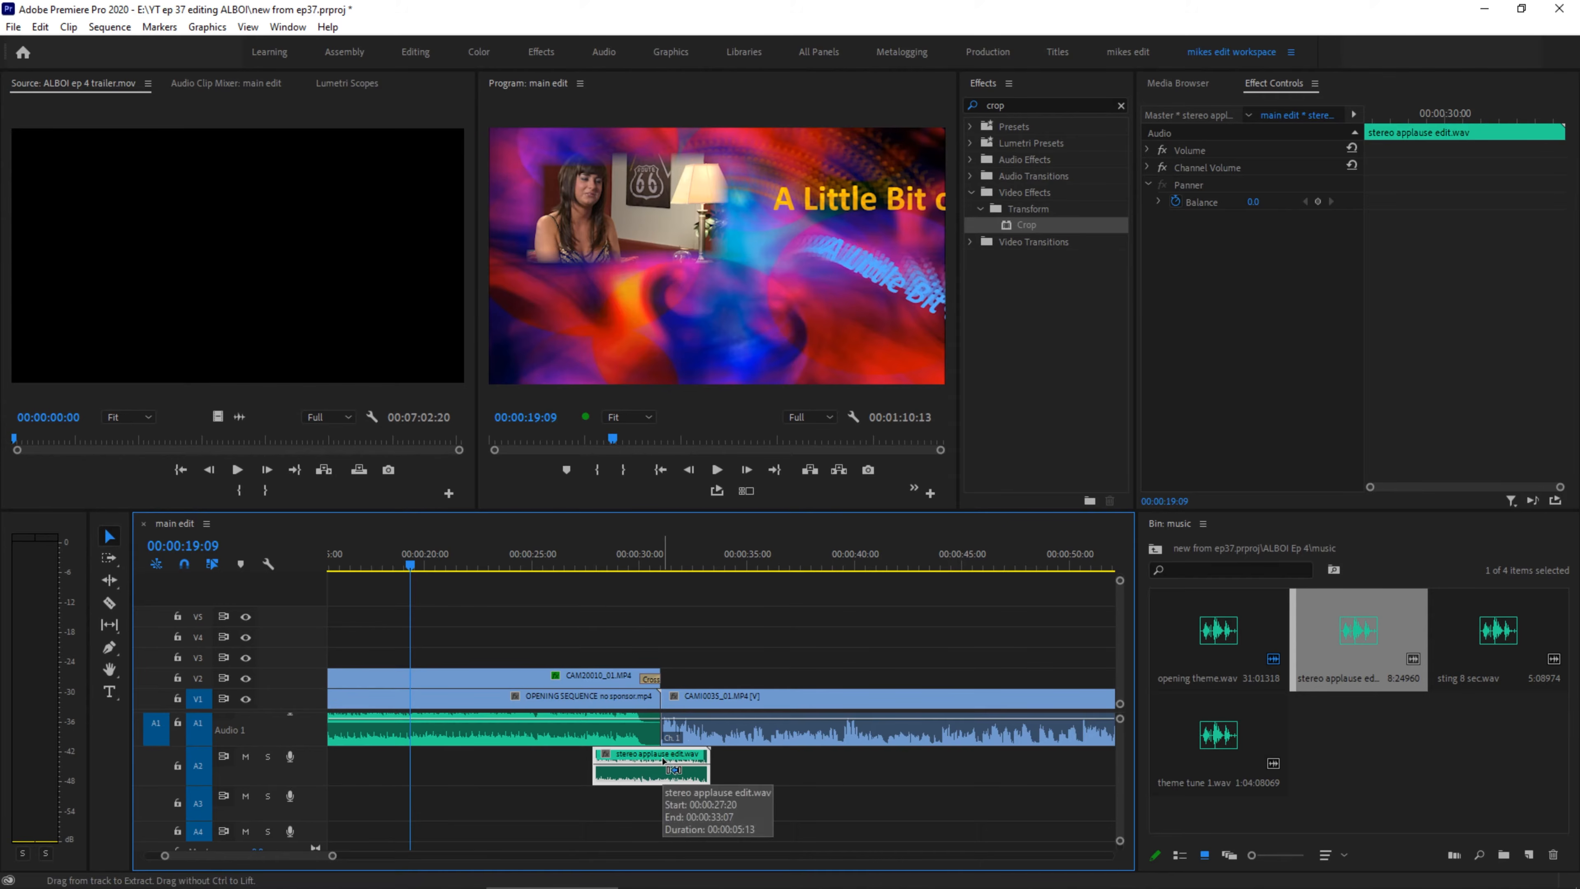
key("shift+d")
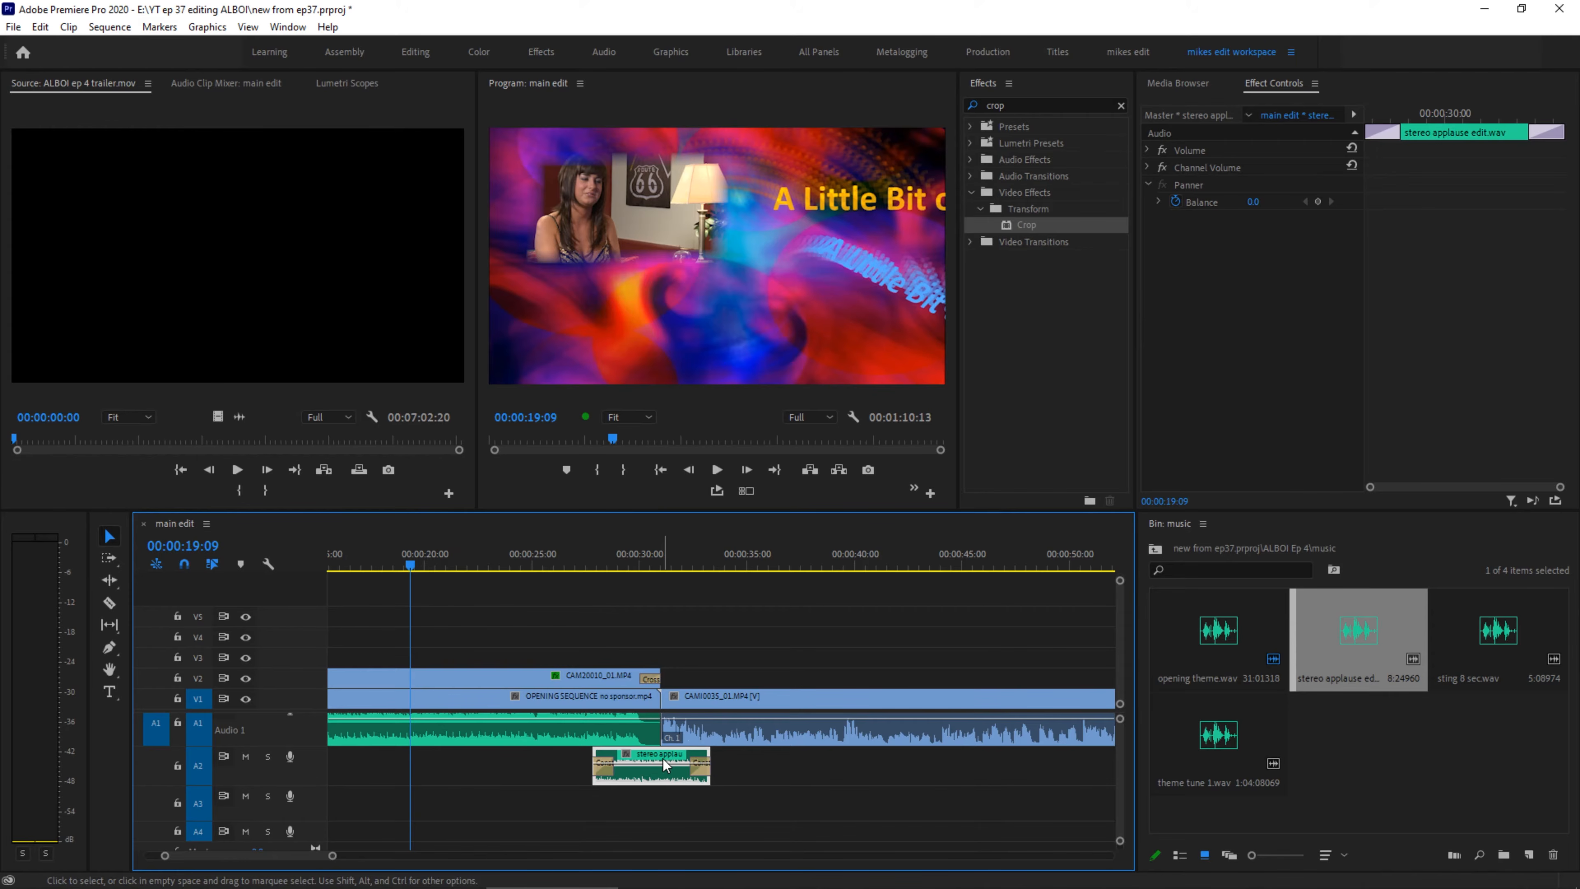
left_click(605, 769)
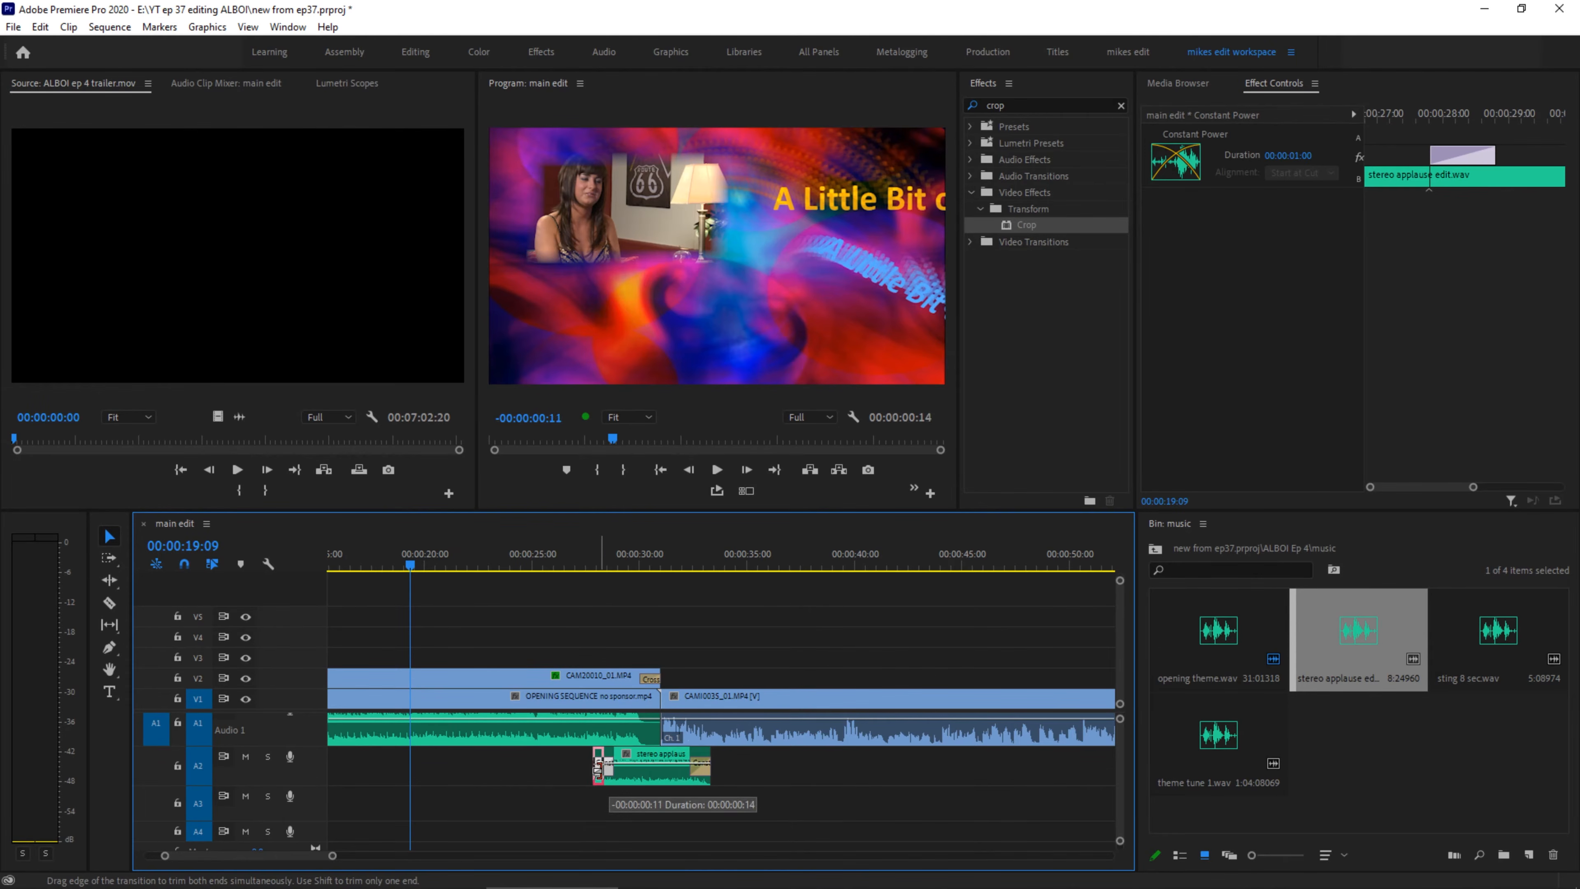
left_click_drag(697, 771, 708, 774)
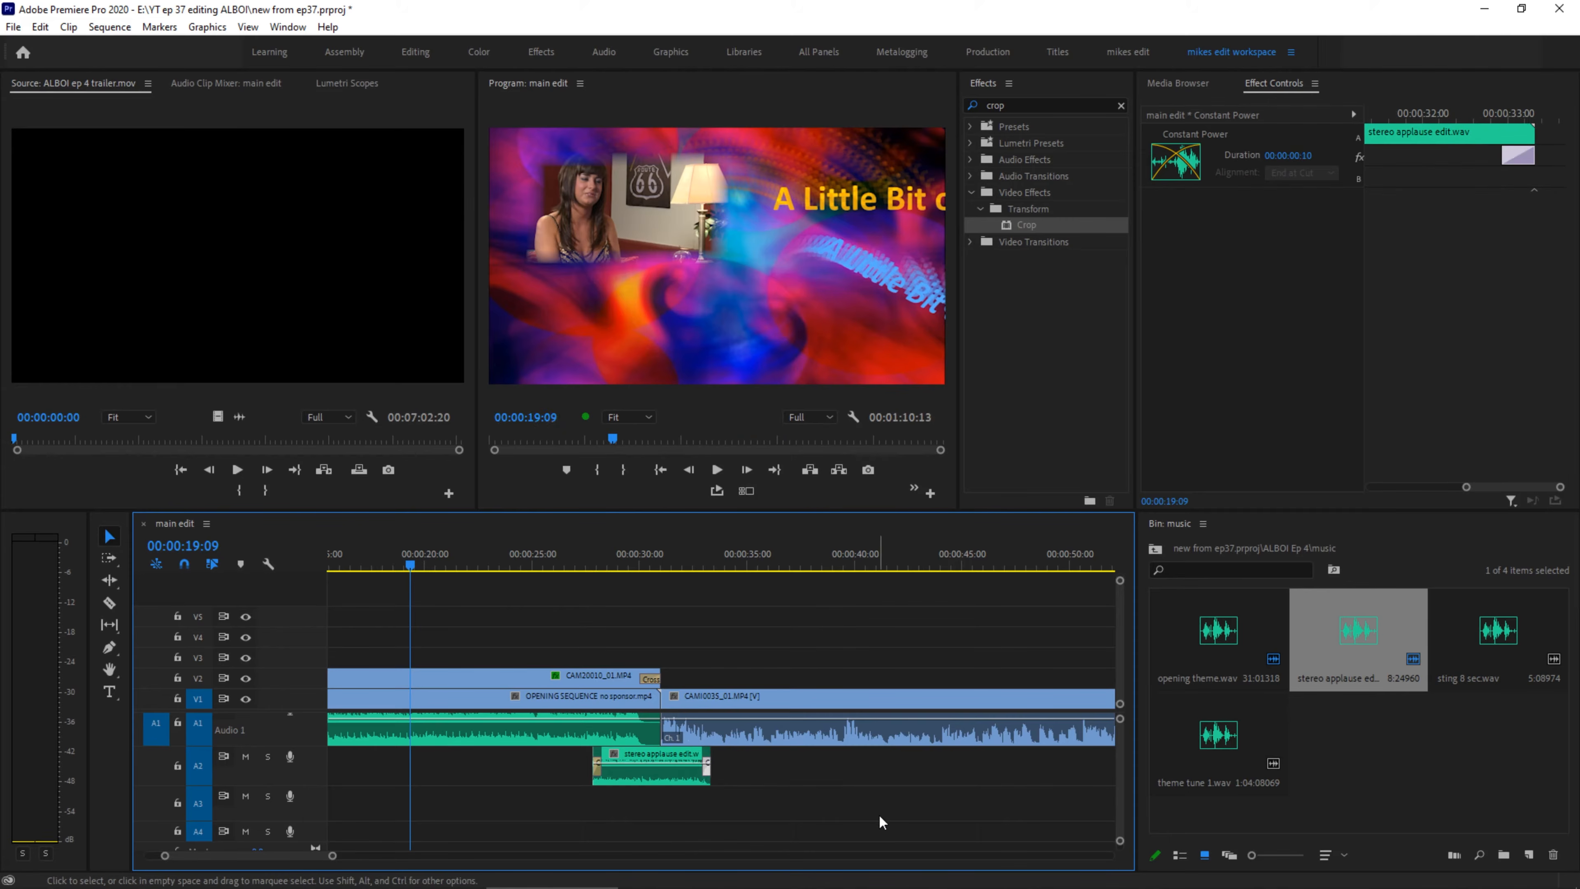
Preview the joined opening and trim the end of the CAMI0035_01.MP4 clip to 00:01:06:07.
left_click(473, 558)
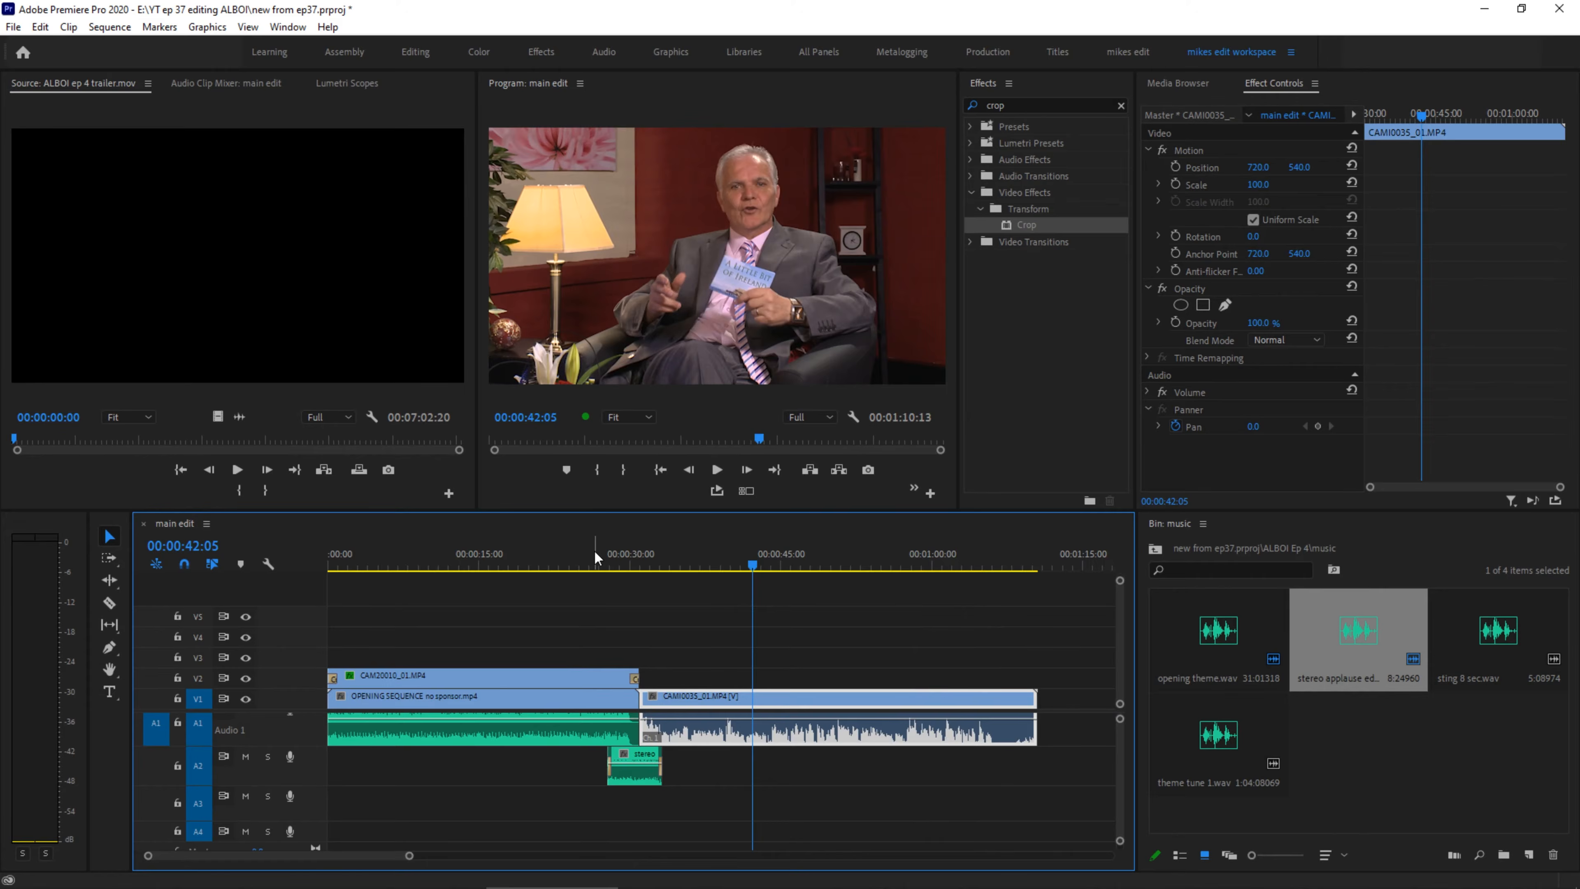
left_click_drag(622, 557, 989, 557)
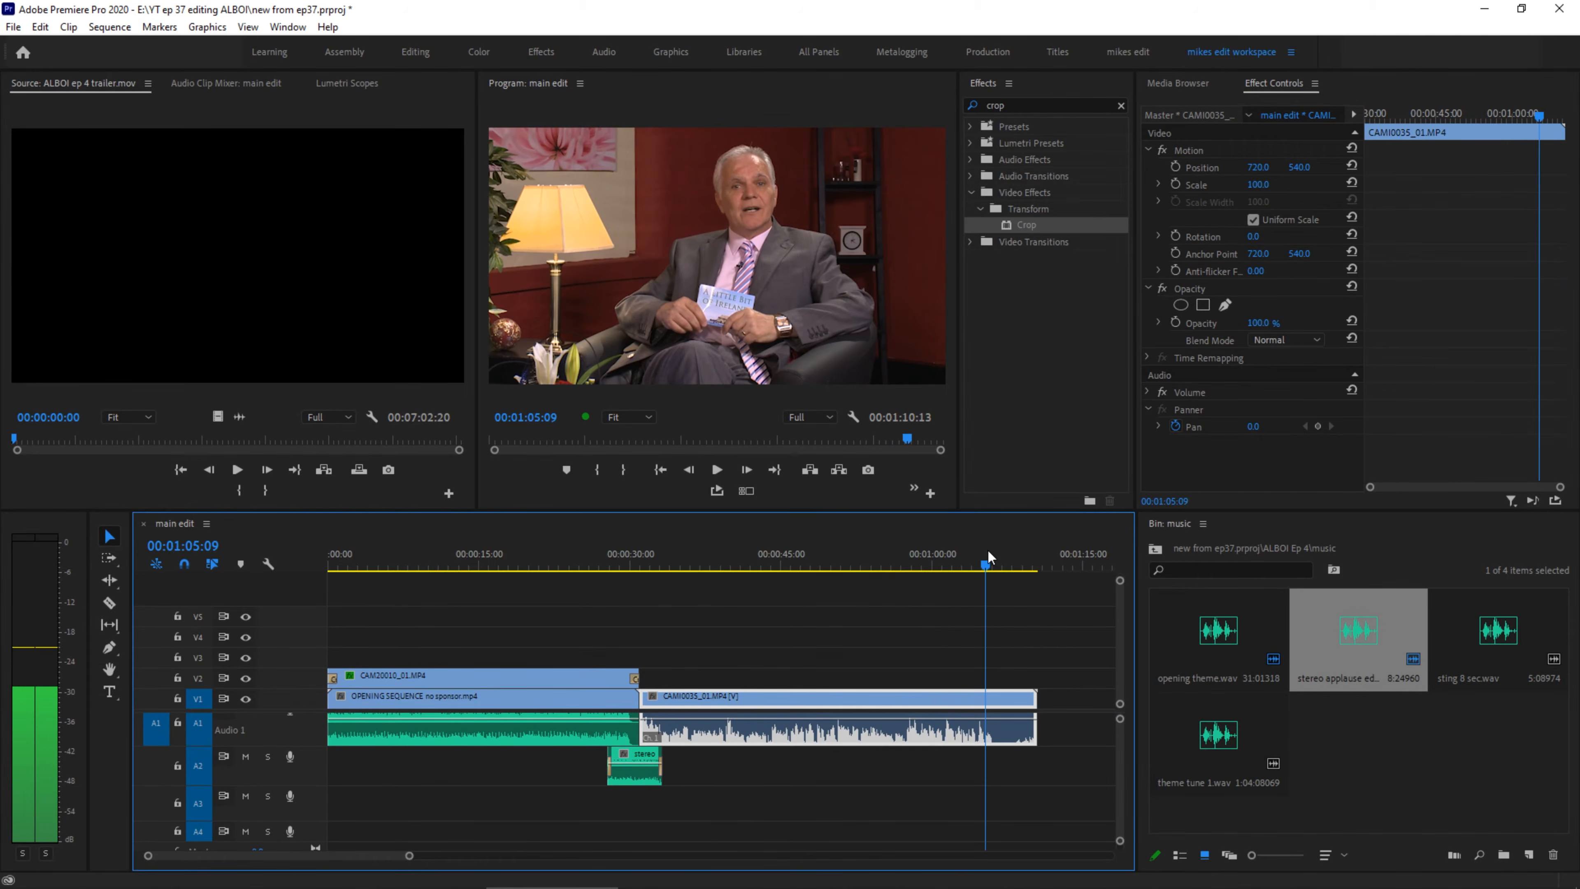
left_click_drag(1039, 701, 997, 701)
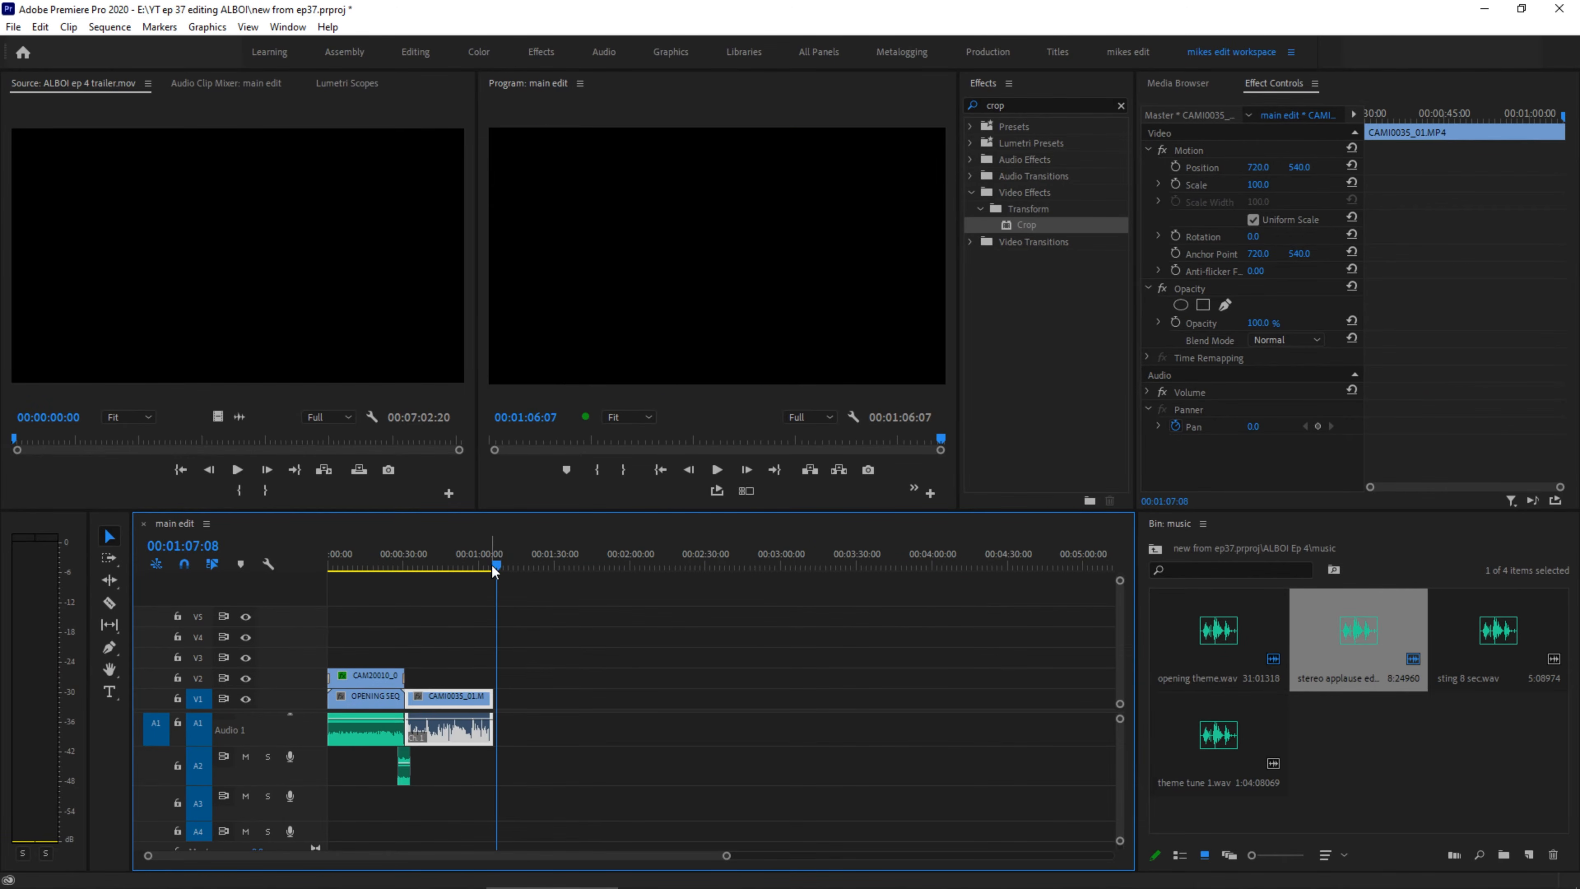
Place the cam1 clip from the CLPR bin on V1 and A1–A4 near the start of the interview sequence.
left_click(492, 564)
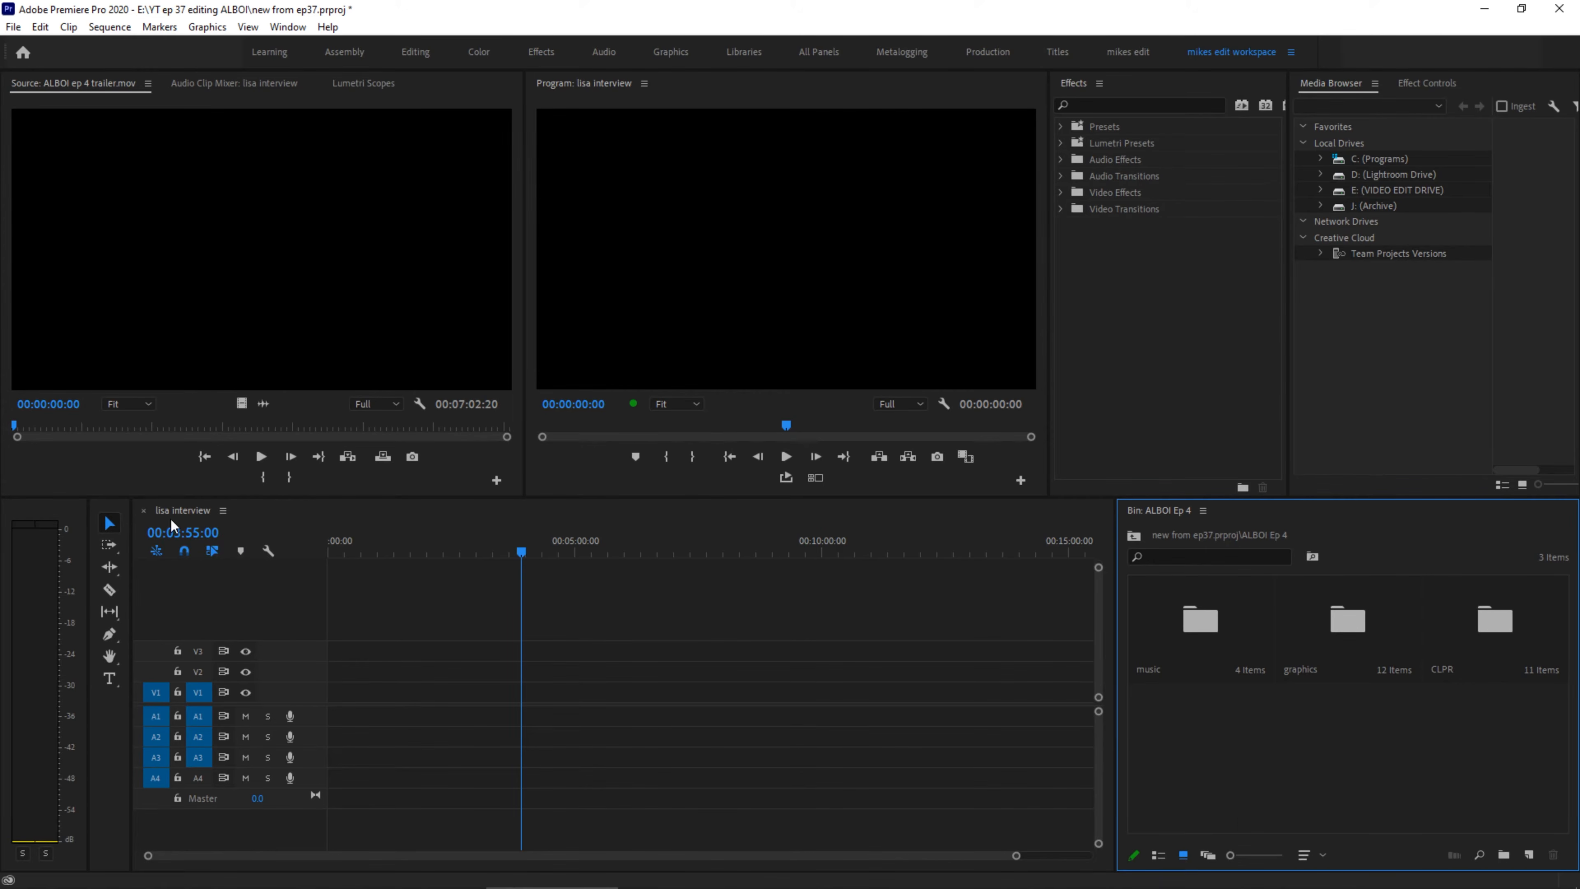
double_click(1493, 623)
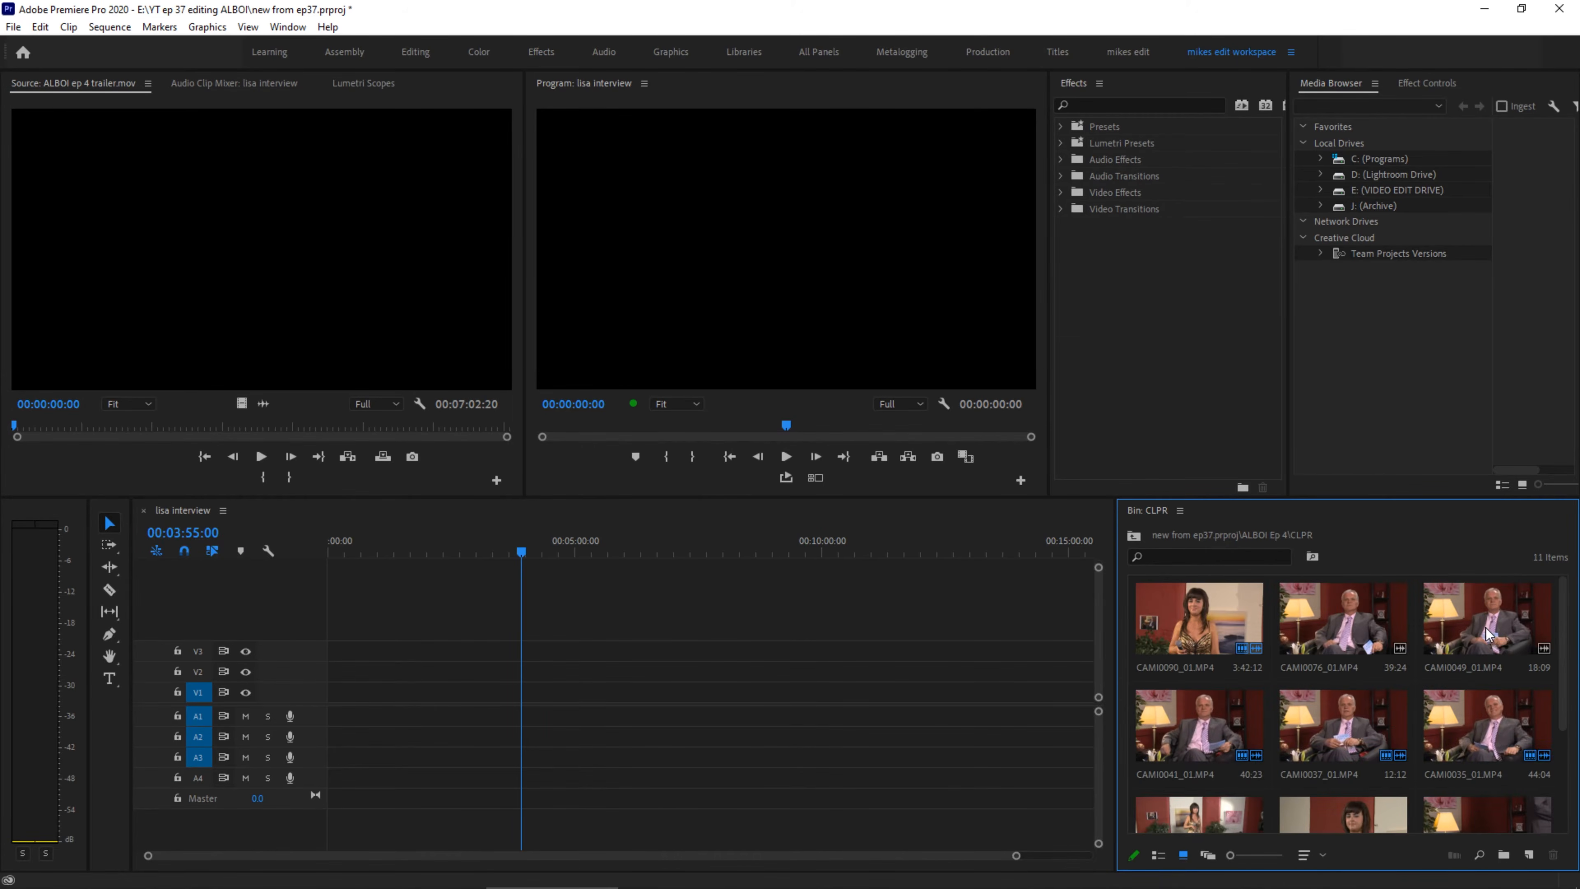
left_click_drag(1563, 697, 1575, 832)
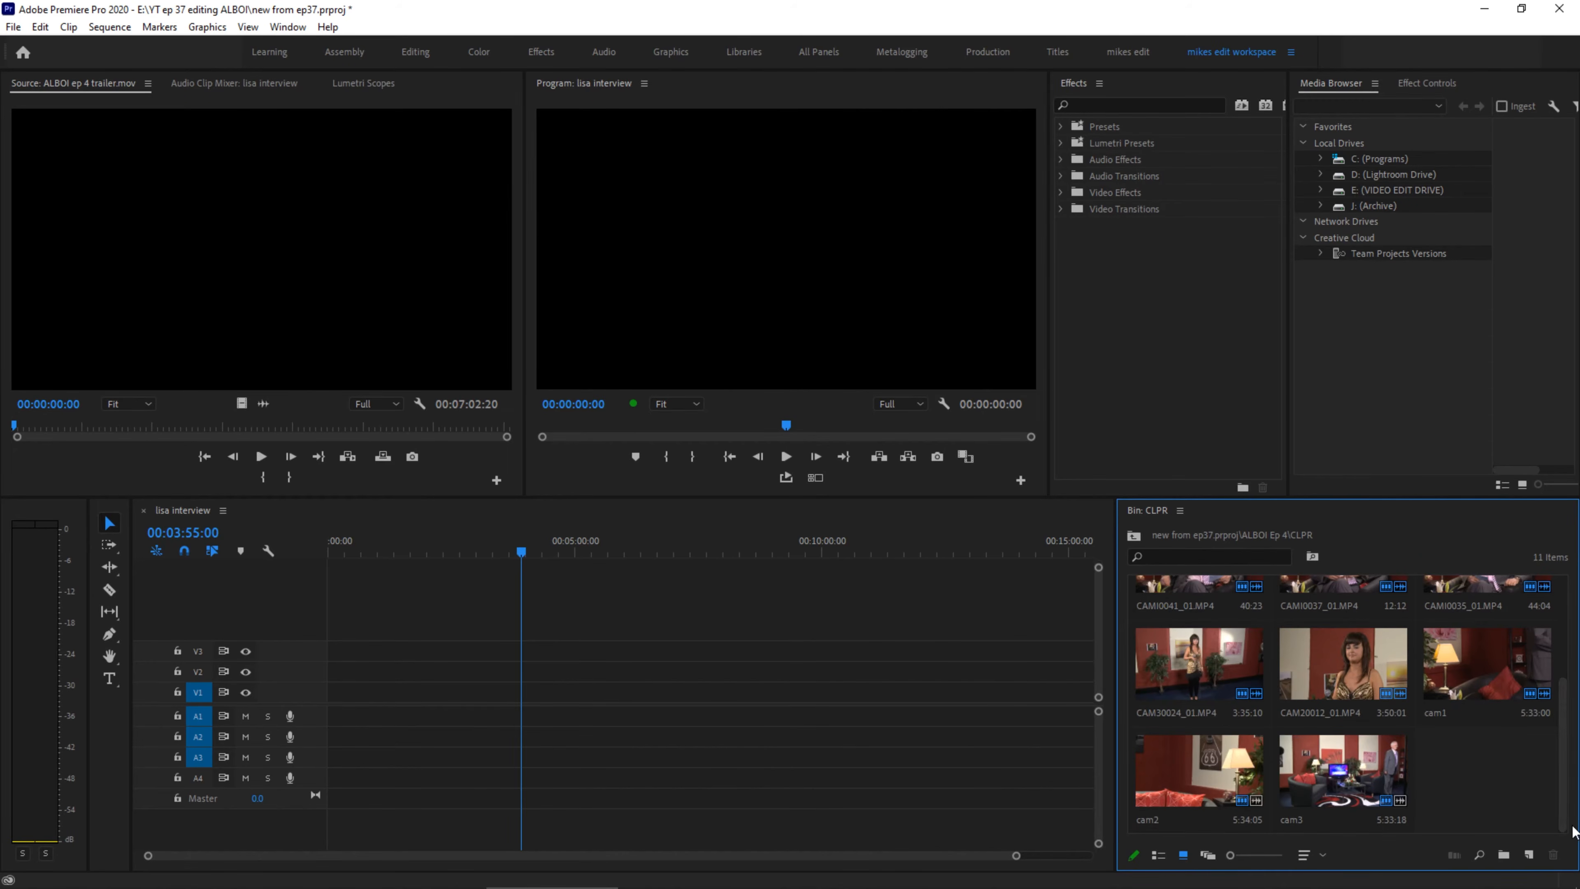
left_click(1482, 665)
left_click_drag(1489, 663, 358, 696)
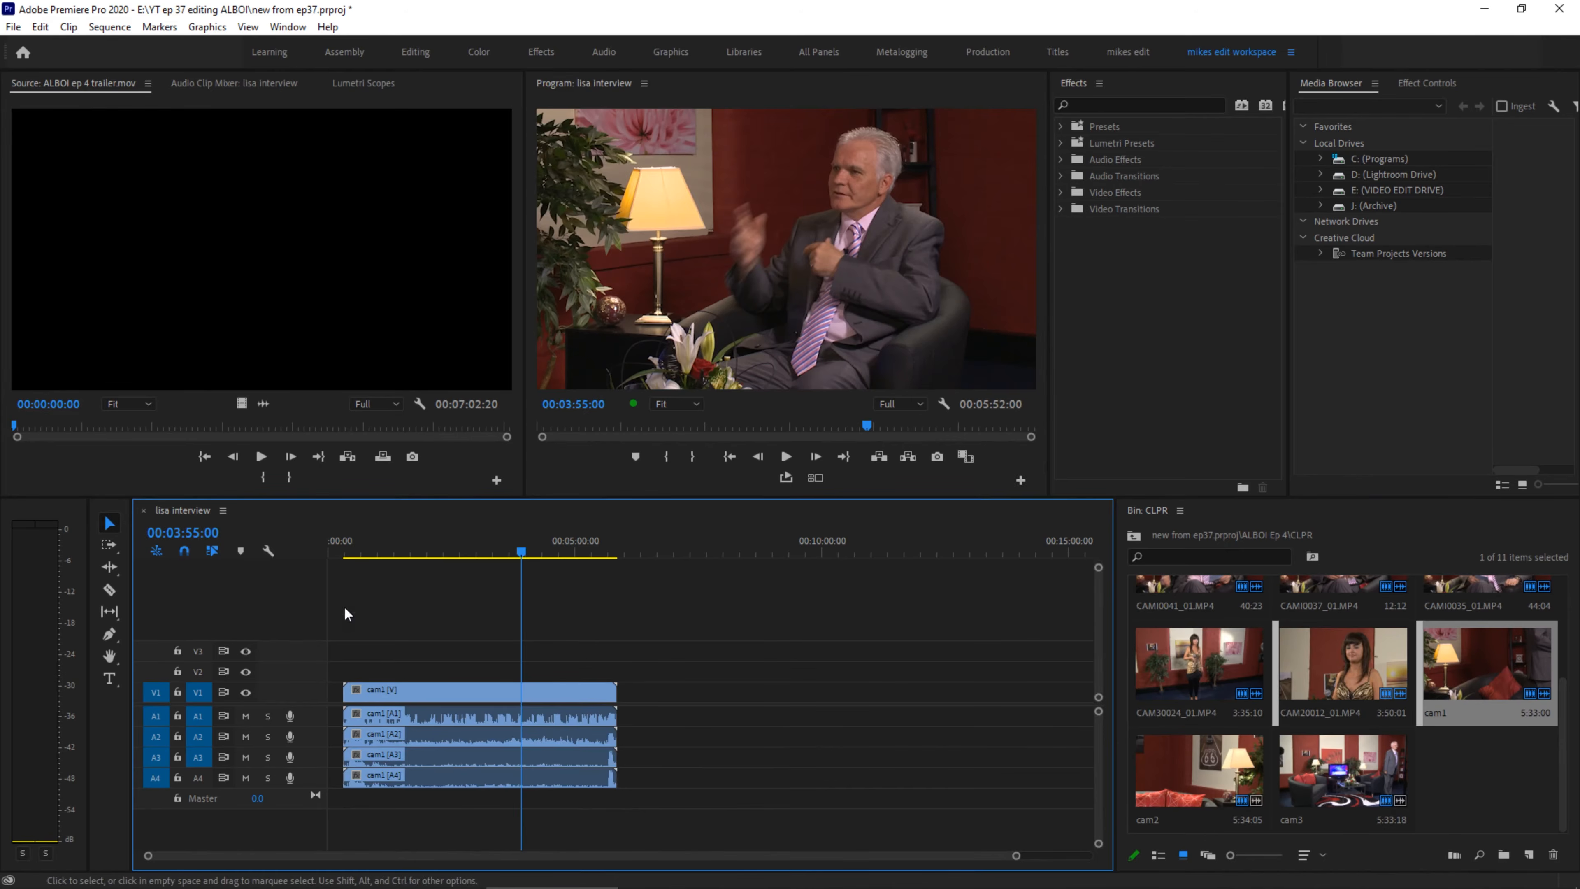
left_click(393, 547)
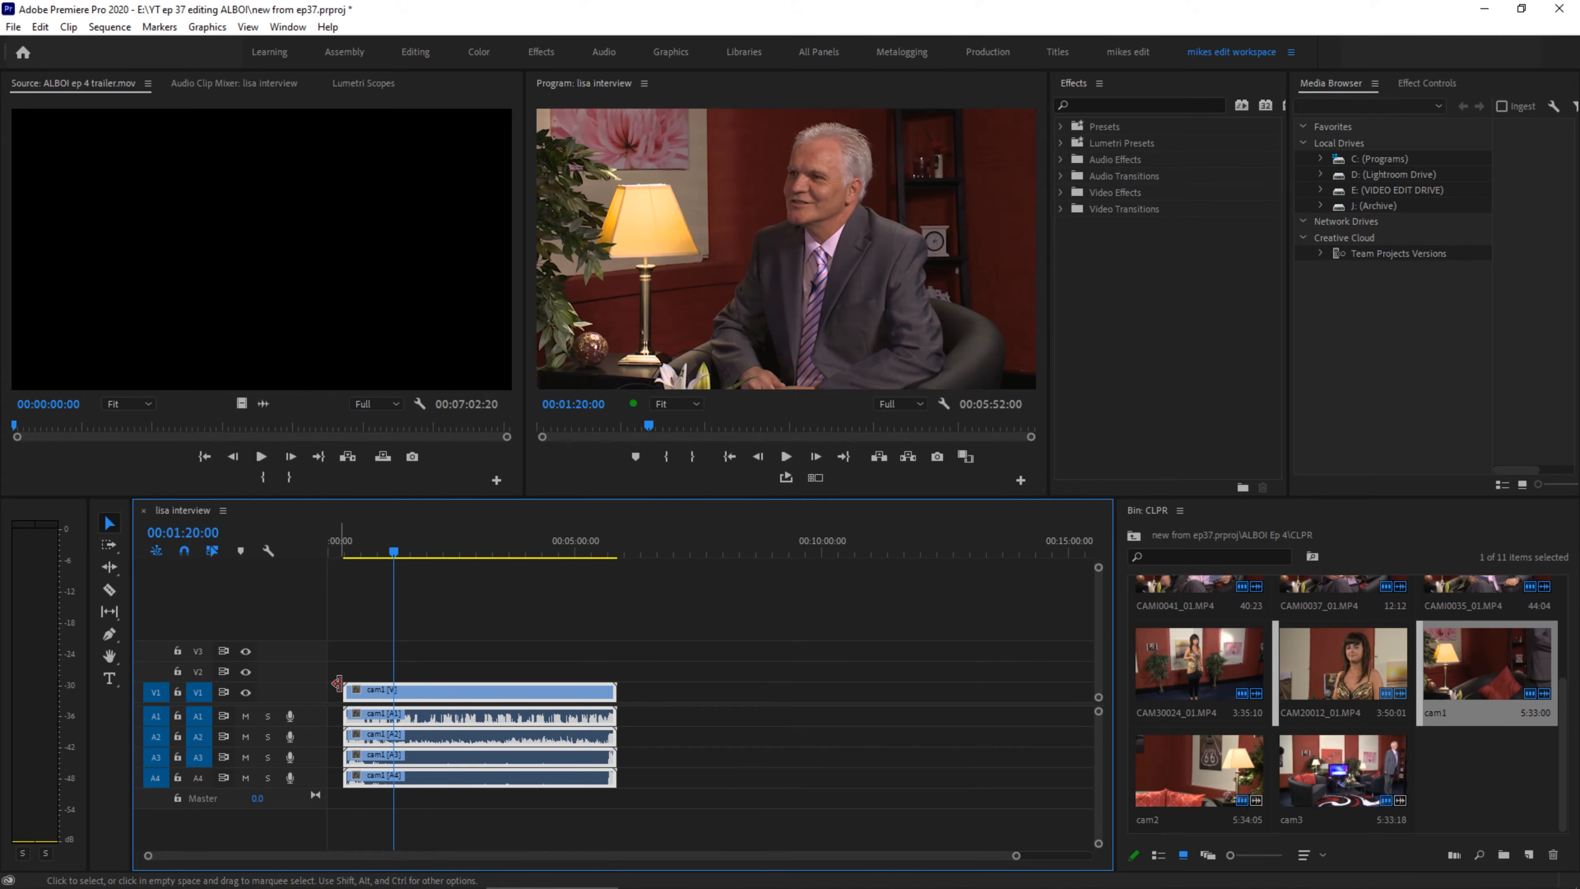
Unlink cam1's video and audio and delete its audio clips on A3 and A4.
right_click(333, 698)
left_click(705, 631)
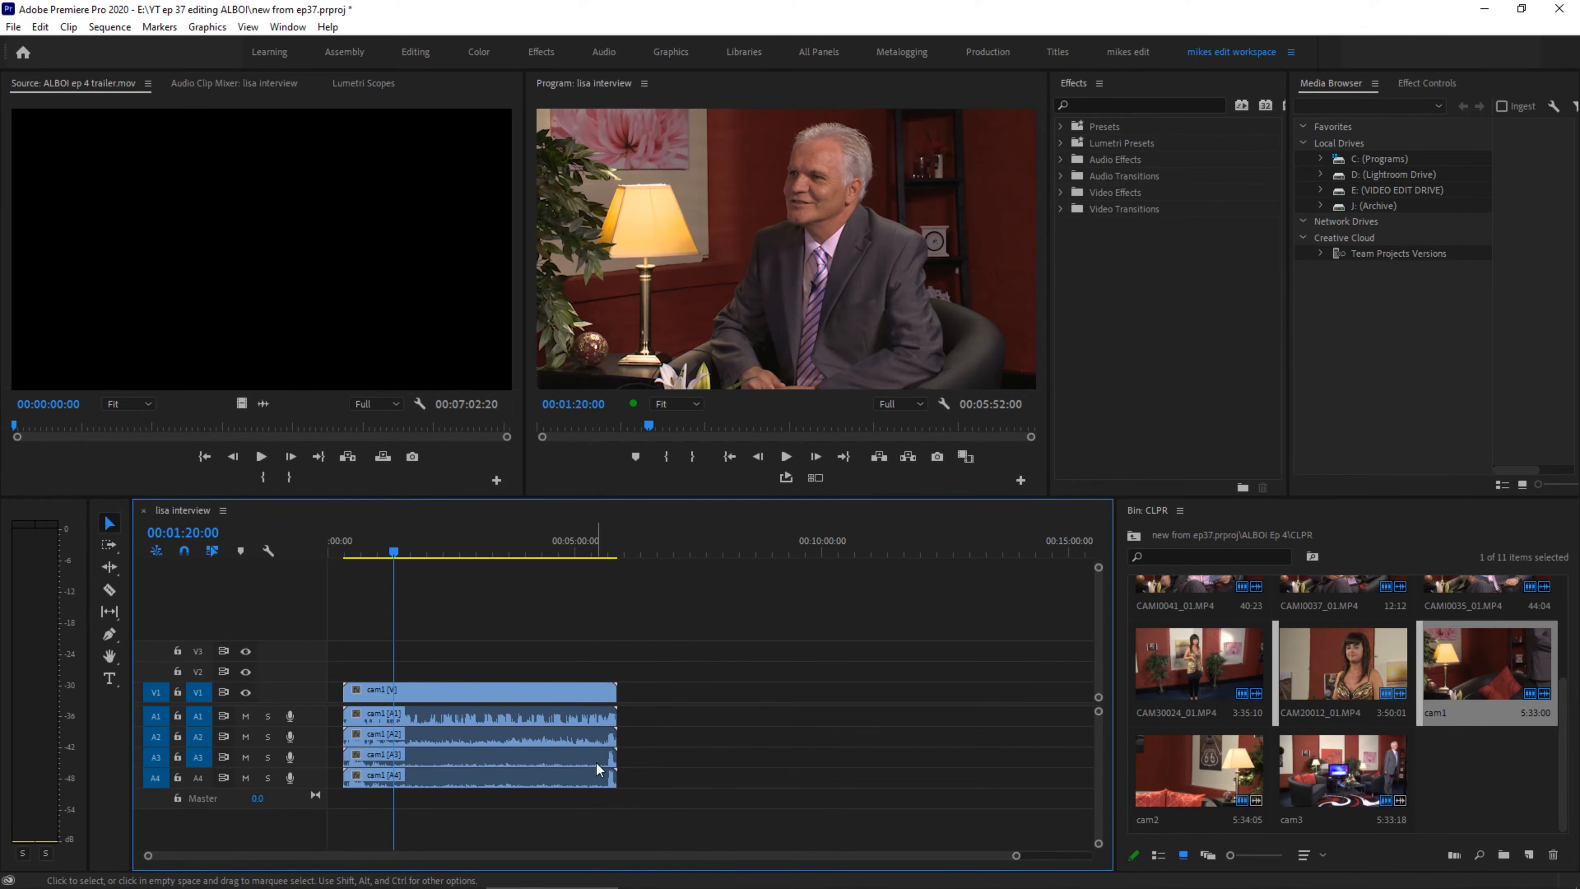
right_click(587, 692)
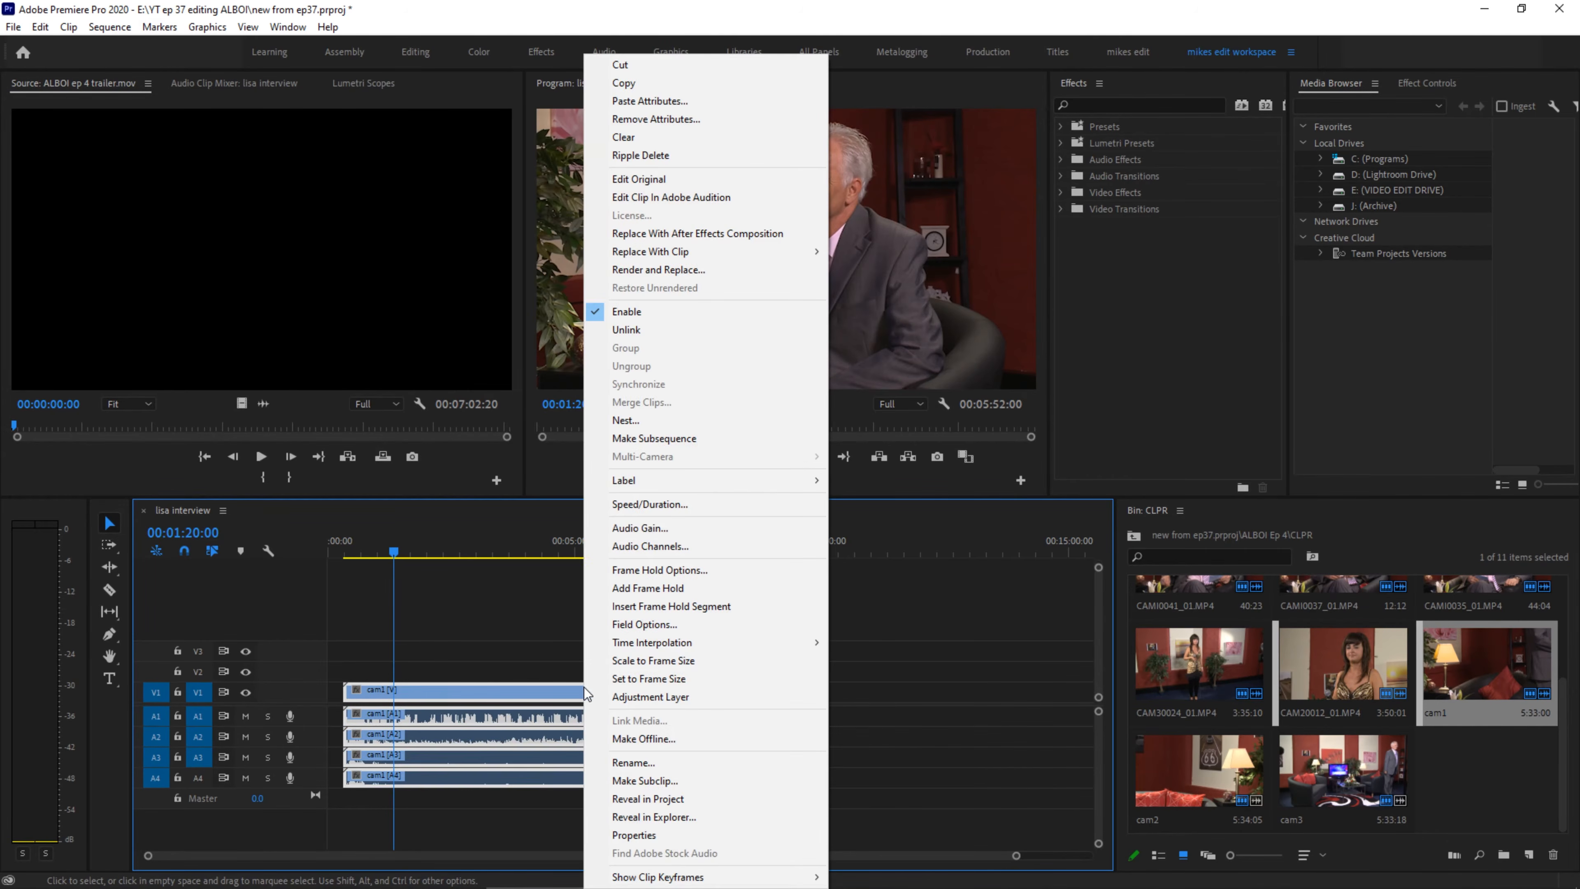
left_click(625, 329)
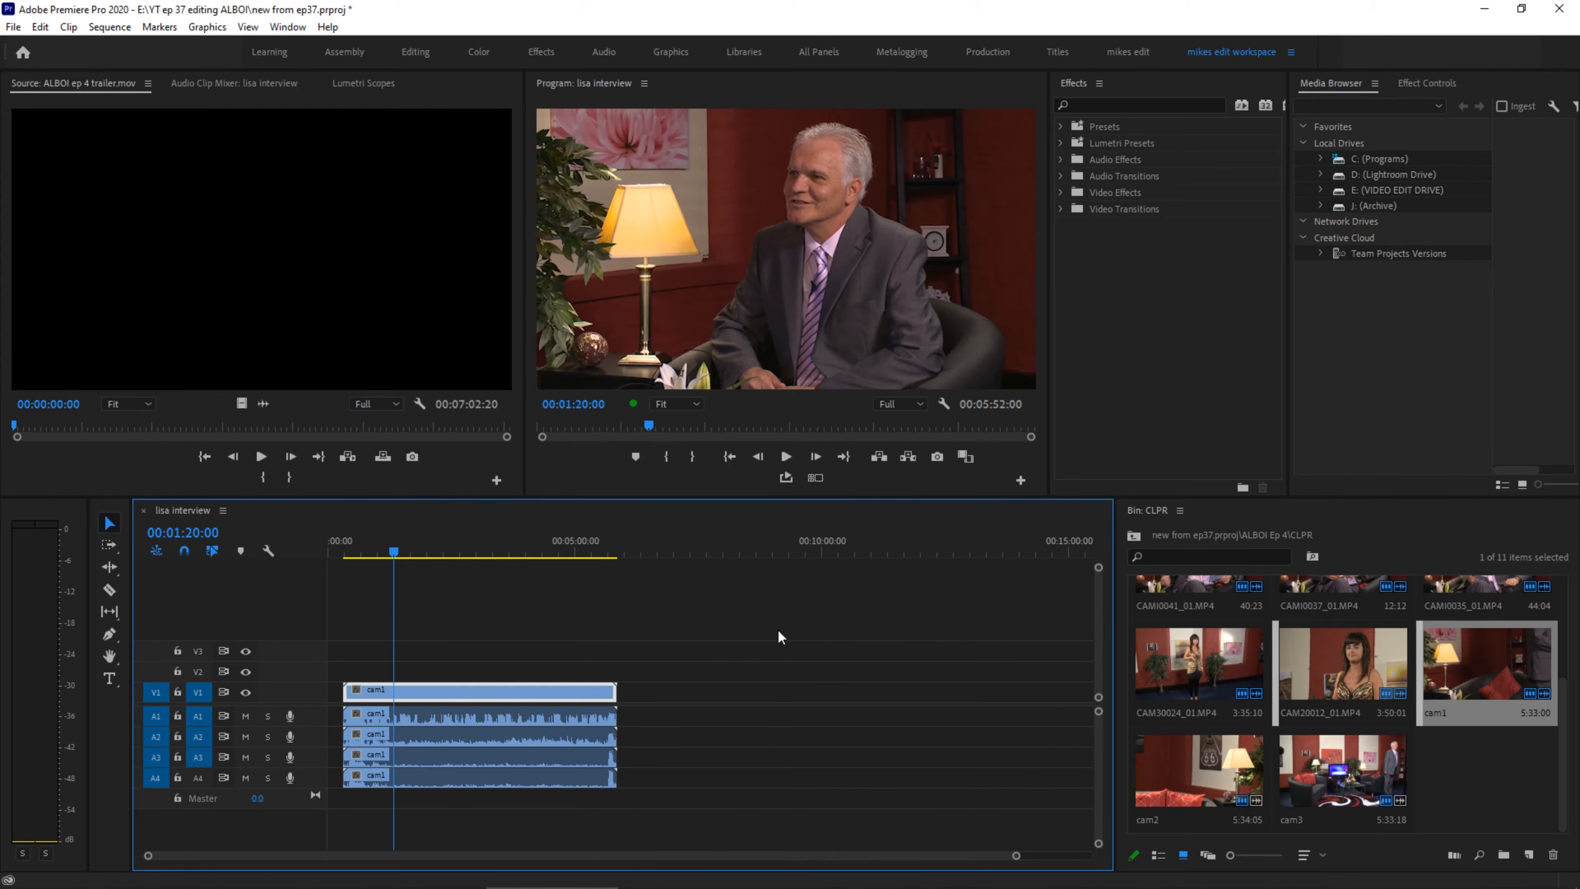
left_click_drag(653, 750, 587, 796)
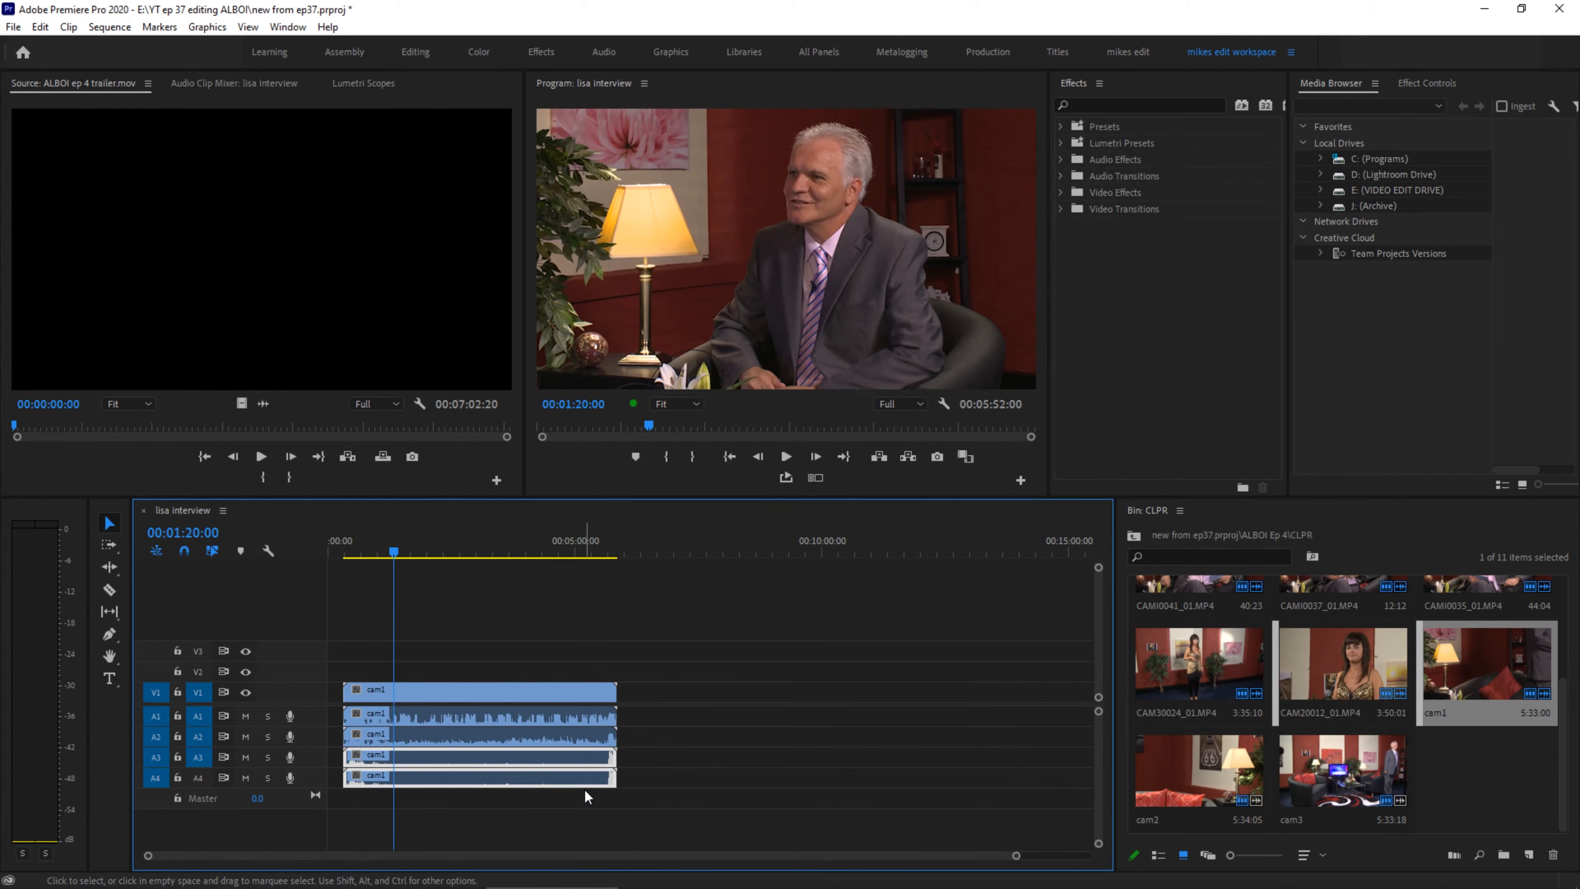
key("Delete")
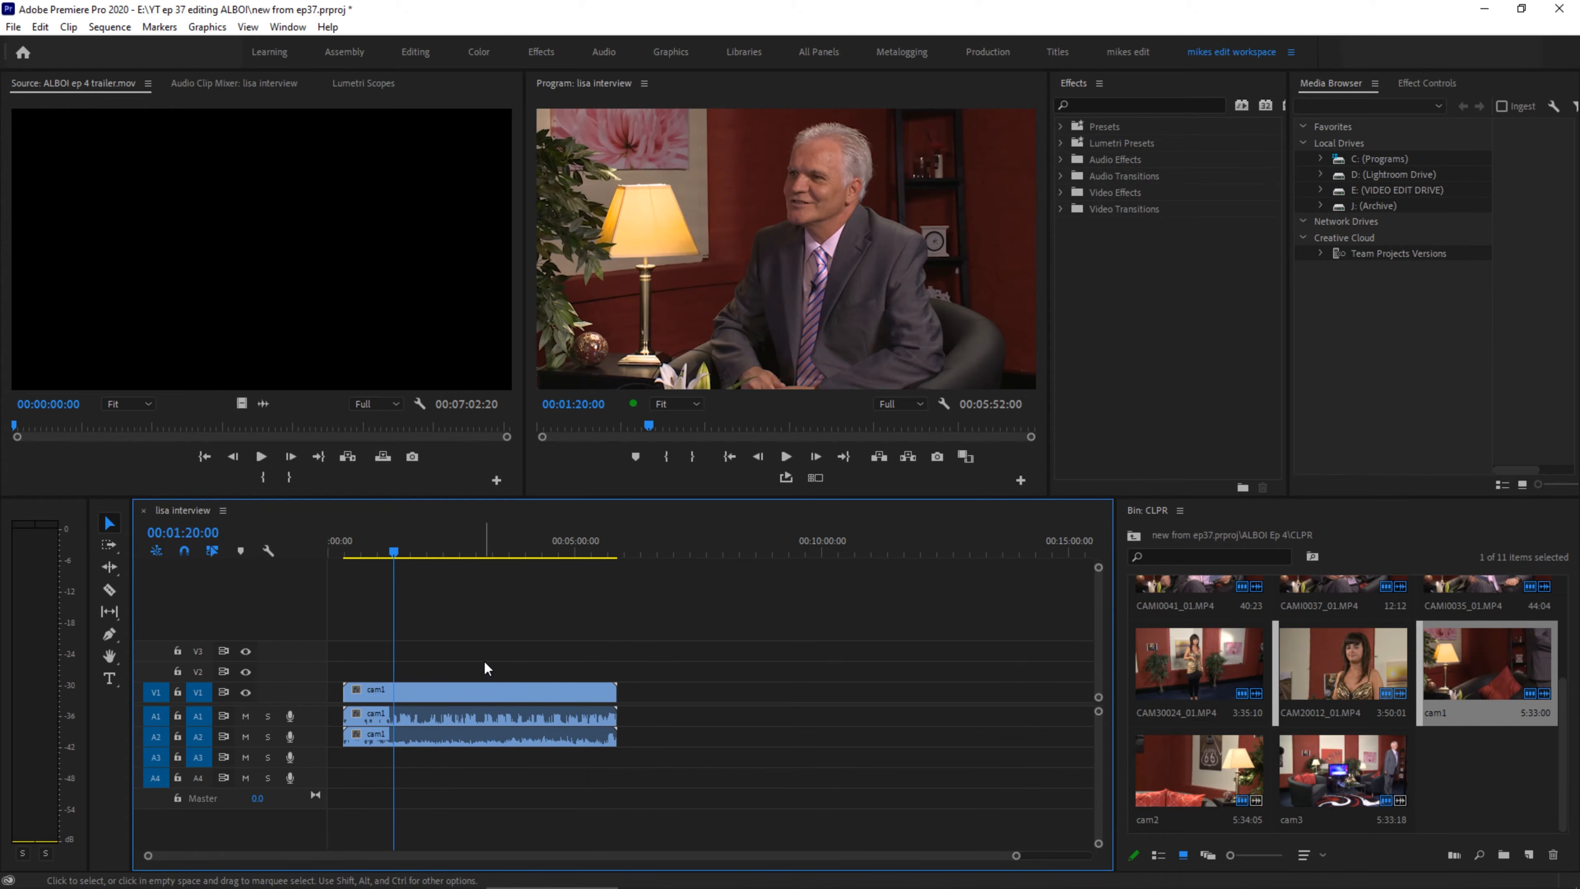
Play back the middle of the cam1 interview, from about 00:04:05:23, to check the audio on A1 and A2.
left_click(574, 546)
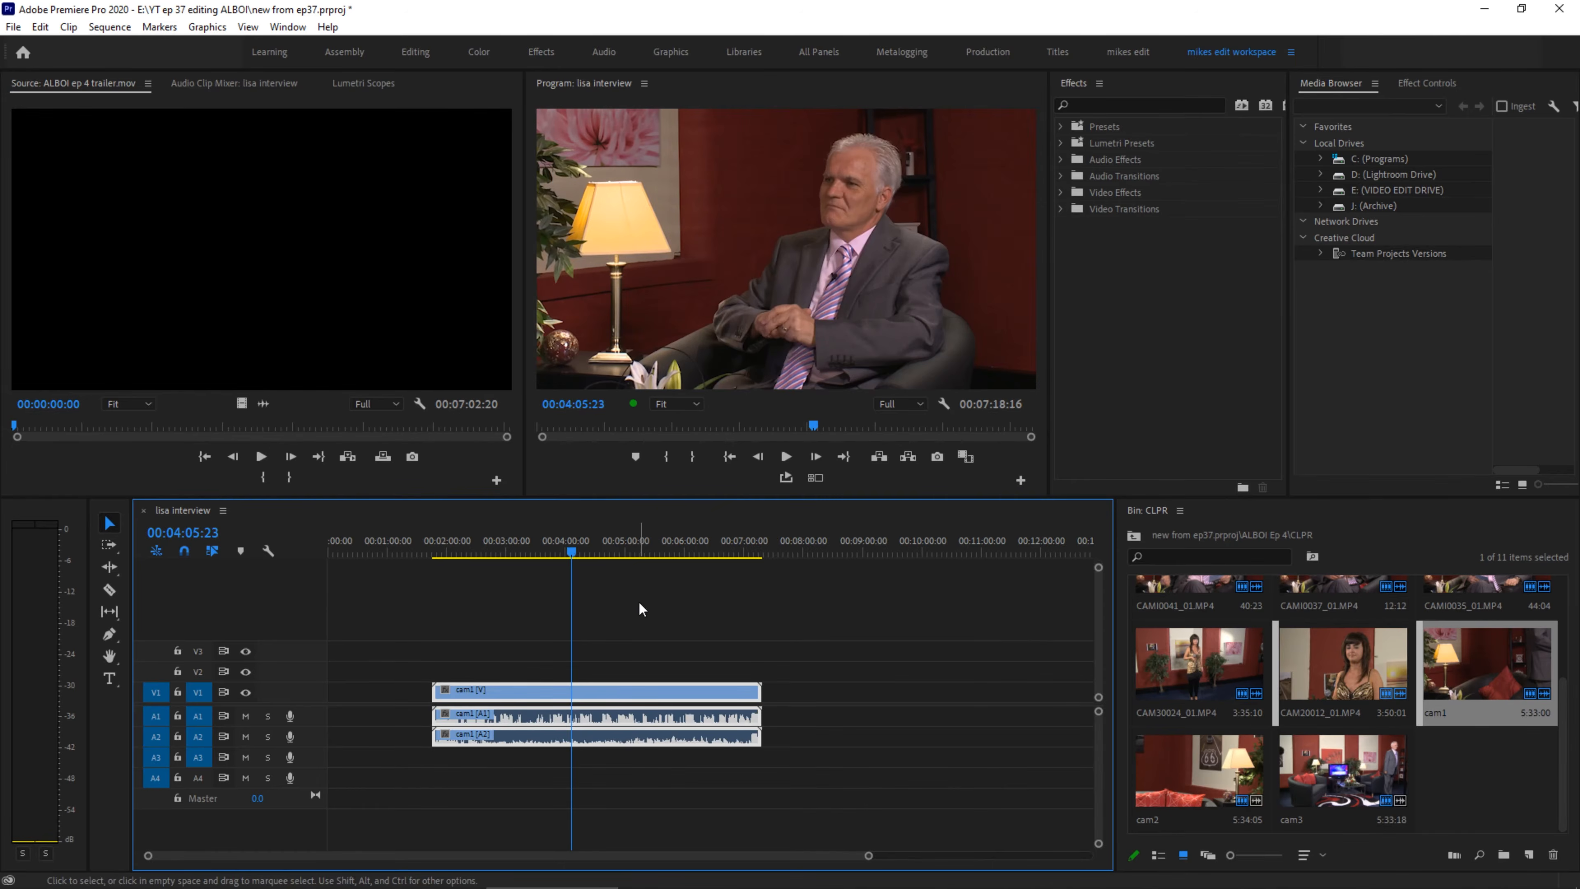
key("equal")
key("equal")
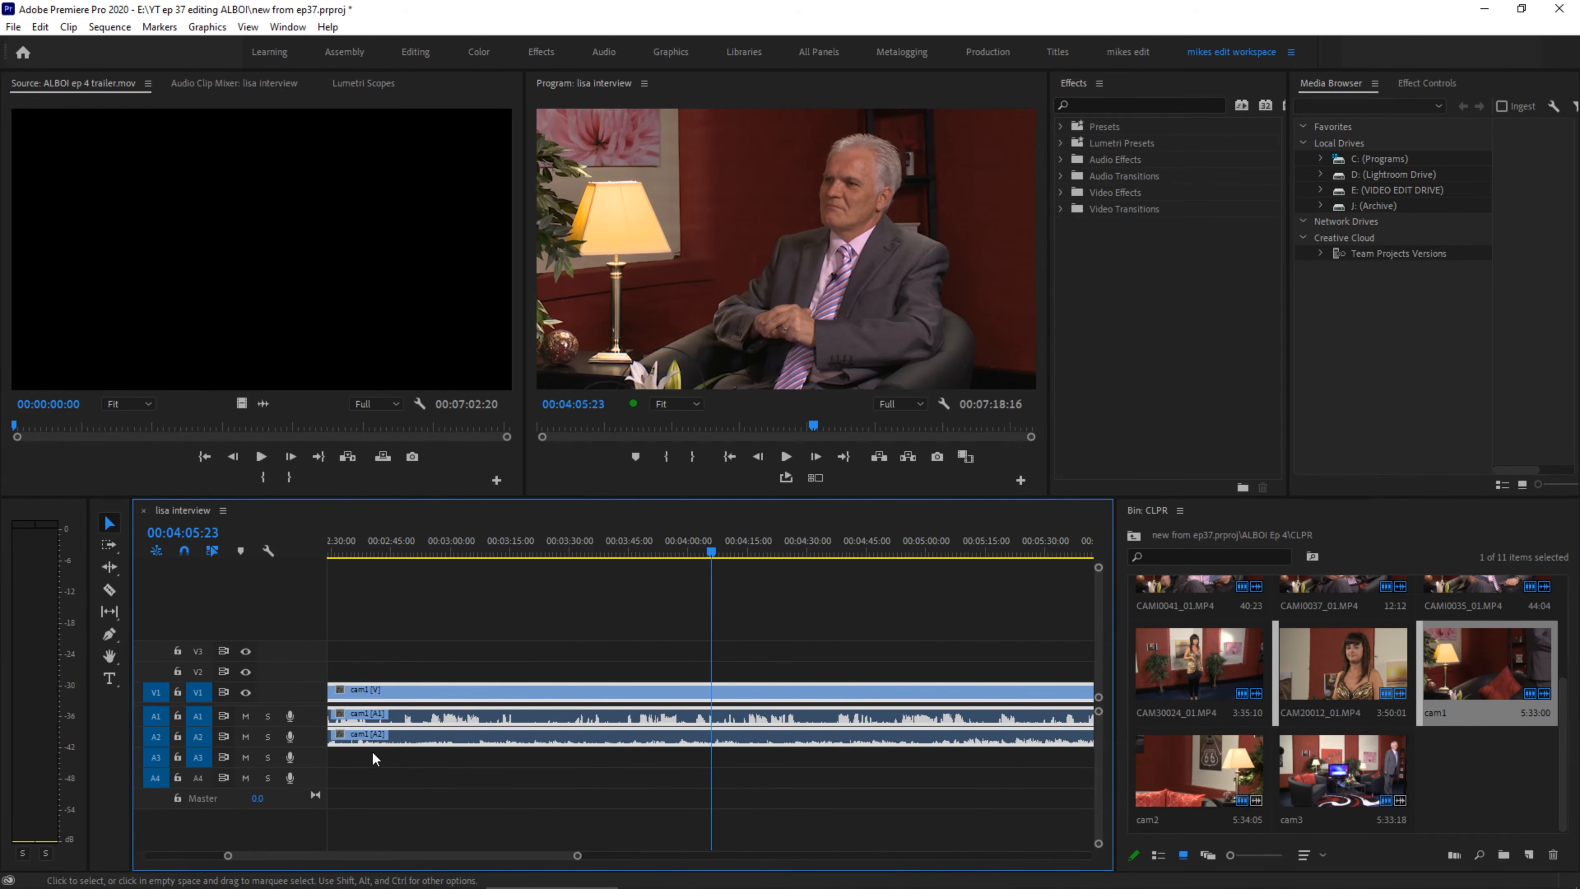
key("space")
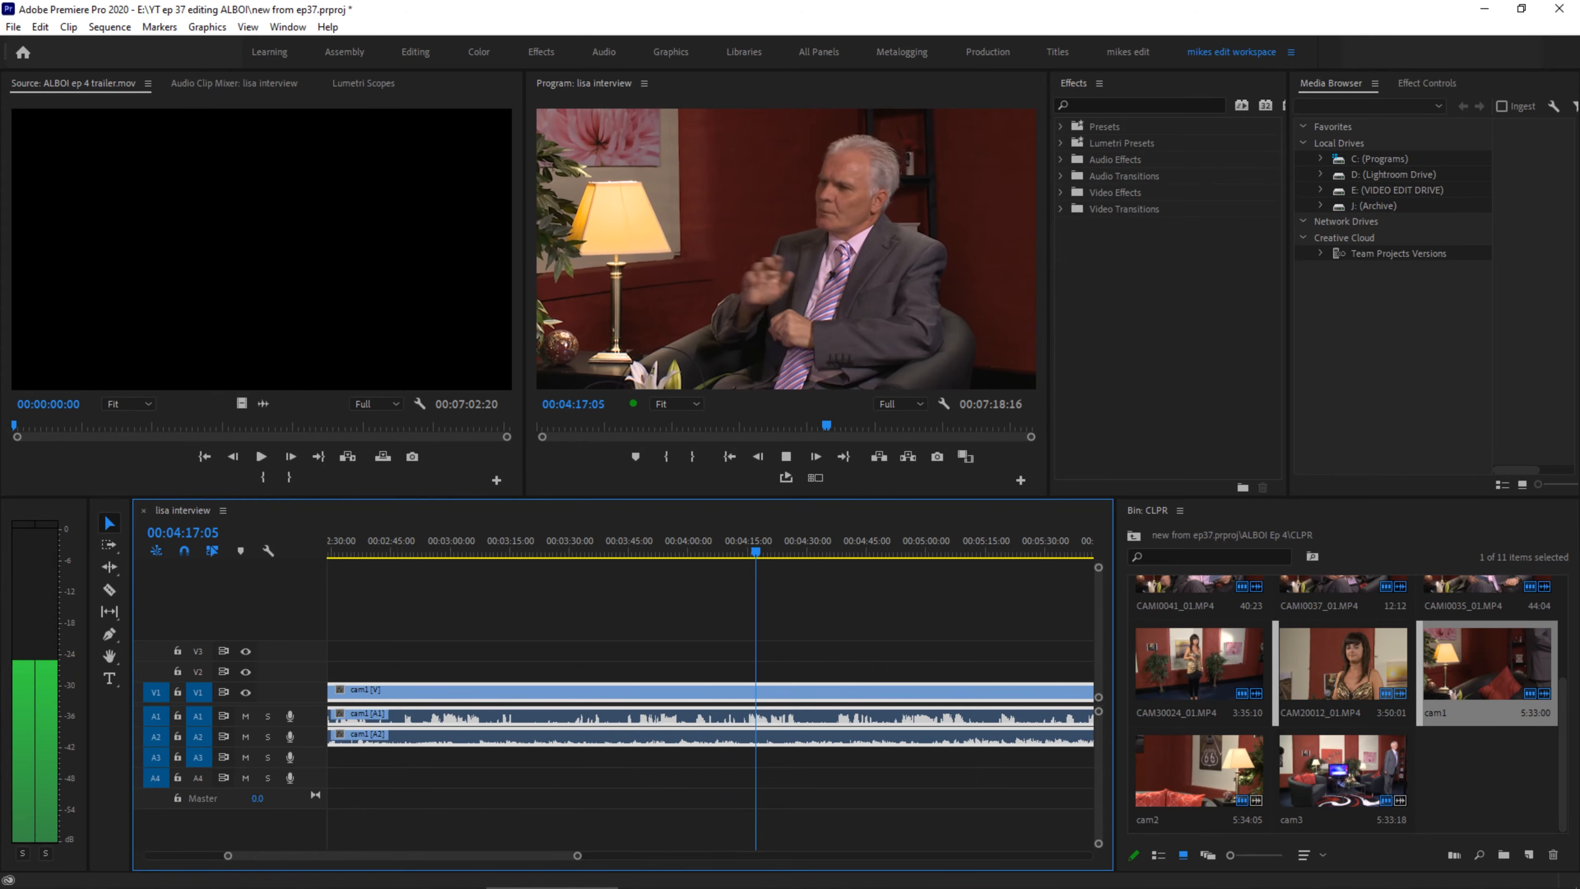
key("space")
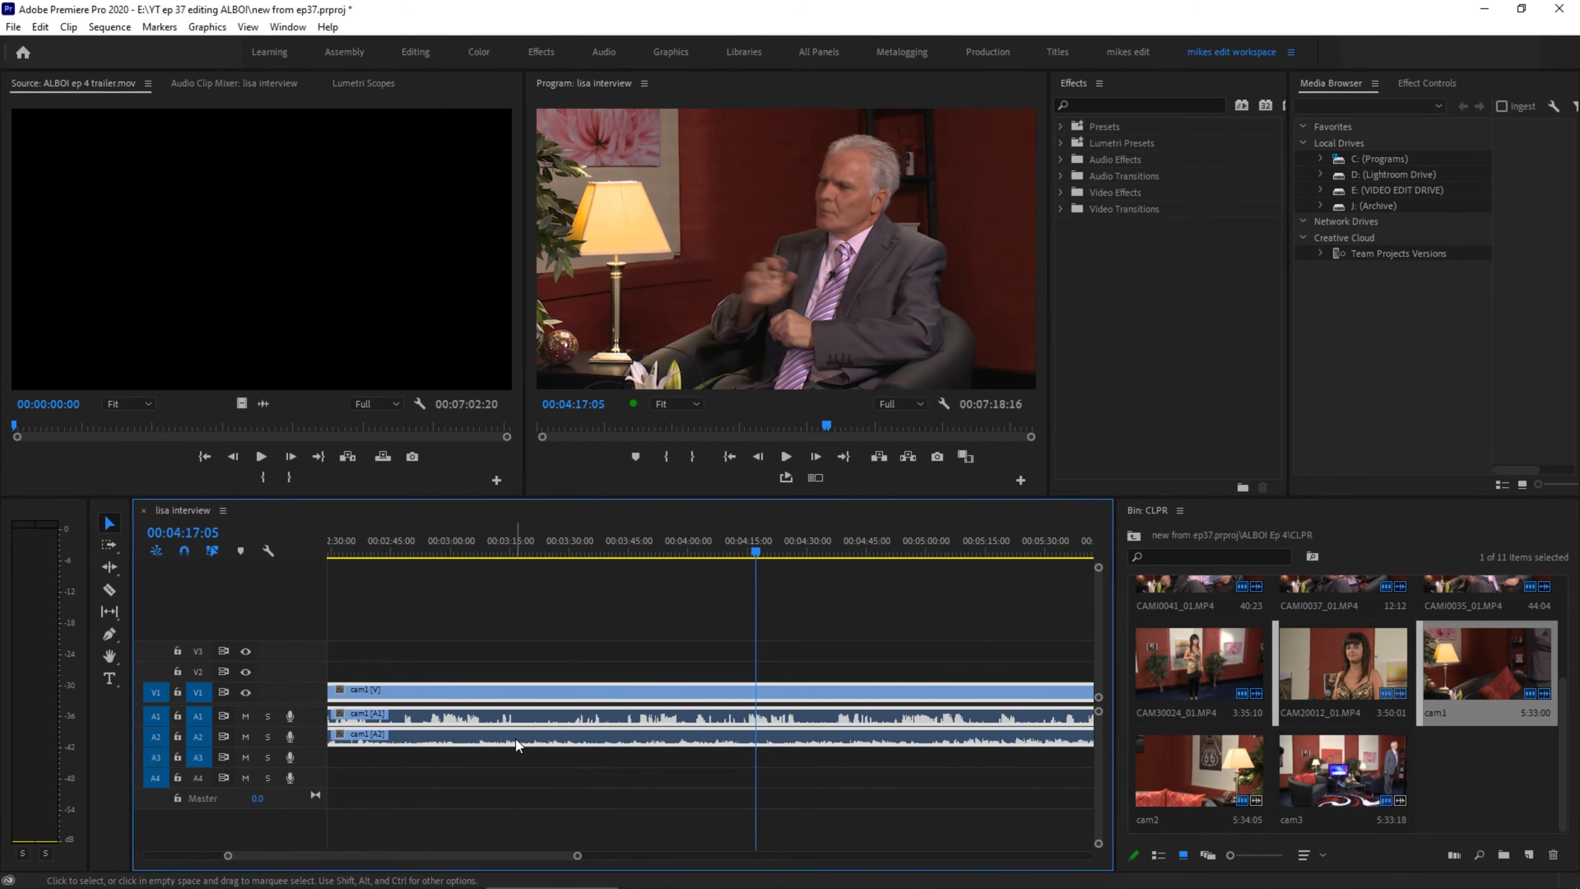
left_click(512, 646)
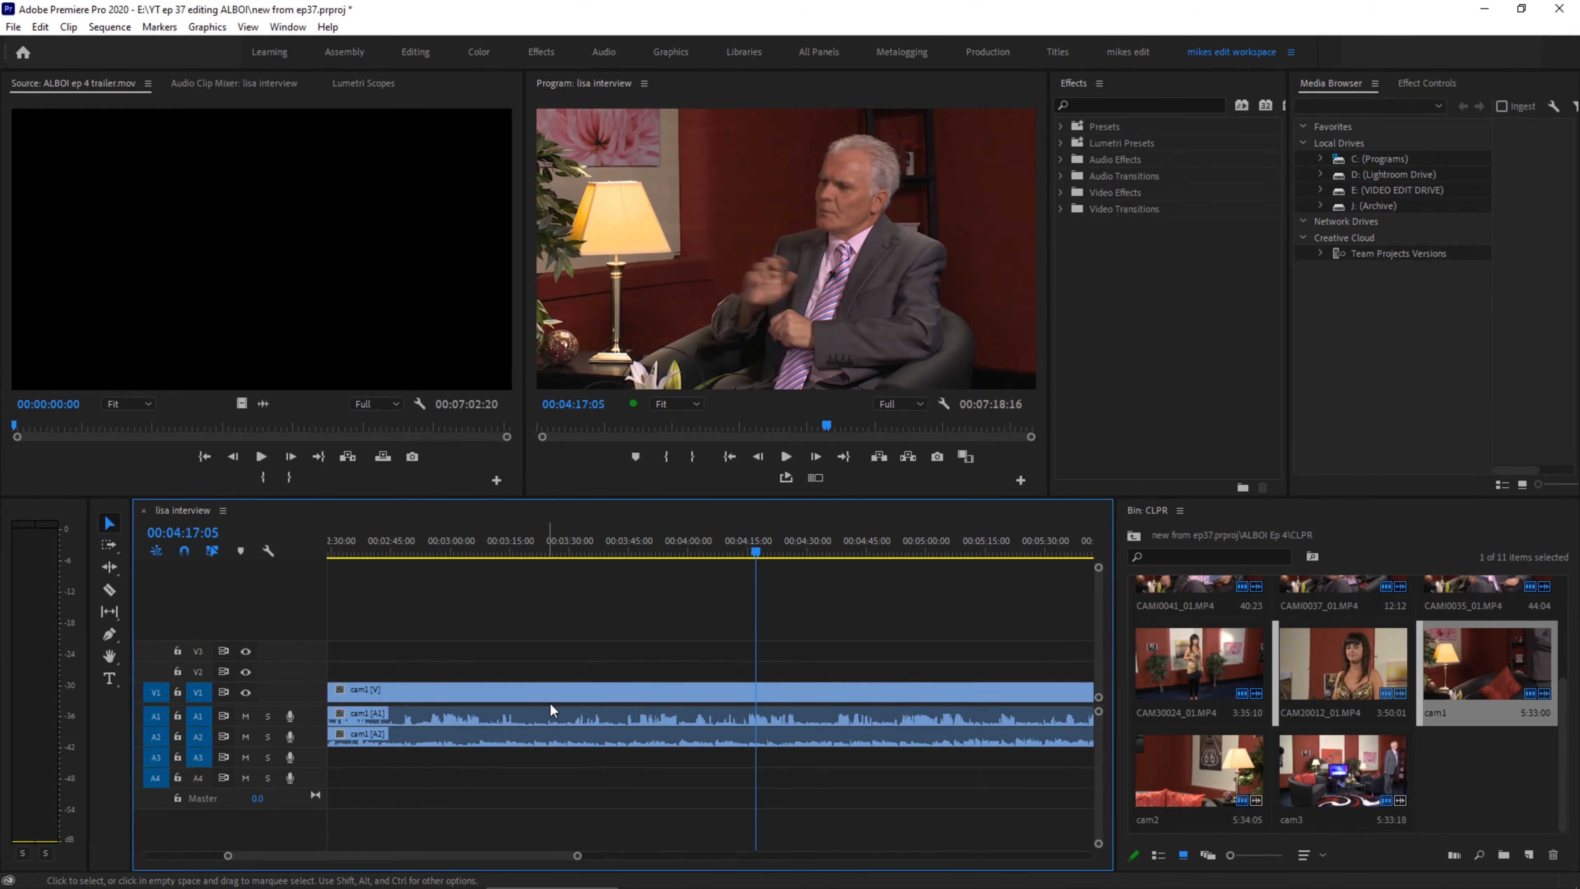
Unlink the cam1 clips, adjust the gain of the A2 audio by 4 dB, and preview the sound.
left_click(553, 743)
right_click(553, 743)
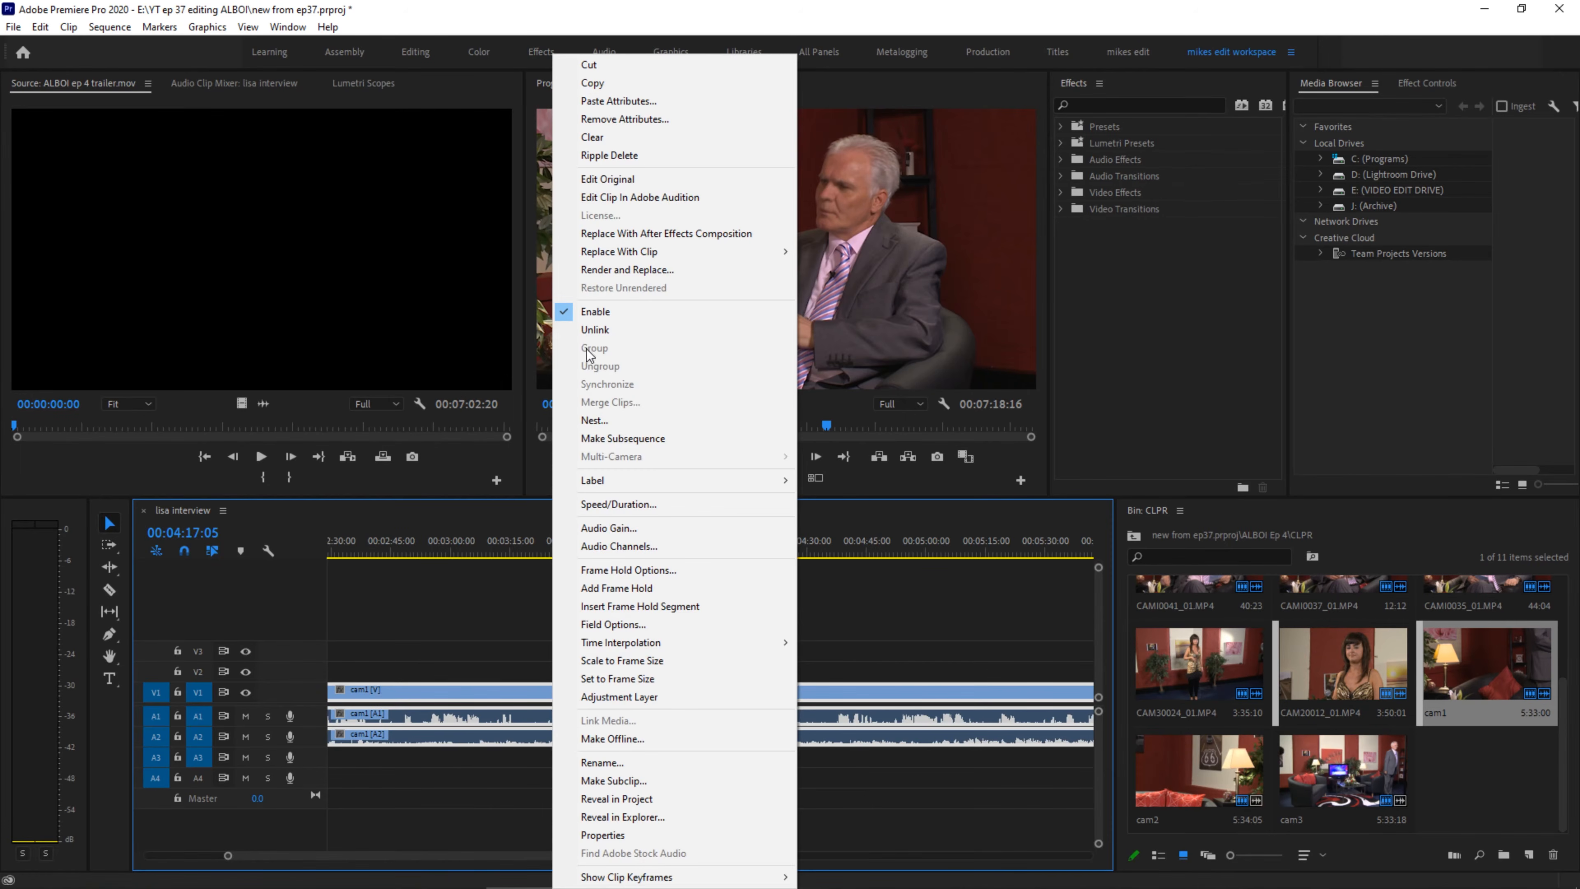
left_click(592, 331)
left_click(600, 740)
right_click(600, 740)
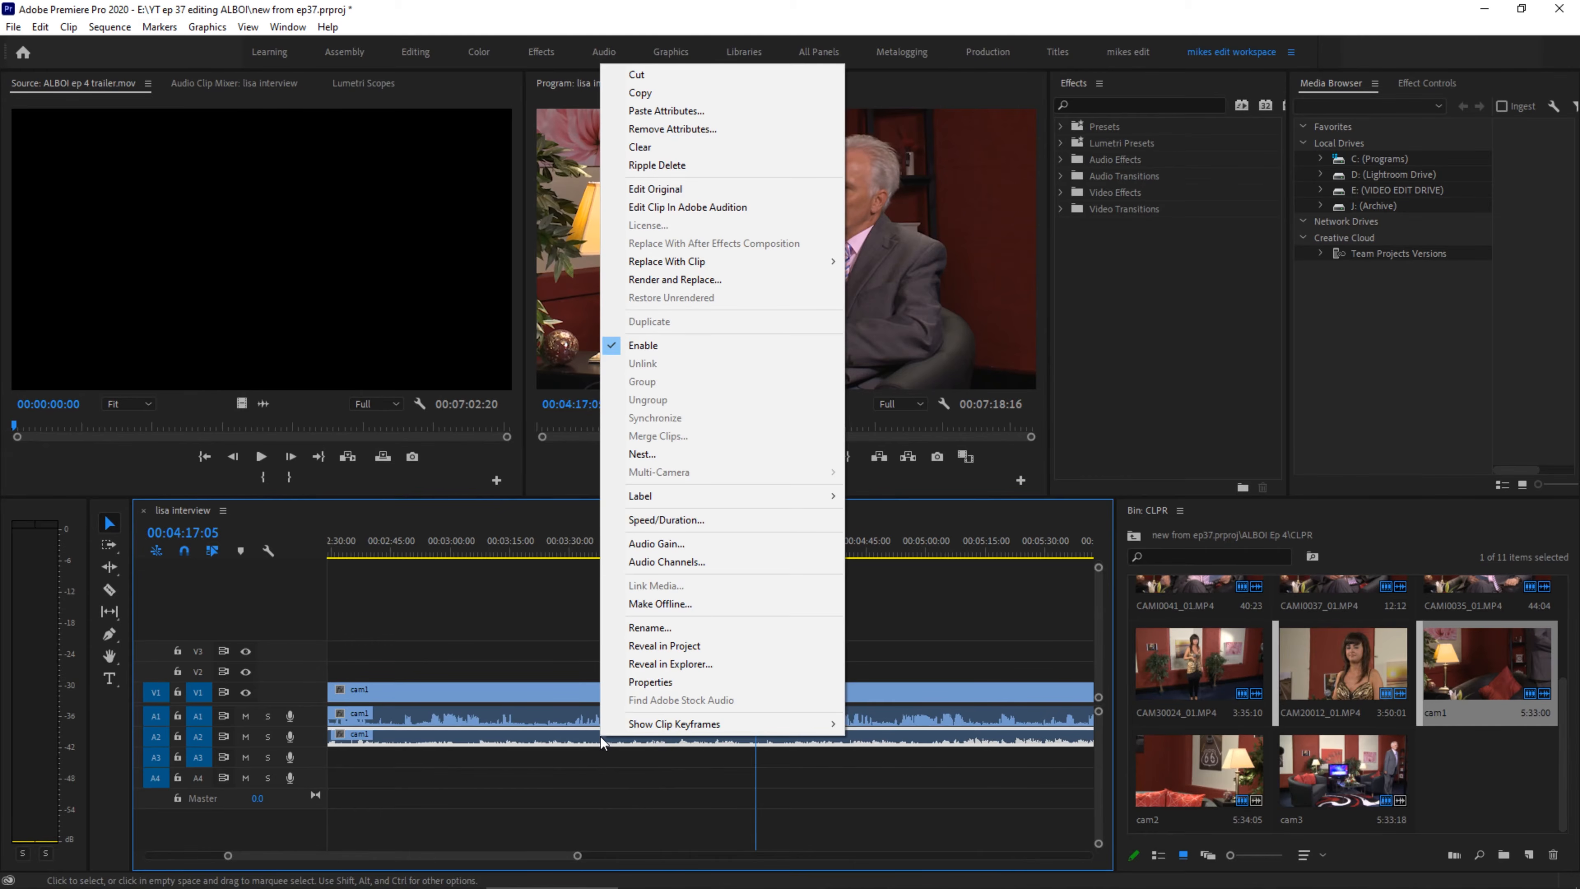
left_click(654, 547)
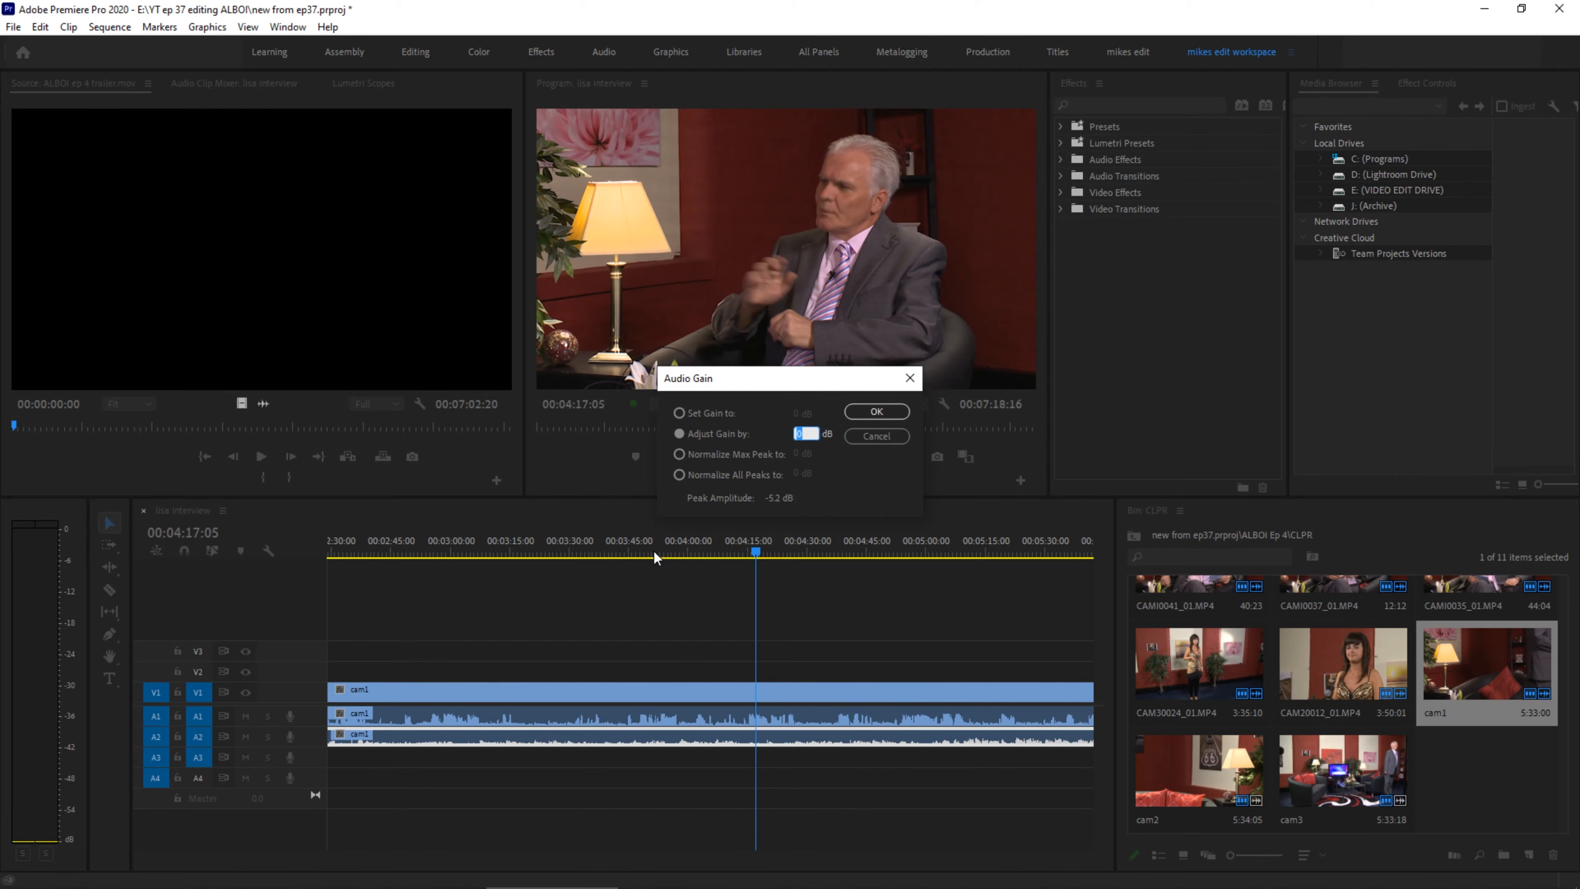
type("4")
key("Return")
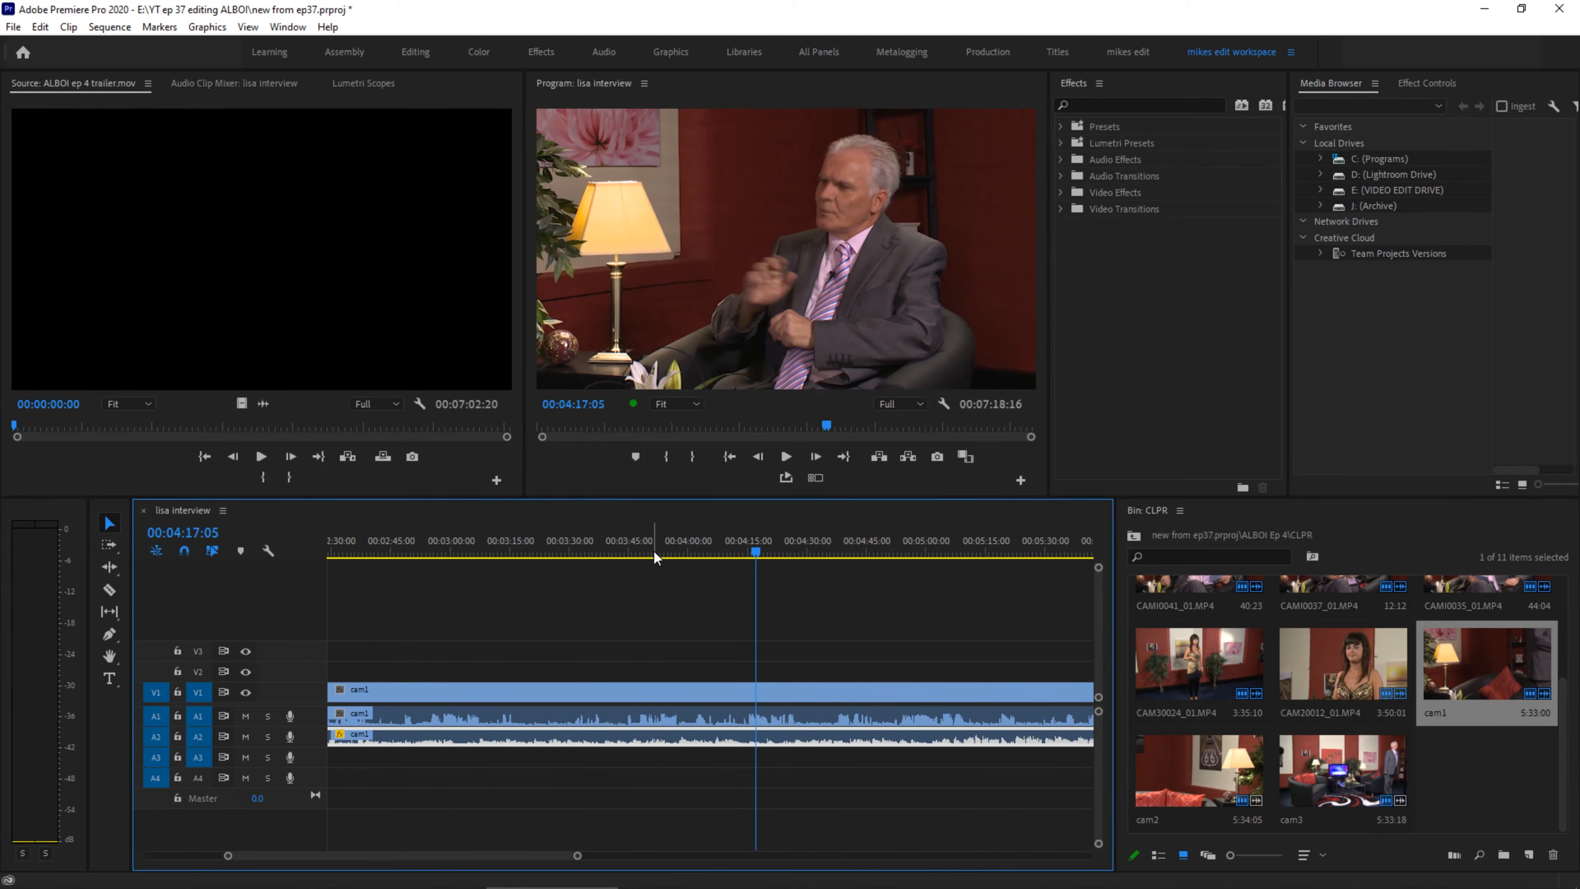
left_click(656, 545)
key("space")
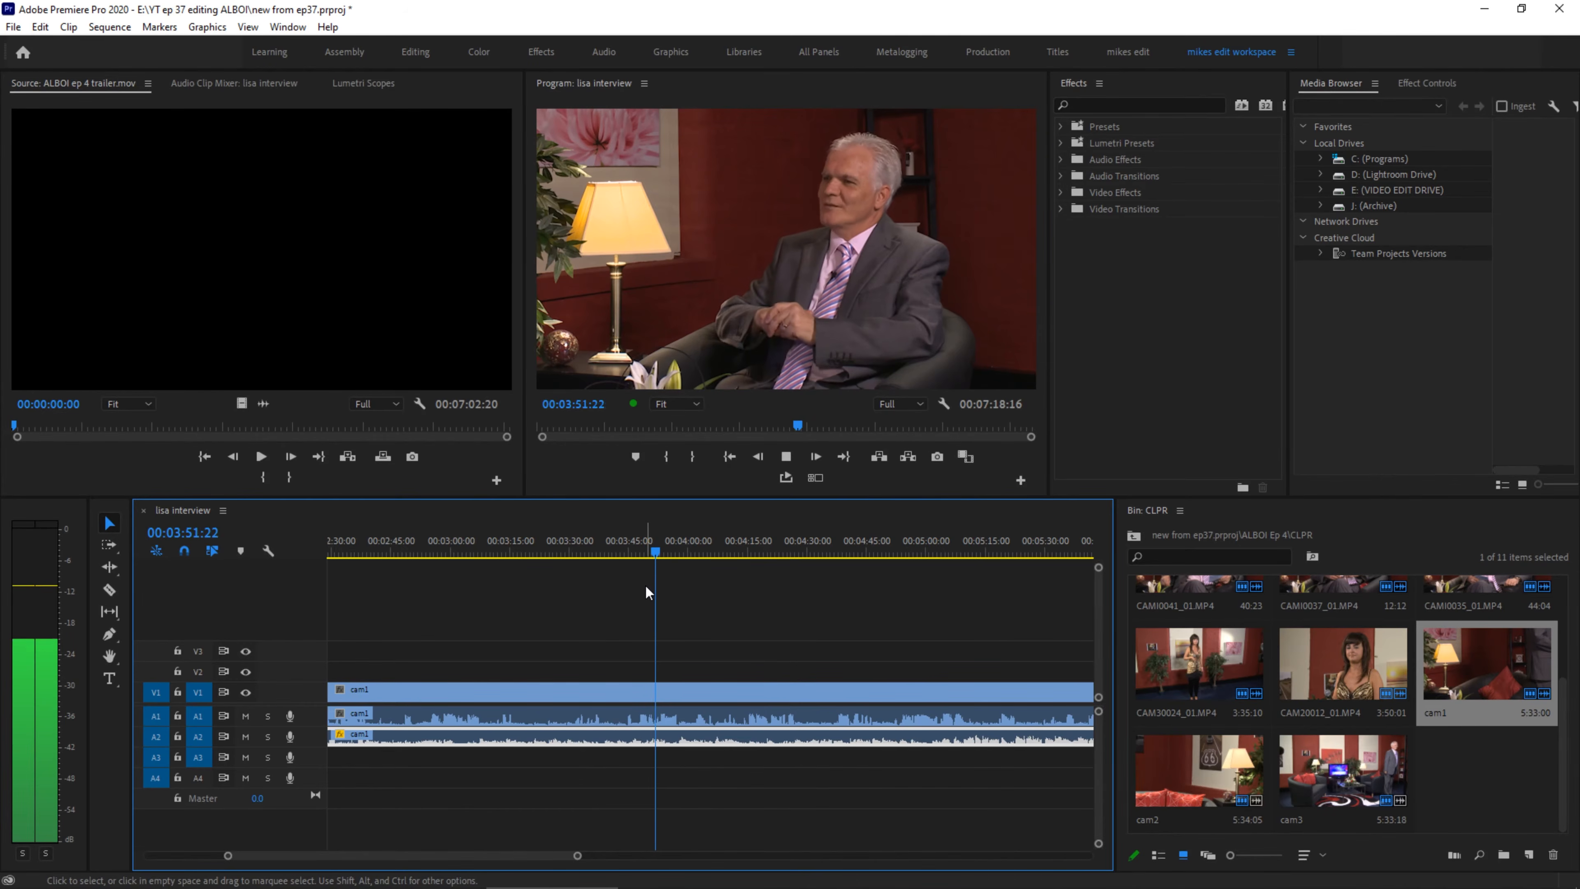
left_click(536, 552)
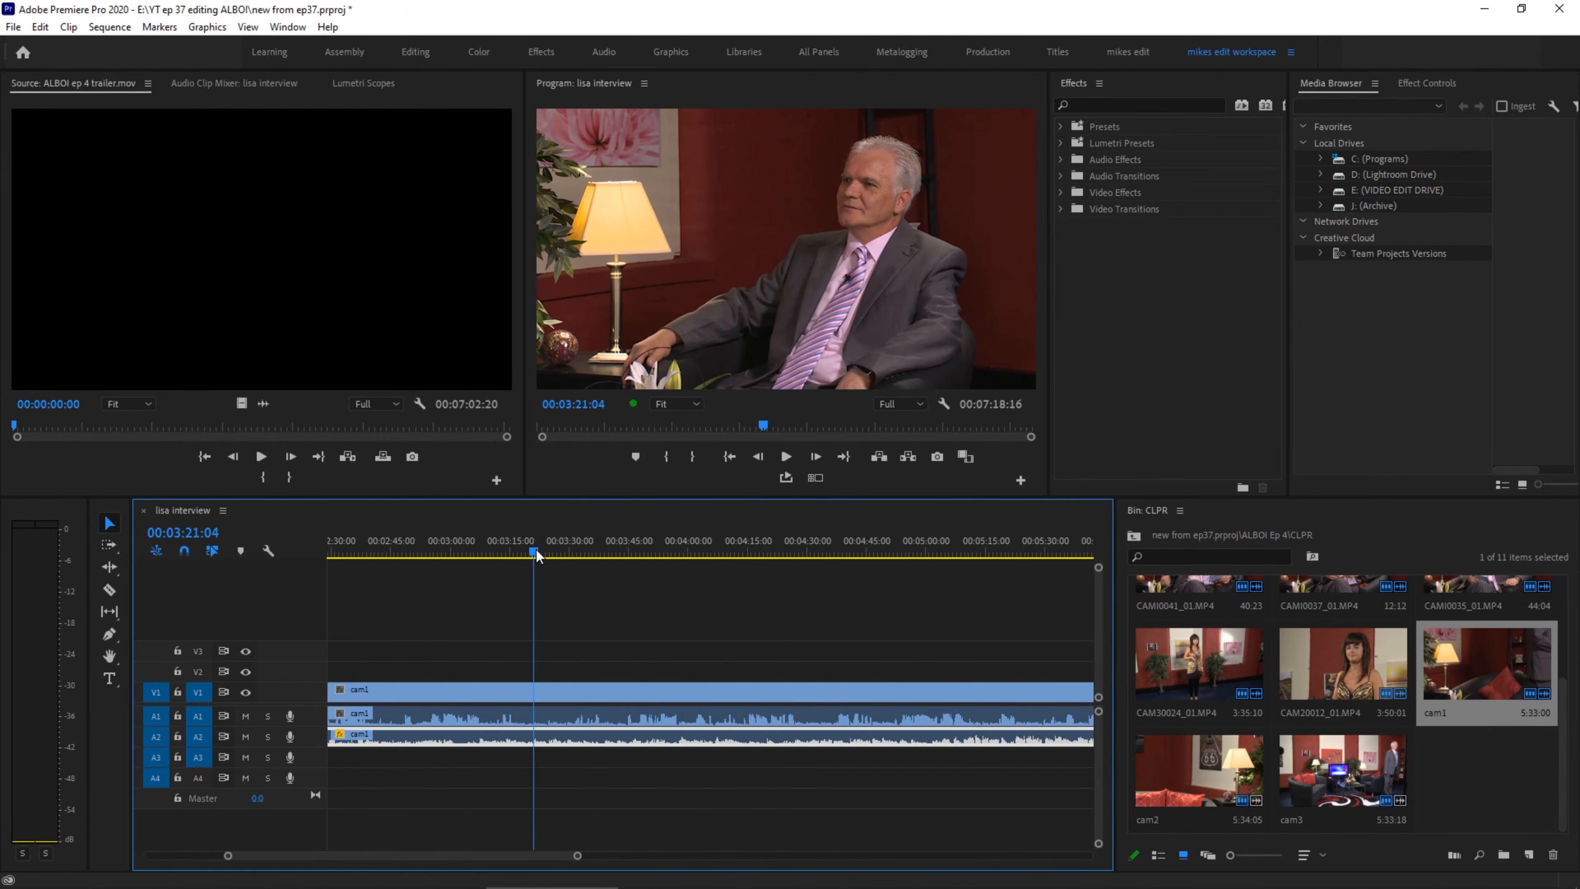
Increase the height of track A2 and link cam1's video clip with its A1 and A2 audio.
key("minus")
left_click_drag(318, 747, 318, 761)
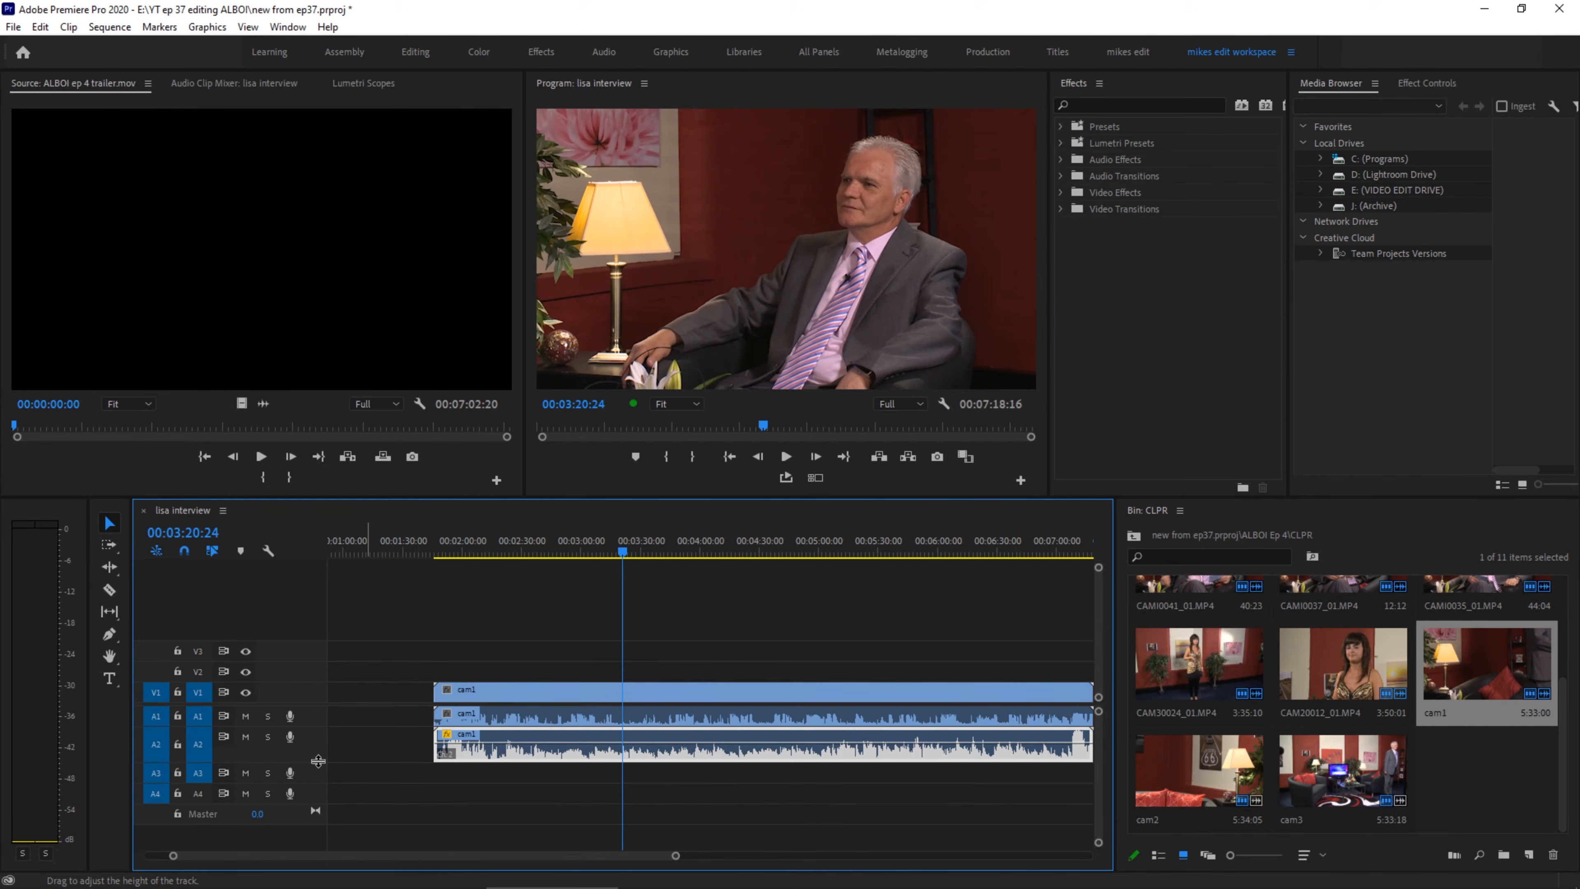
left_click(642, 792)
left_click_drag(667, 653, 749, 784)
right_click(755, 732)
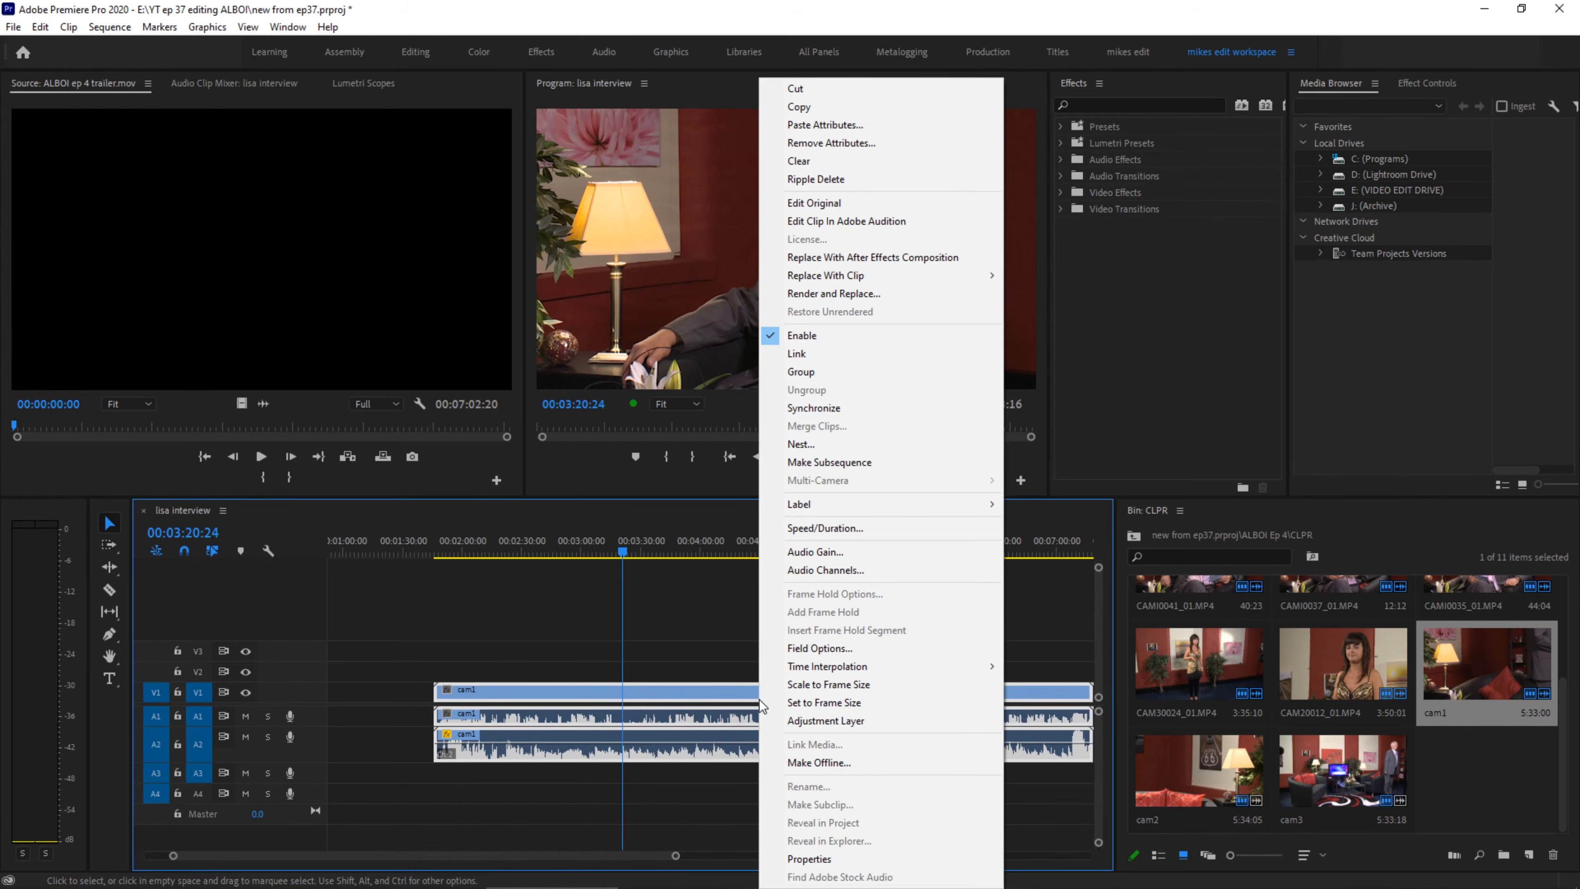
left_click(816, 356)
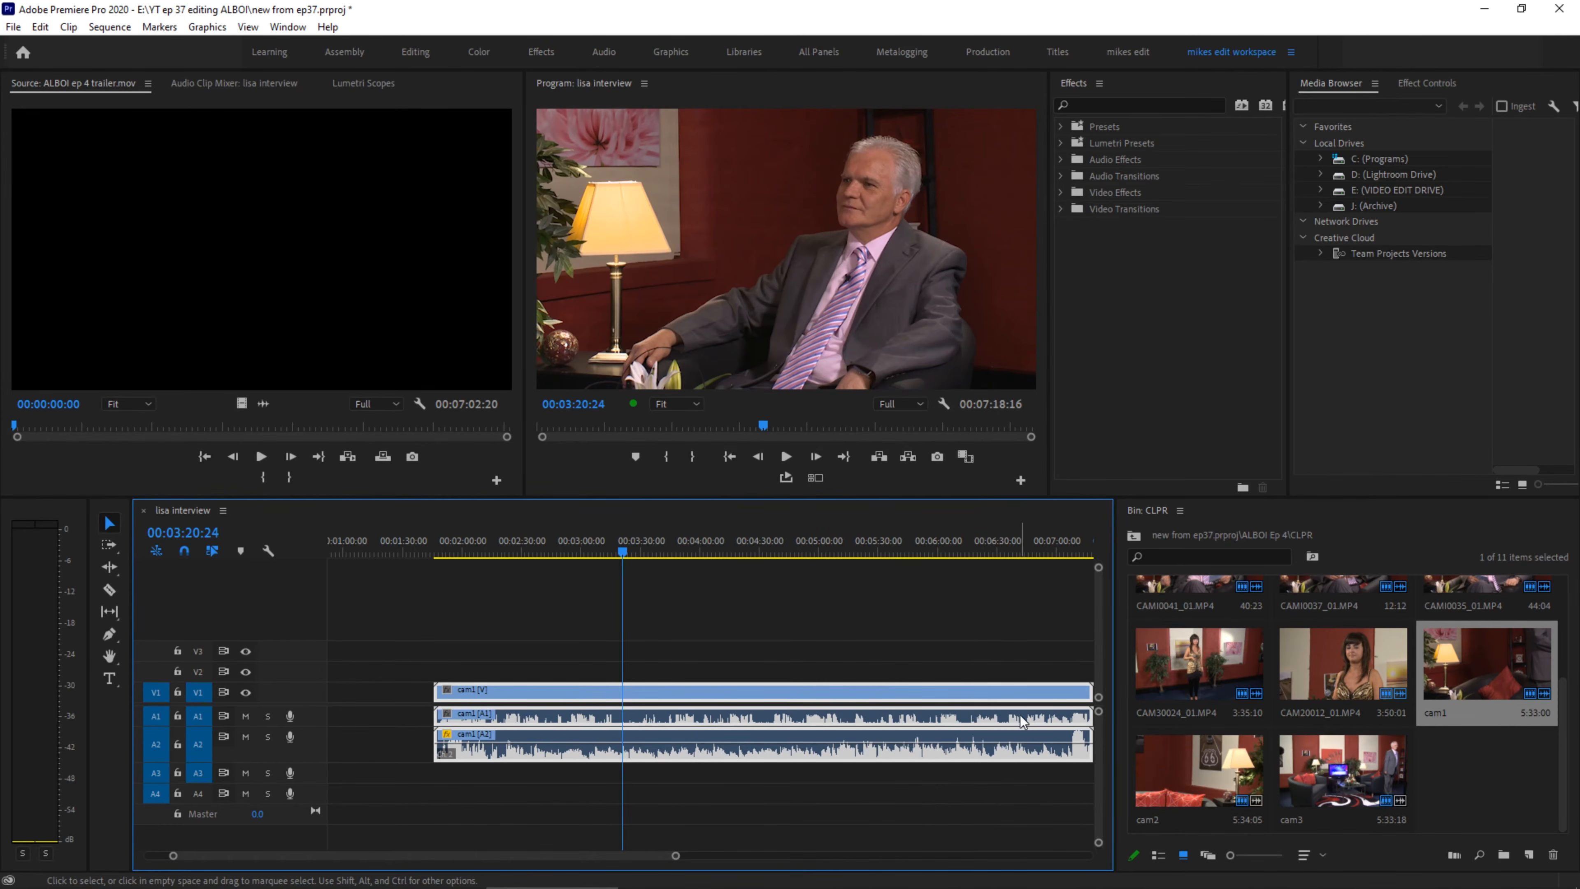
Add cam2 on V2 and A3, aligned with the start of cam1, and increase the height of A3.
left_click(1461, 808)
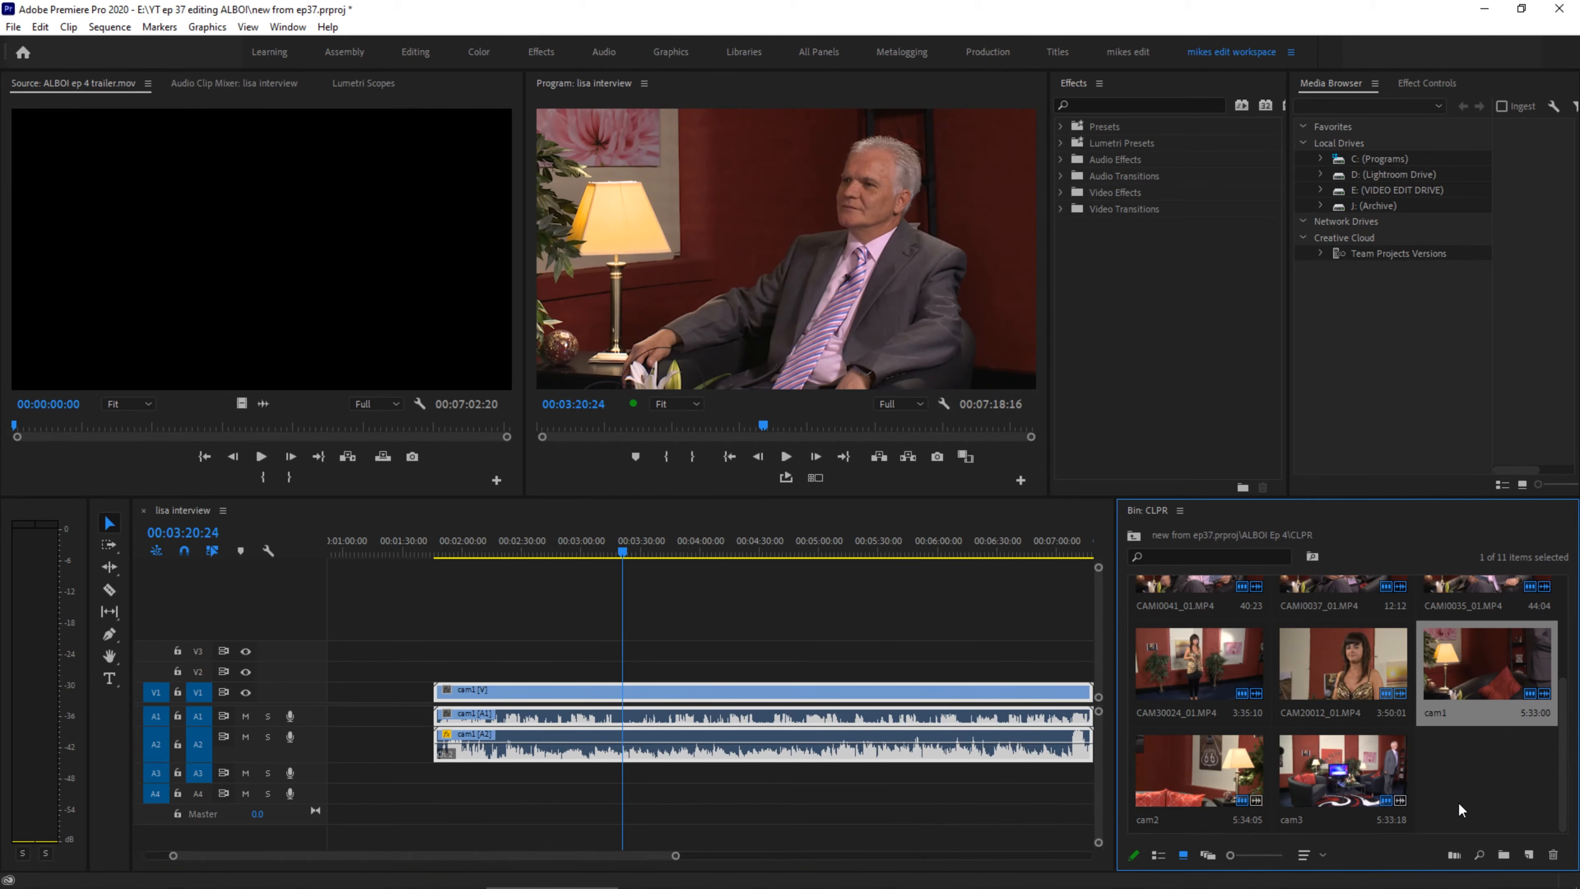
left_click(1175, 778)
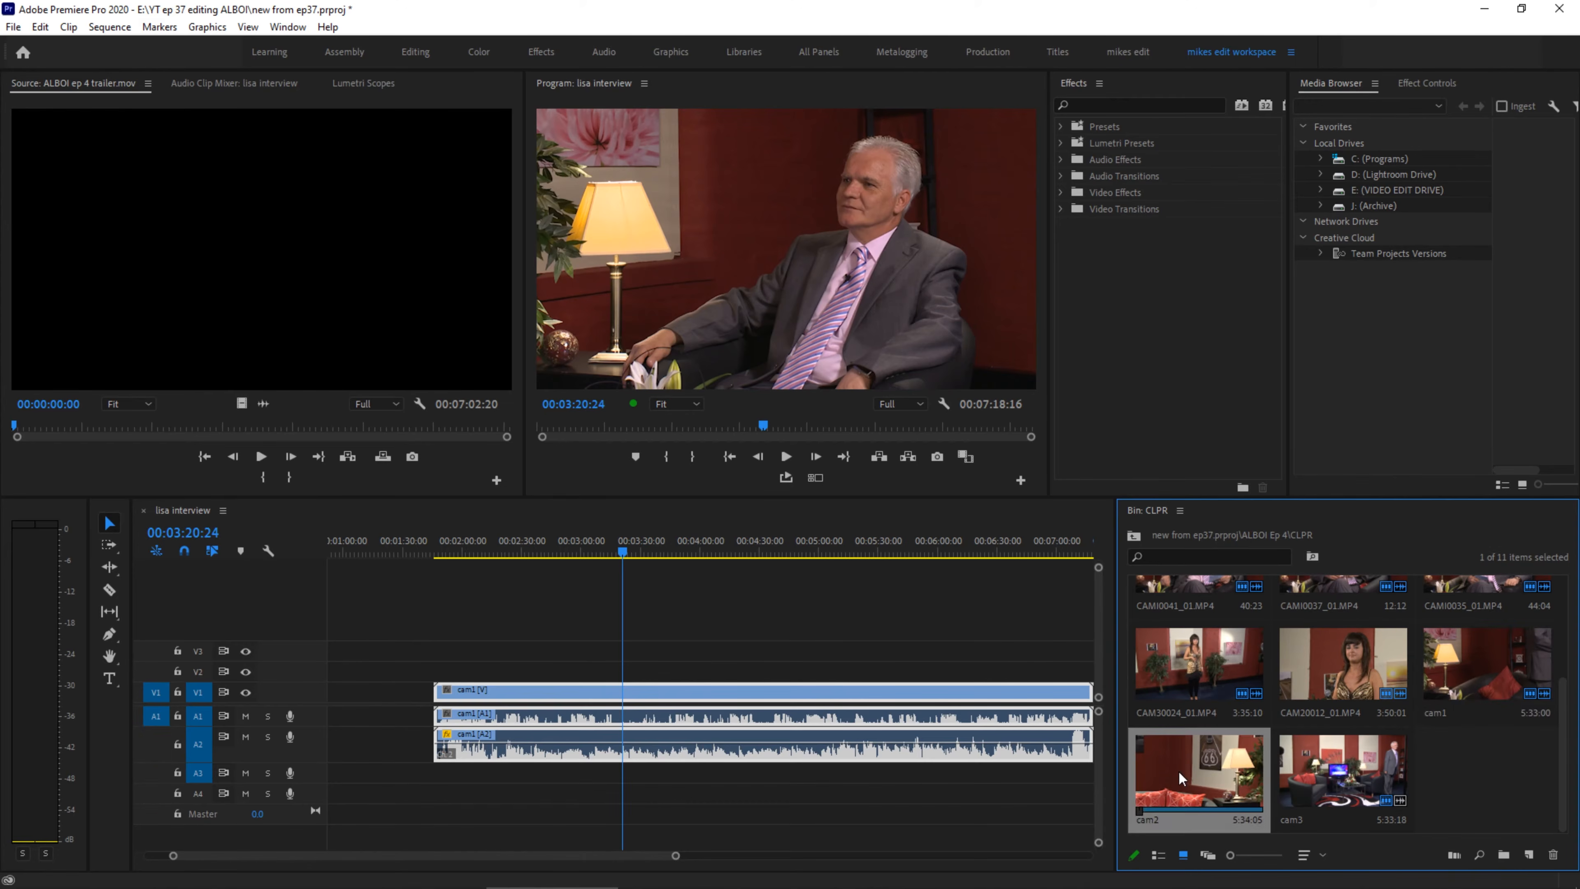
left_click_drag(1182, 778, 1008, 676)
left_click_drag(1026, 776, 464, 782)
left_click_drag(530, 655, 529, 675)
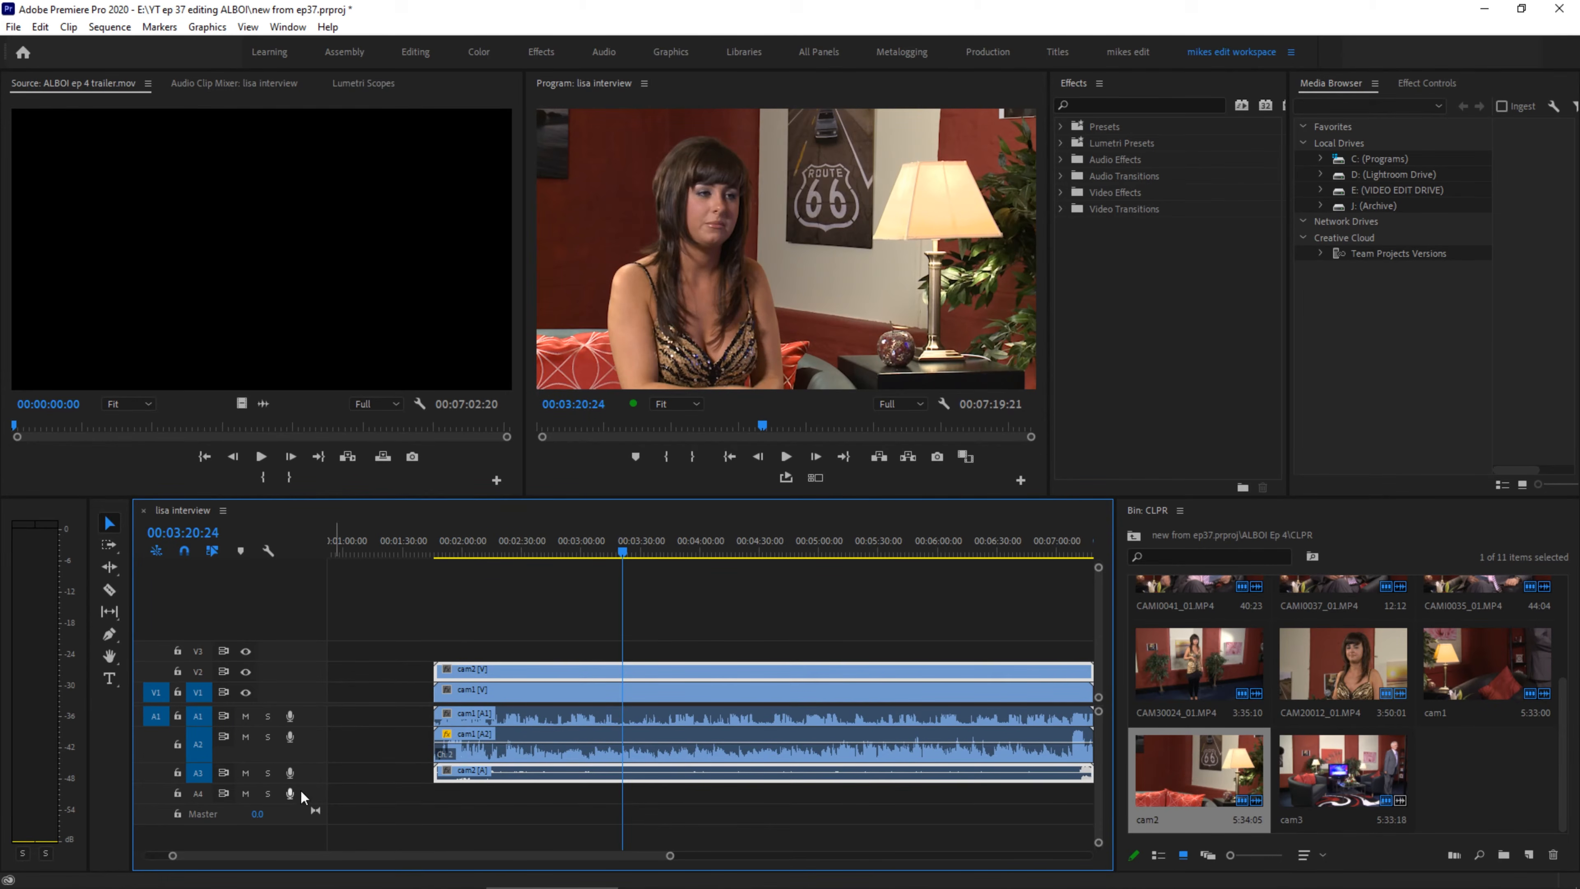
left_click_drag(309, 796, 308, 809)
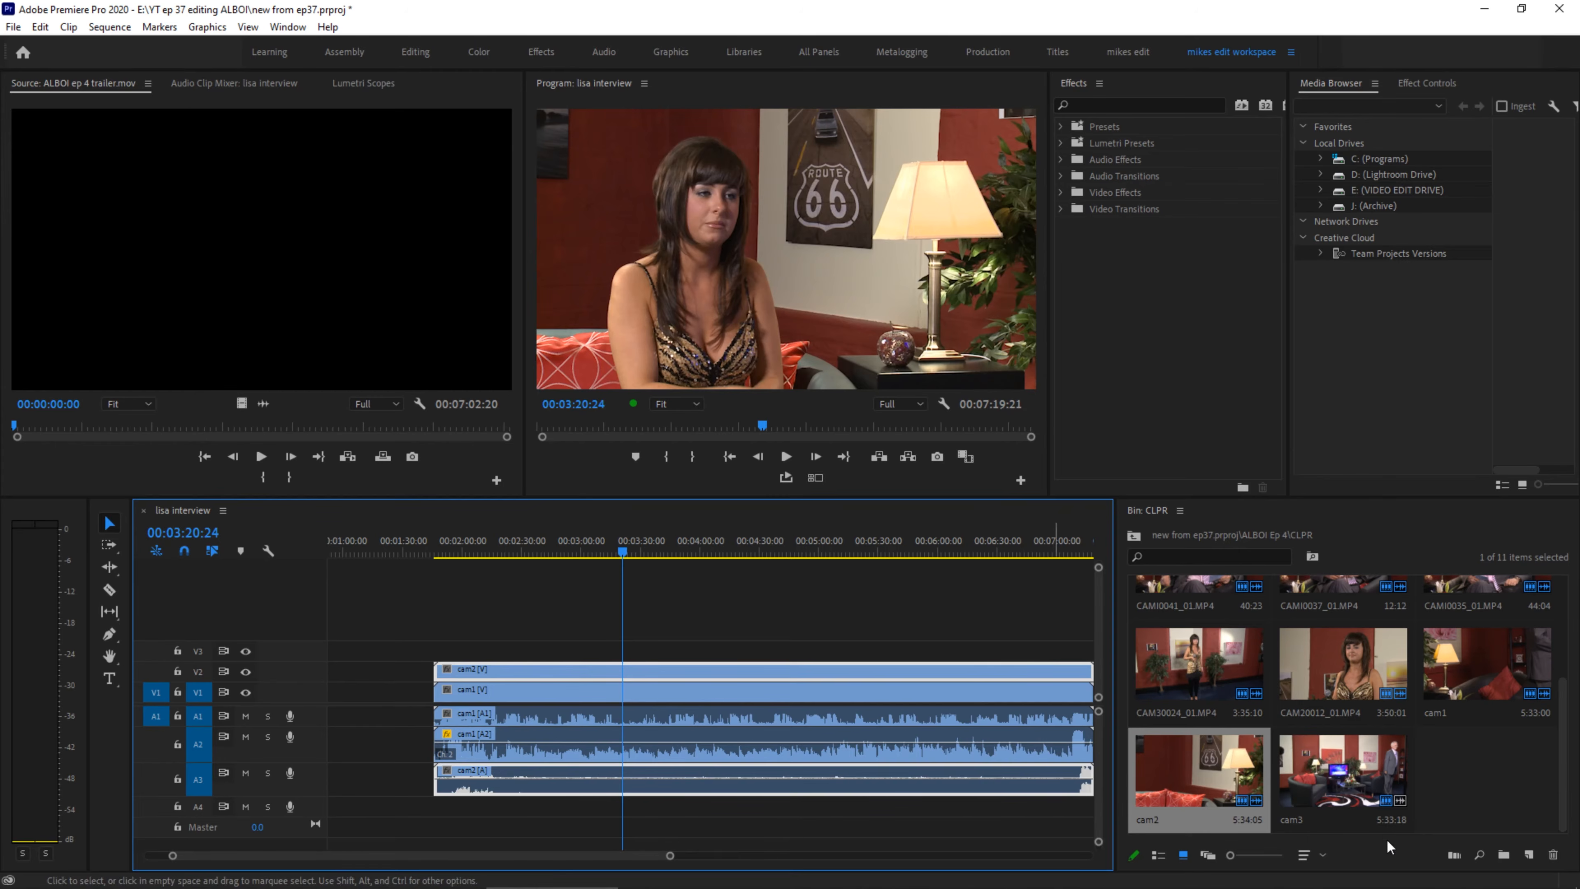
Add cam3 on V3 and A4, aligned with the start of the other camera clips.
left_click(1335, 771)
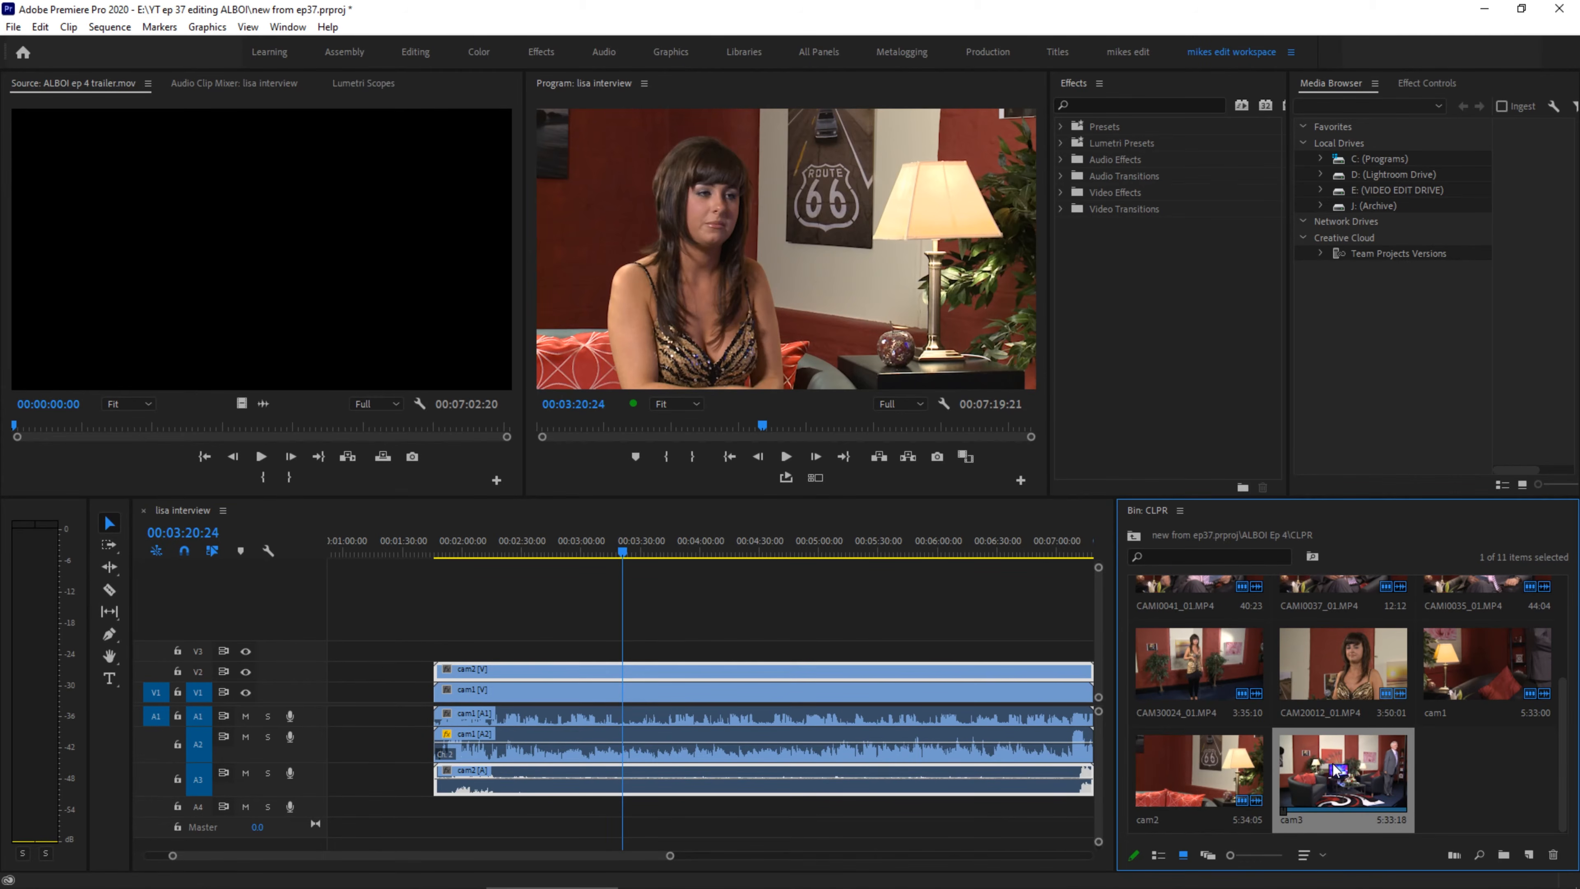
left_click_drag(1344, 766, 474, 657)
key("backslash")
Synchronize the cam1, cam2 and cam3 clips by audio using track channel 1, and preview the result.
left_click_drag(713, 595, 852, 847)
right_click(854, 669)
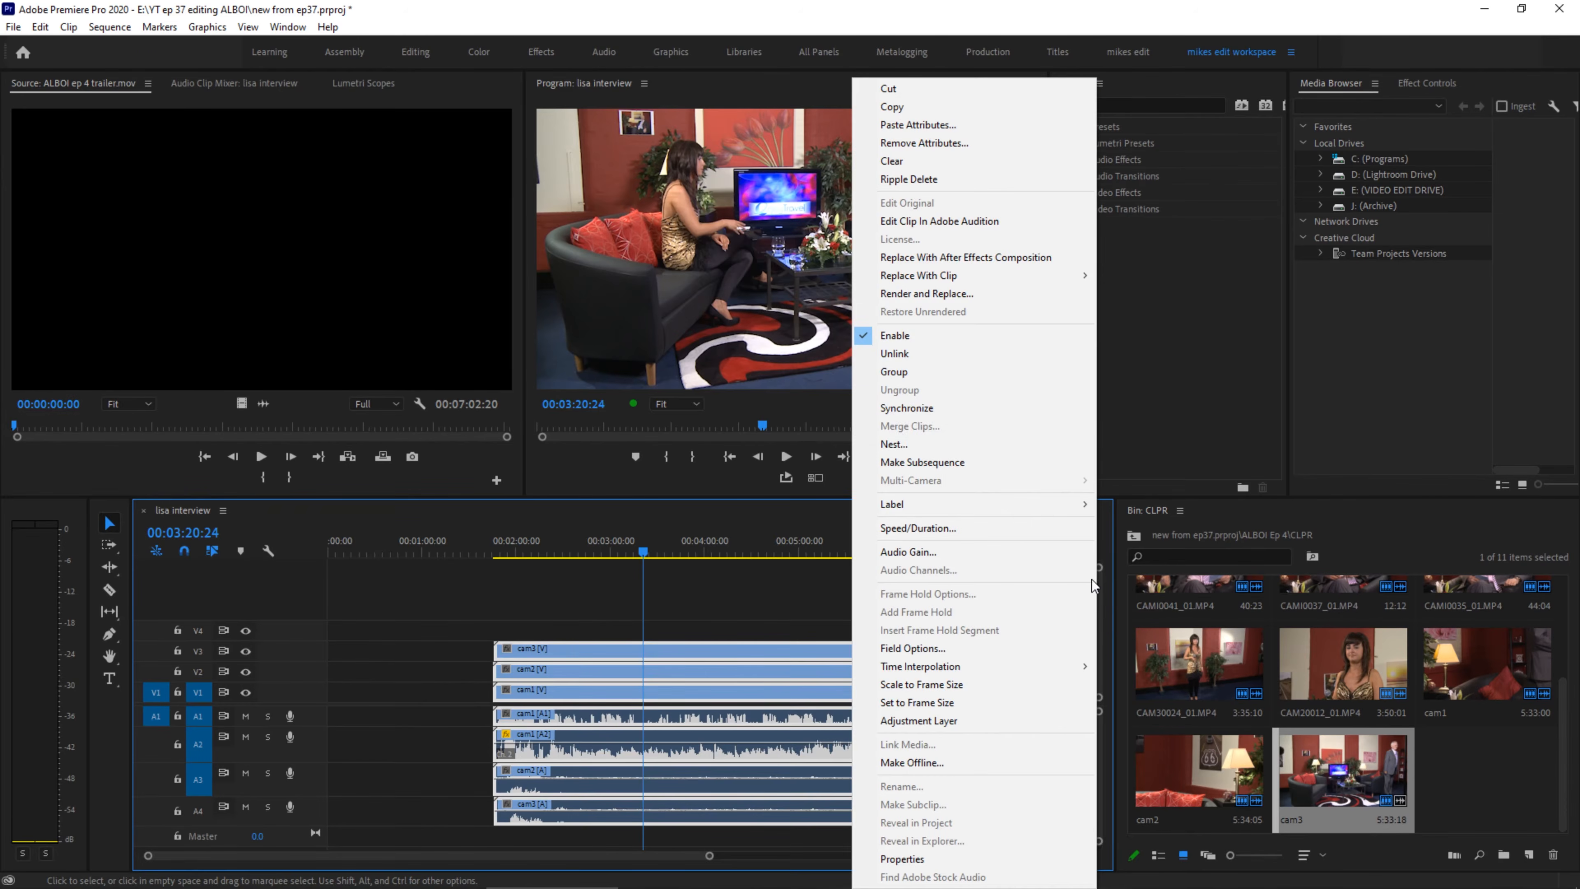
left_click(893, 408)
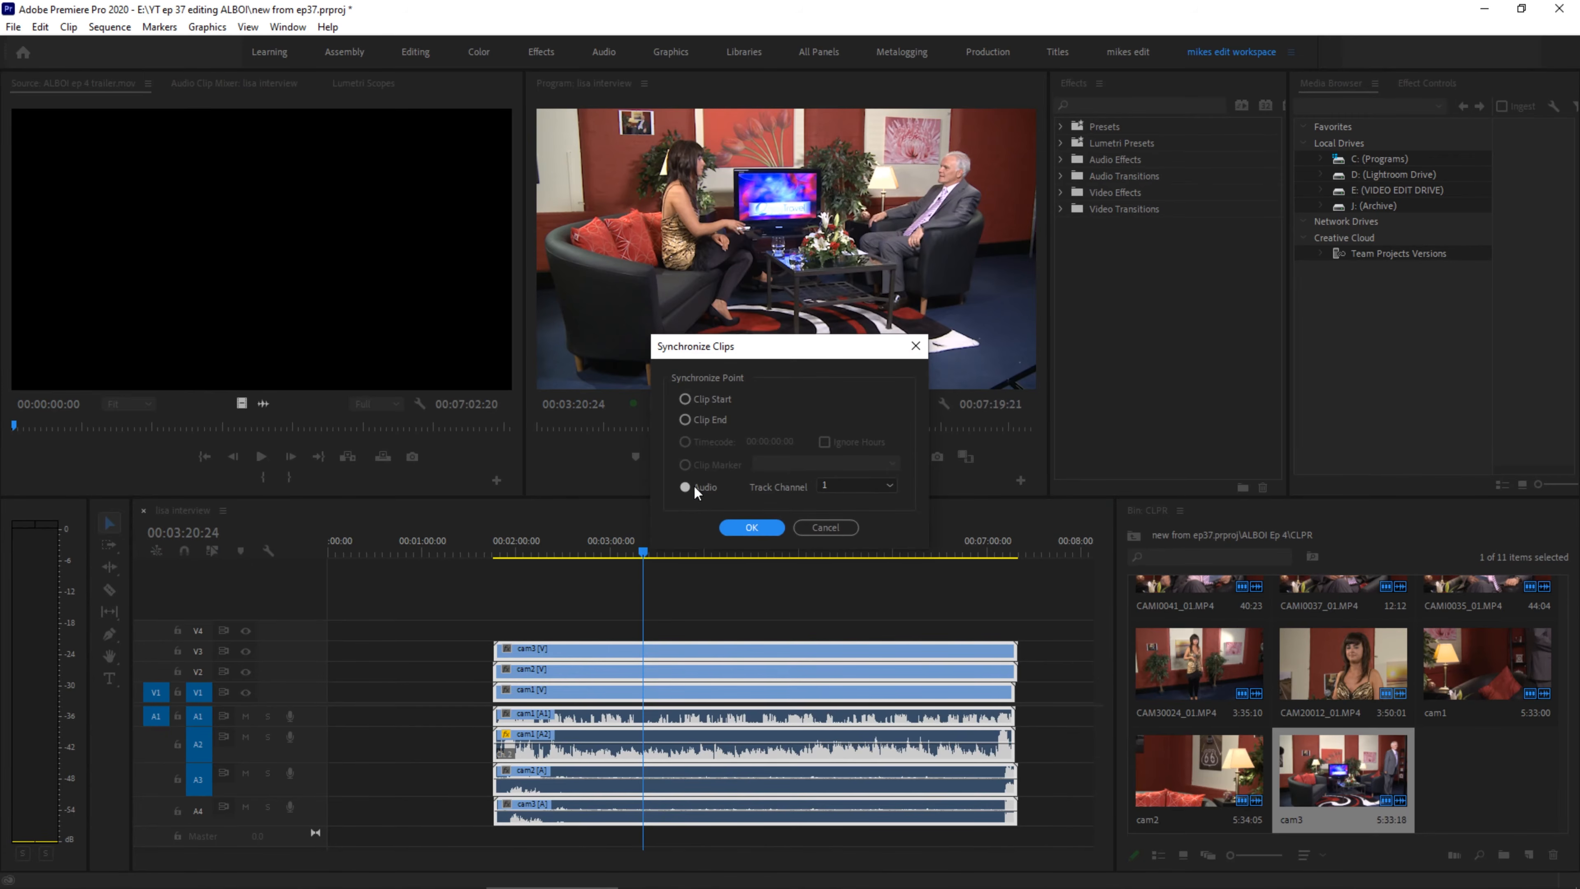
left_click(753, 527)
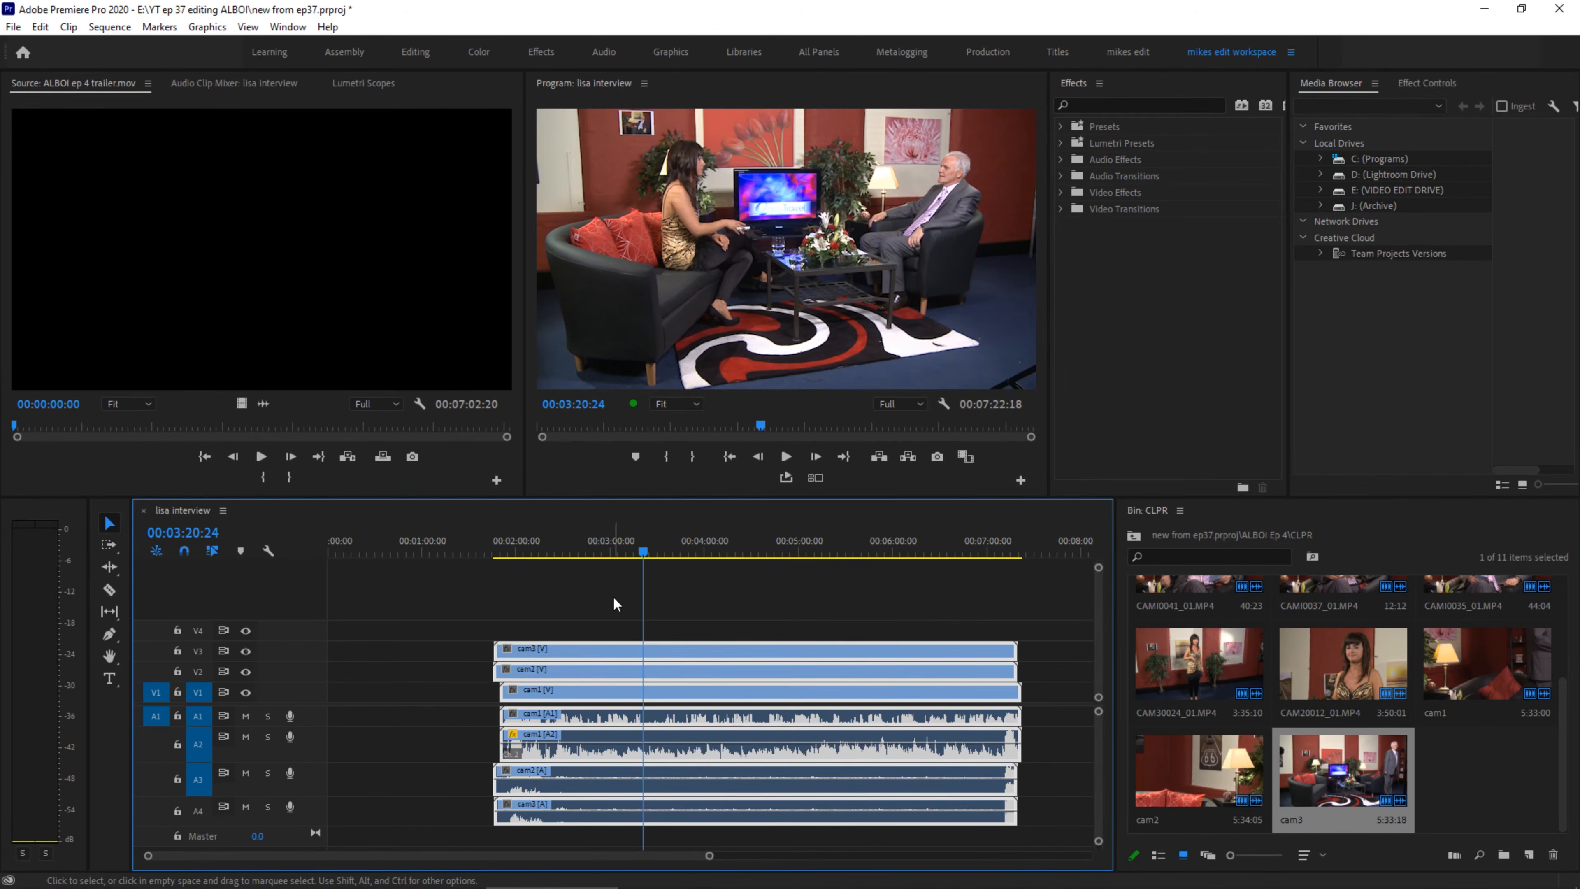
key("space")
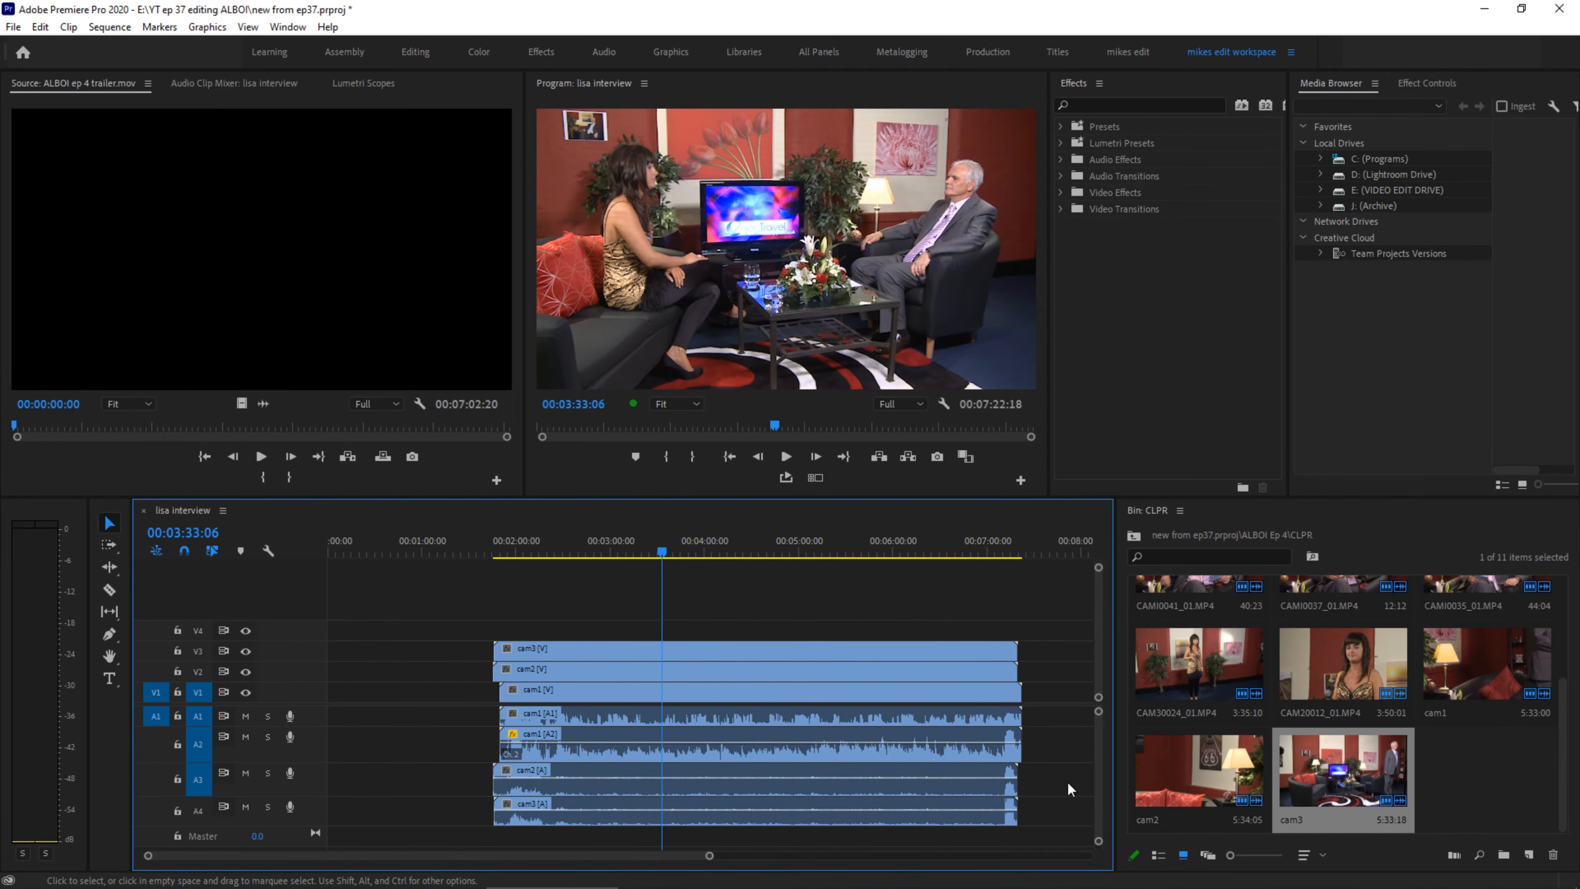
Unlink all the camera clips, delete the cam2 and cam3 audio so only cam1's sound remains, and preview the result.
left_click(965, 794)
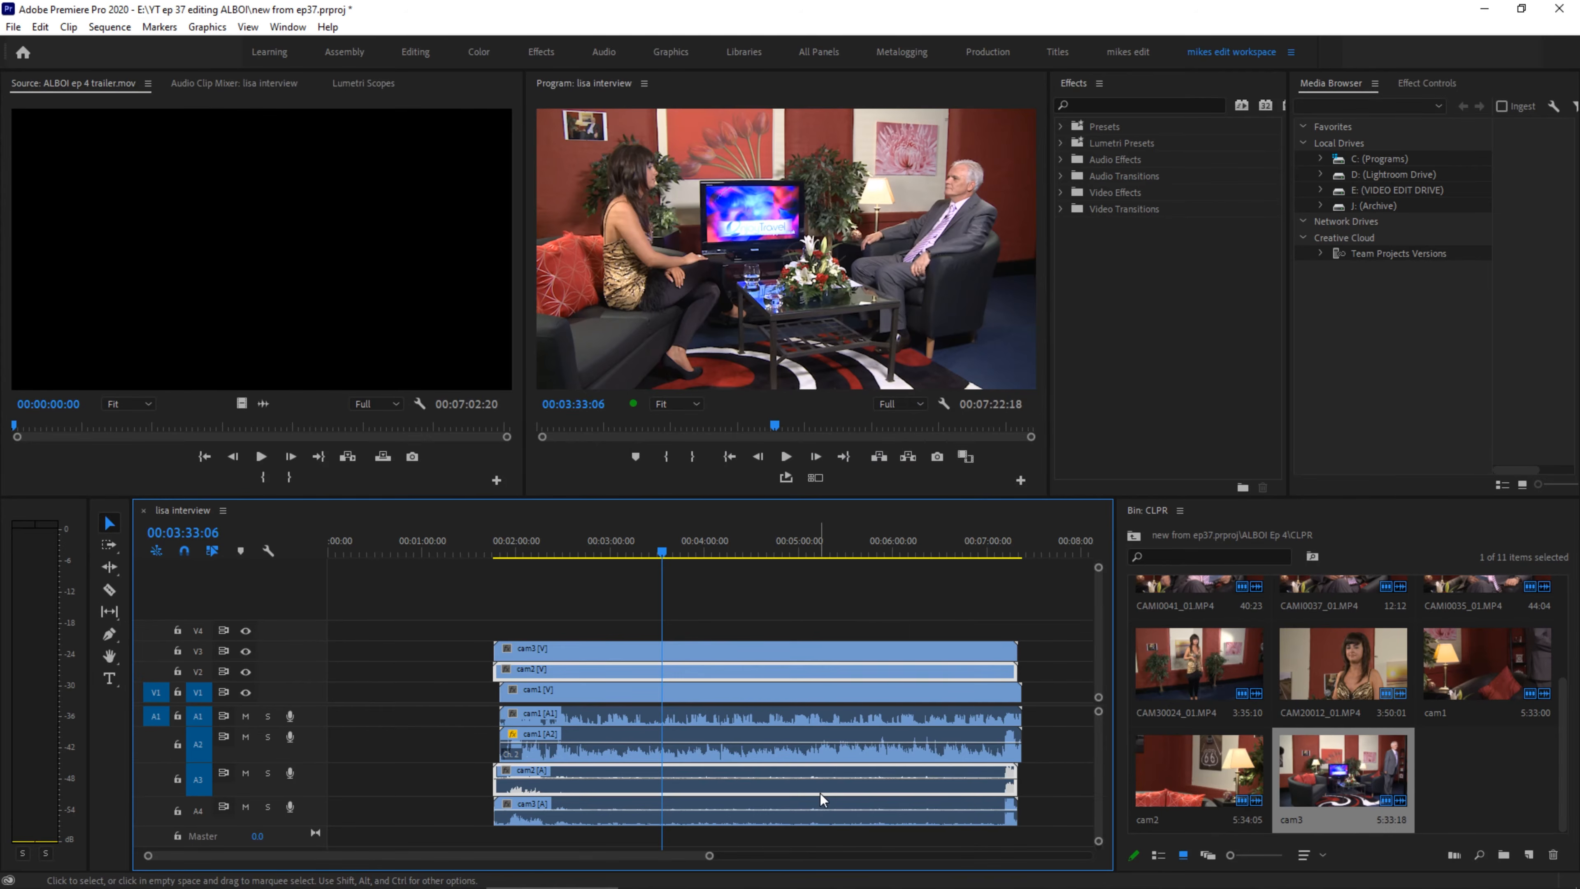
left_click_drag(773, 598, 899, 854)
right_click(873, 664)
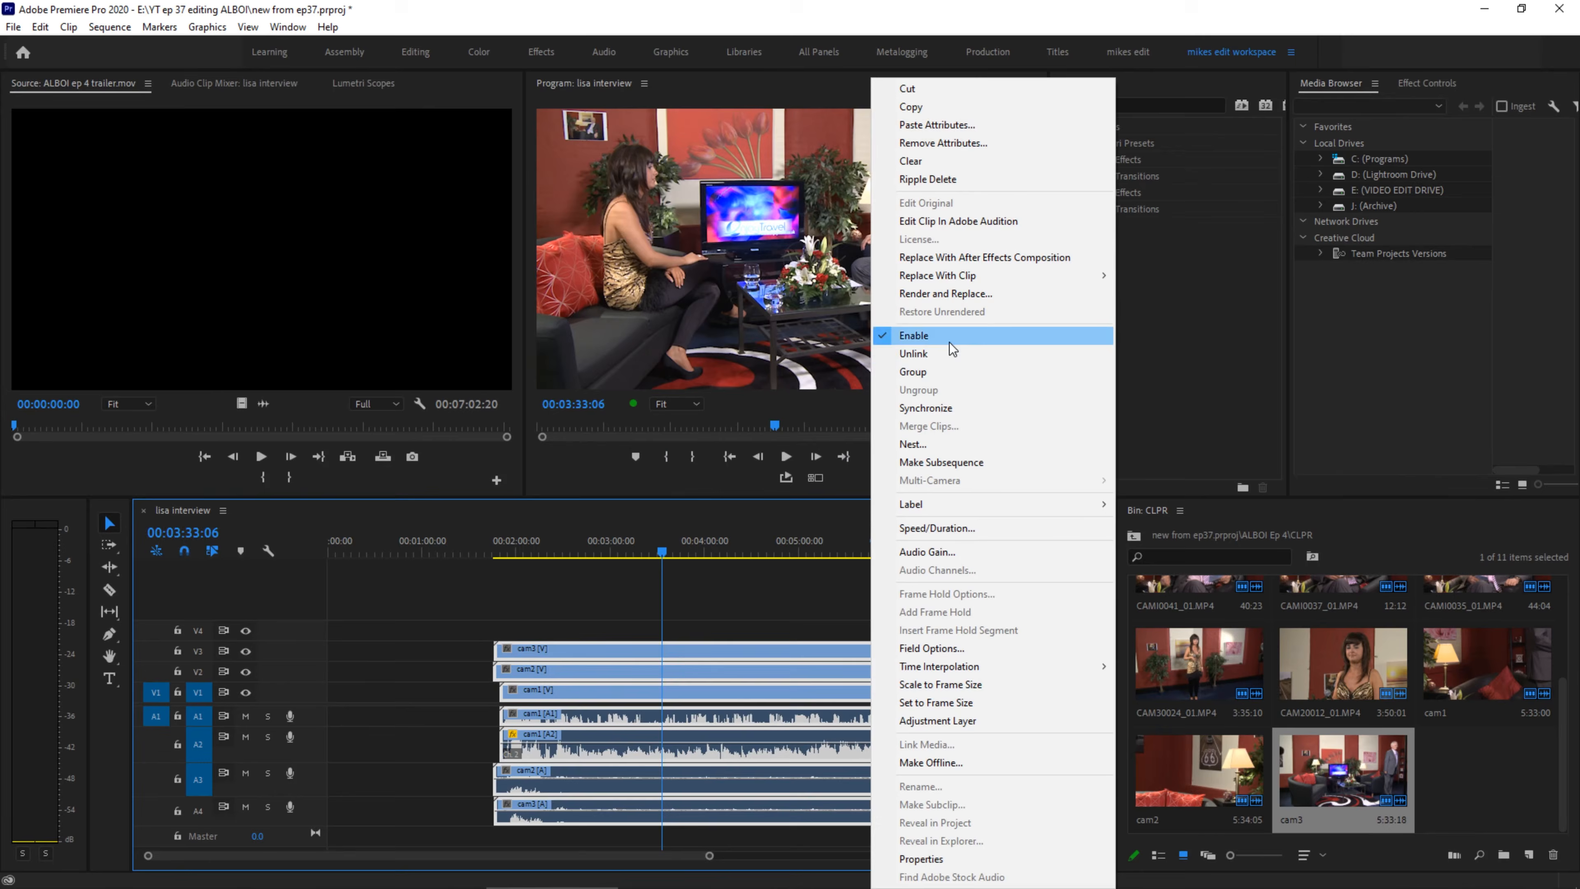
left_click(902, 354)
left_click_drag(1045, 785, 1002, 821)
key("Delete")
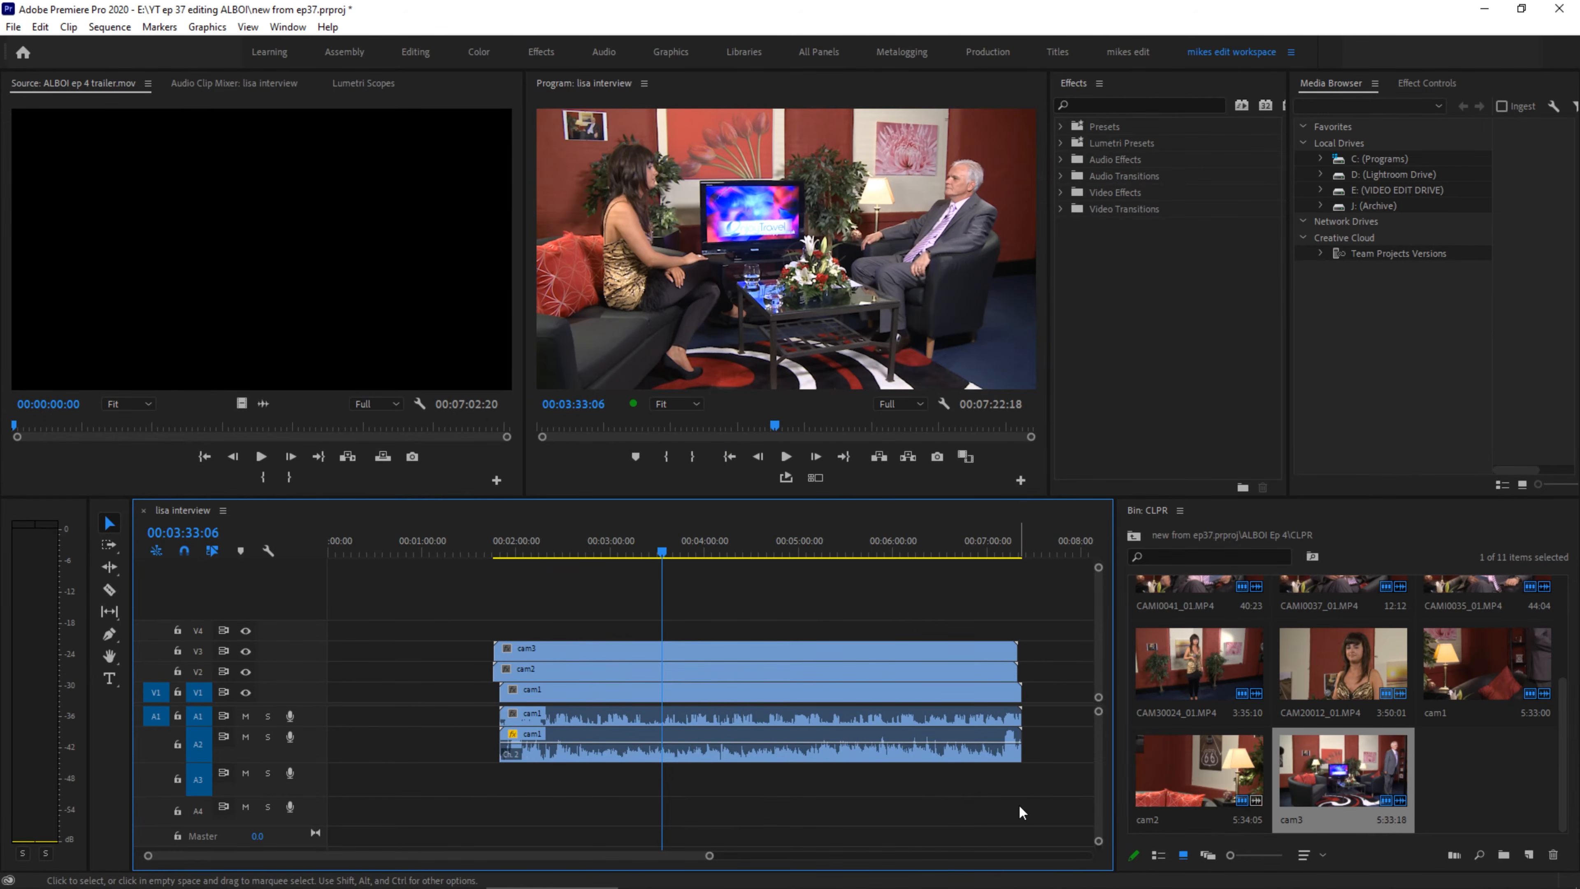
key("space")
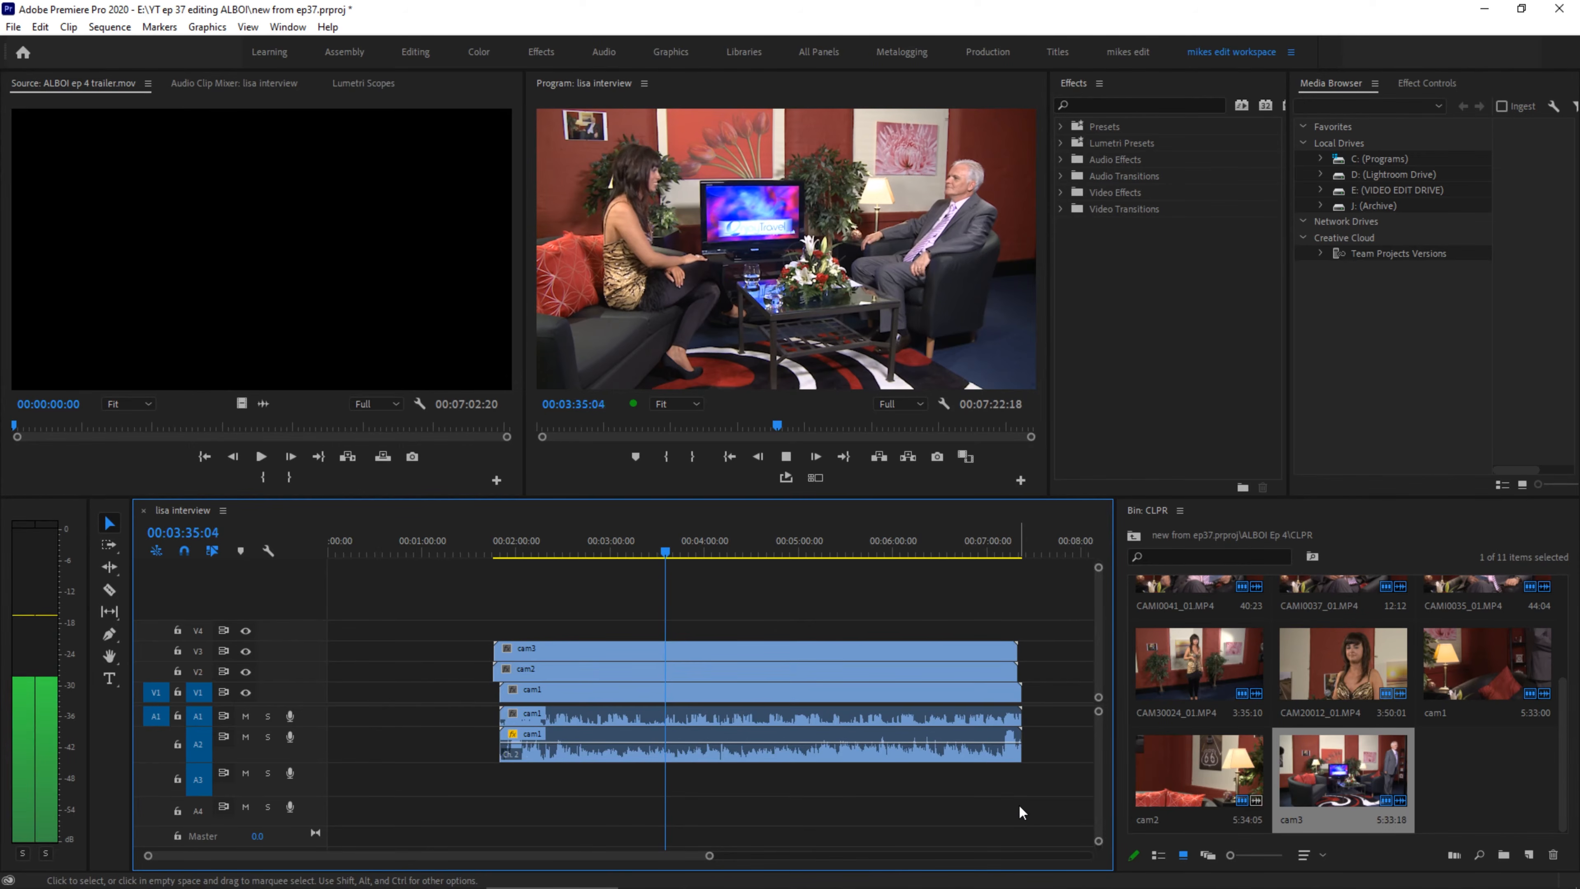
key("space")
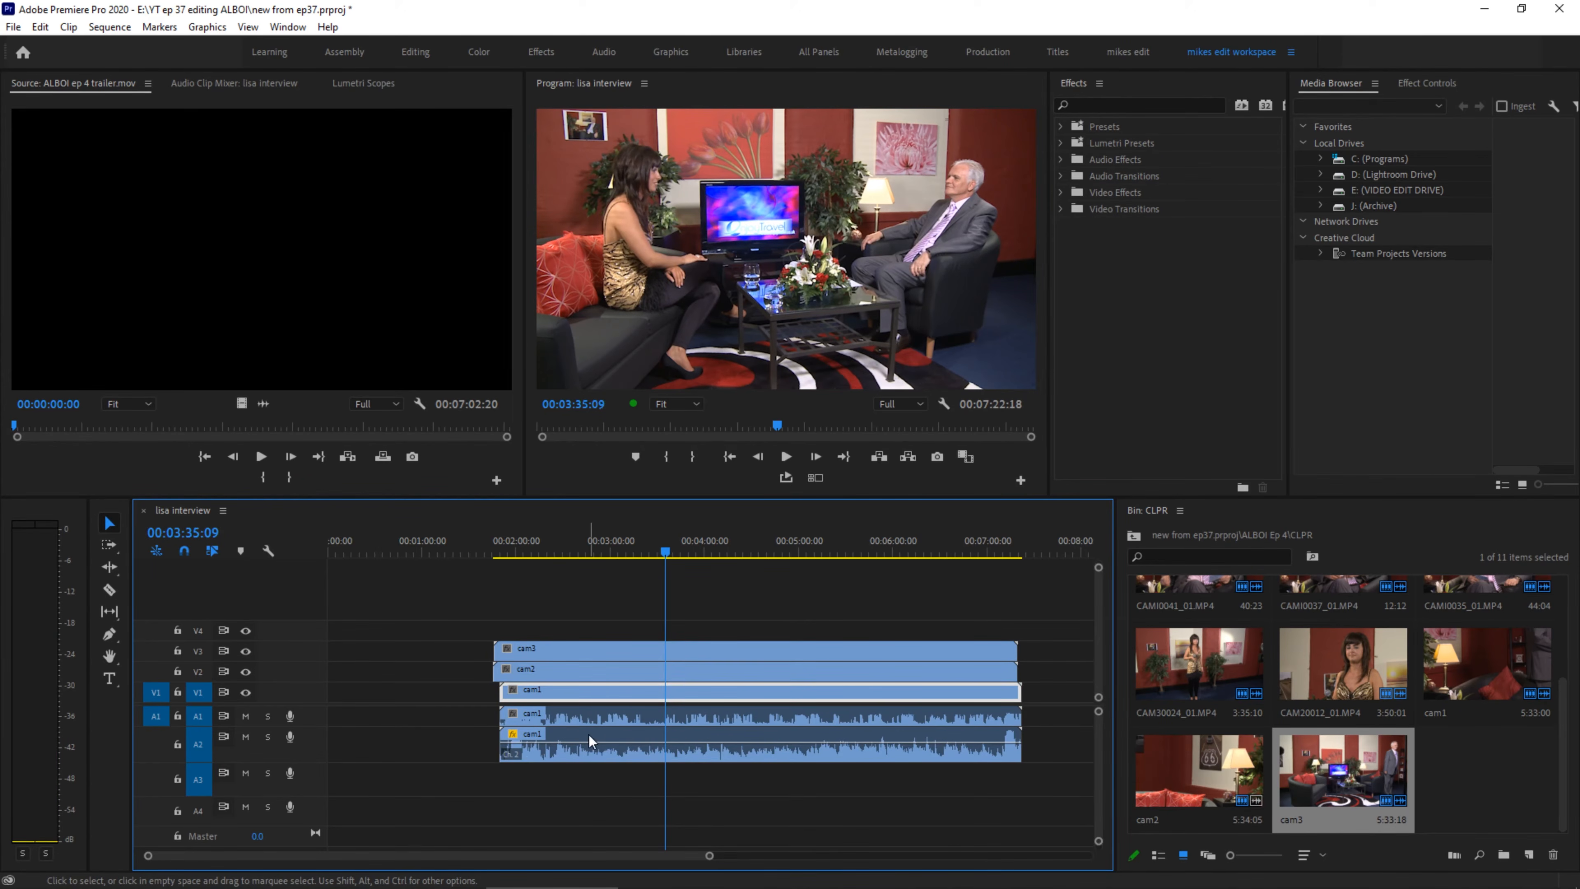
Link the cam1, cam2 and cam3 video clips together with cam1's A1 and A2 audio.
left_click(531, 547)
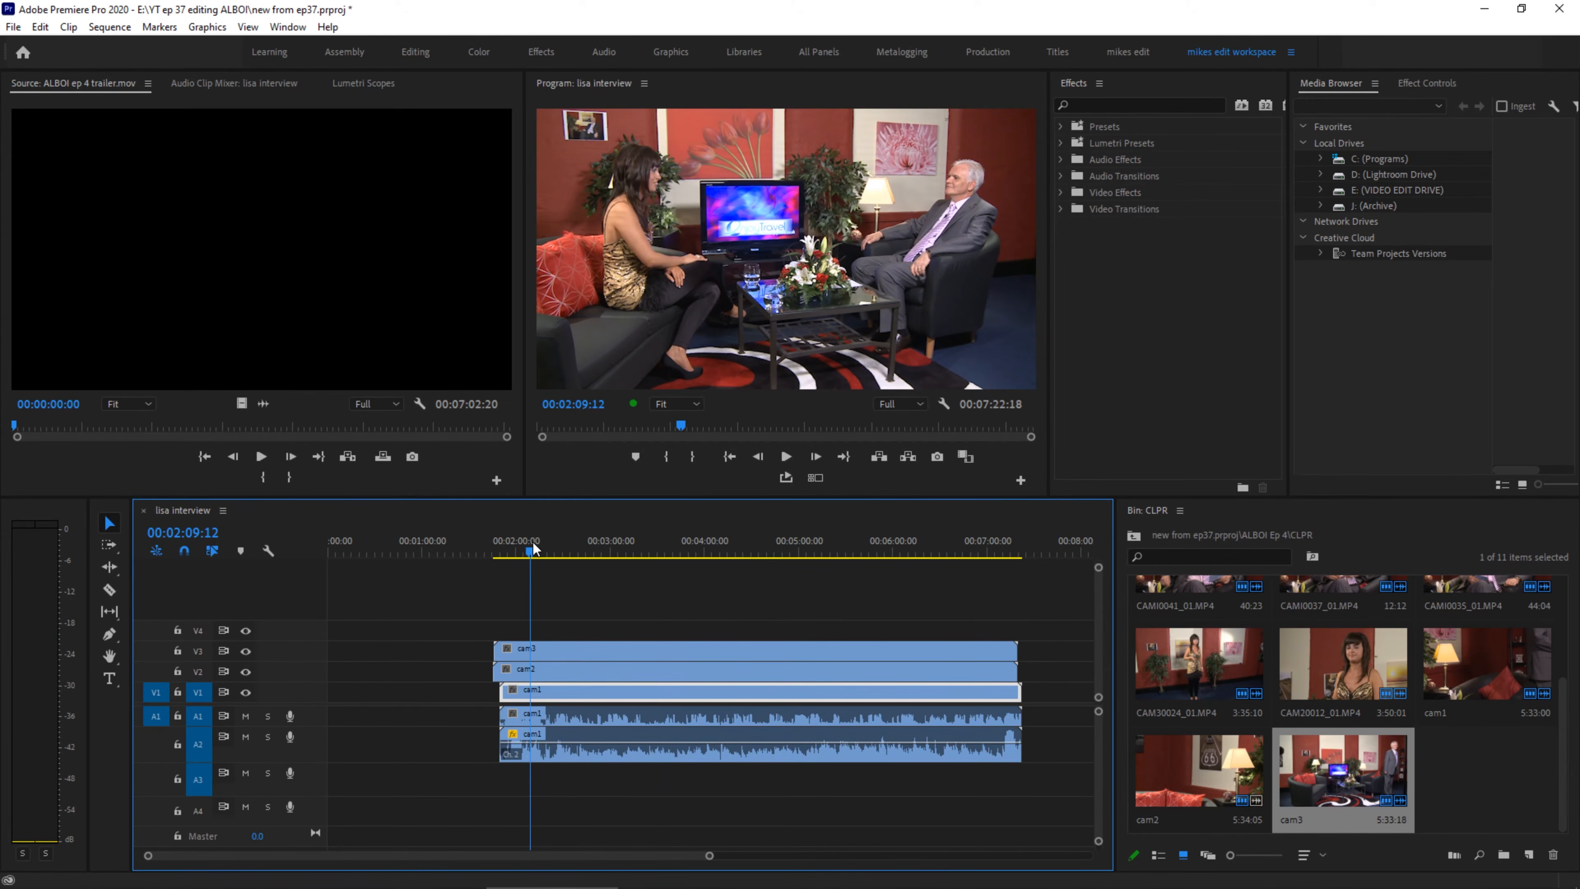
left_click(532, 548)
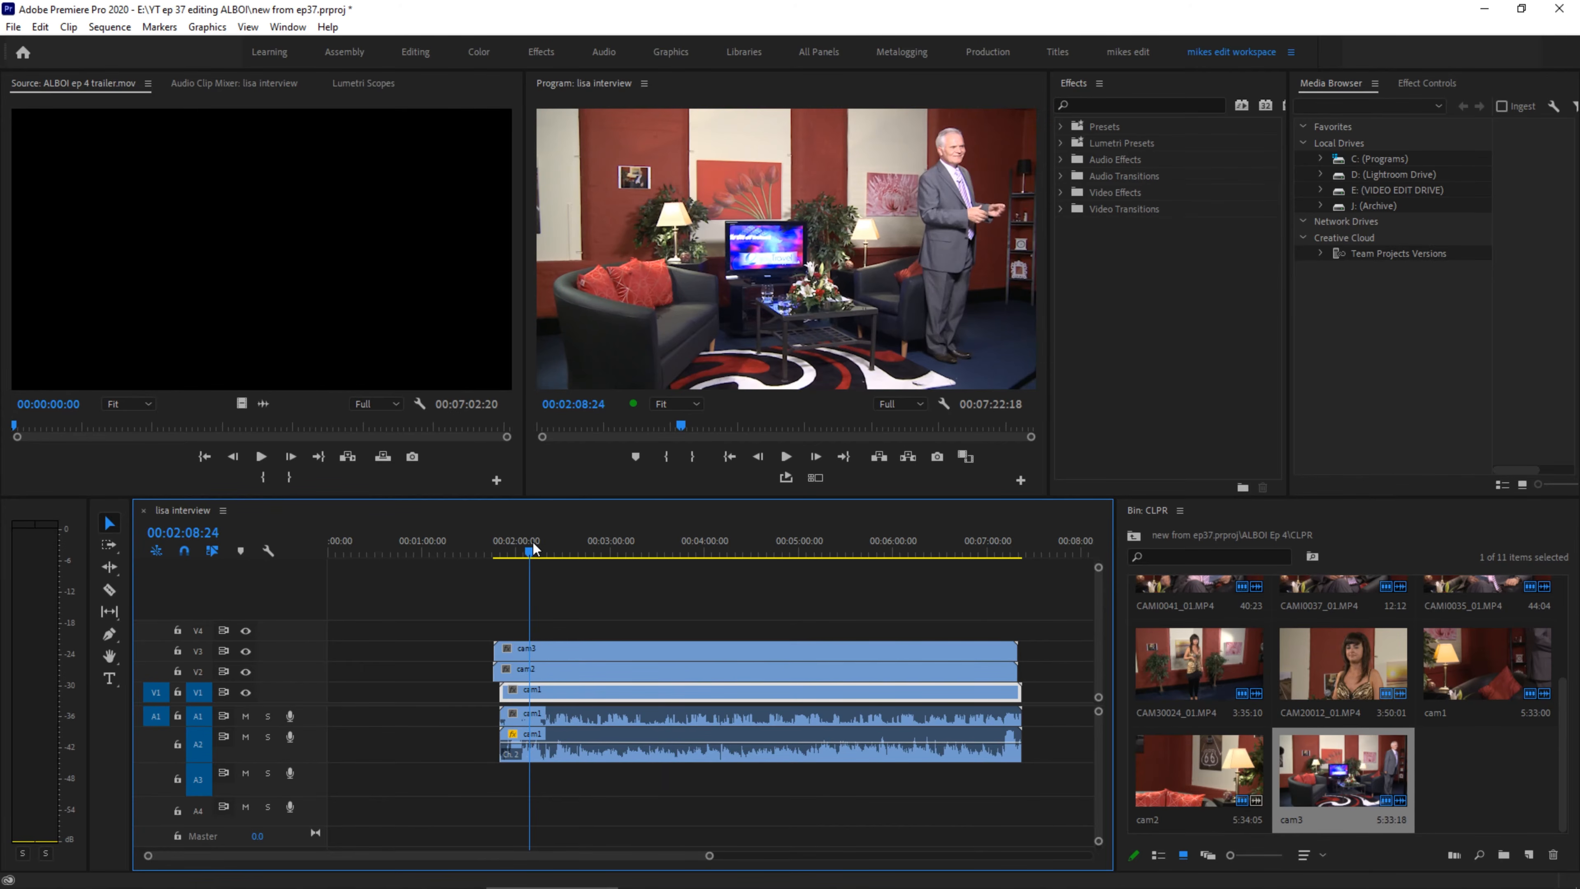
left_click_drag(616, 619, 748, 809)
right_click(756, 675)
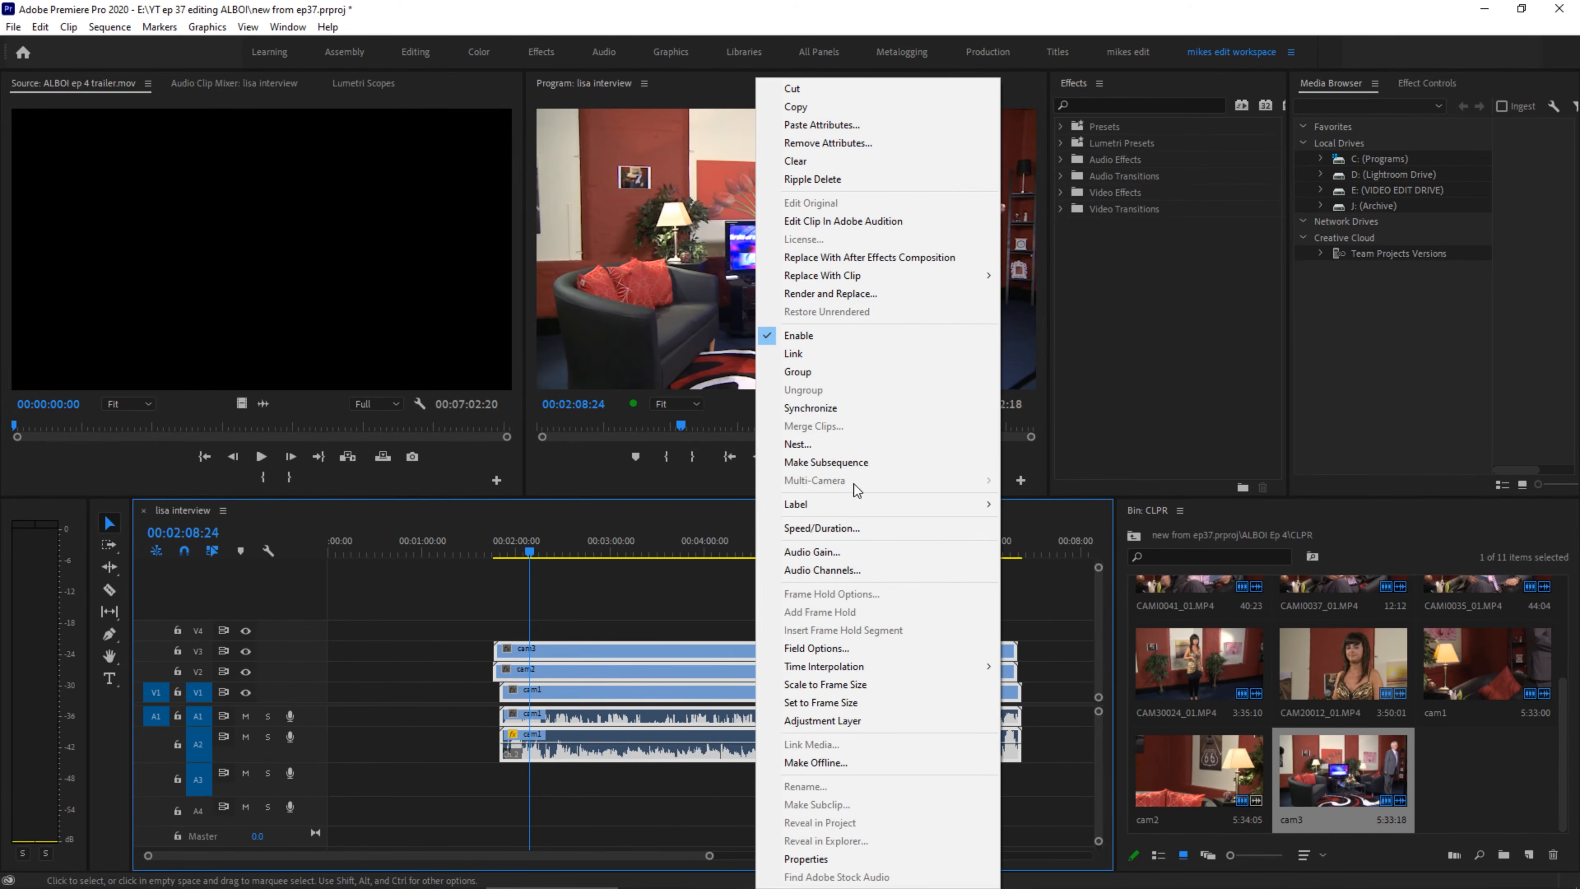
left_click(846, 353)
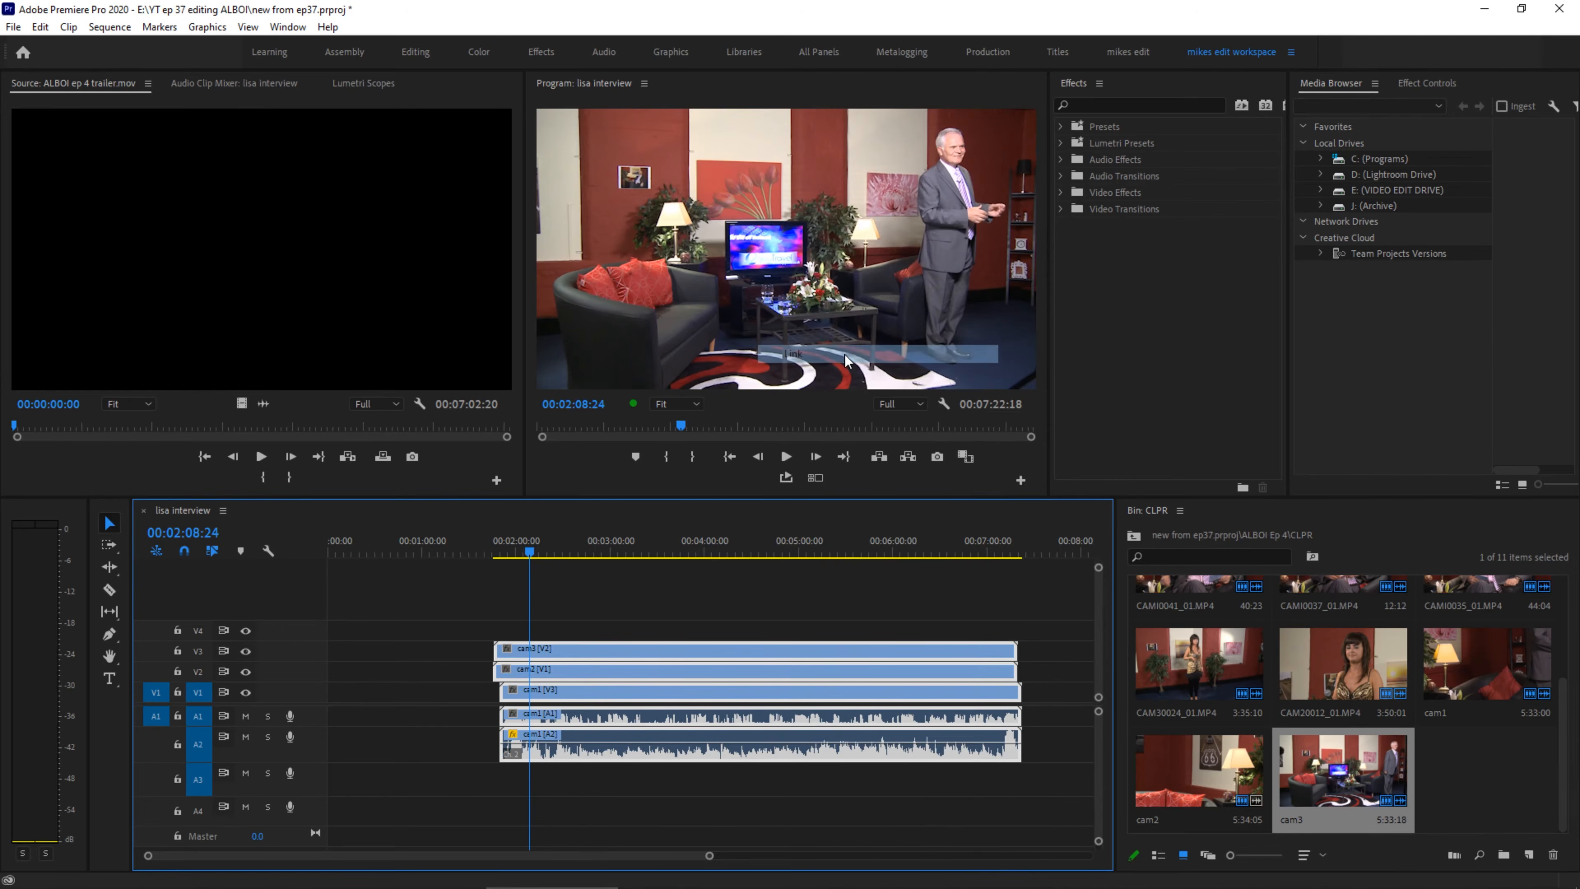
left_click(820, 623)
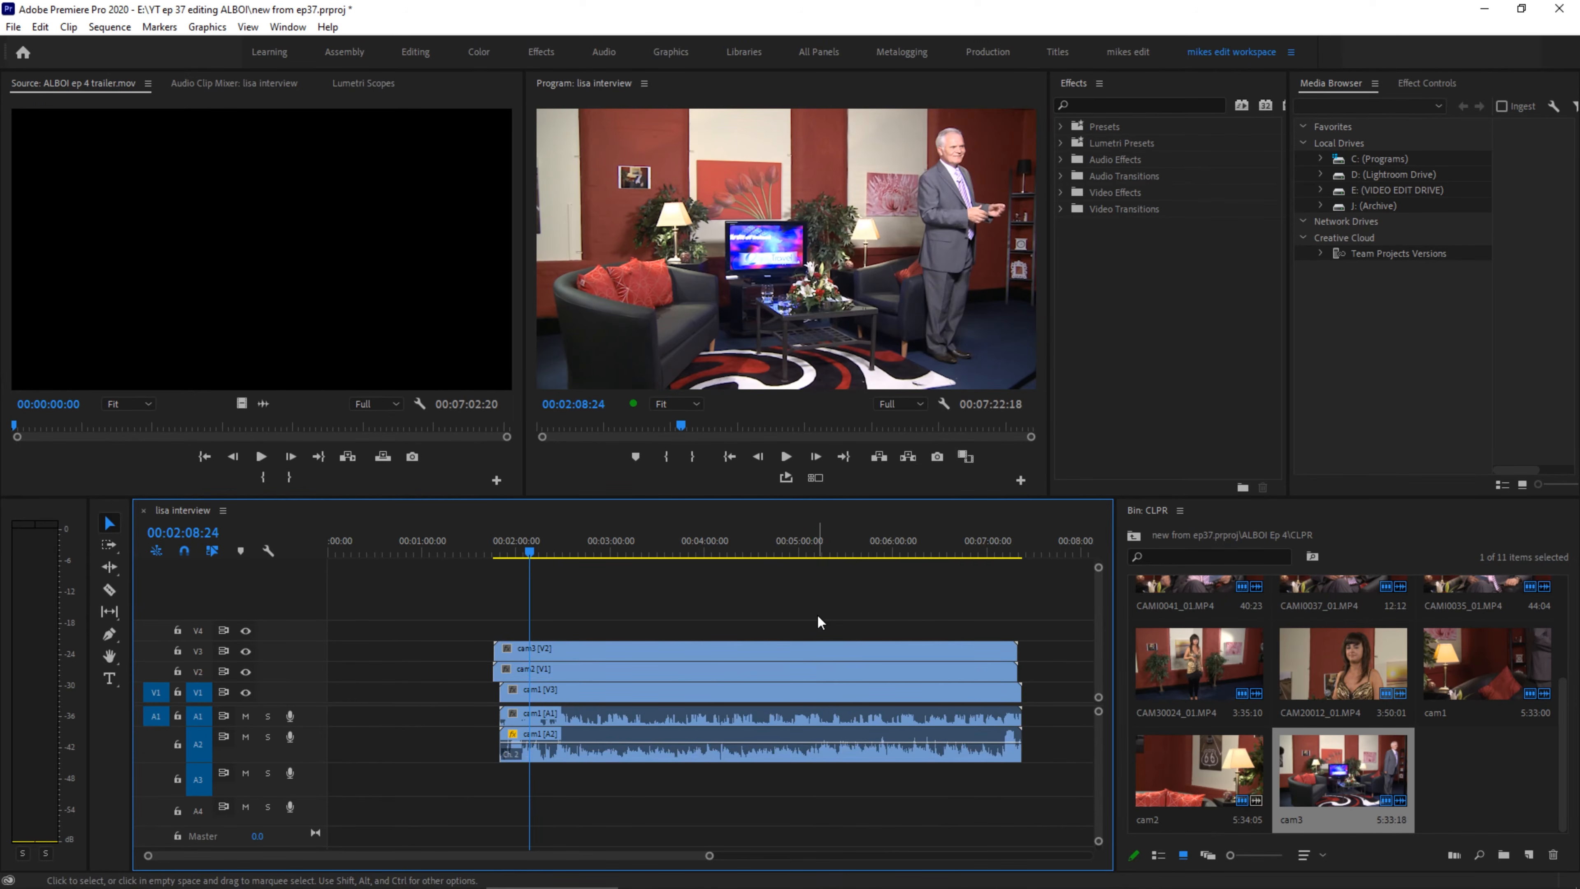
Nest the three linked camera clips into a sequence named with the guest's first name followed by "interview".
left_click(850, 651)
right_click(854, 659)
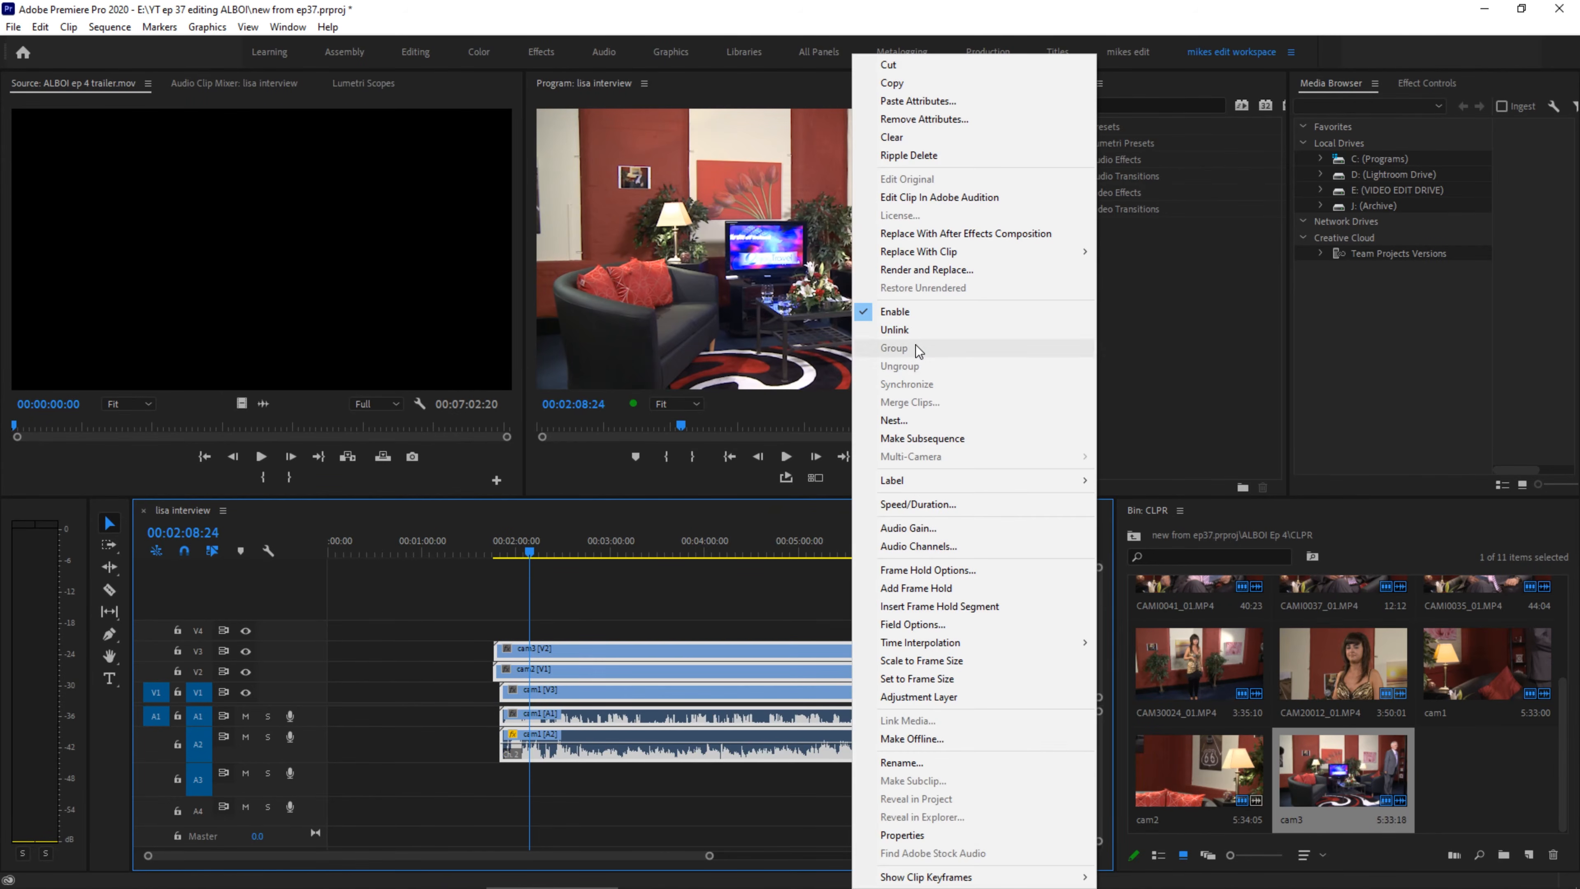
left_click(900, 421)
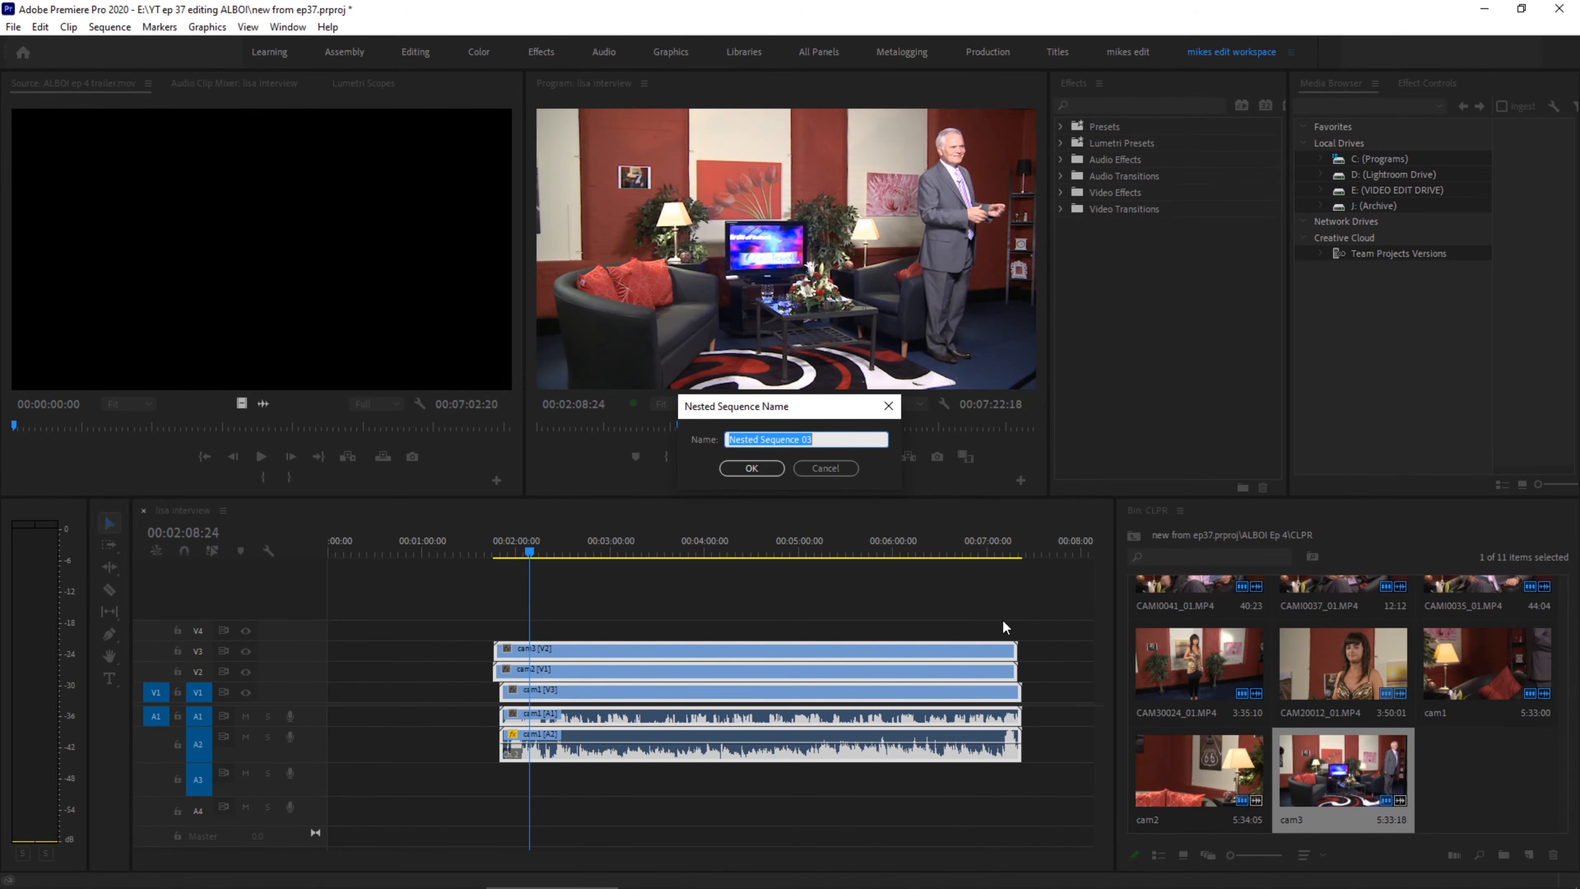
type("lisa interview")
key("Return")
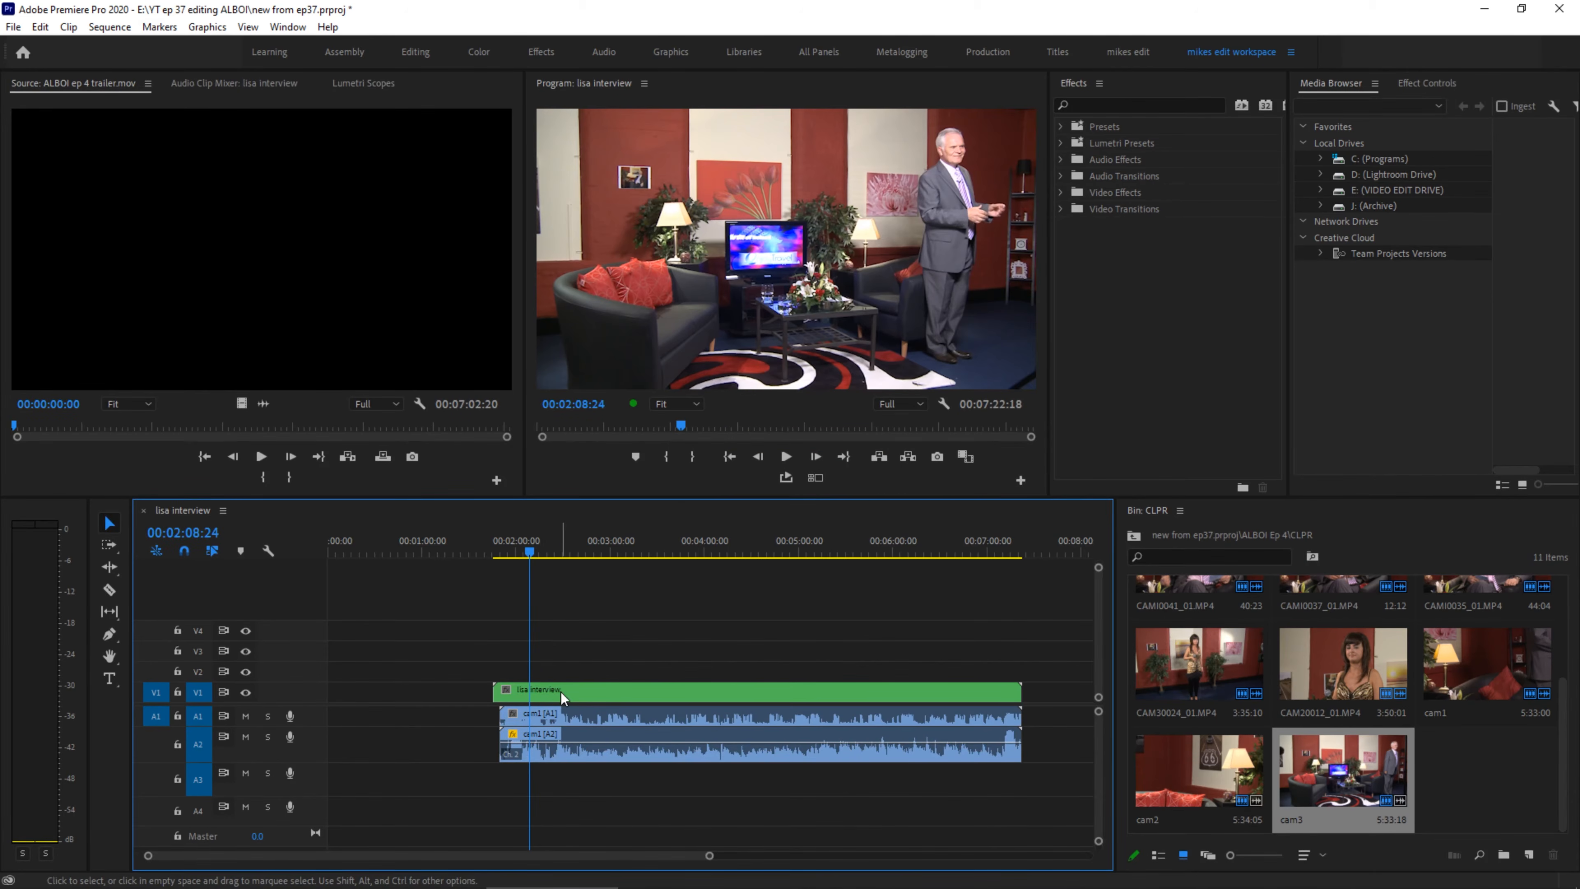
Enable Multi-Camera on the nested interview clip on V1.
left_click(807, 700)
right_click(809, 703)
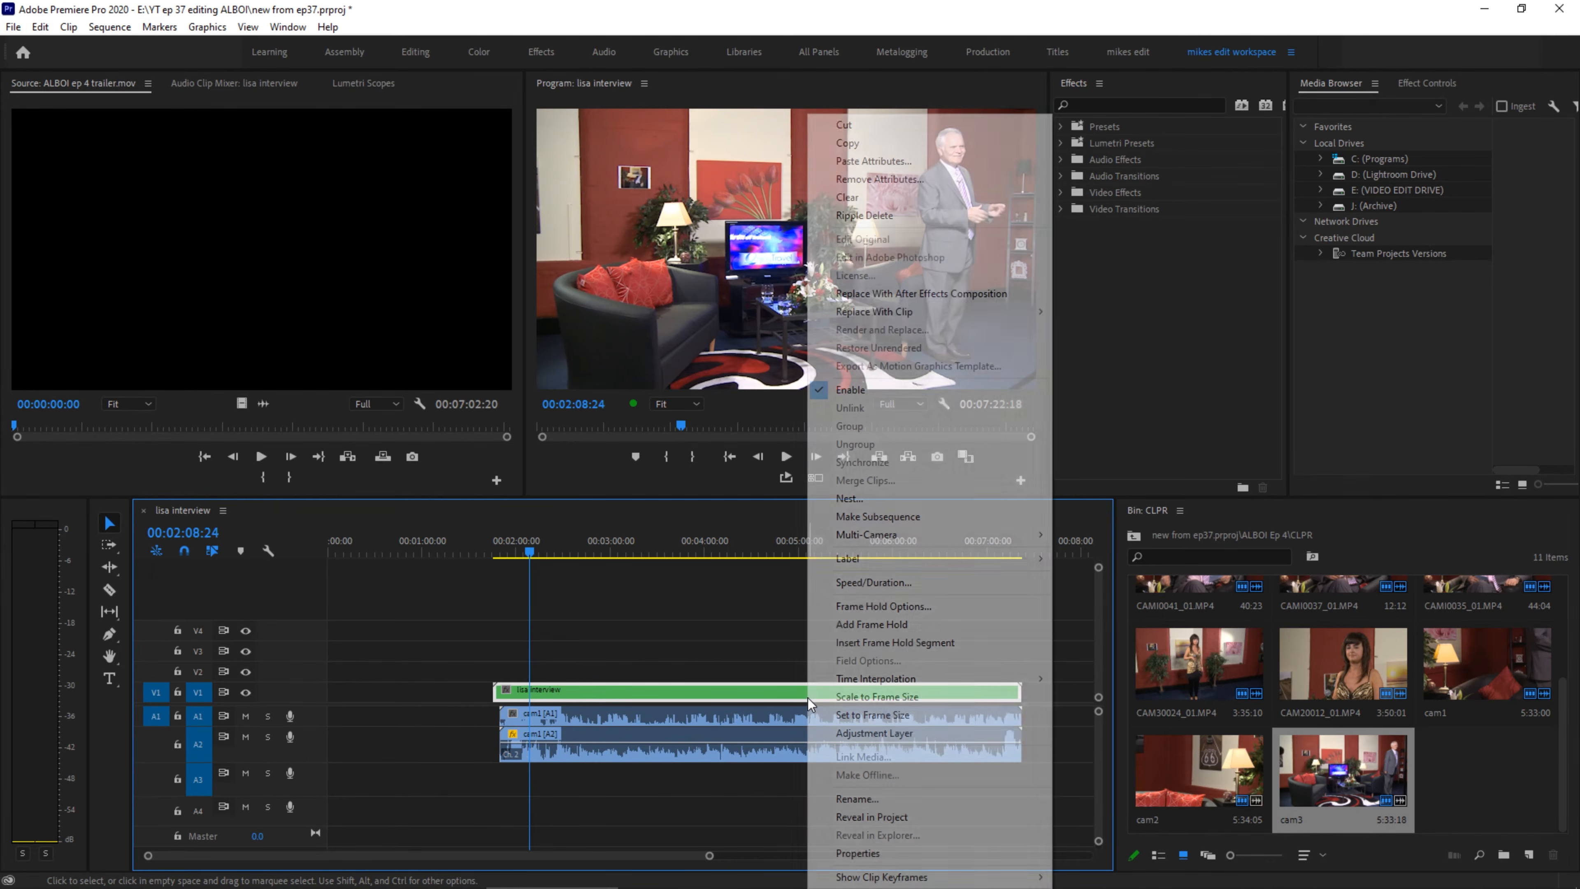
mouse_move(893, 543)
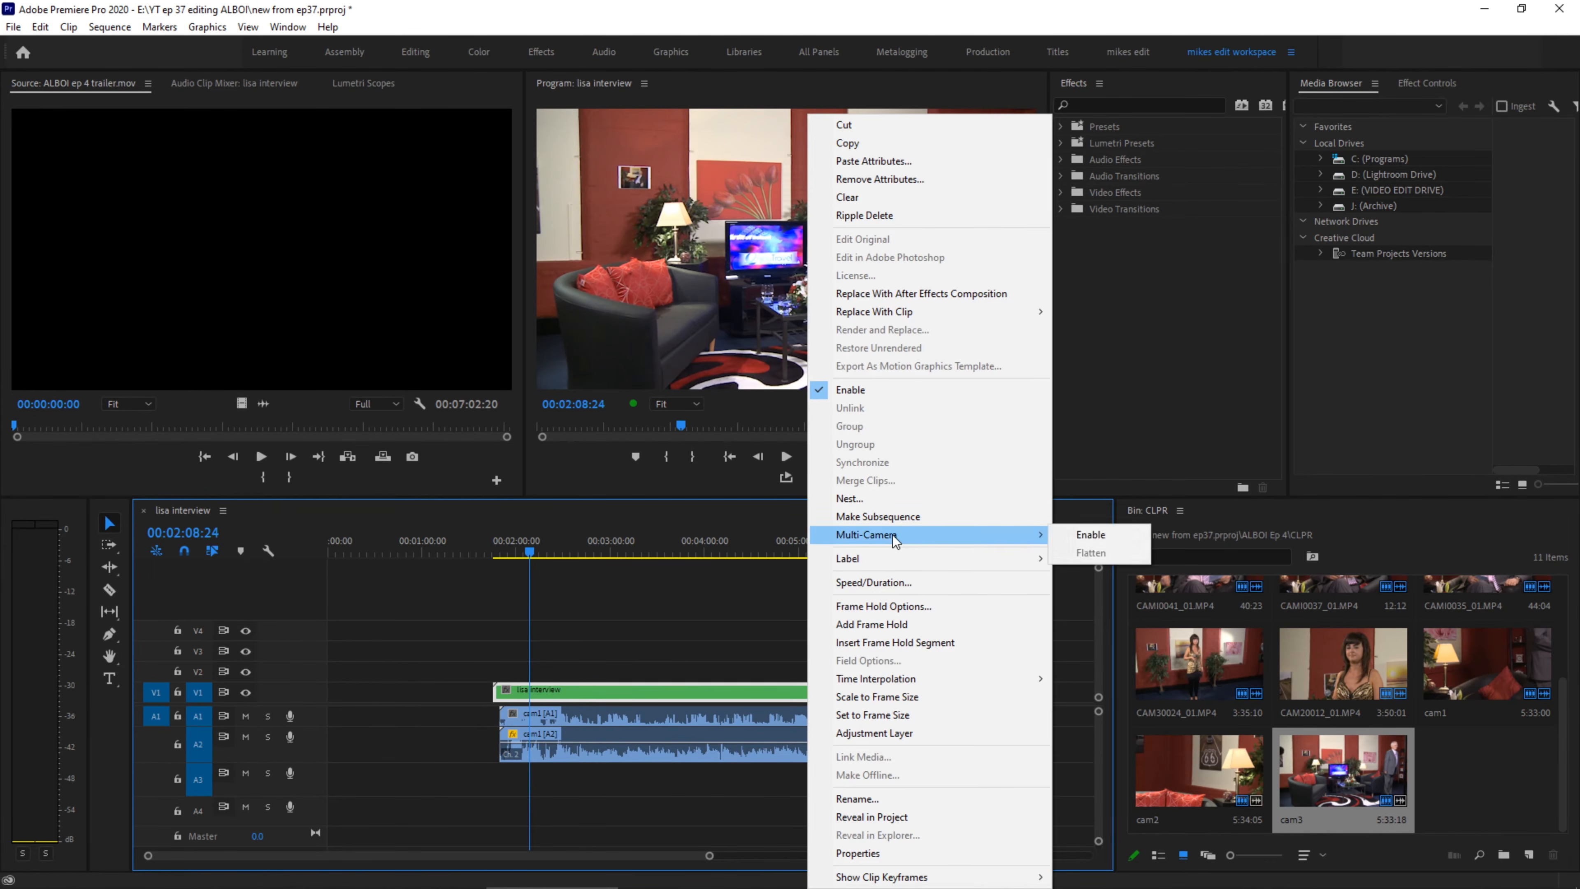
left_click(1079, 534)
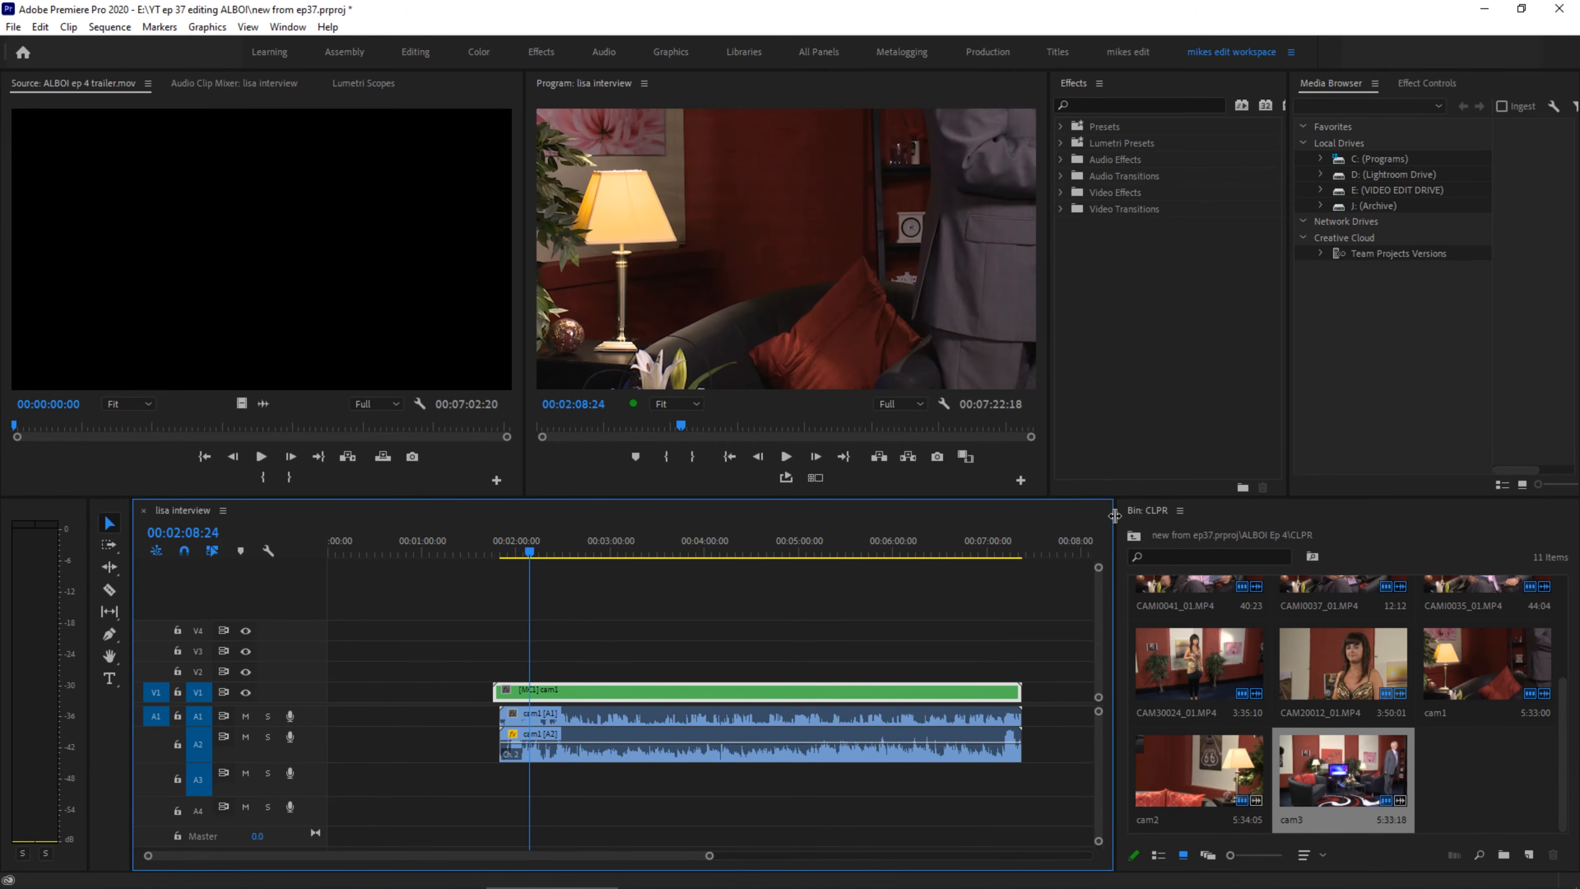
Turn on the multi-camera view in the Program monitor and look through the monitor's available control buttons.
left_click(811, 311)
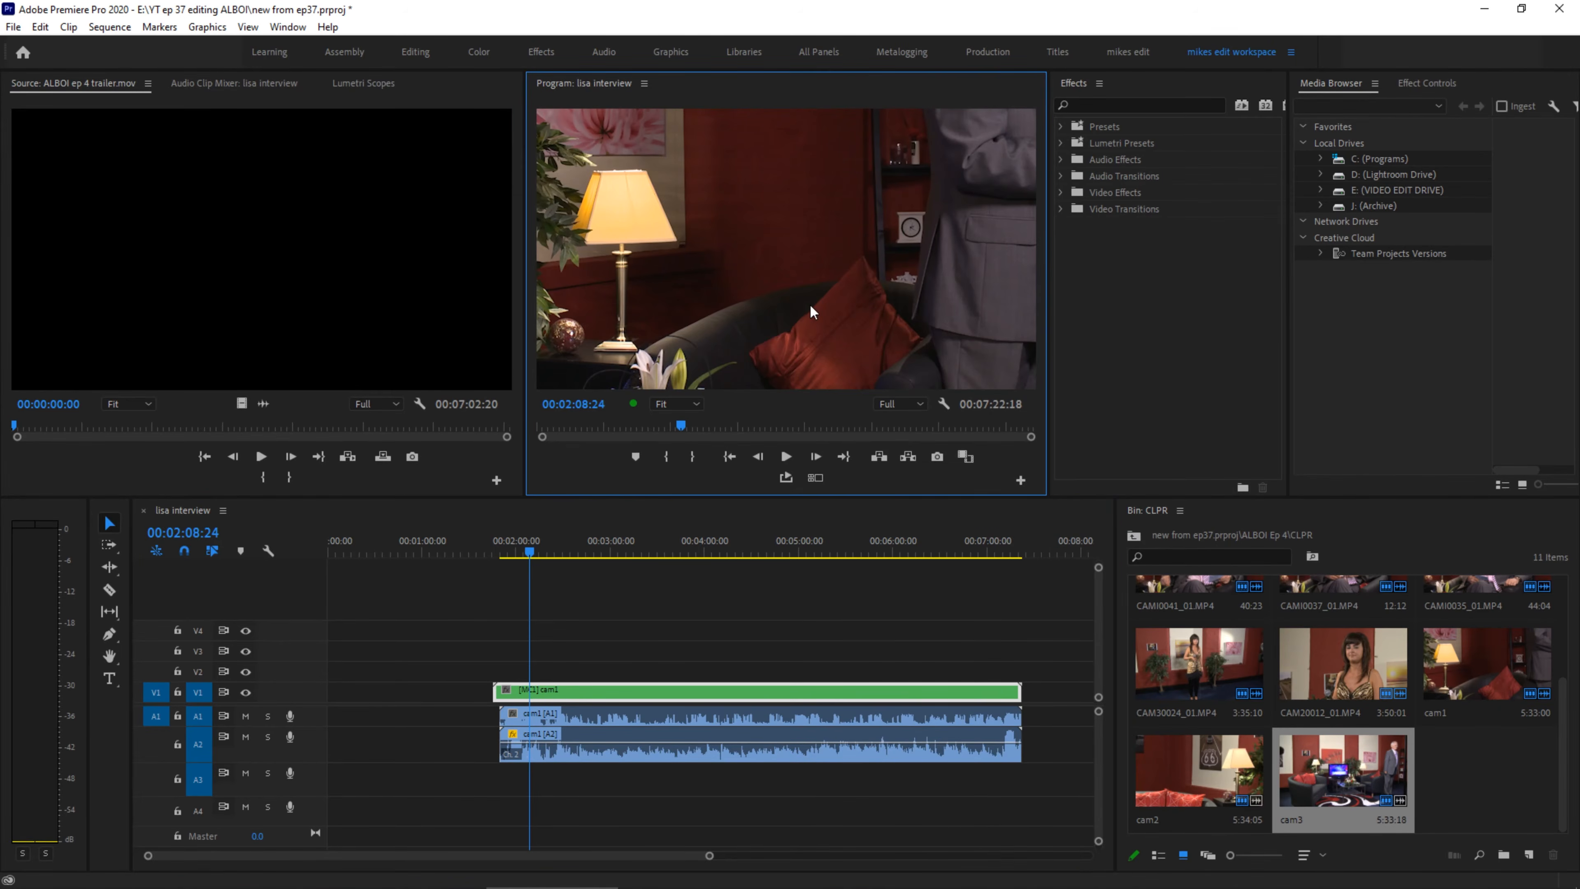
left_click(814, 478)
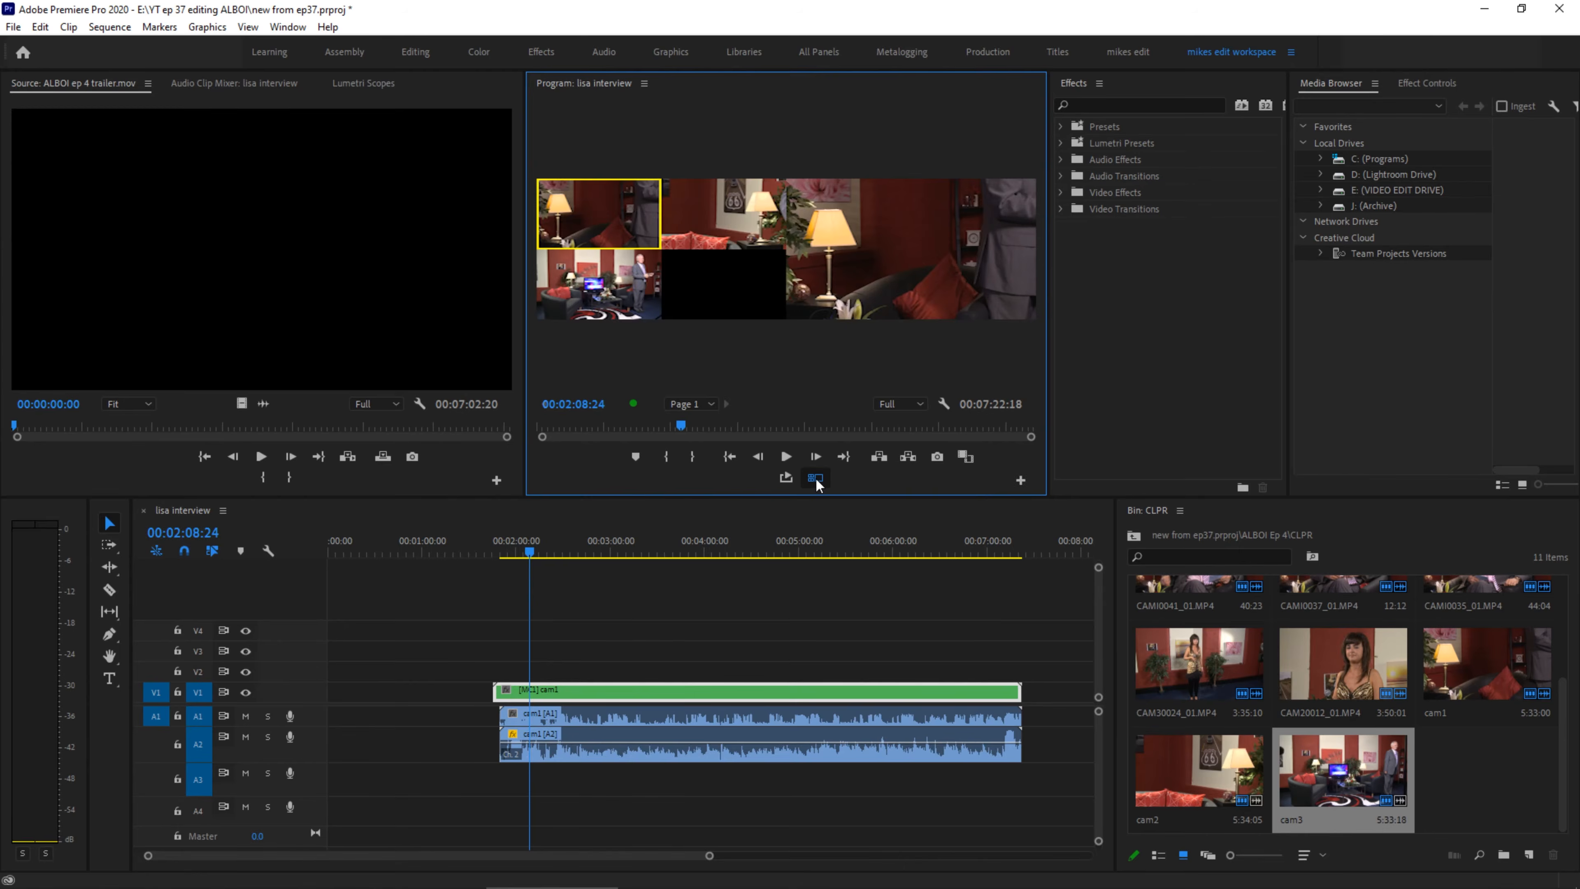
left_click(1018, 480)
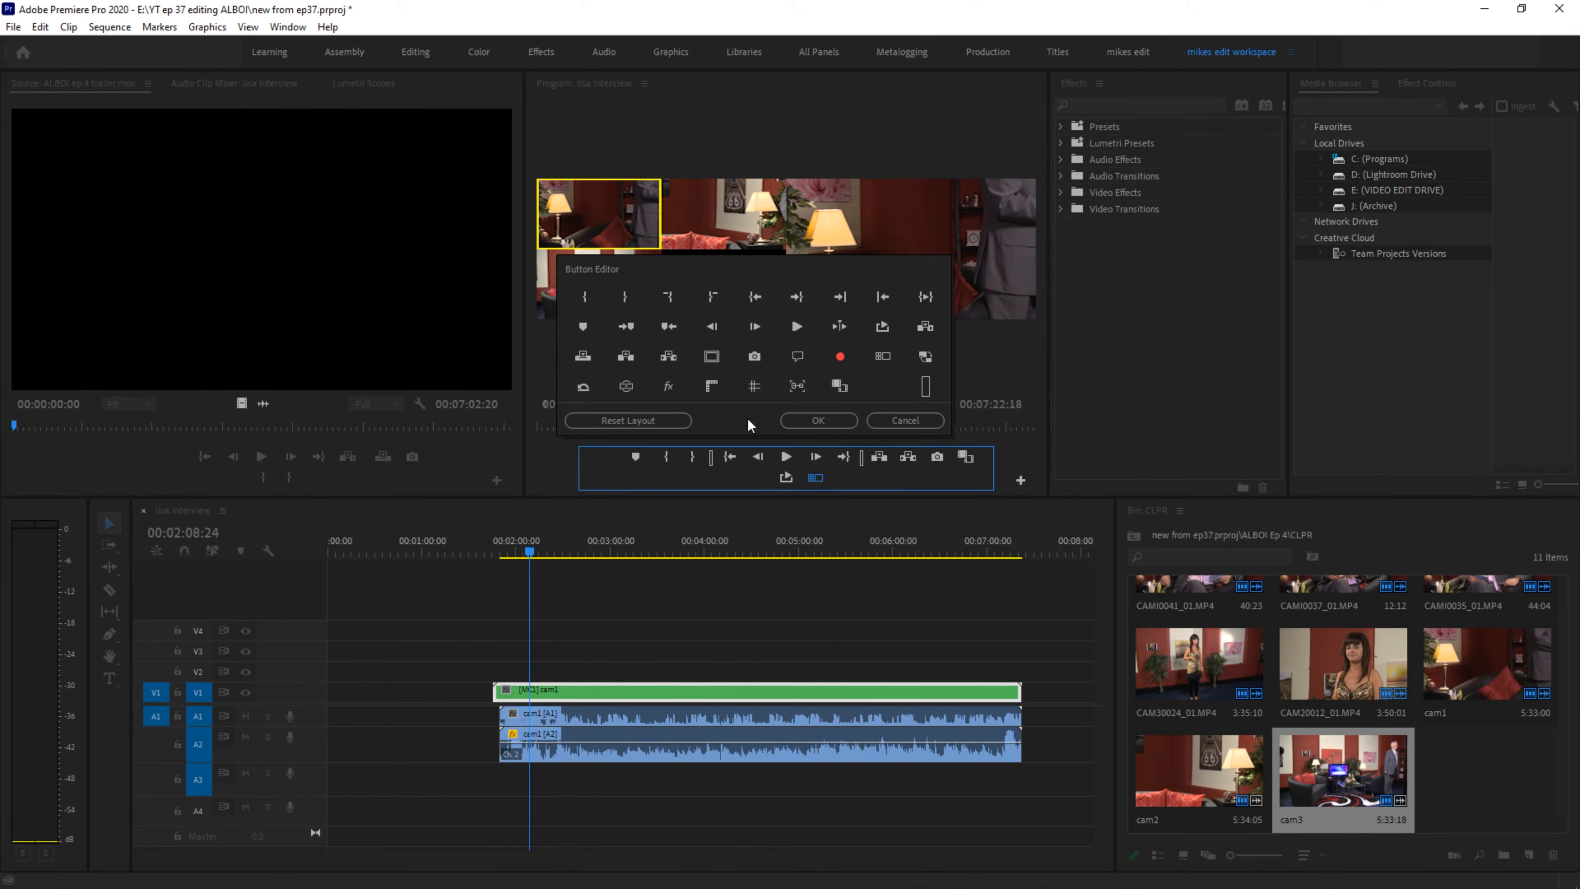
left_click(808, 420)
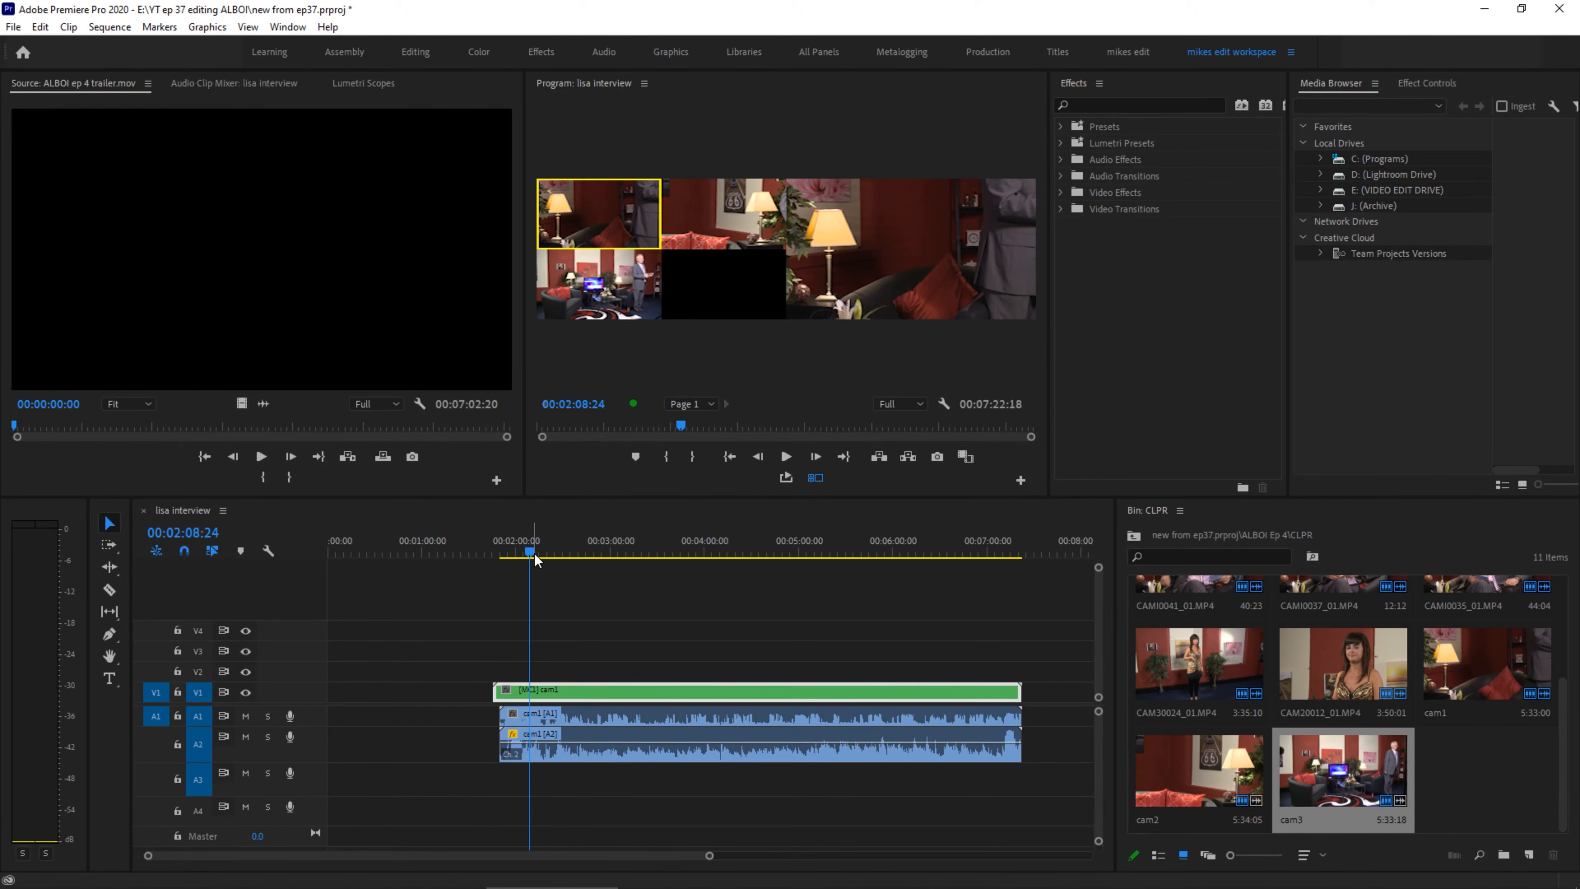
Enlarge the Program monitor in height and width, shrinking the timeline, Source monitor and Effects areas around it.
left_click_drag(637, 500, 634, 601)
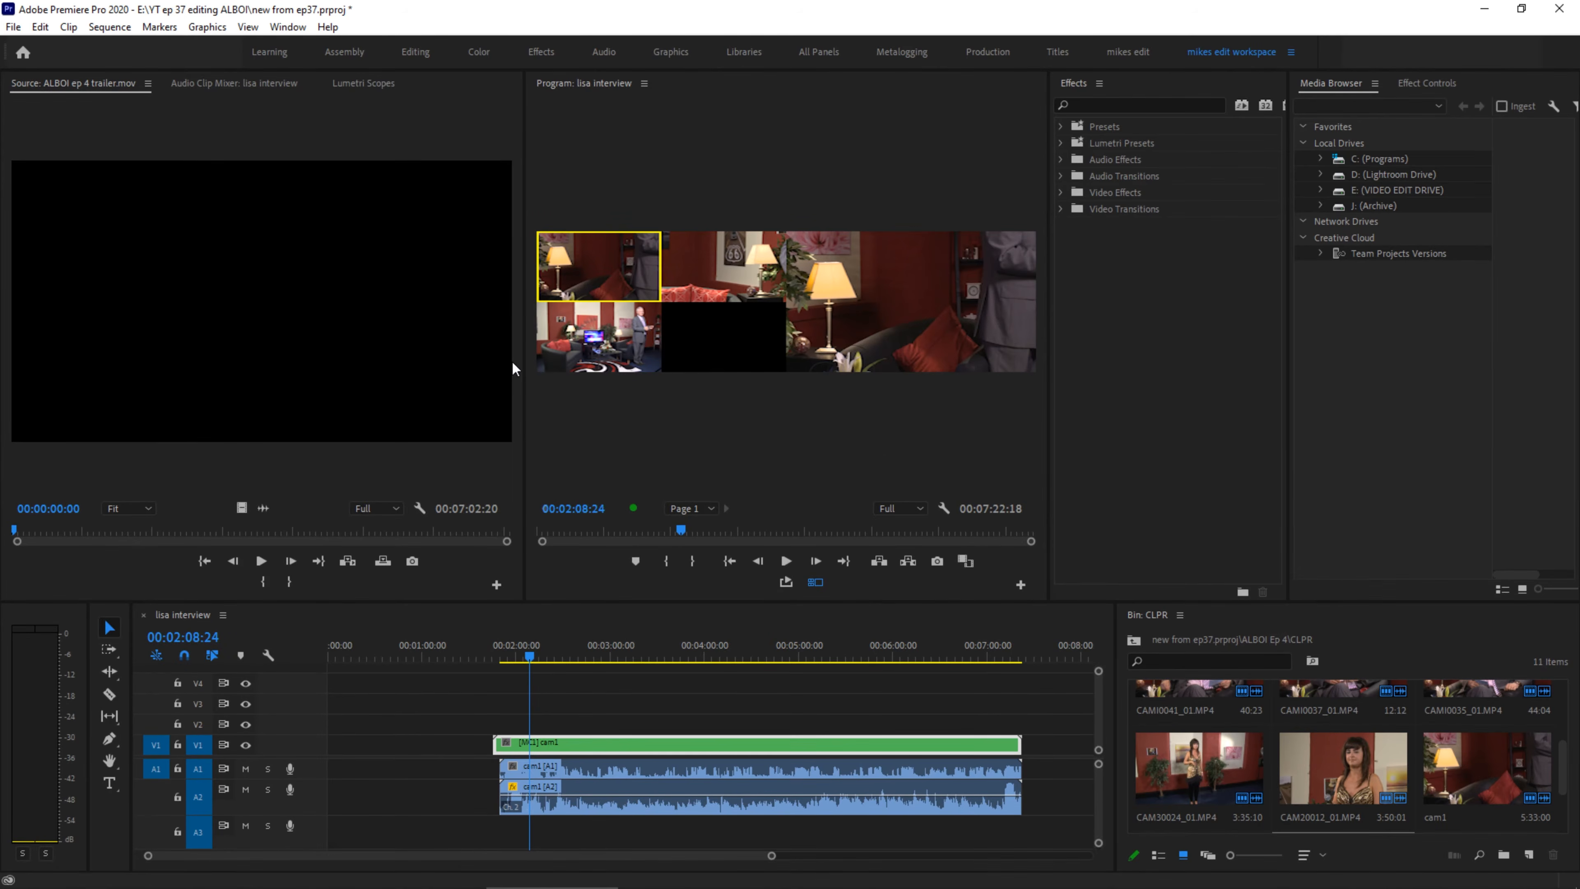
left_click_drag(521, 353, 235, 355)
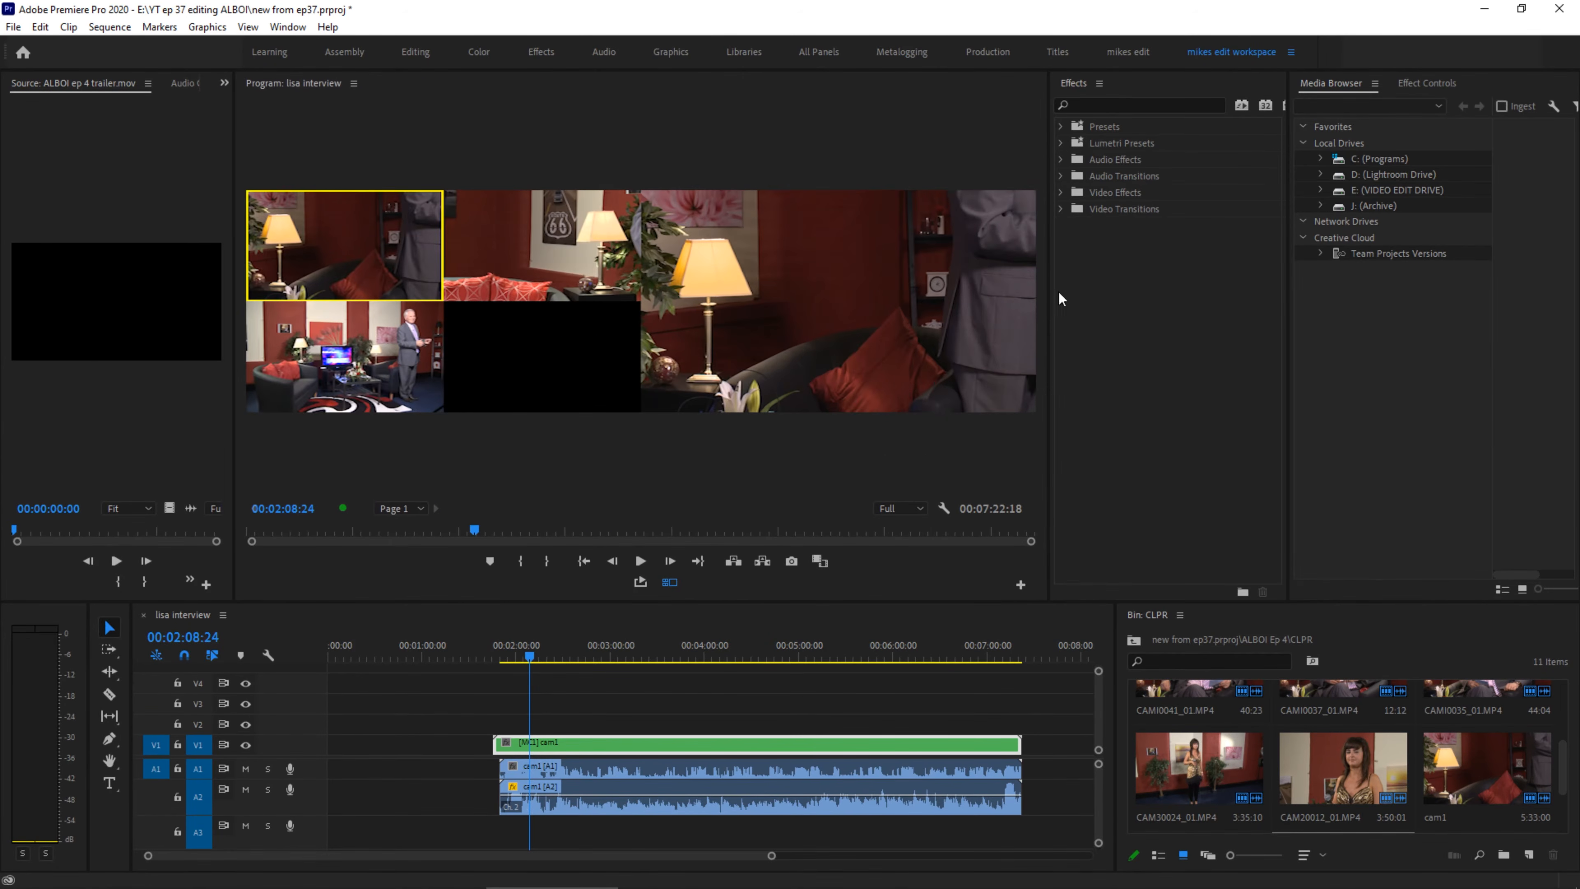
left_click_drag(1048, 323, 1175, 325)
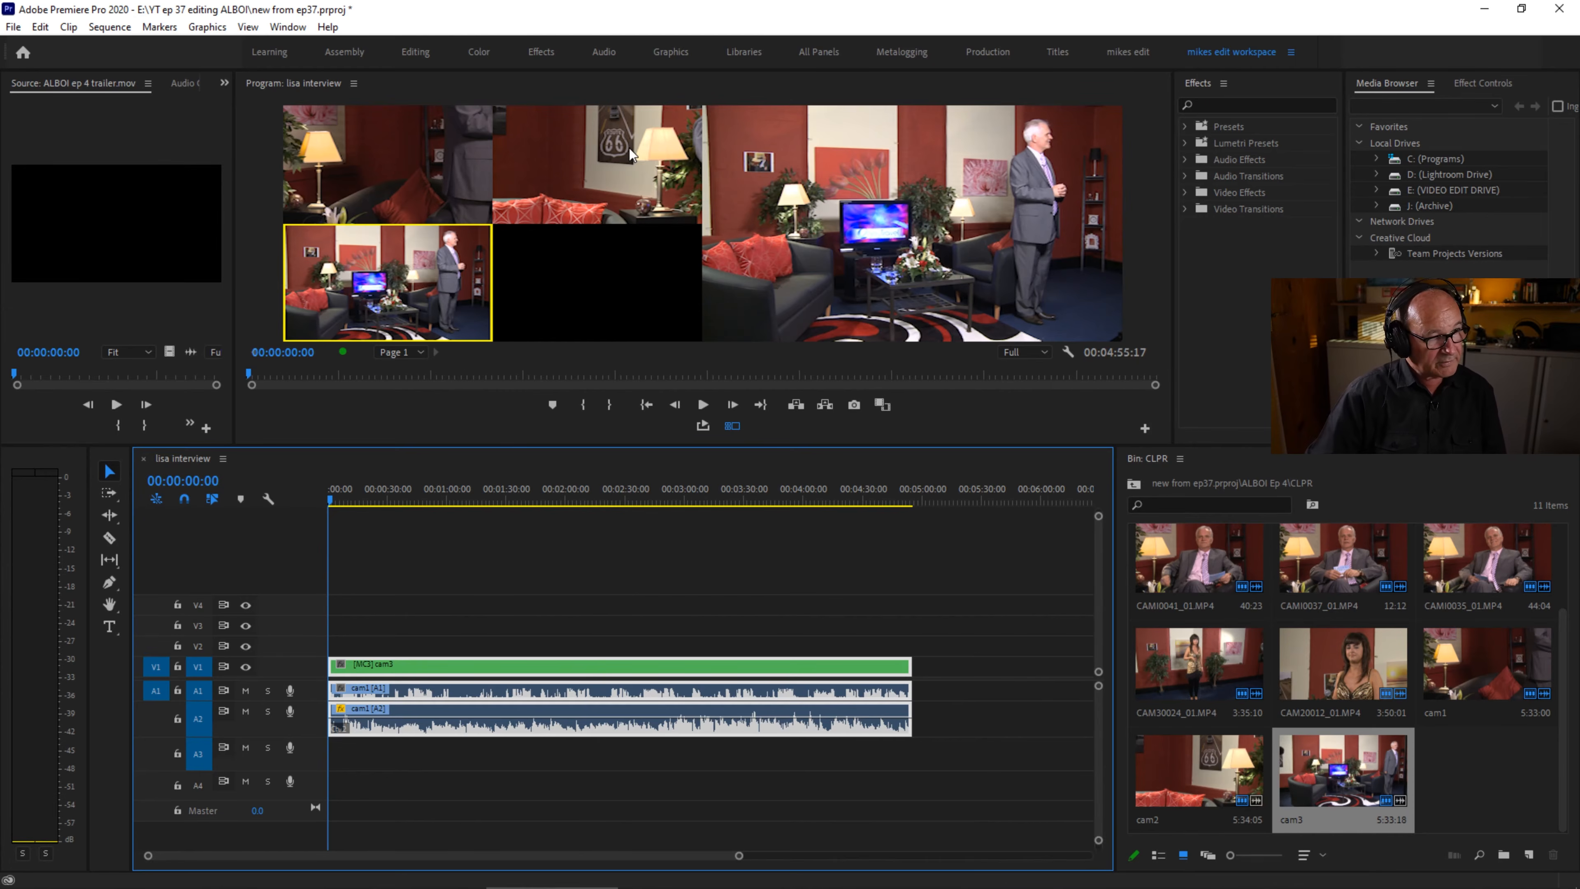
Try switching the multi-camera clip between cam1, cam2 and cam3 at the start of the sequence.
left_click(361, 186)
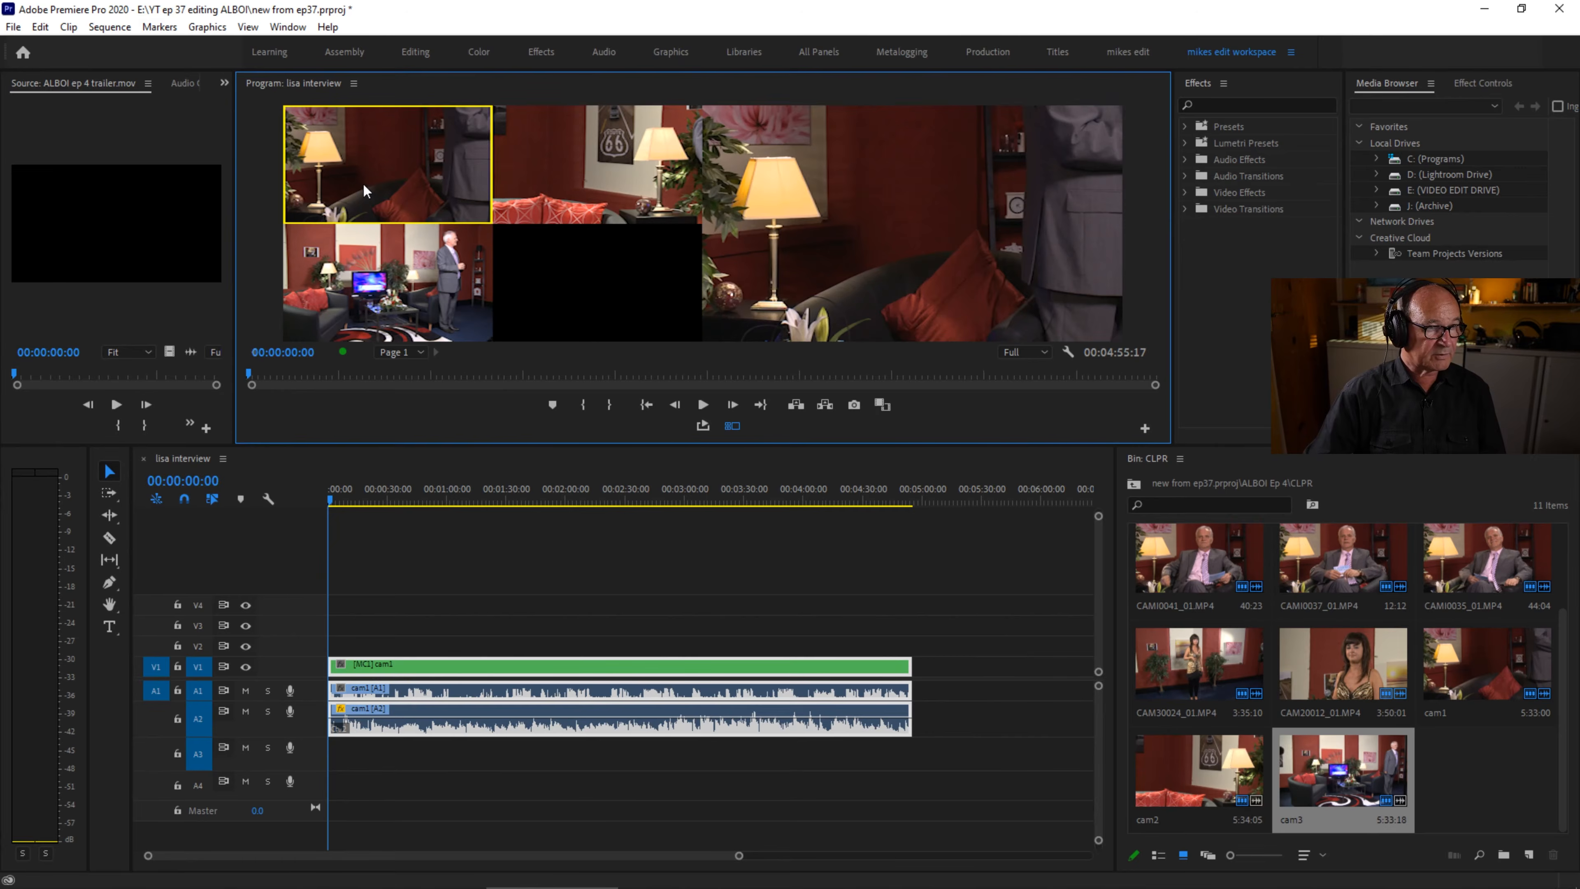
left_click(572, 173)
left_click(418, 275)
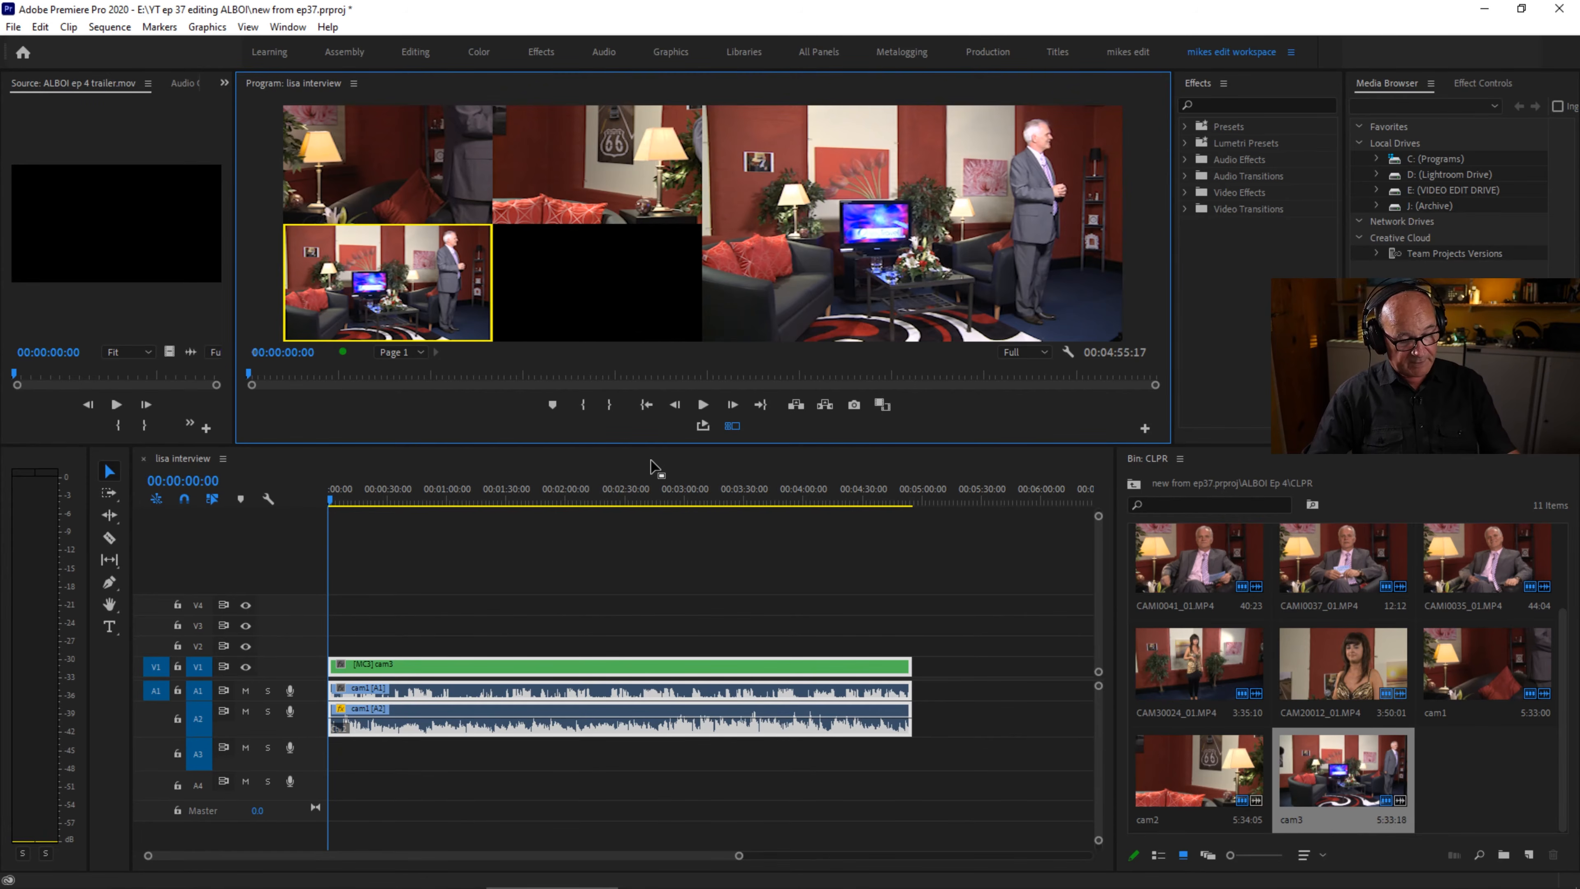
key("1")
key("2")
key("3")
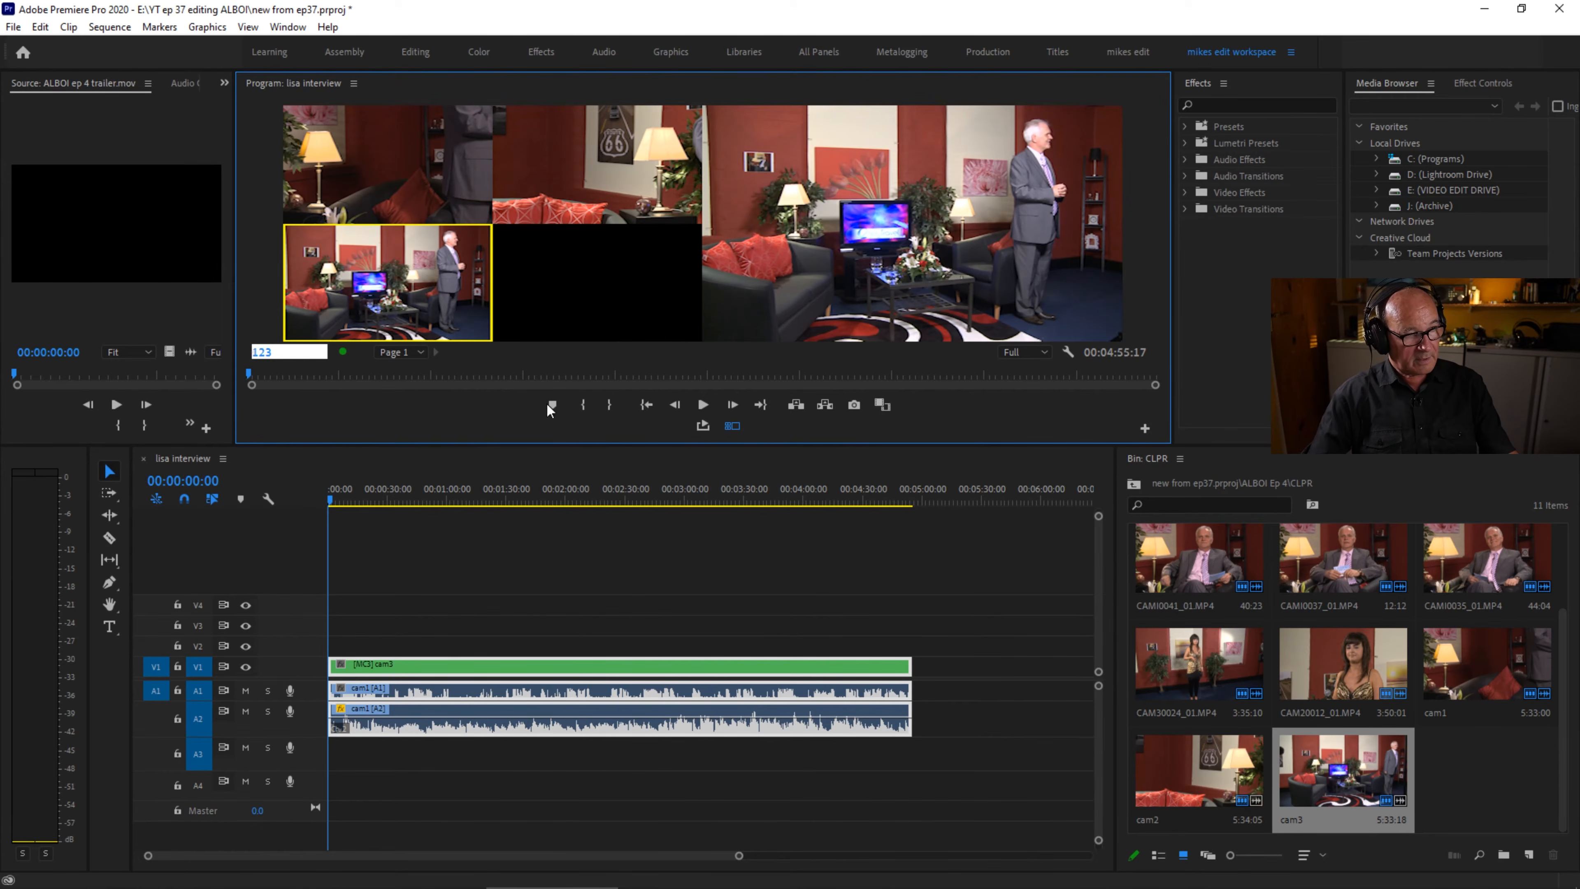
Move to 00:01:41:24 and switch the active angle to cam1, cam2, cam3 and back to cam1.
left_click(561, 368)
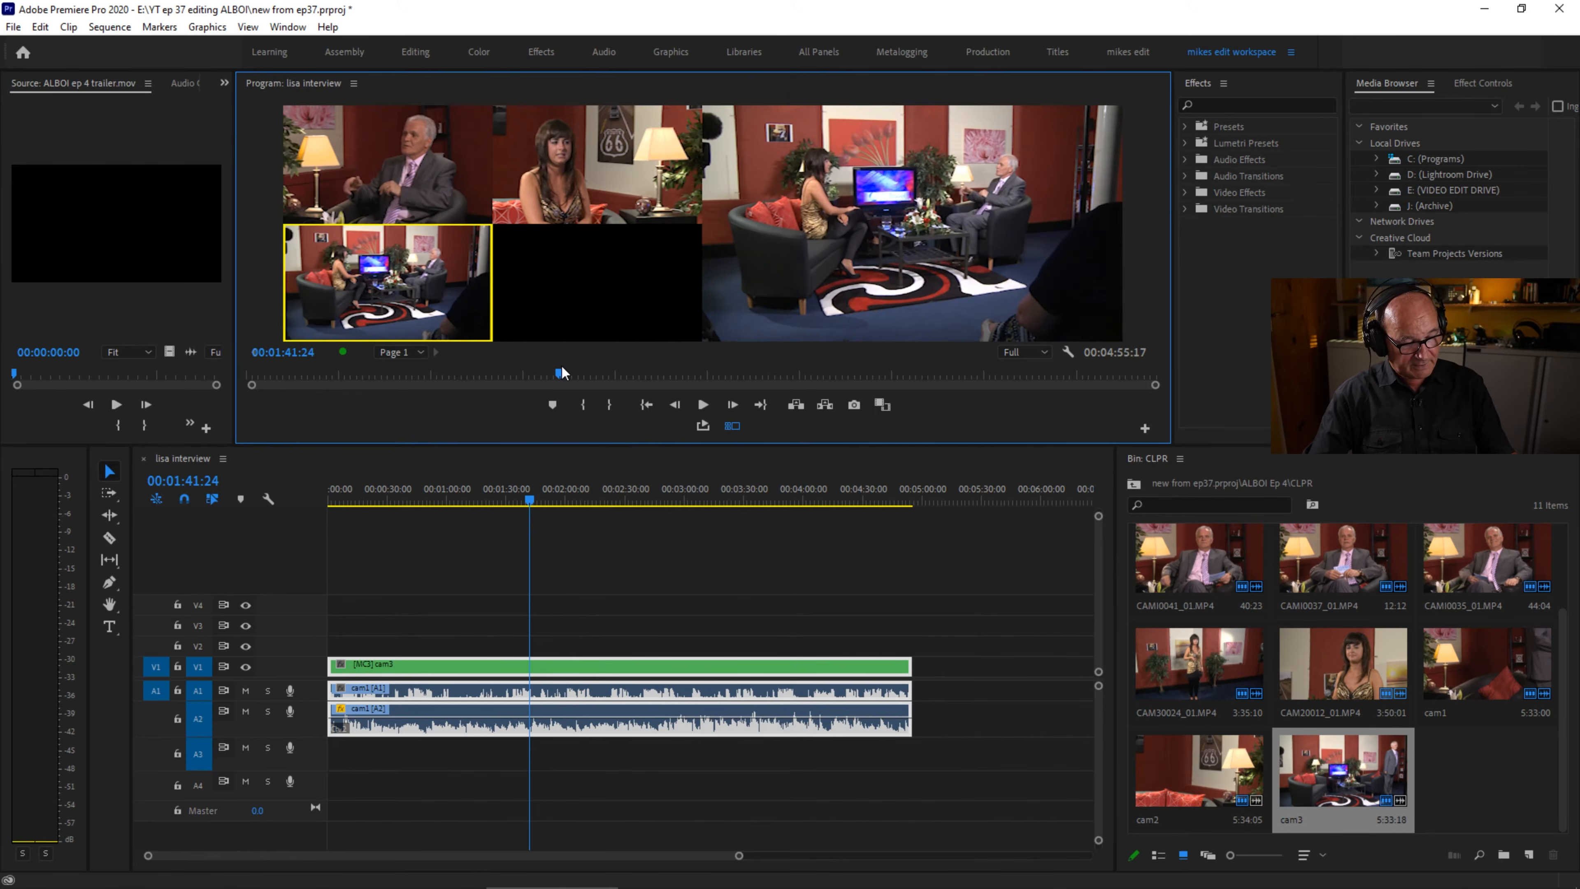
left_click(371, 118)
left_click(555, 151)
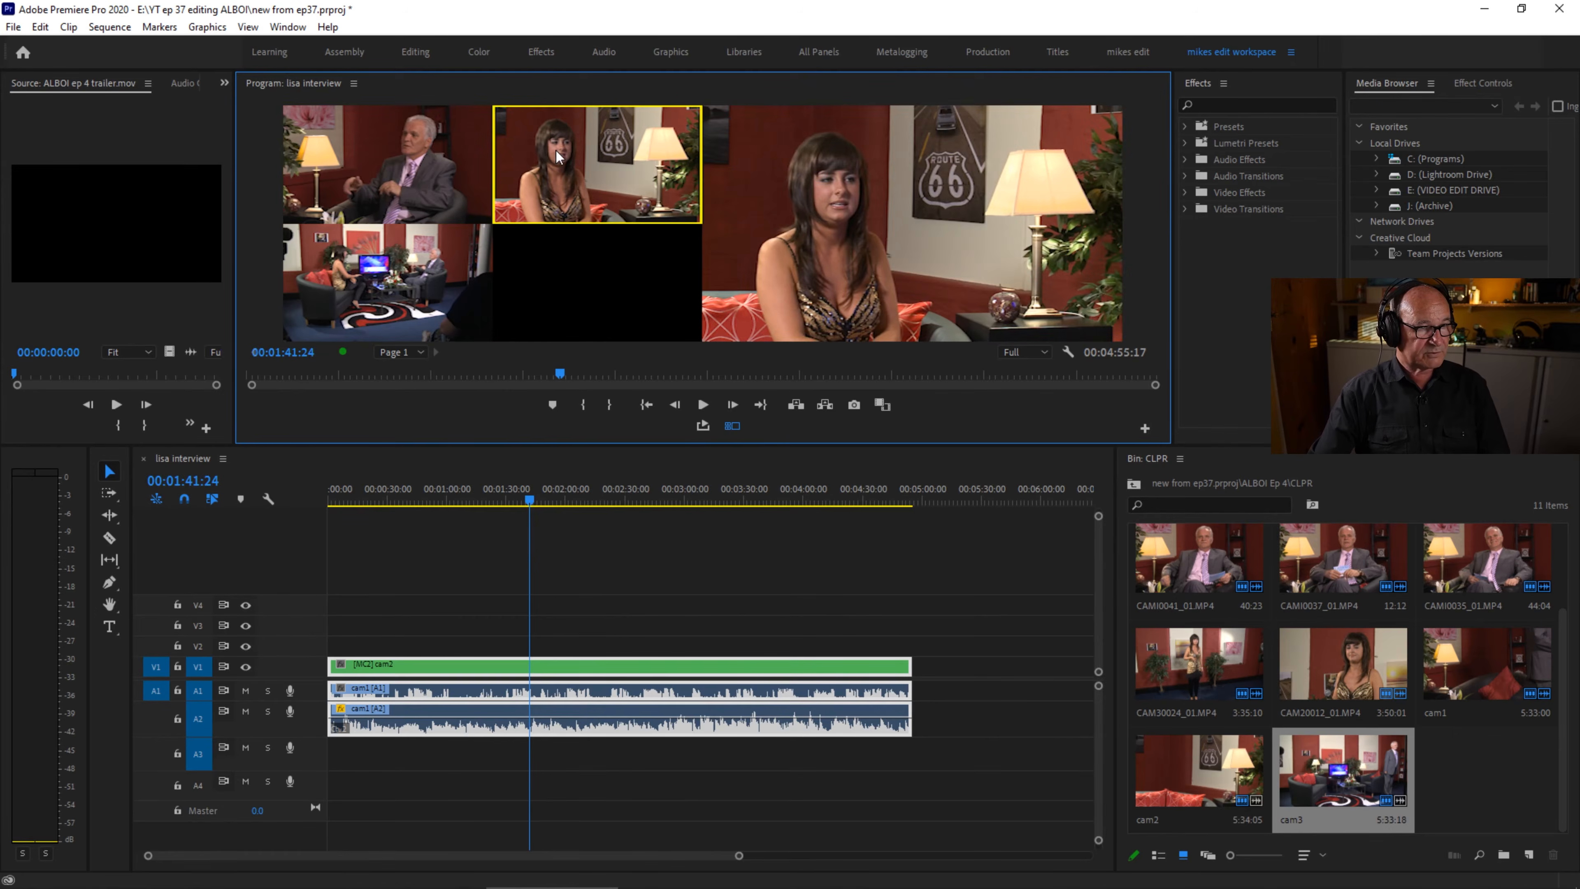
left_click(423, 246)
left_click(407, 175)
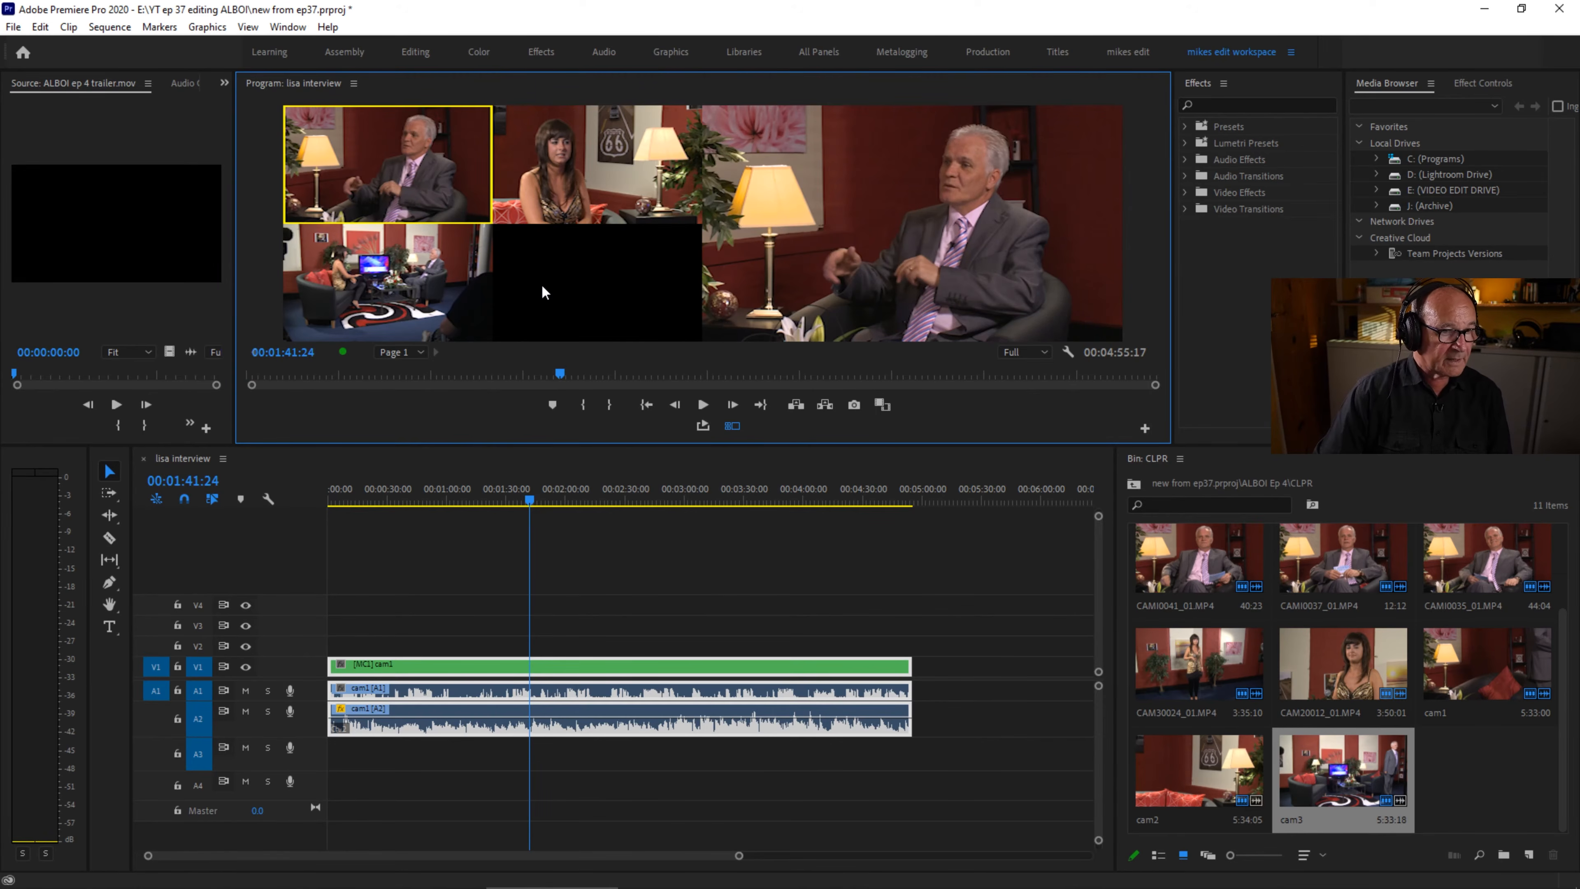
Look at the Multi-Camera options for the nested clip, including Flatten and the camera choices, without changing them.
right_click(748, 670)
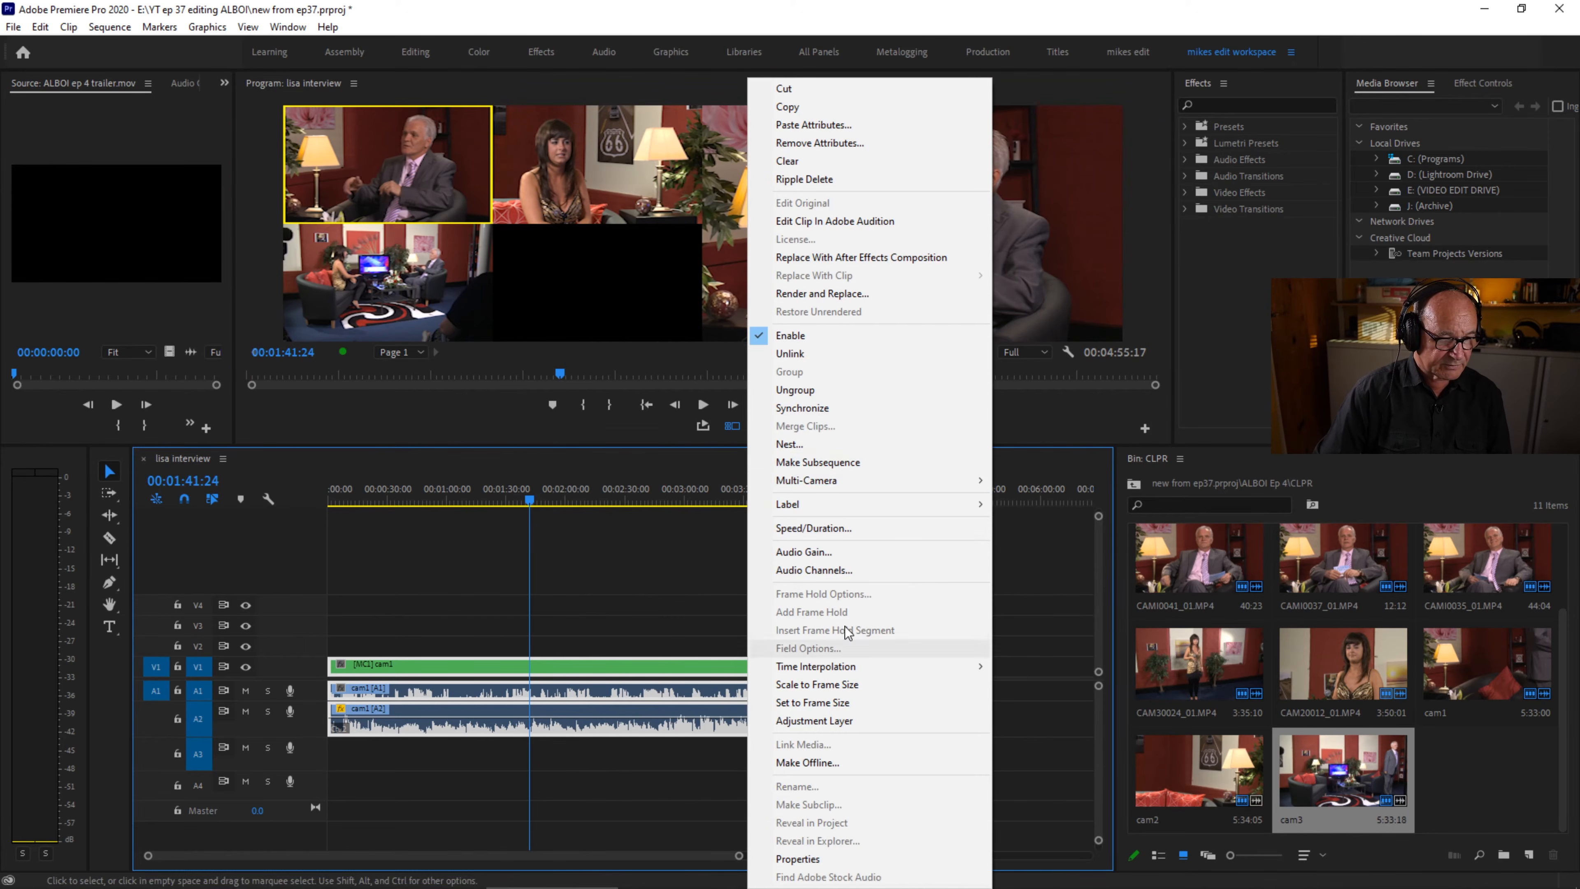
mouse_move(923, 483)
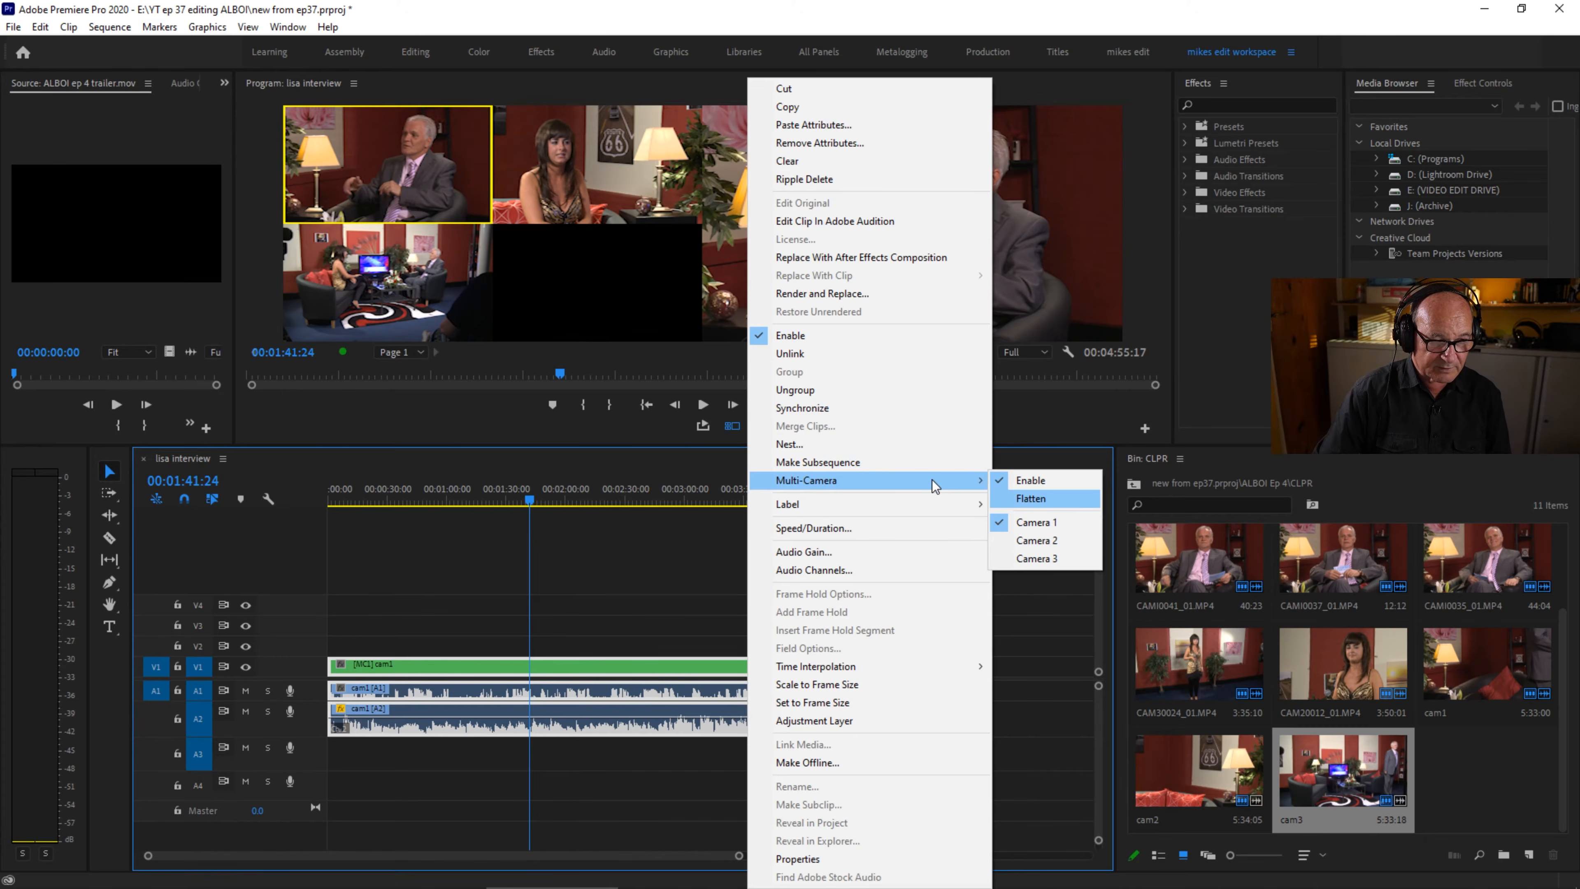
left_click(658, 487)
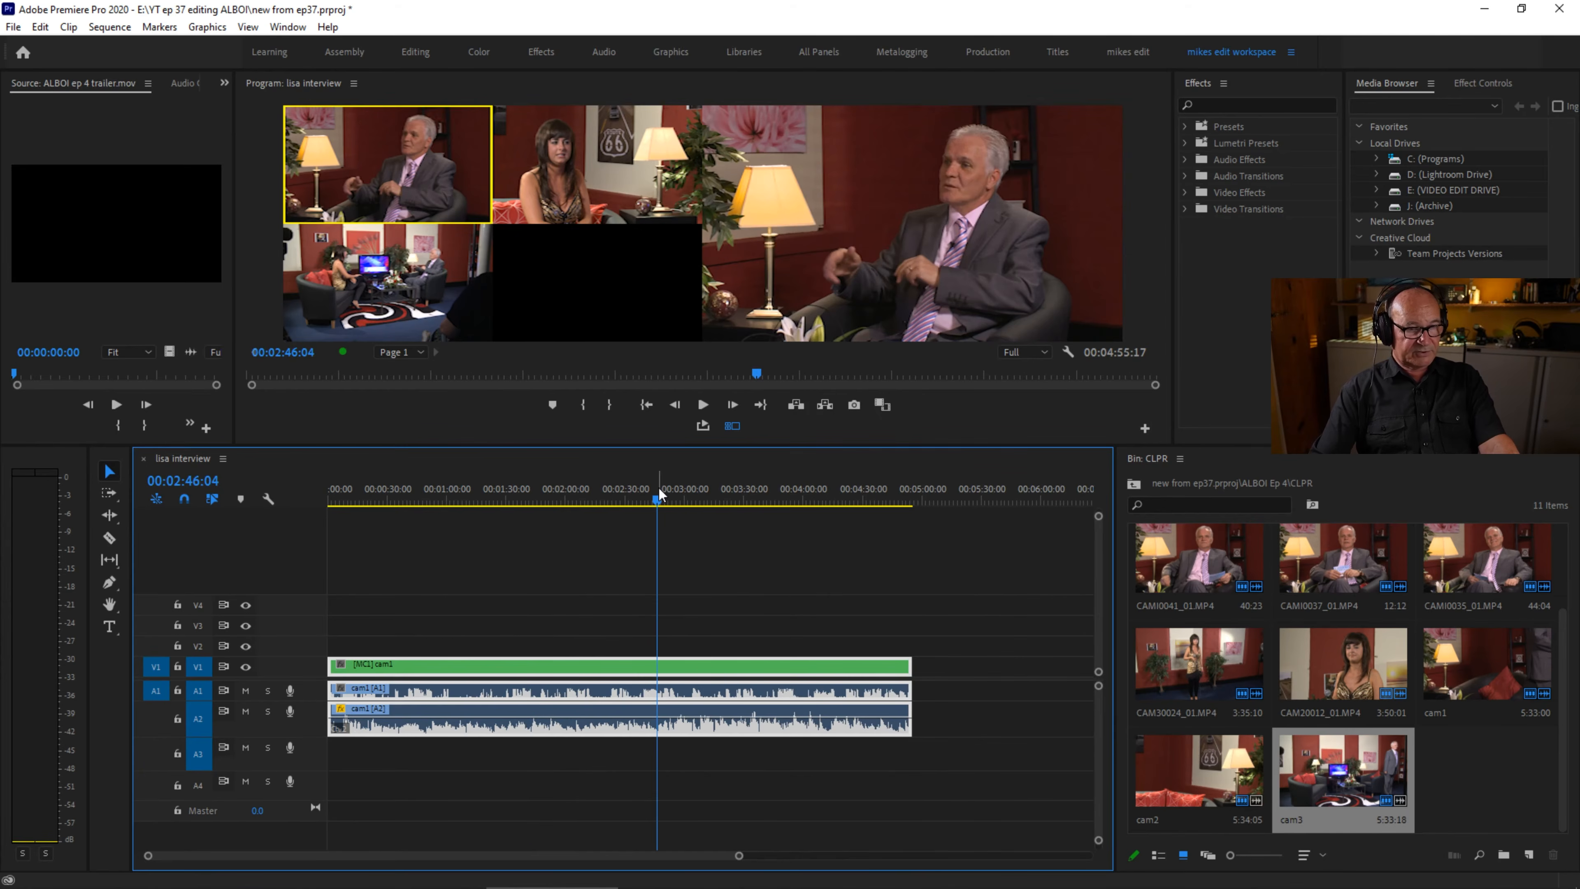
Play the interview from the sequence start with cam3 active, cutting live to cam2, back to cam3 and to cam1 by 00:00:18.
left_click_drag(743, 501, 273, 506)
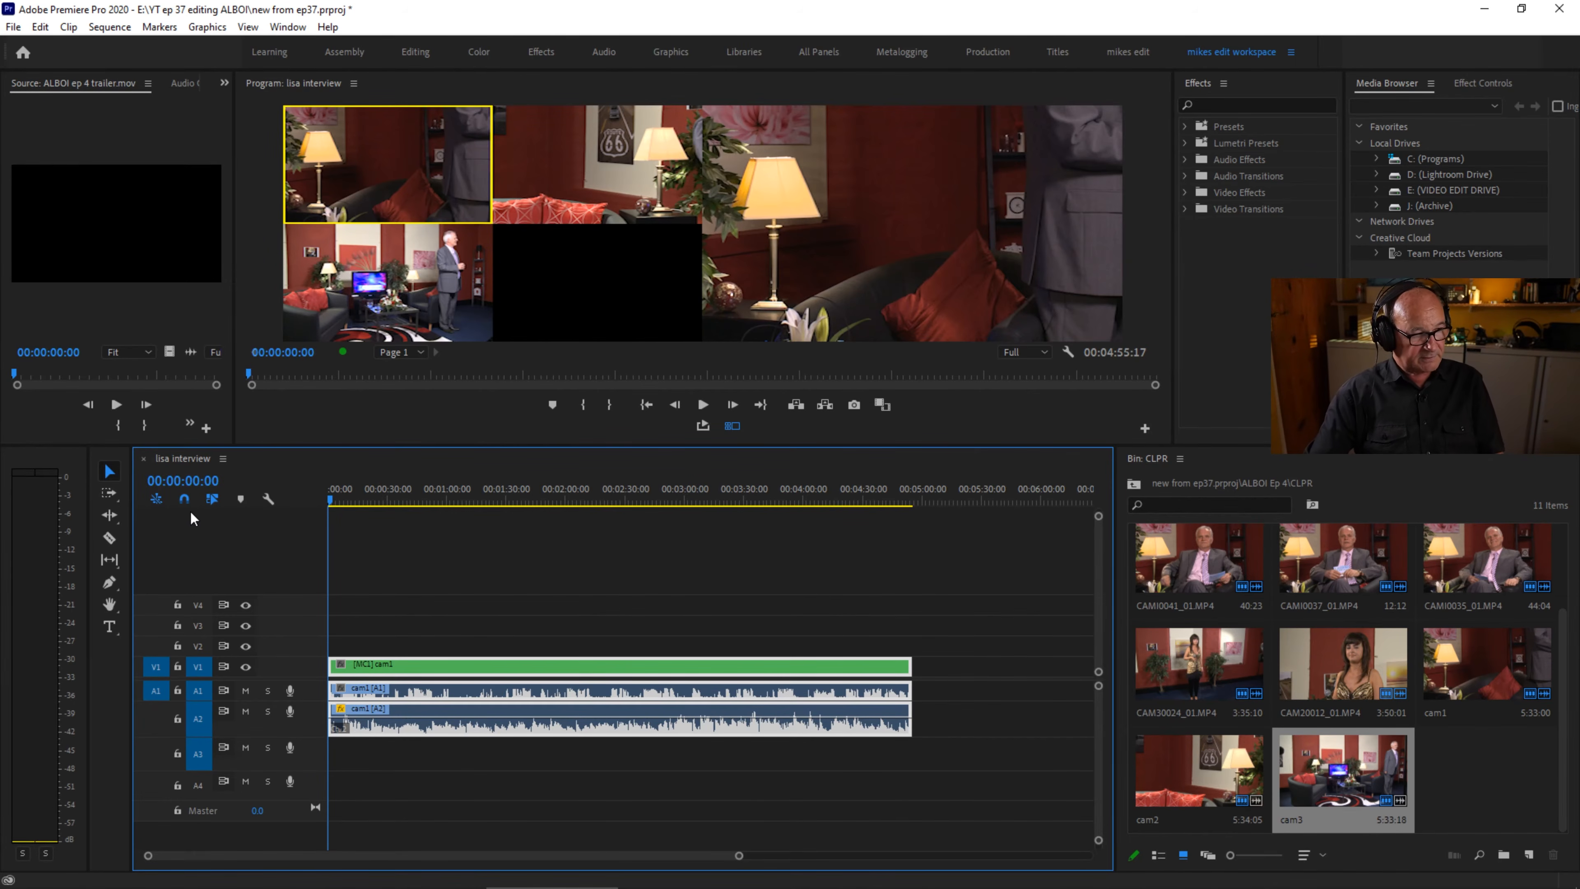
left_click(390, 296)
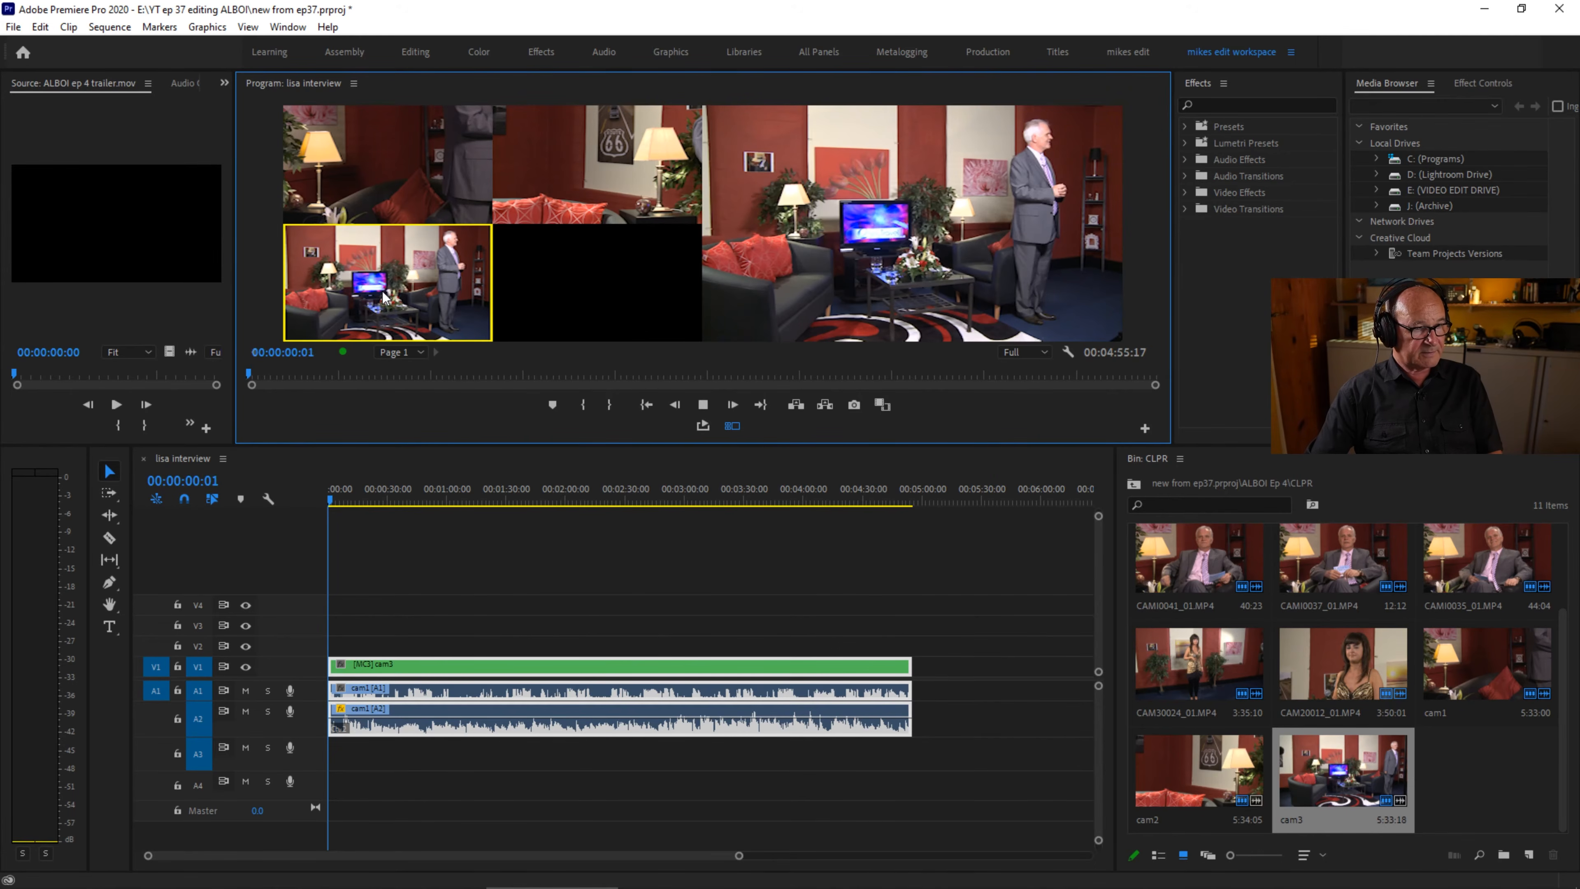
key("space")
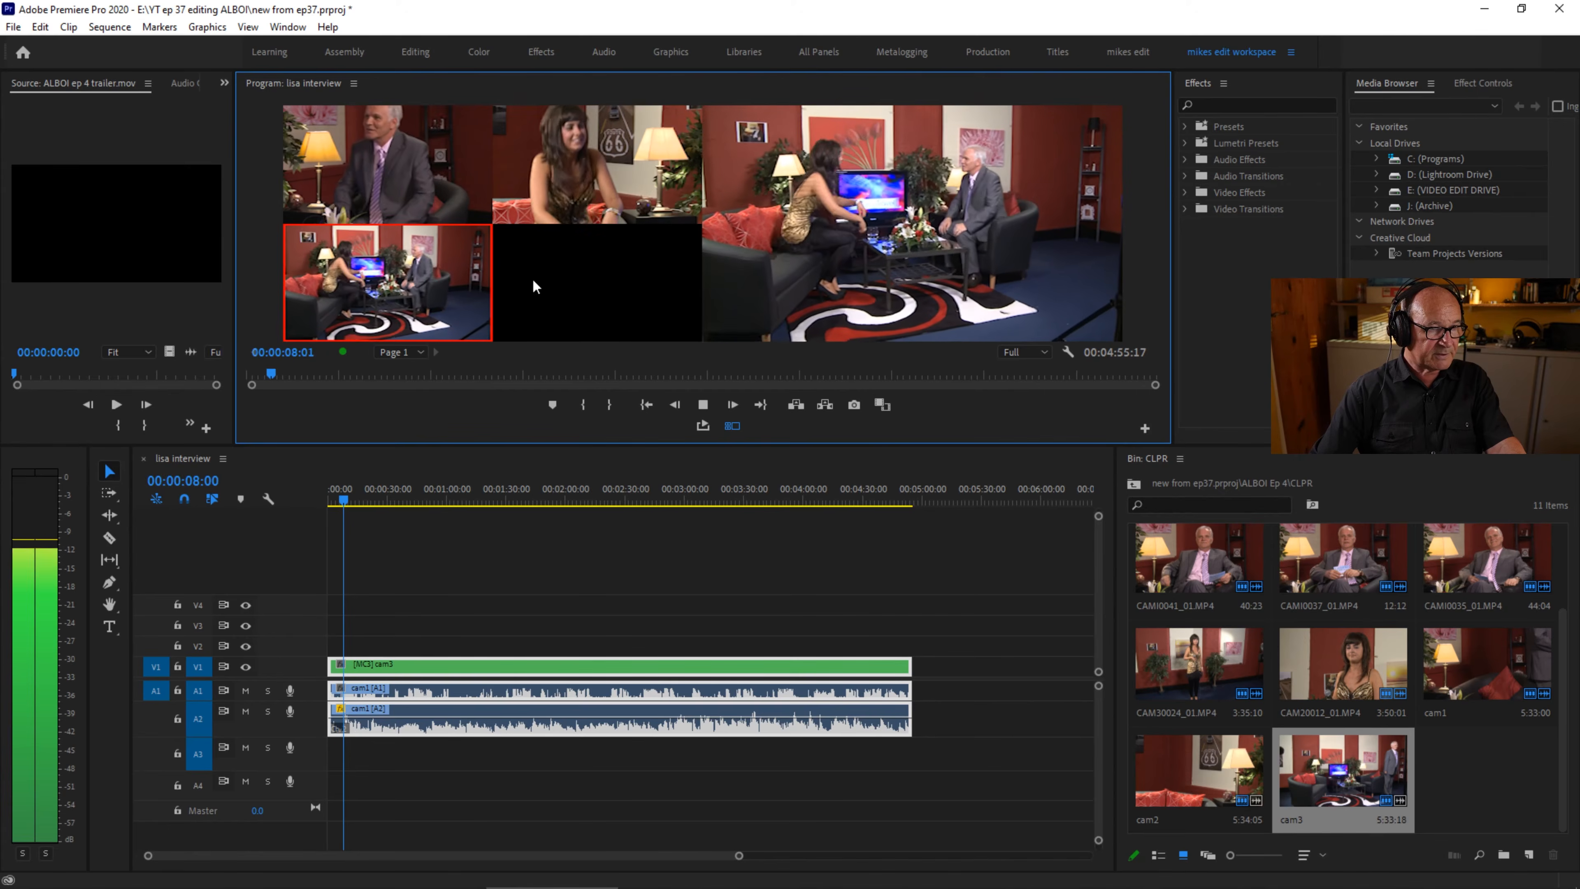
left_click(609, 152)
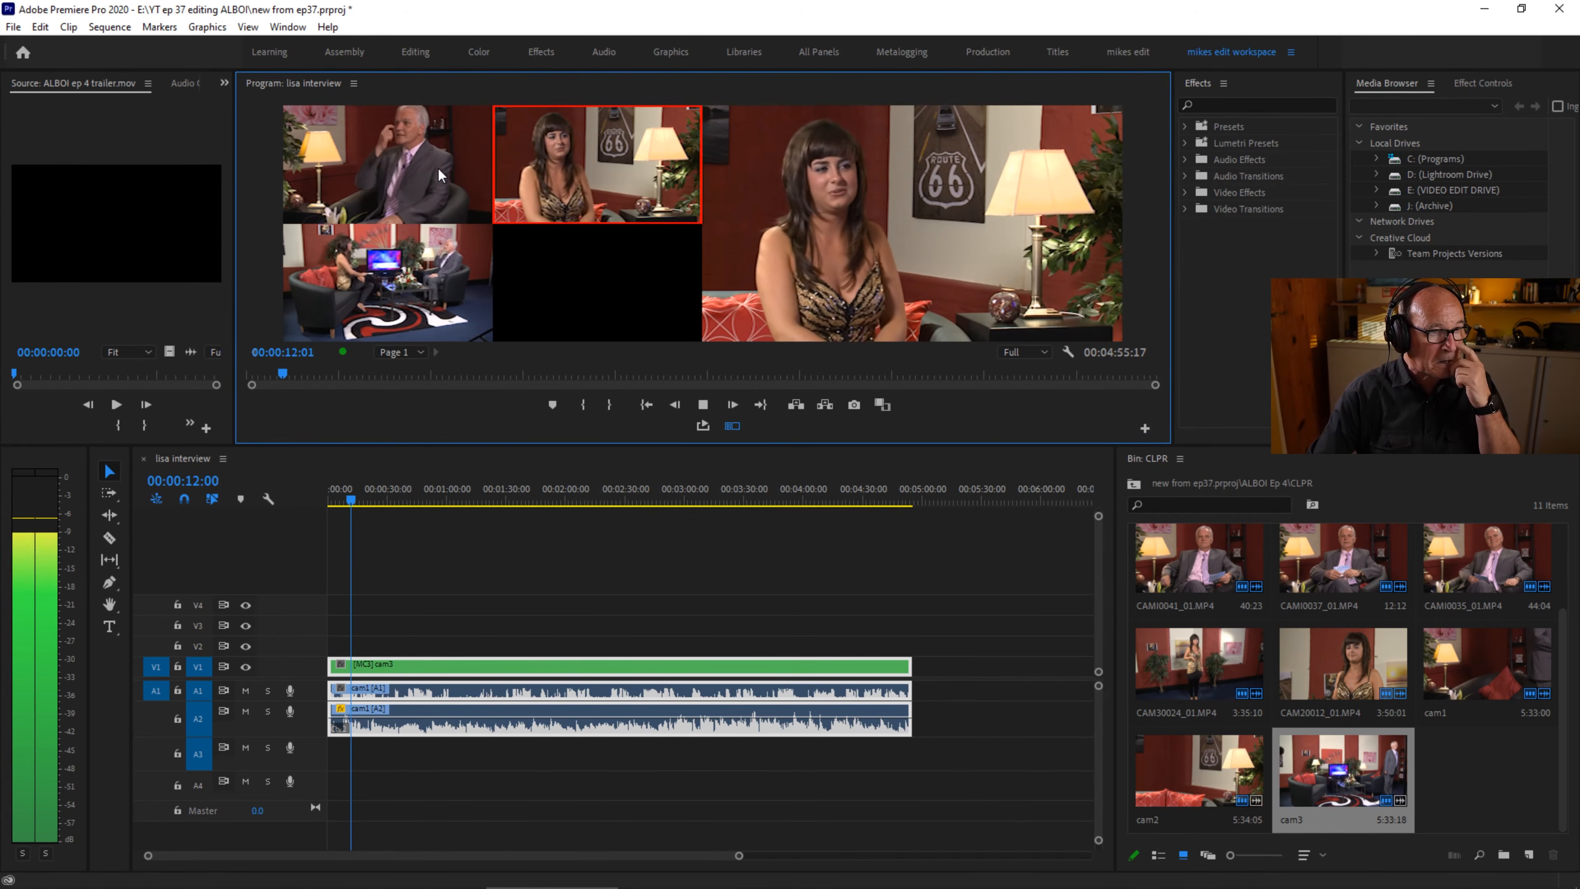
left_click(404, 267)
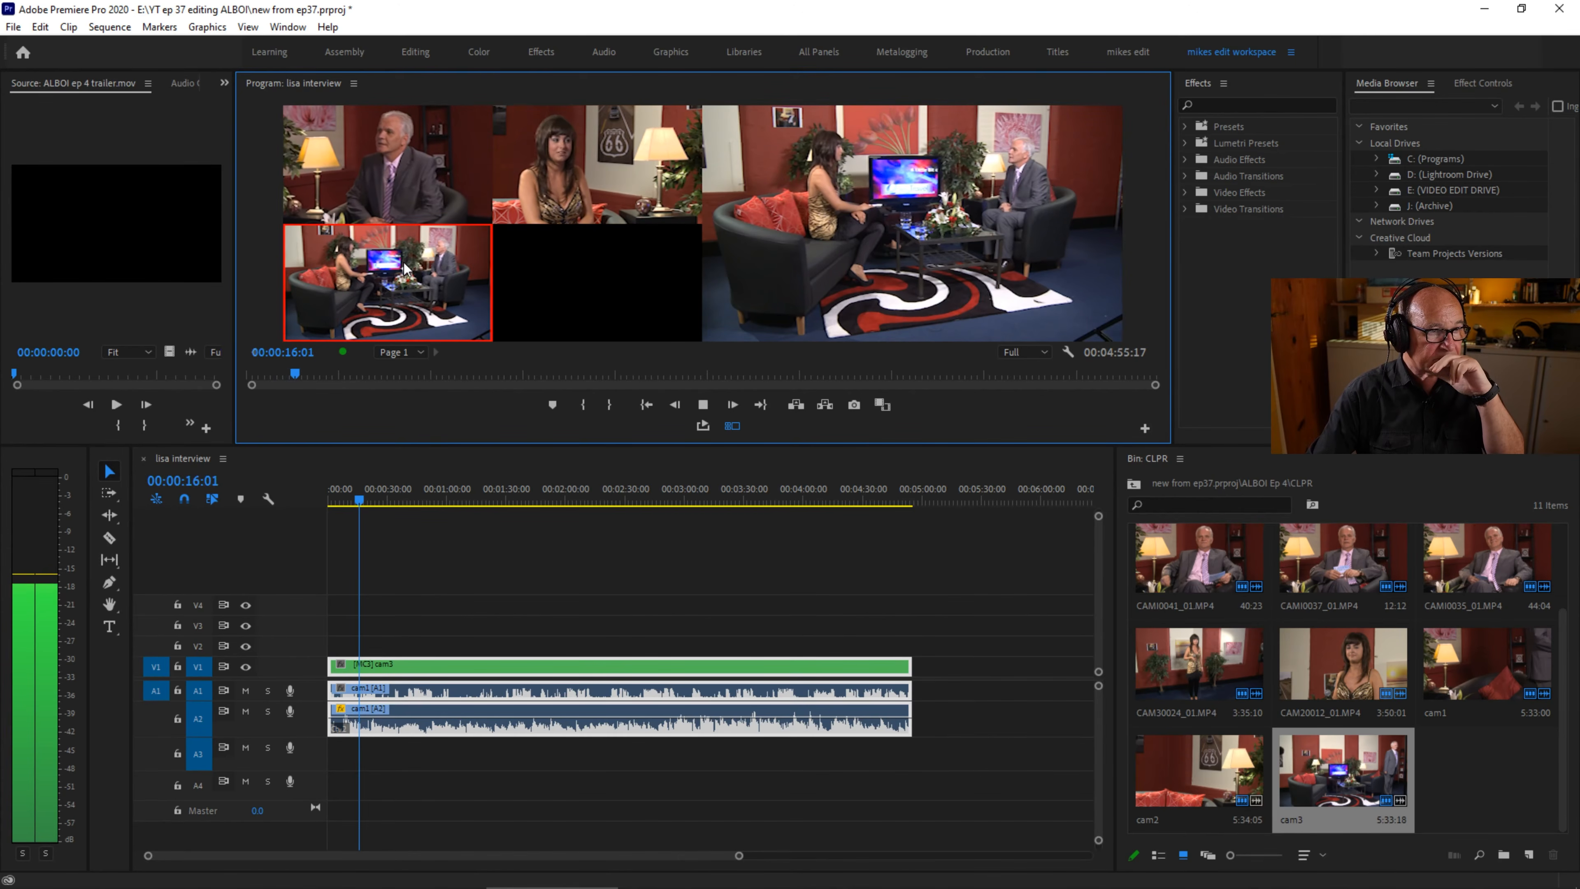
left_click(417, 193)
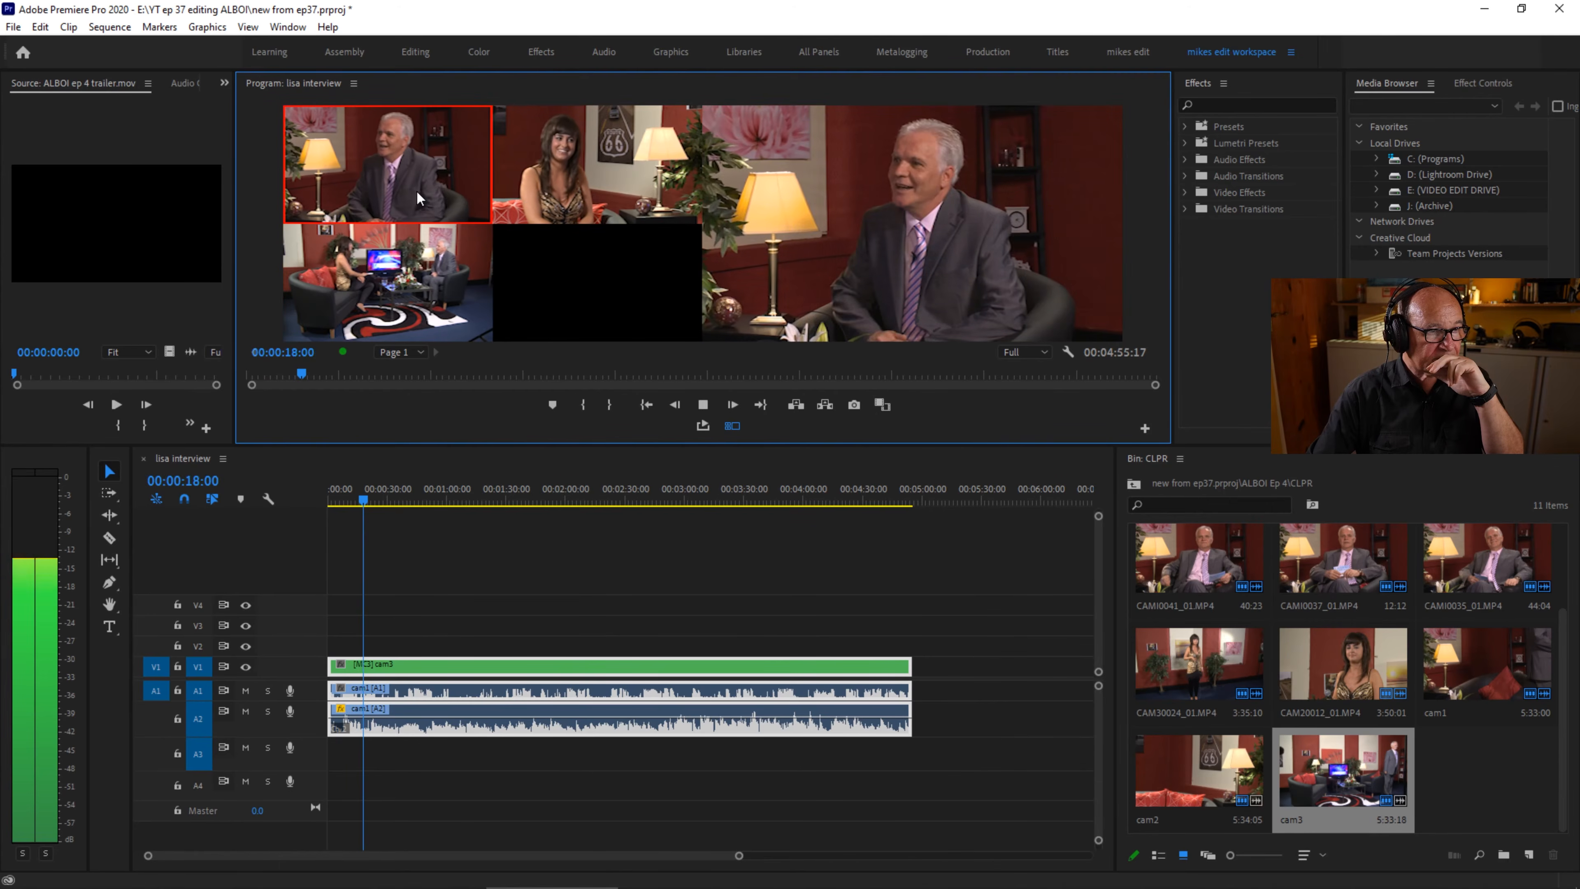
Continue the live cut by alternating between cam2 and cam1, ending on cam1 at about 00:00:48.
left_click(592, 177)
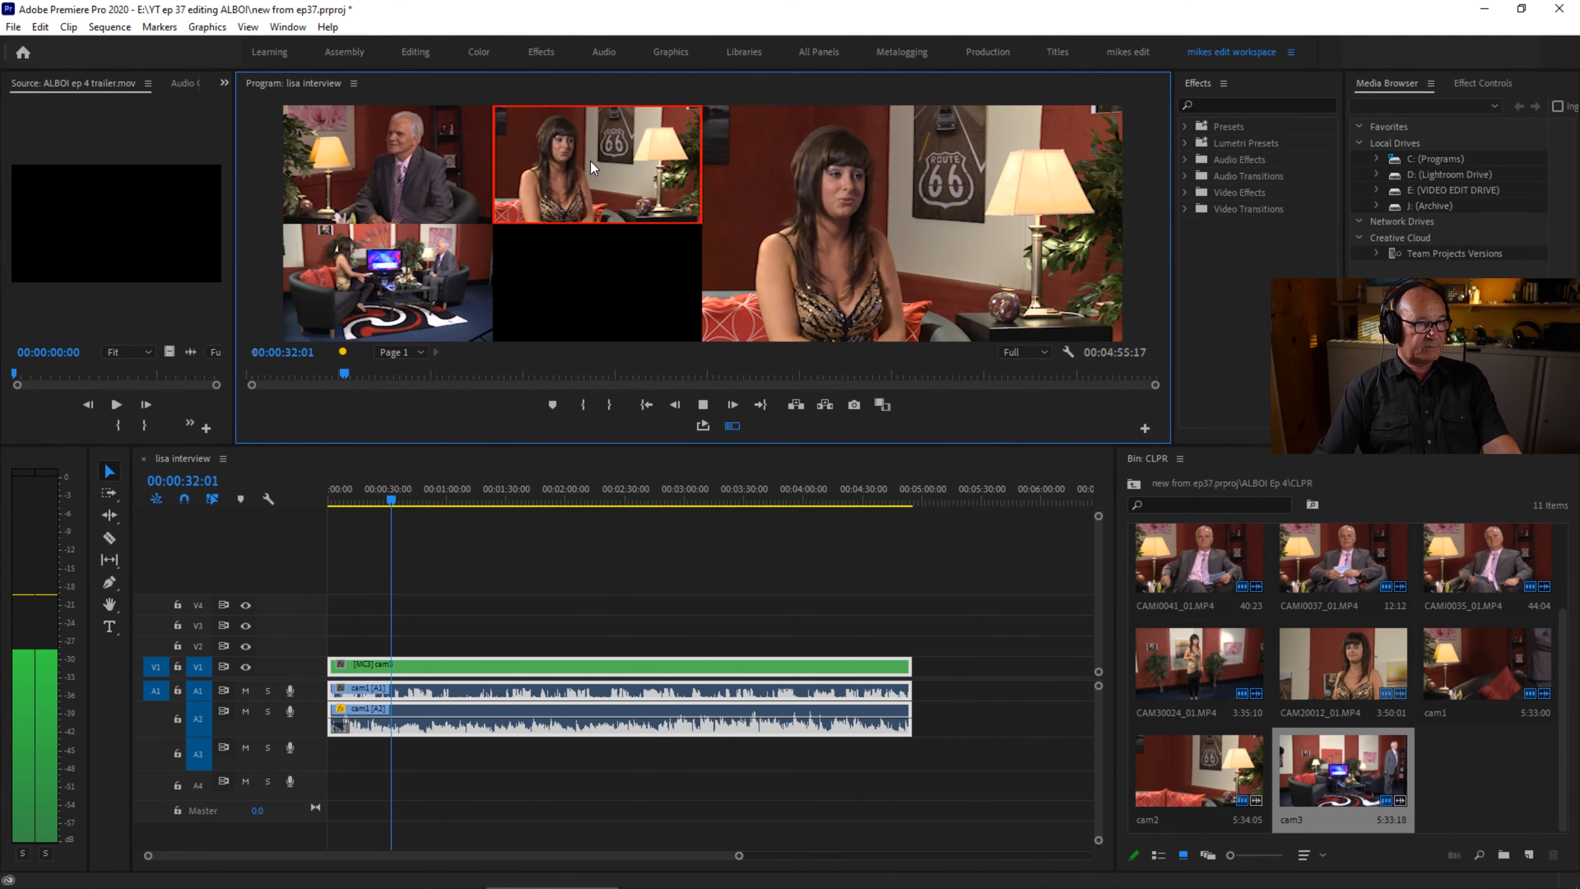
left_click(412, 182)
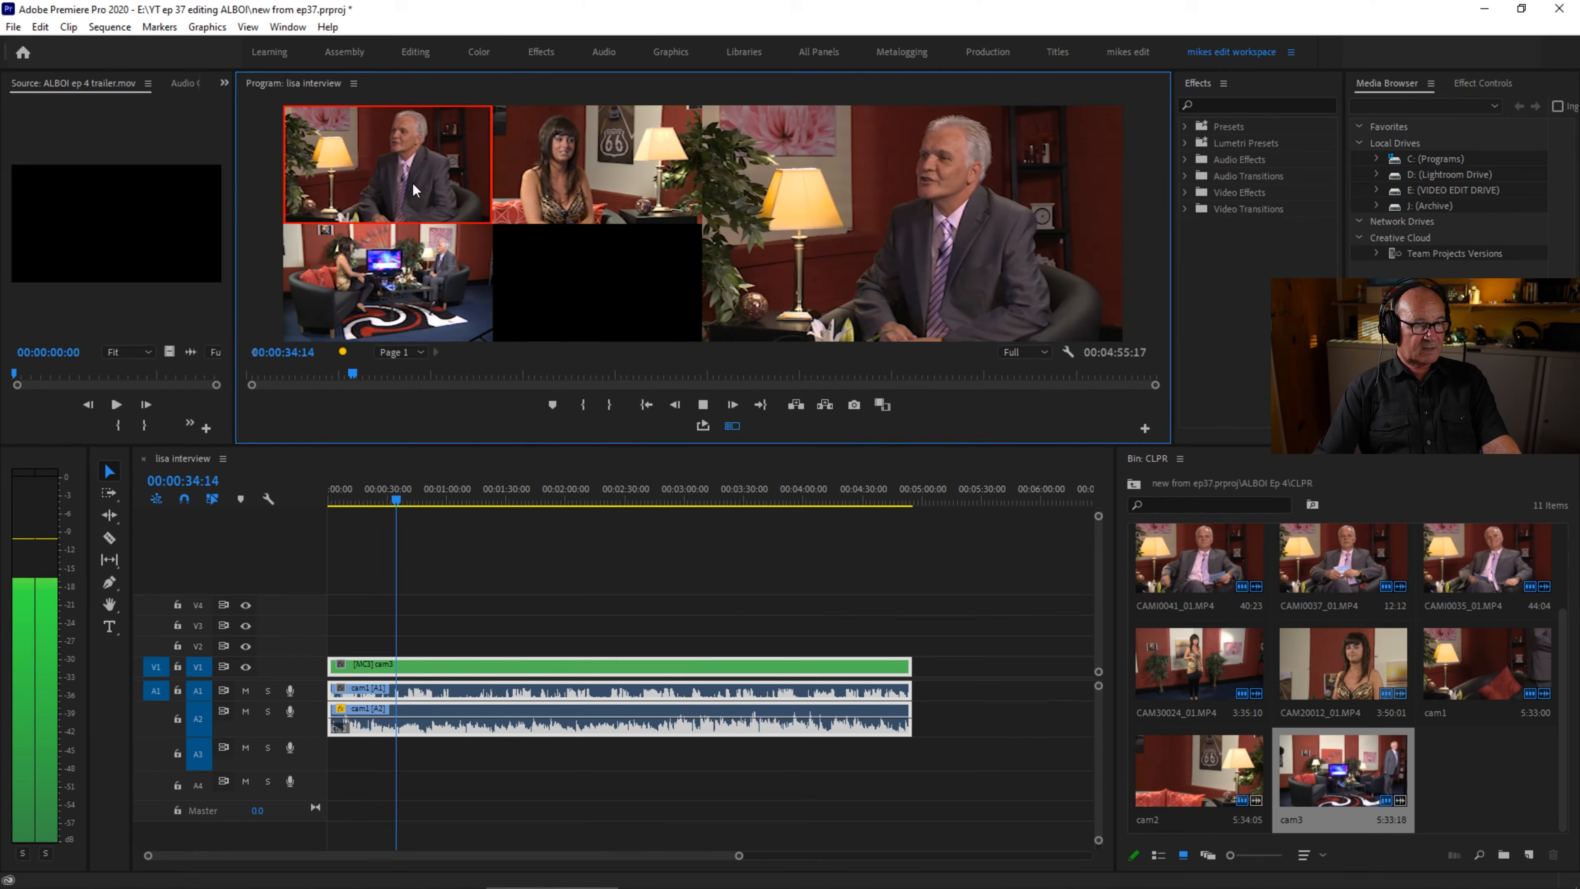
left_click(556, 165)
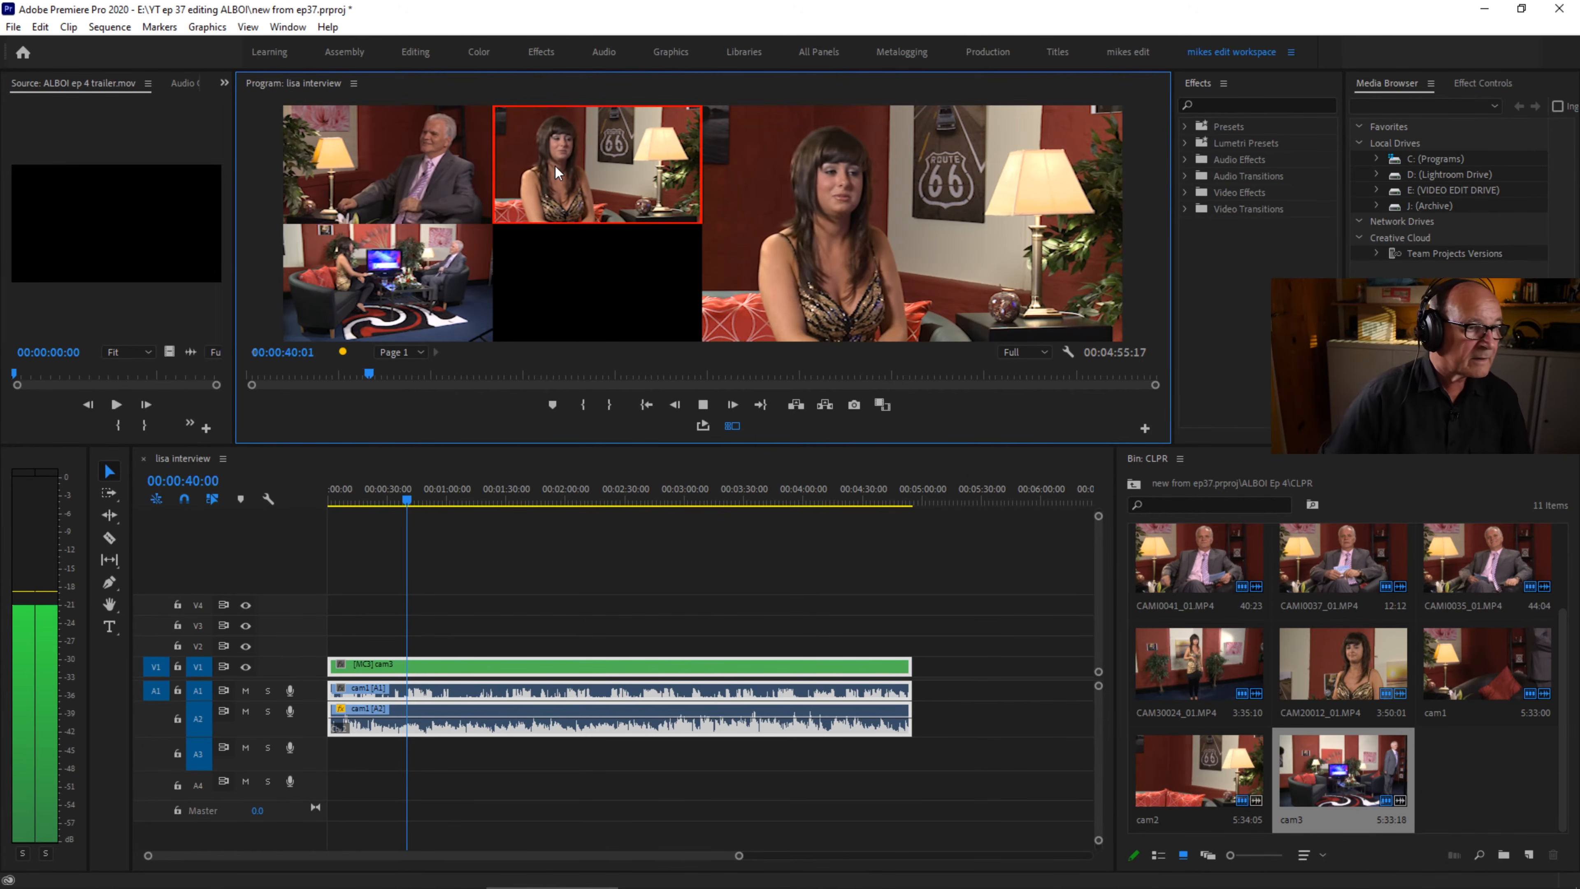
left_click(464, 177)
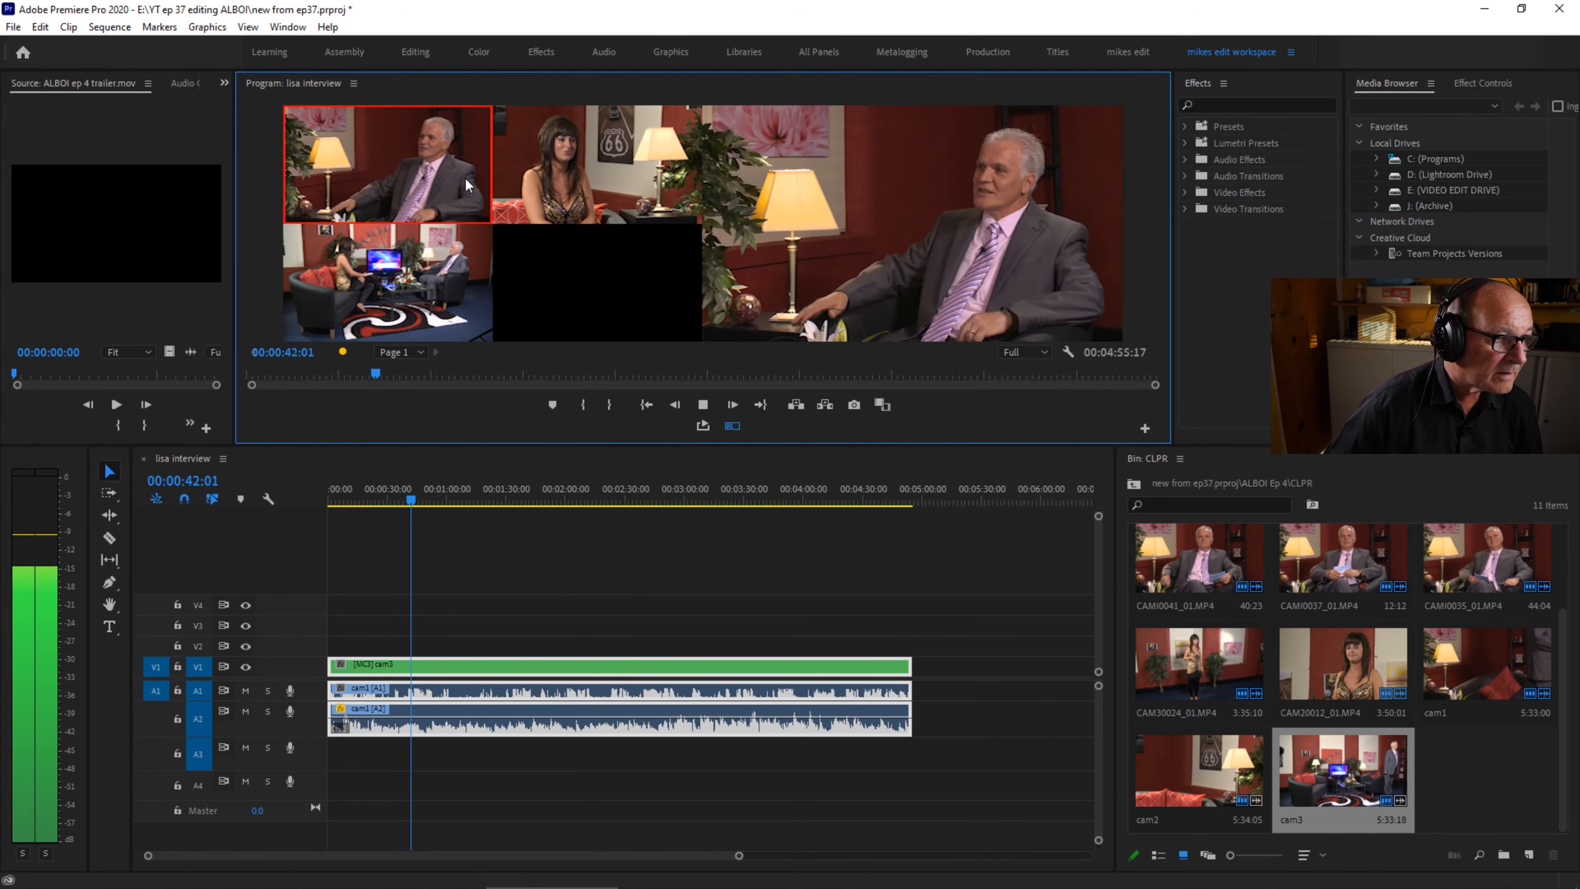
left_click(572, 173)
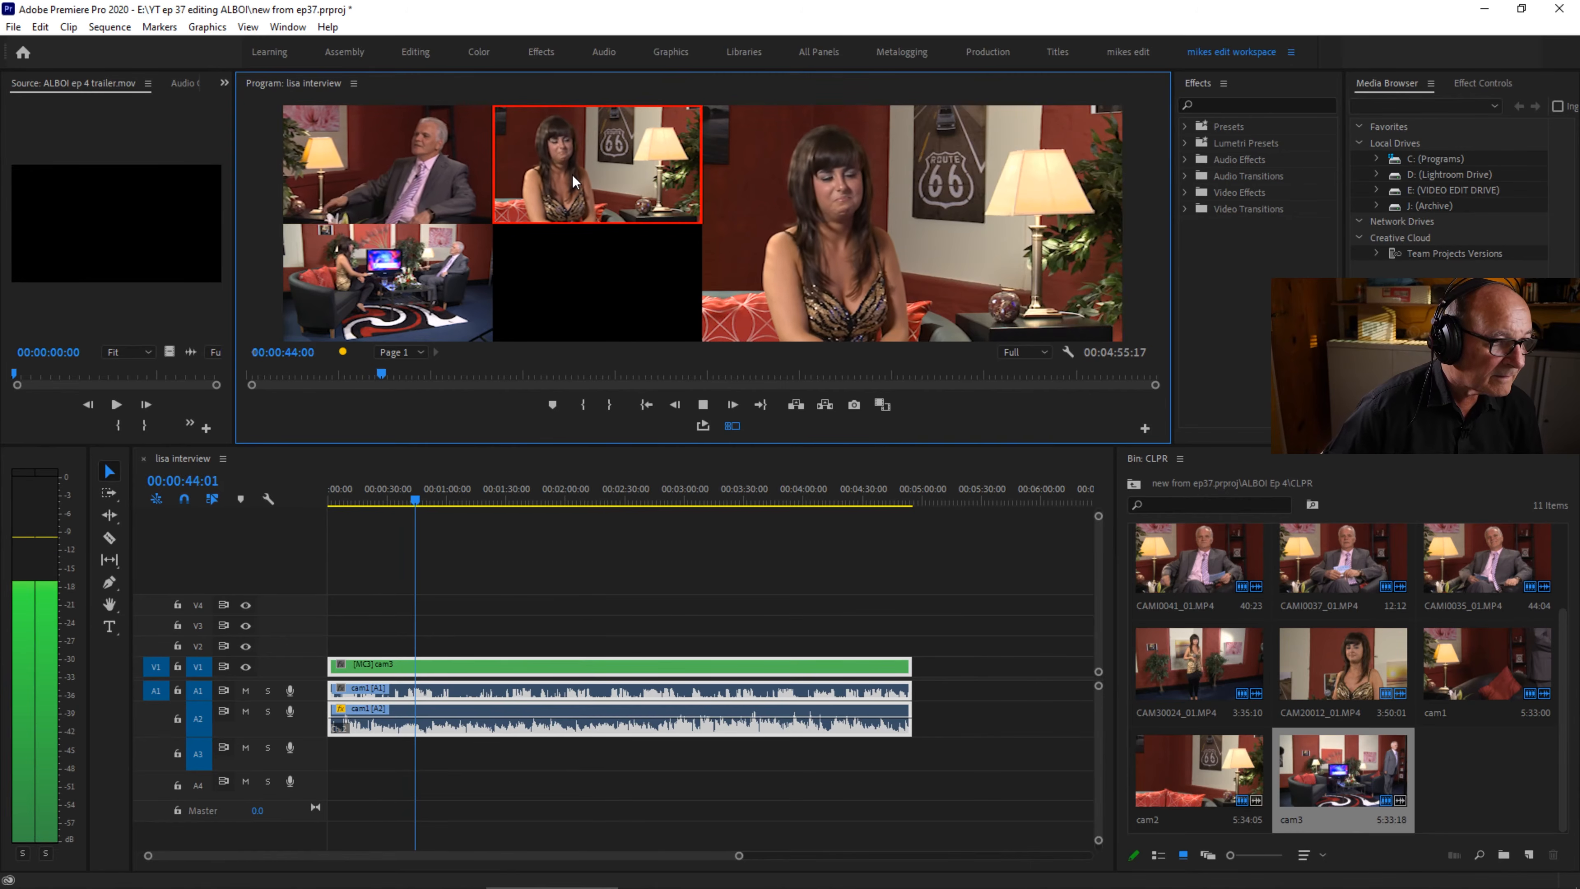
left_click(441, 163)
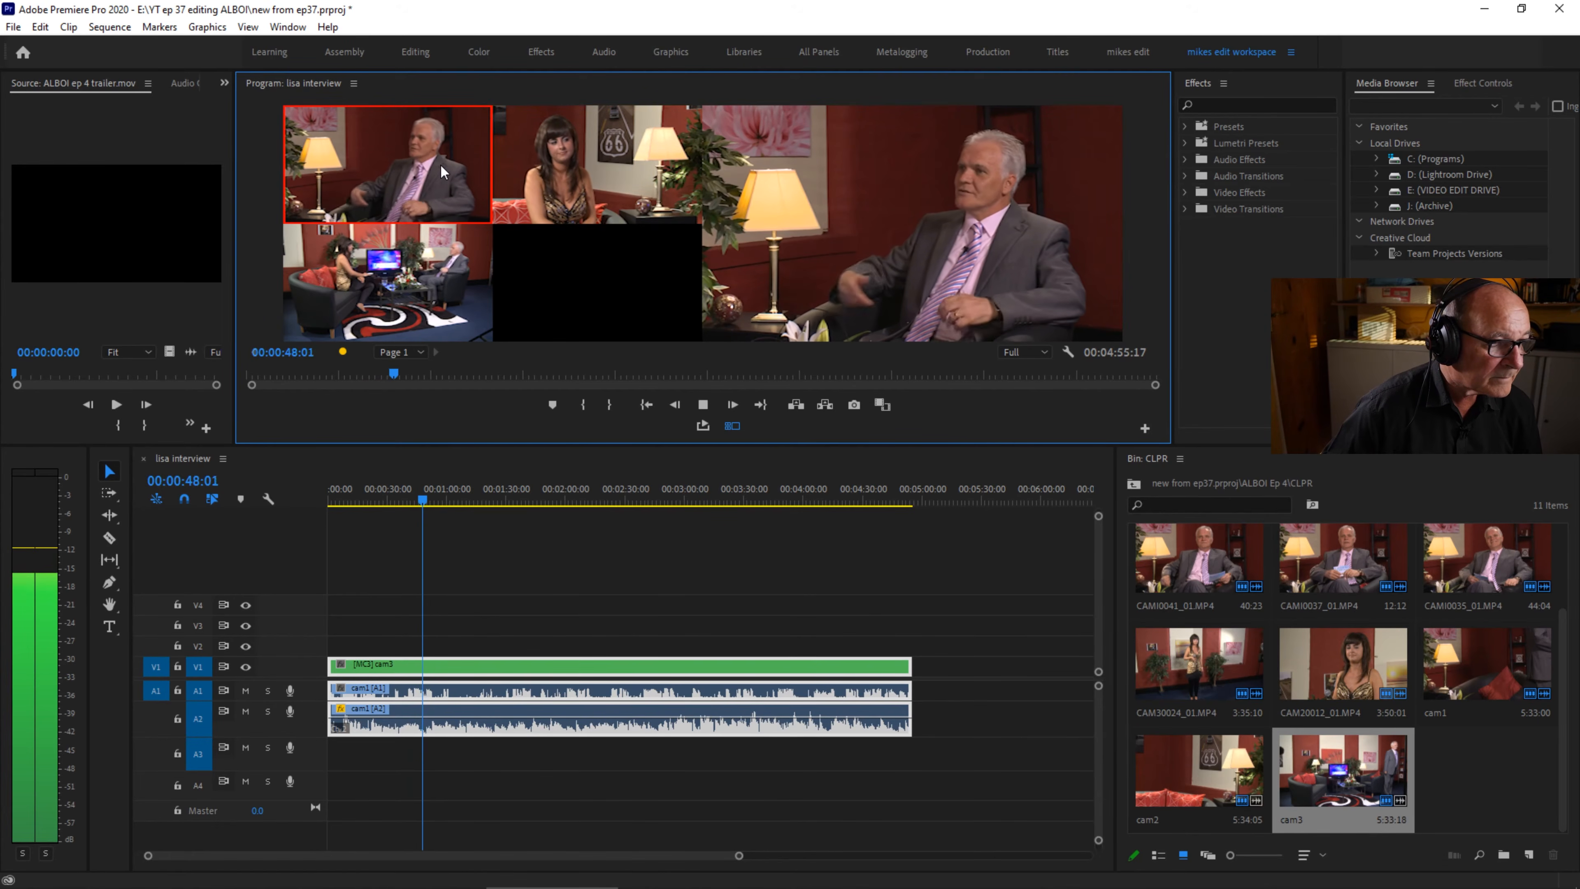
Cut live to cam2, cam1 and cam2, briefly to the cam3 wide shot, and back to cam2 by about 00:01:12.
left_click(592, 155)
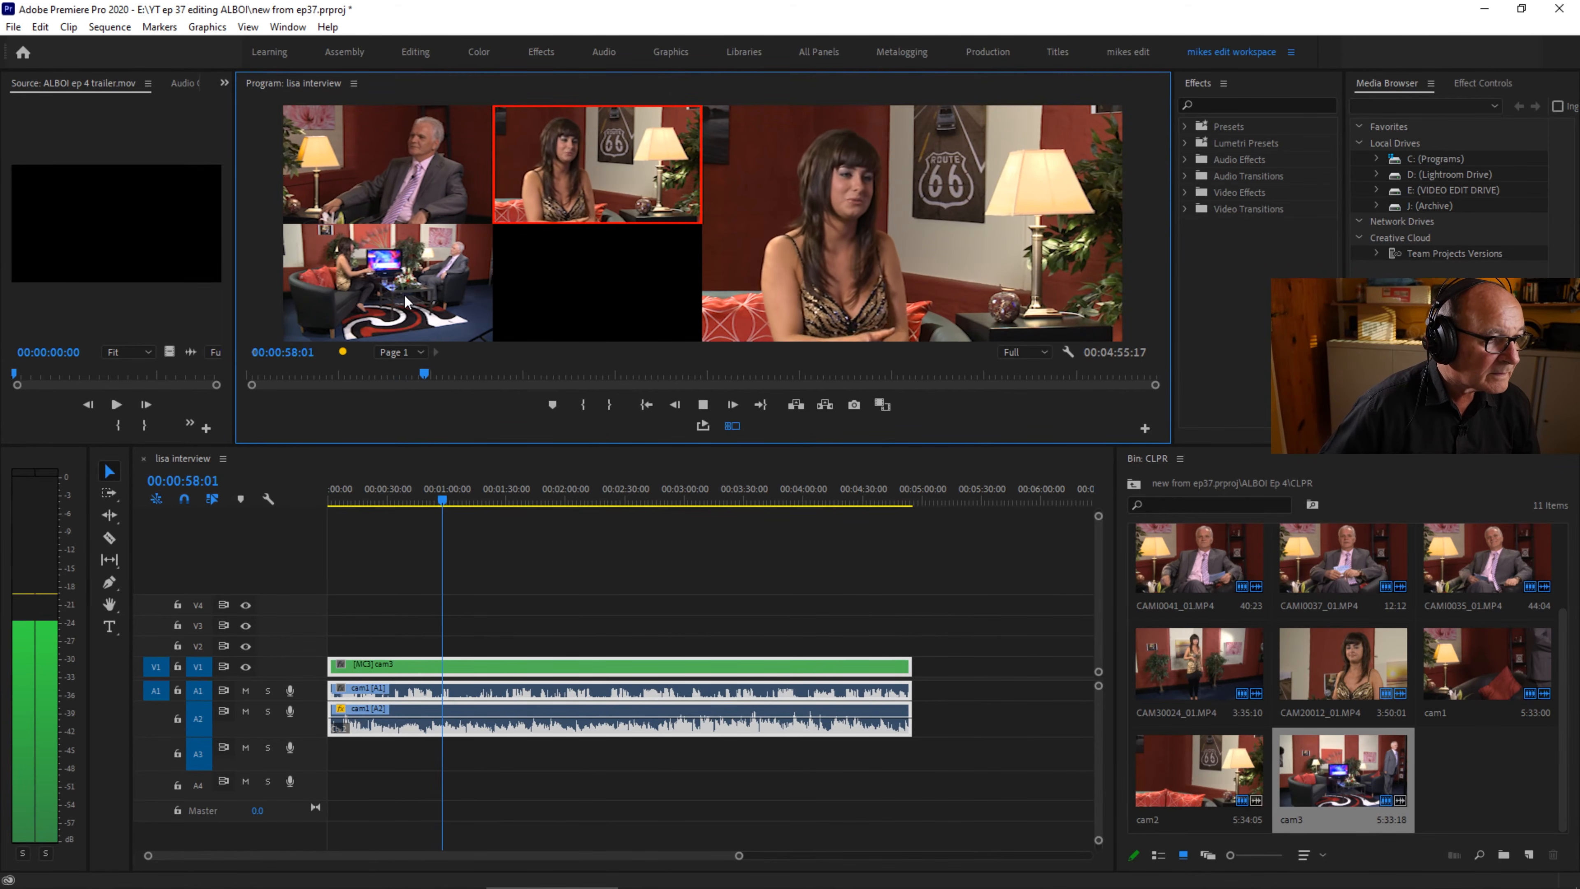
left_click(407, 188)
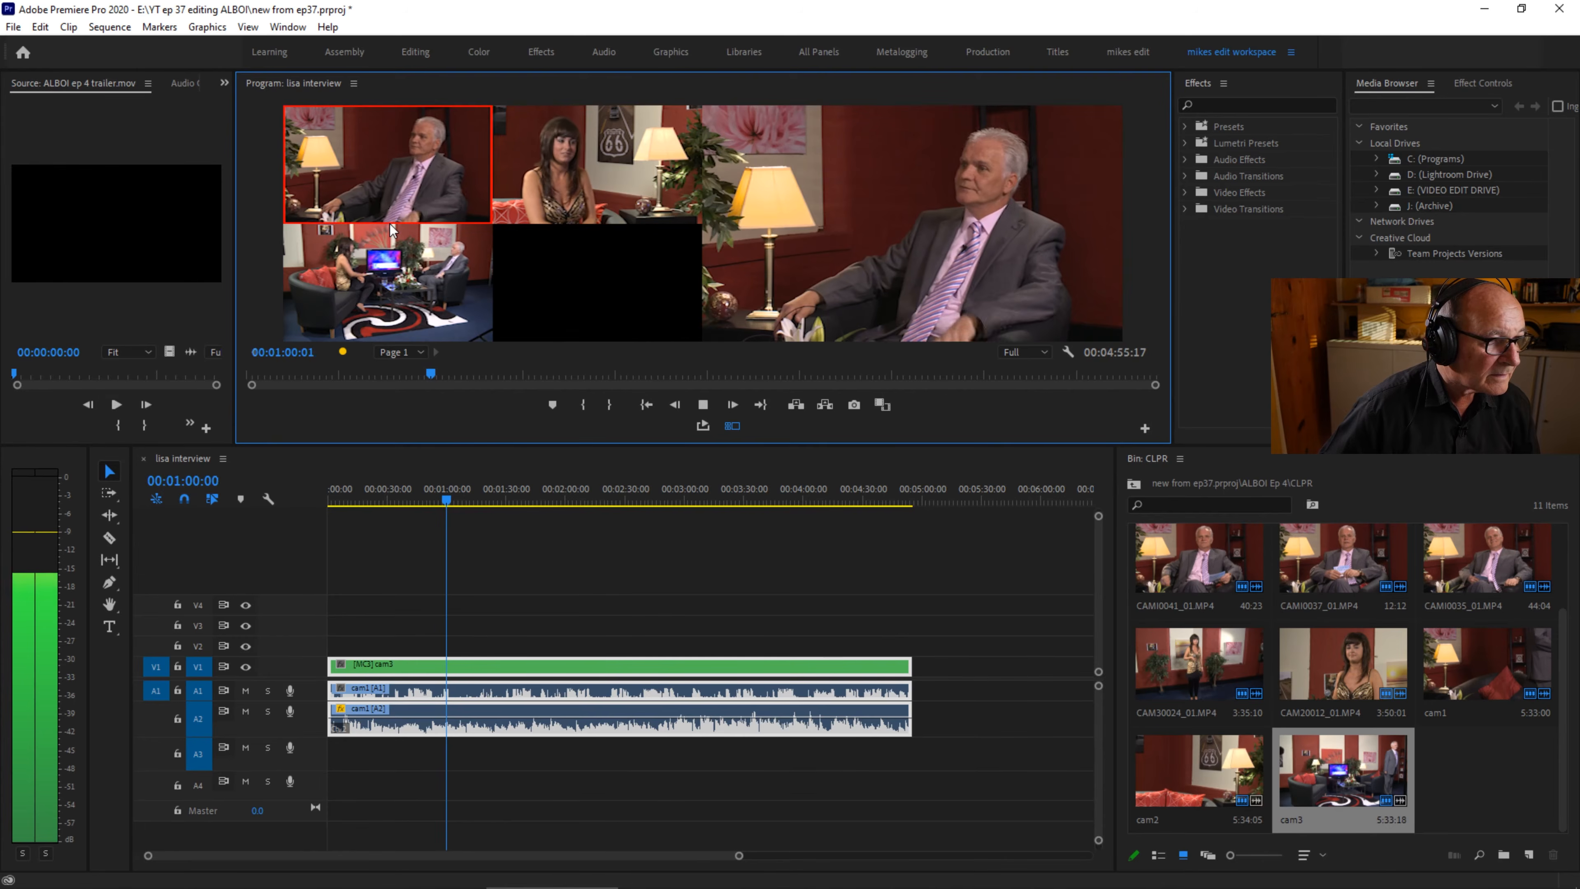
left_click(623, 186)
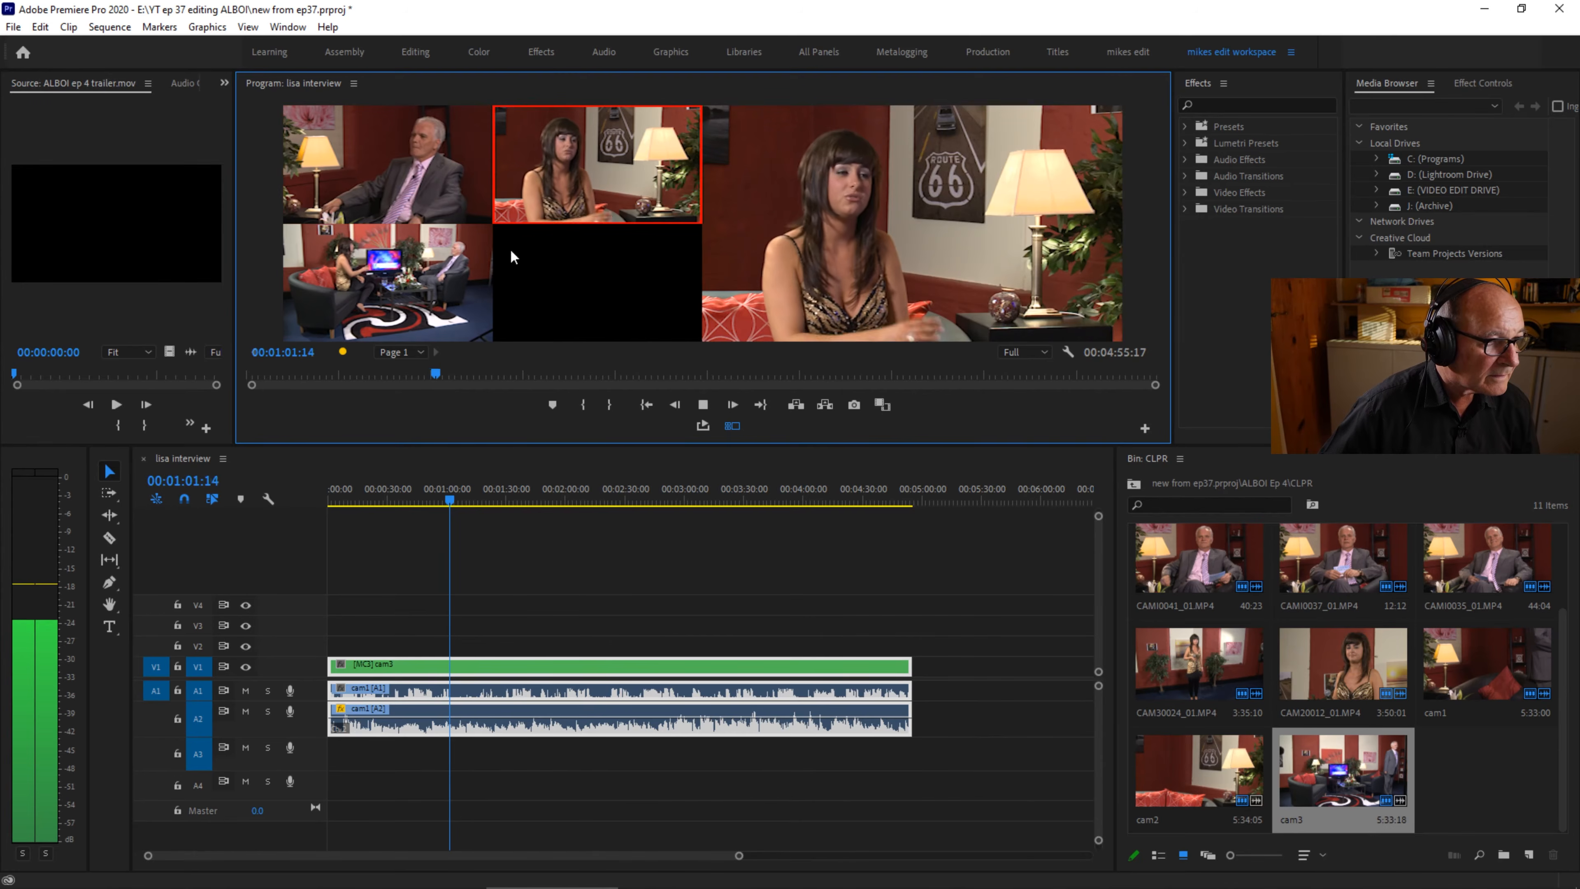
left_click(416, 297)
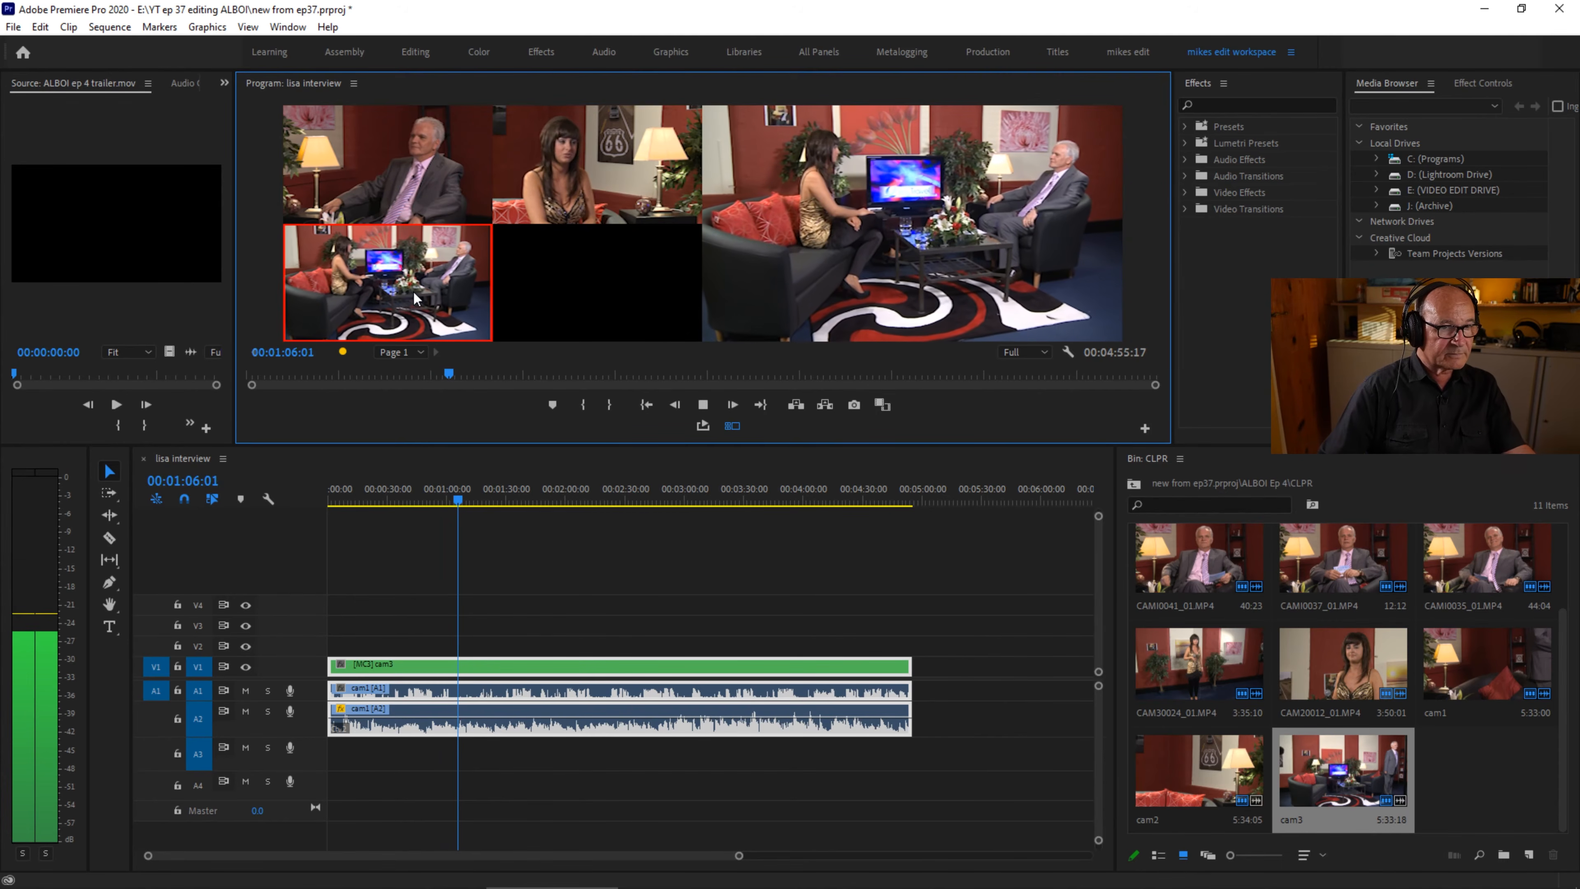
left_click(585, 165)
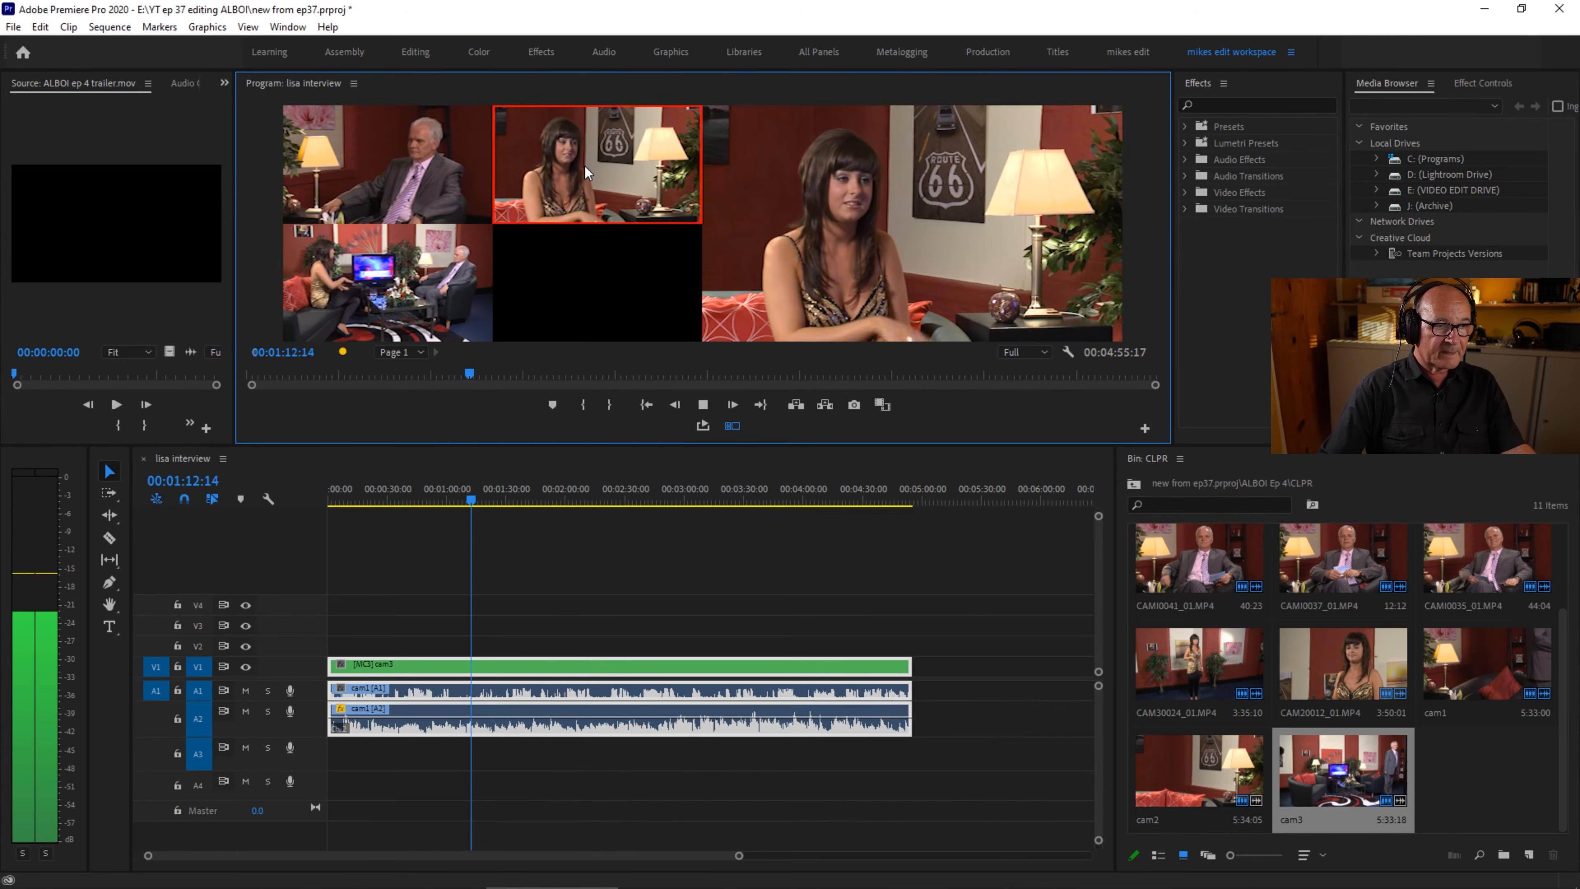
Cut live to cam1, cam2, cam1 and cam2, and stop playback at 00:01:33:03 to record the camera cuts.
left_click(425, 174)
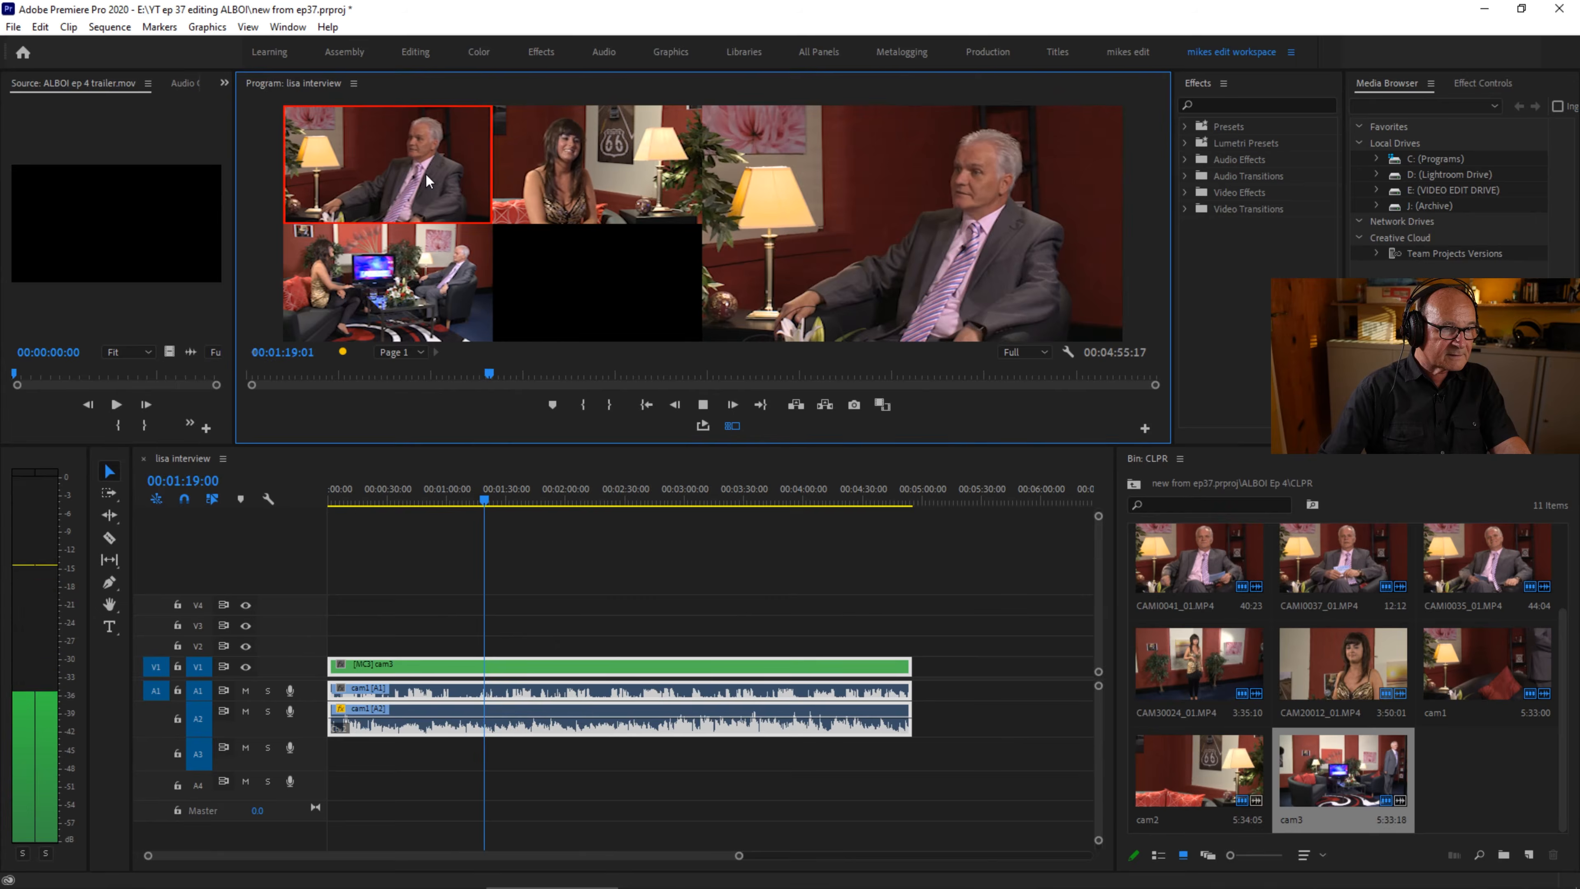
left_click(539, 179)
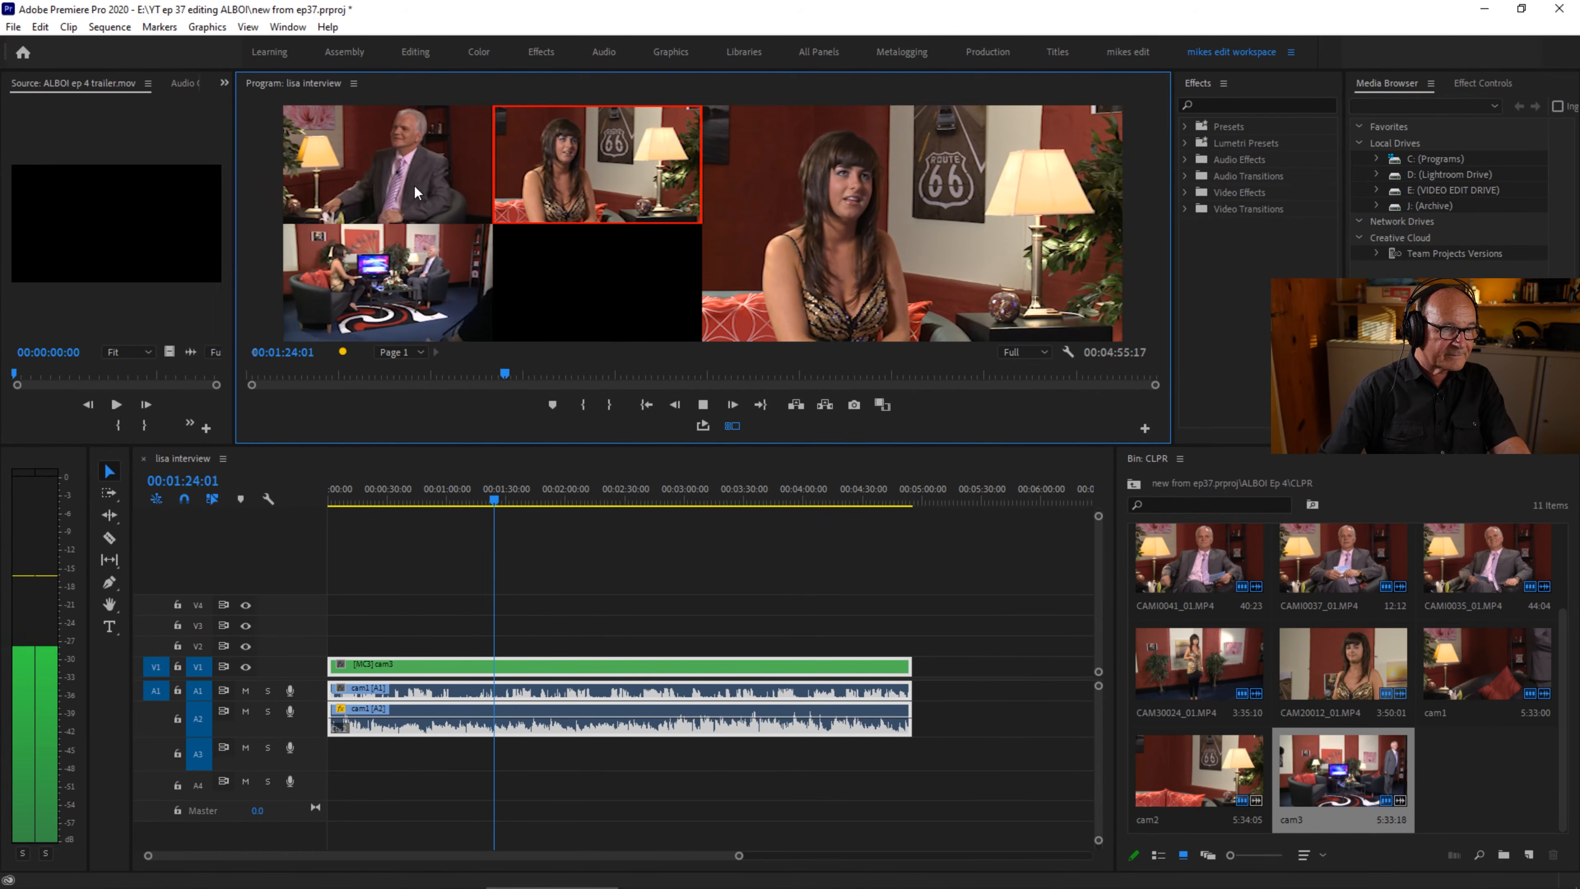
left_click(413, 184)
left_click(549, 190)
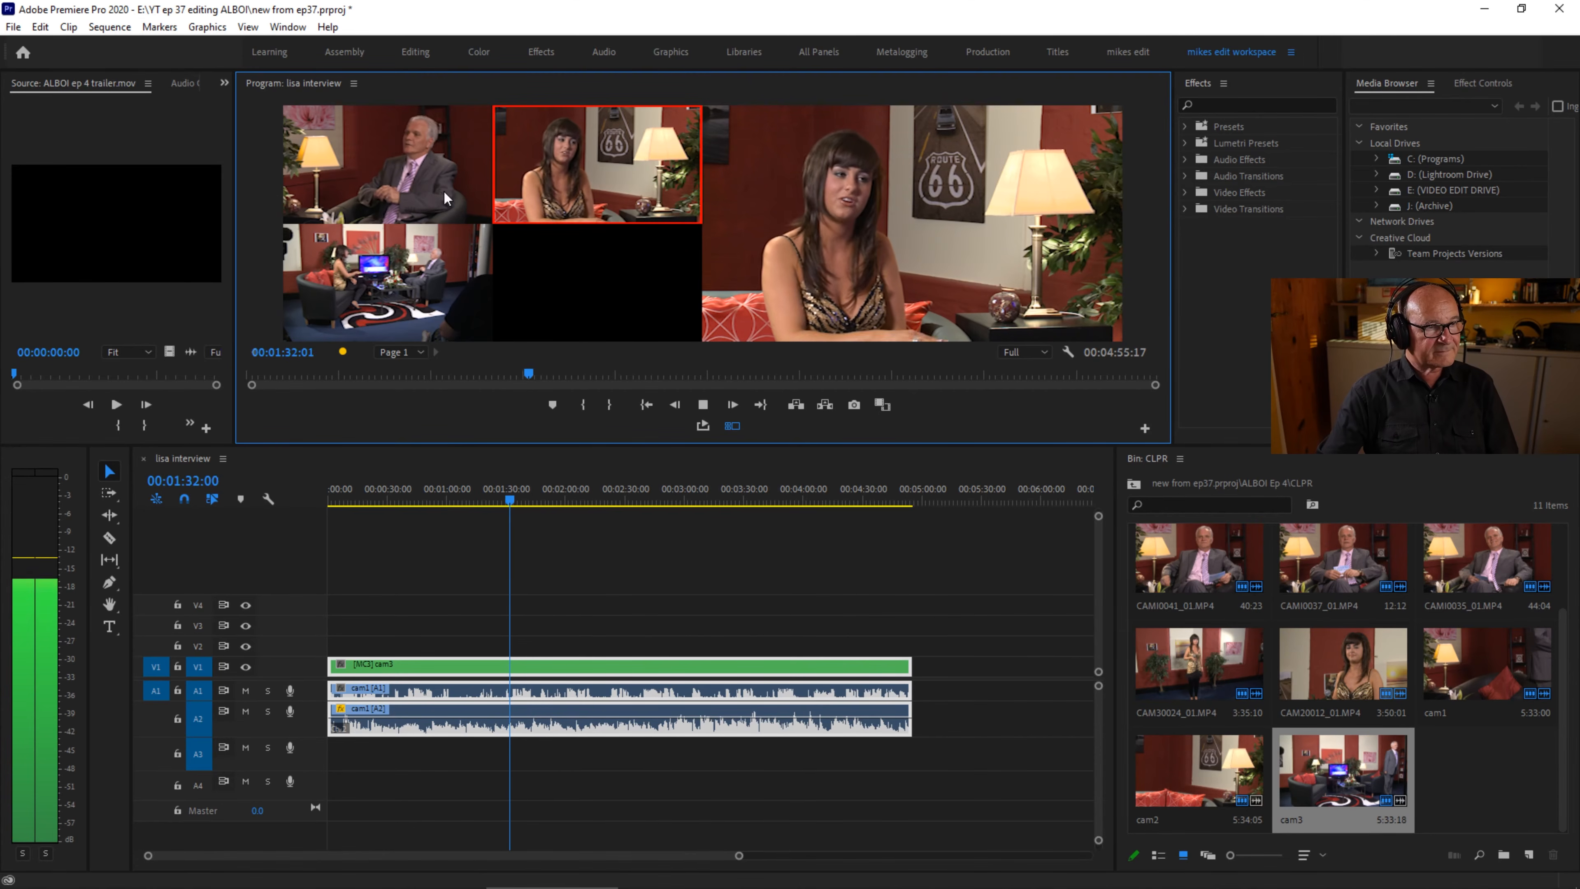
key("space")
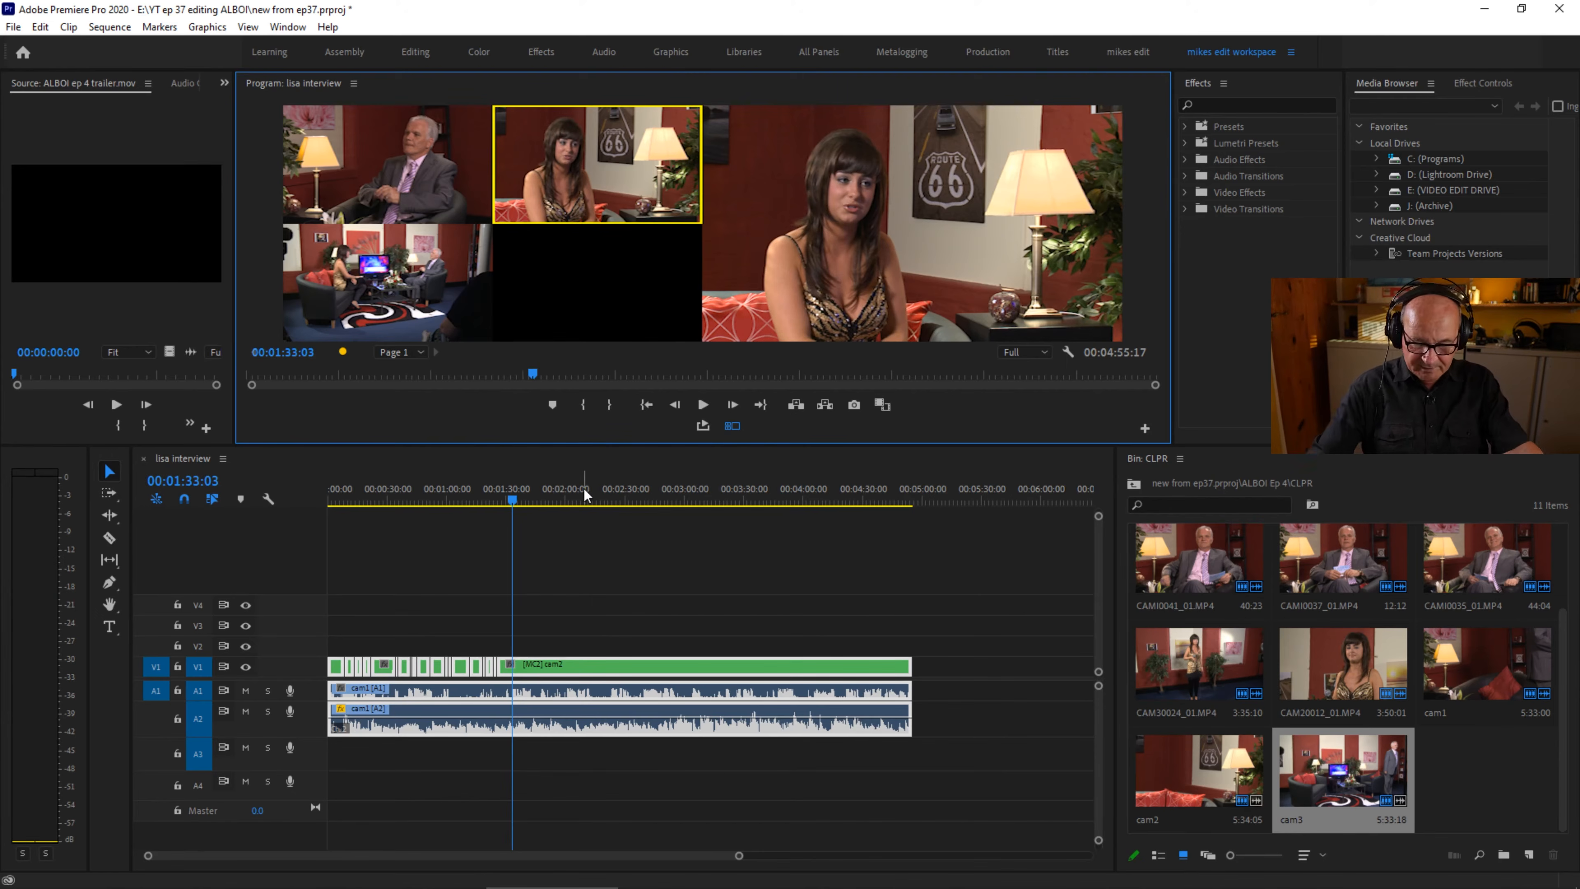
Review the recorded camera cuts by playing the sequence from about 00:01:06 and again from about 00:01:23.
key("equal")
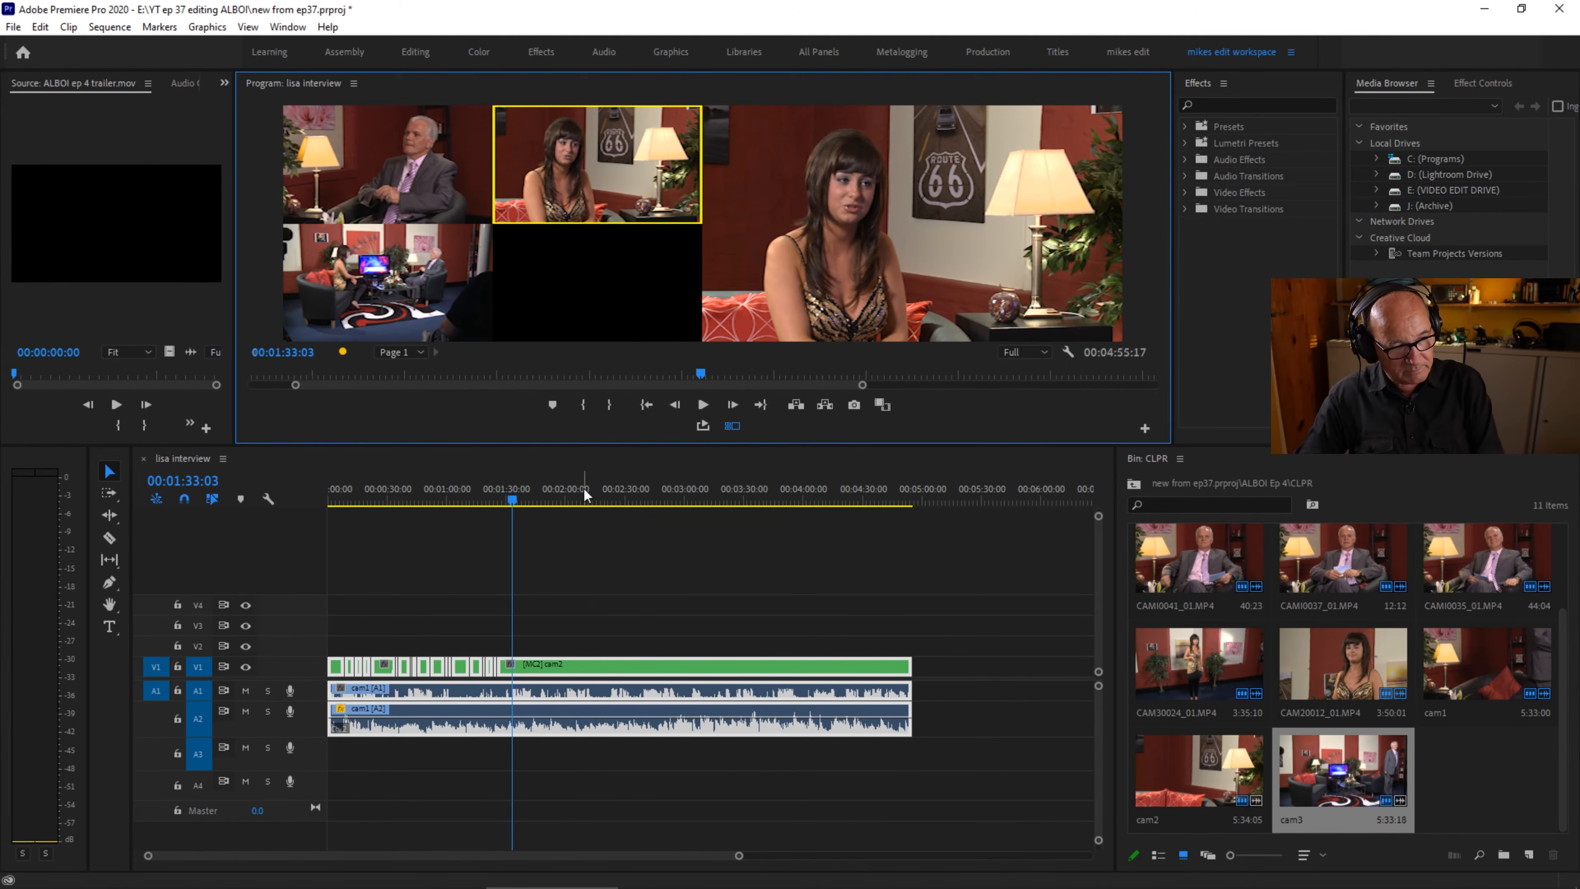
left_click(521, 502)
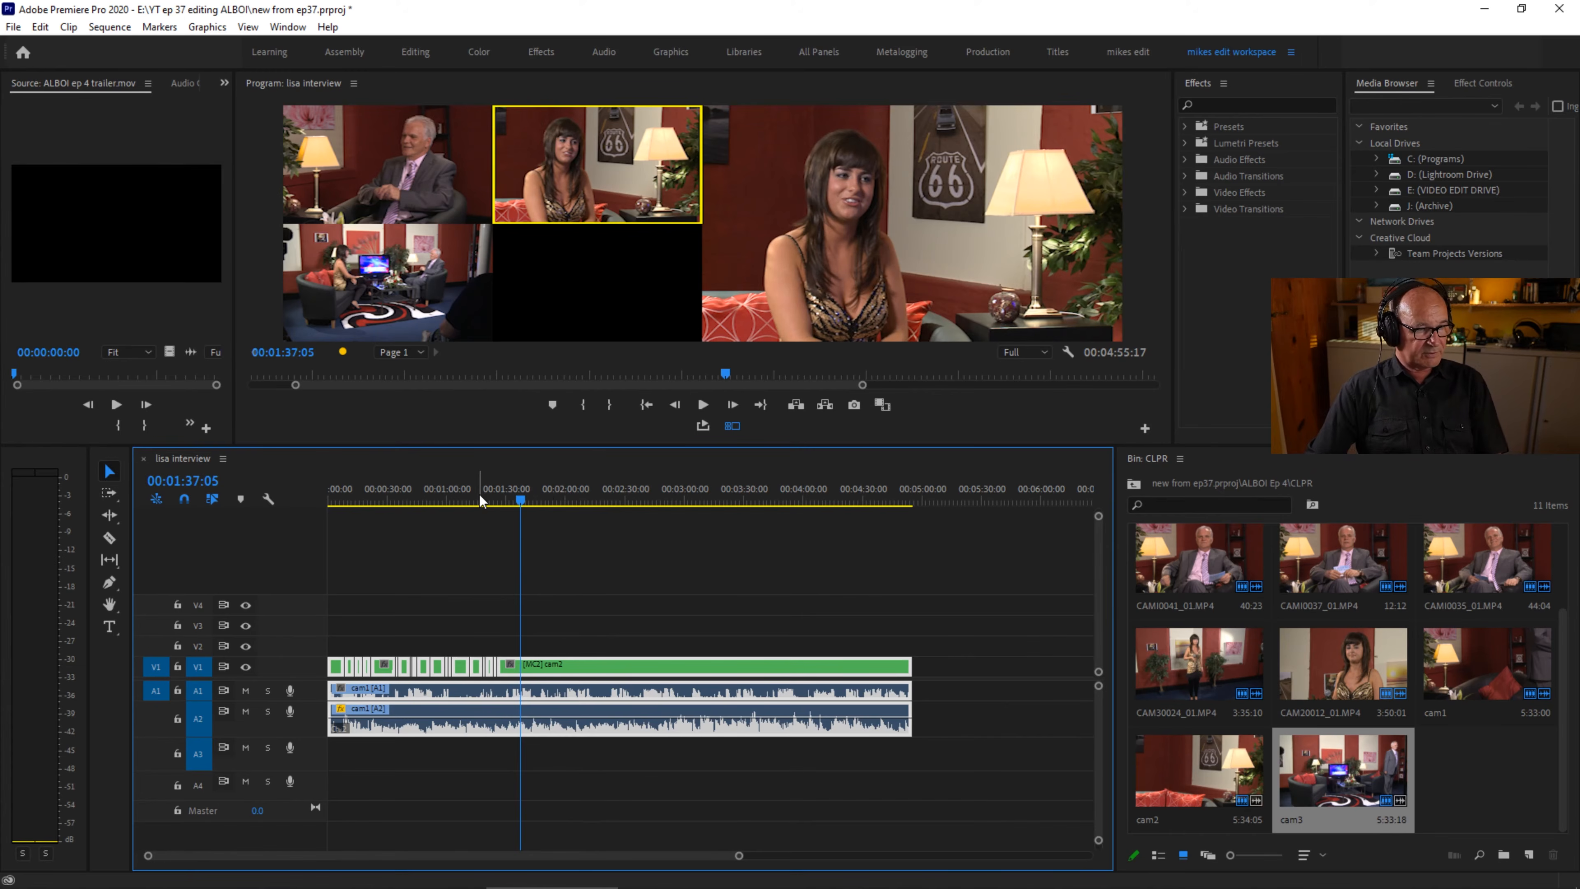
key("equal")
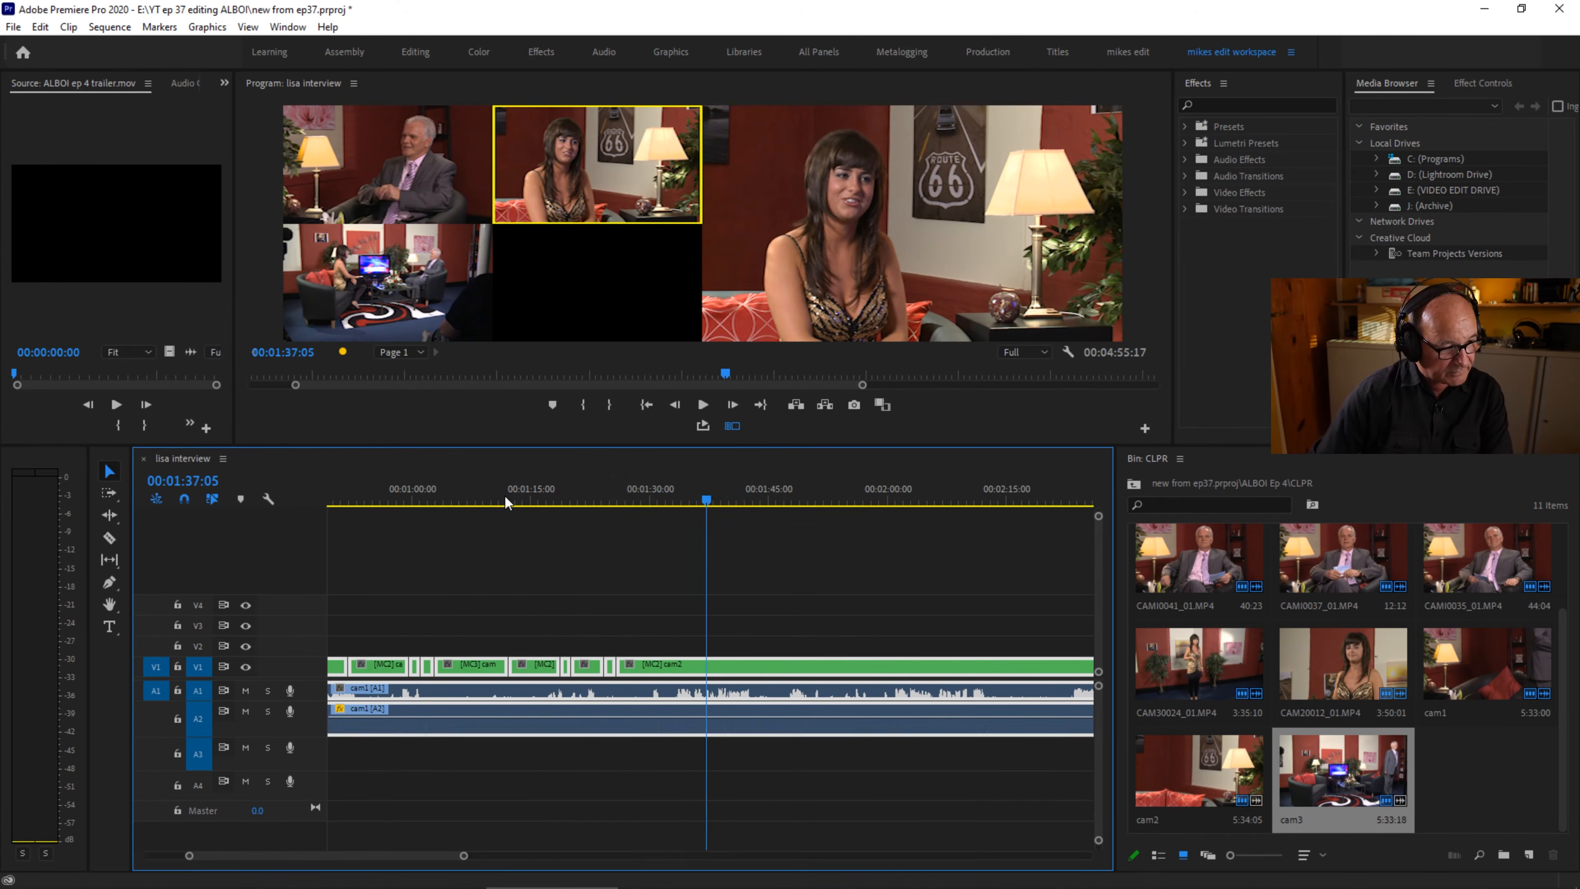
left_click(460, 498)
key("space")
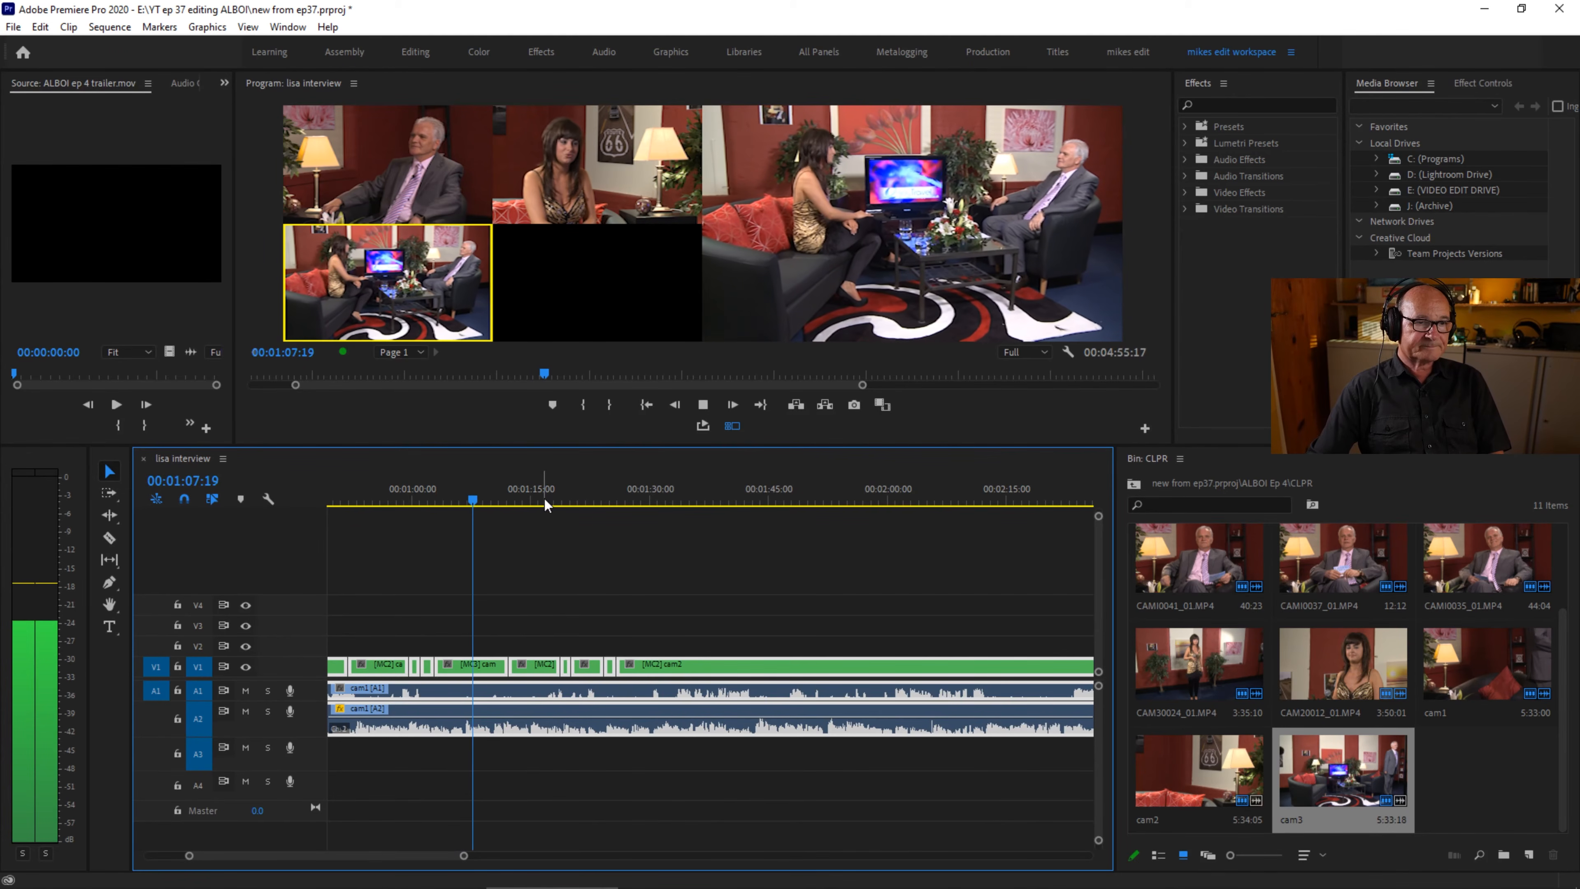
key("space")
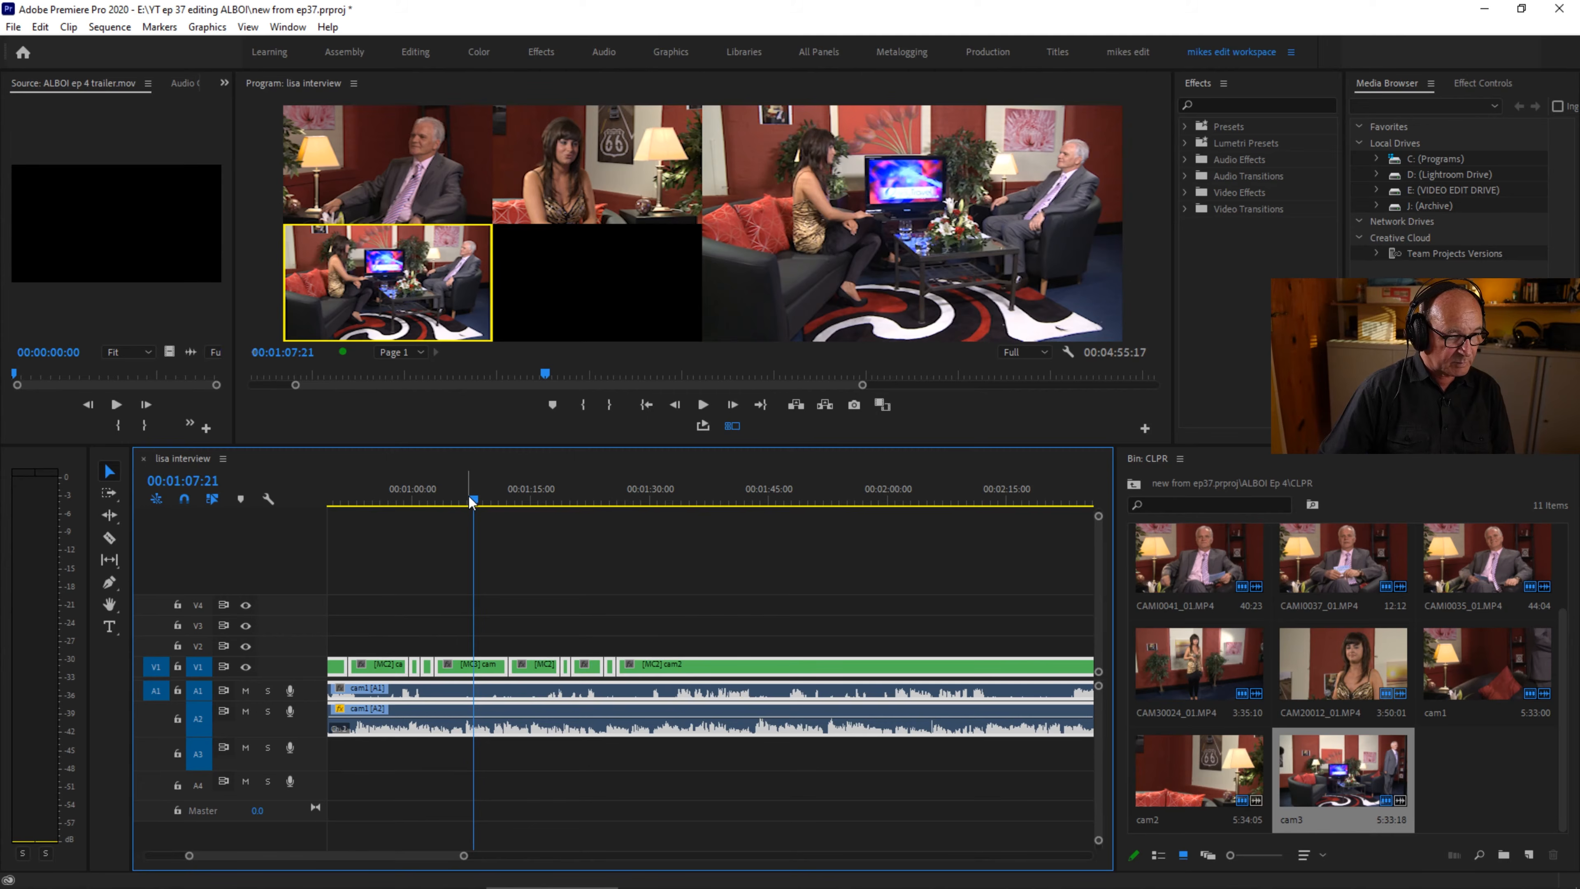
left_click_drag(471, 501, 598, 501)
key("space")
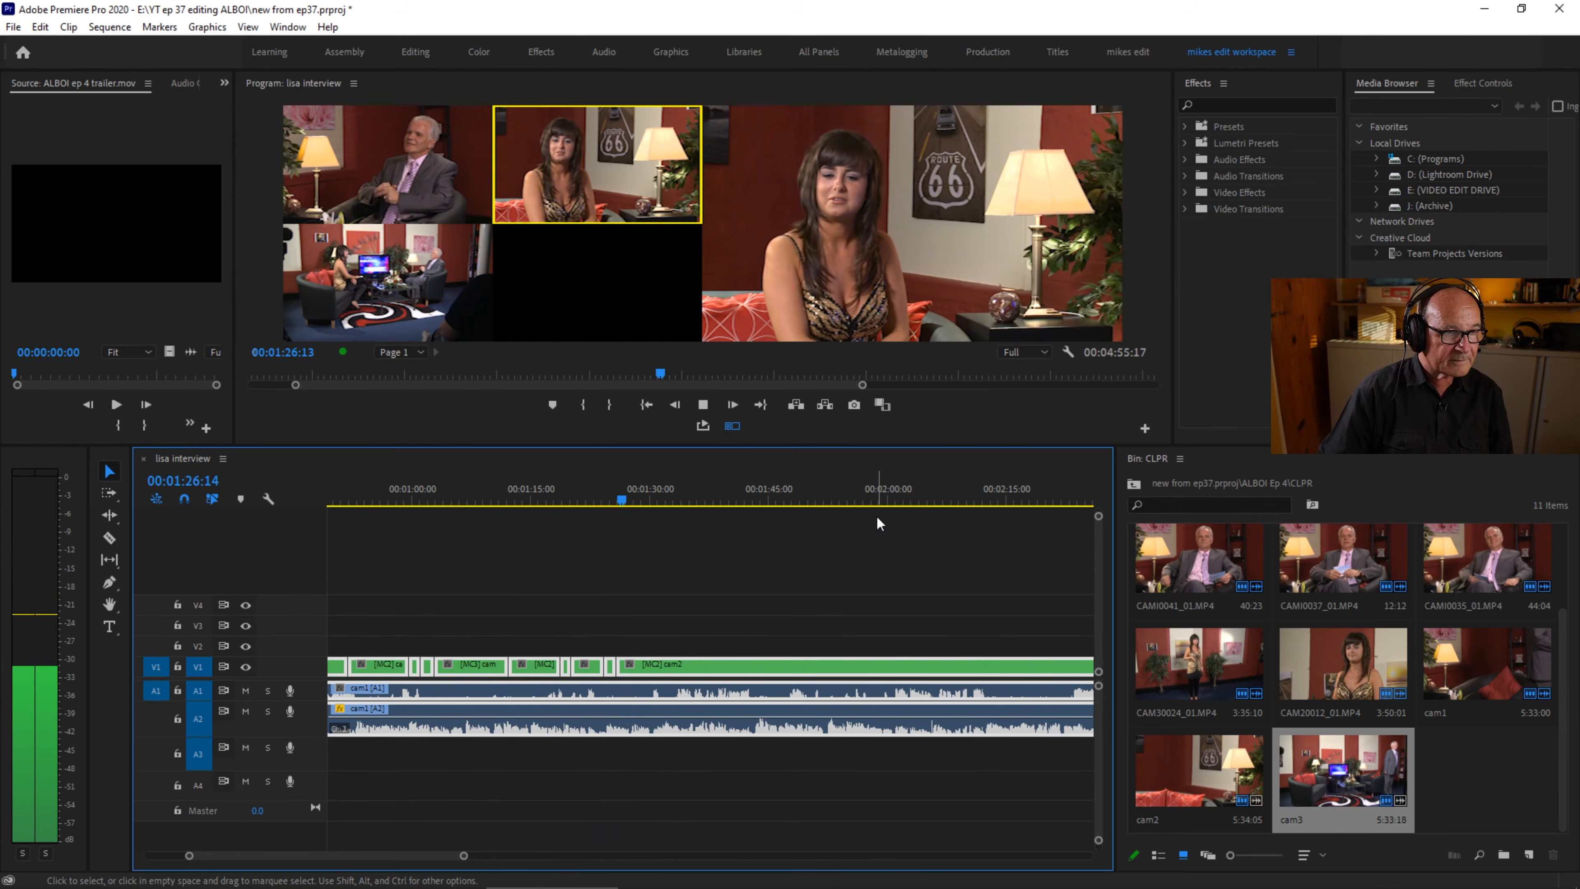
key("space")
Delete the cam2 segment between about 00:01:20 and 00:01:24 from the video track.
key("equal")
key("equal")
key("equal")
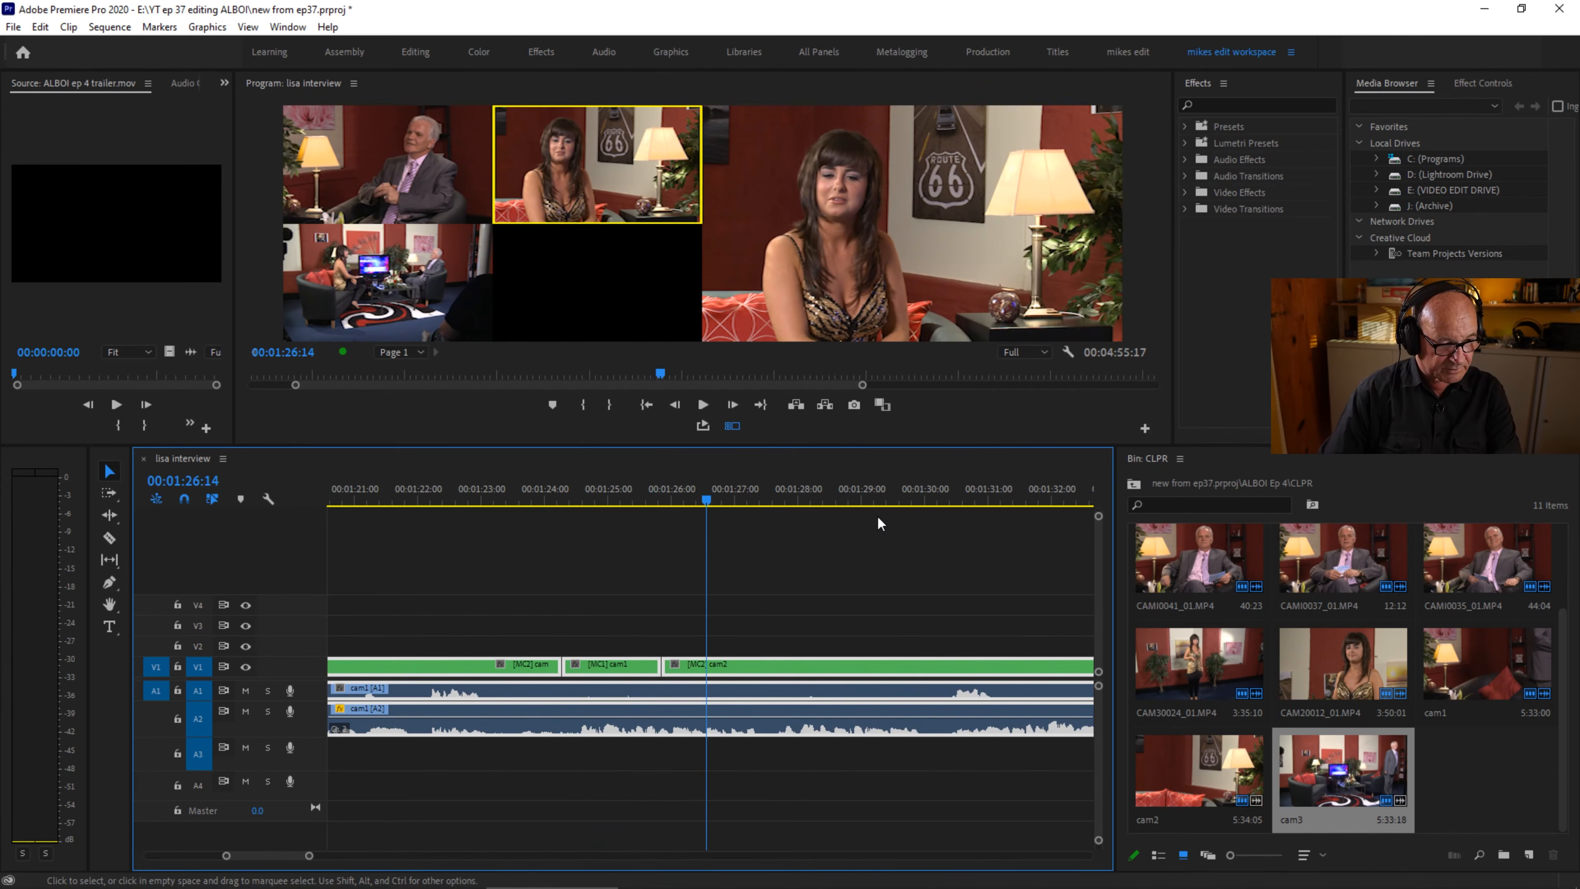
left_click(434, 496)
left_click_drag(433, 492, 532, 506)
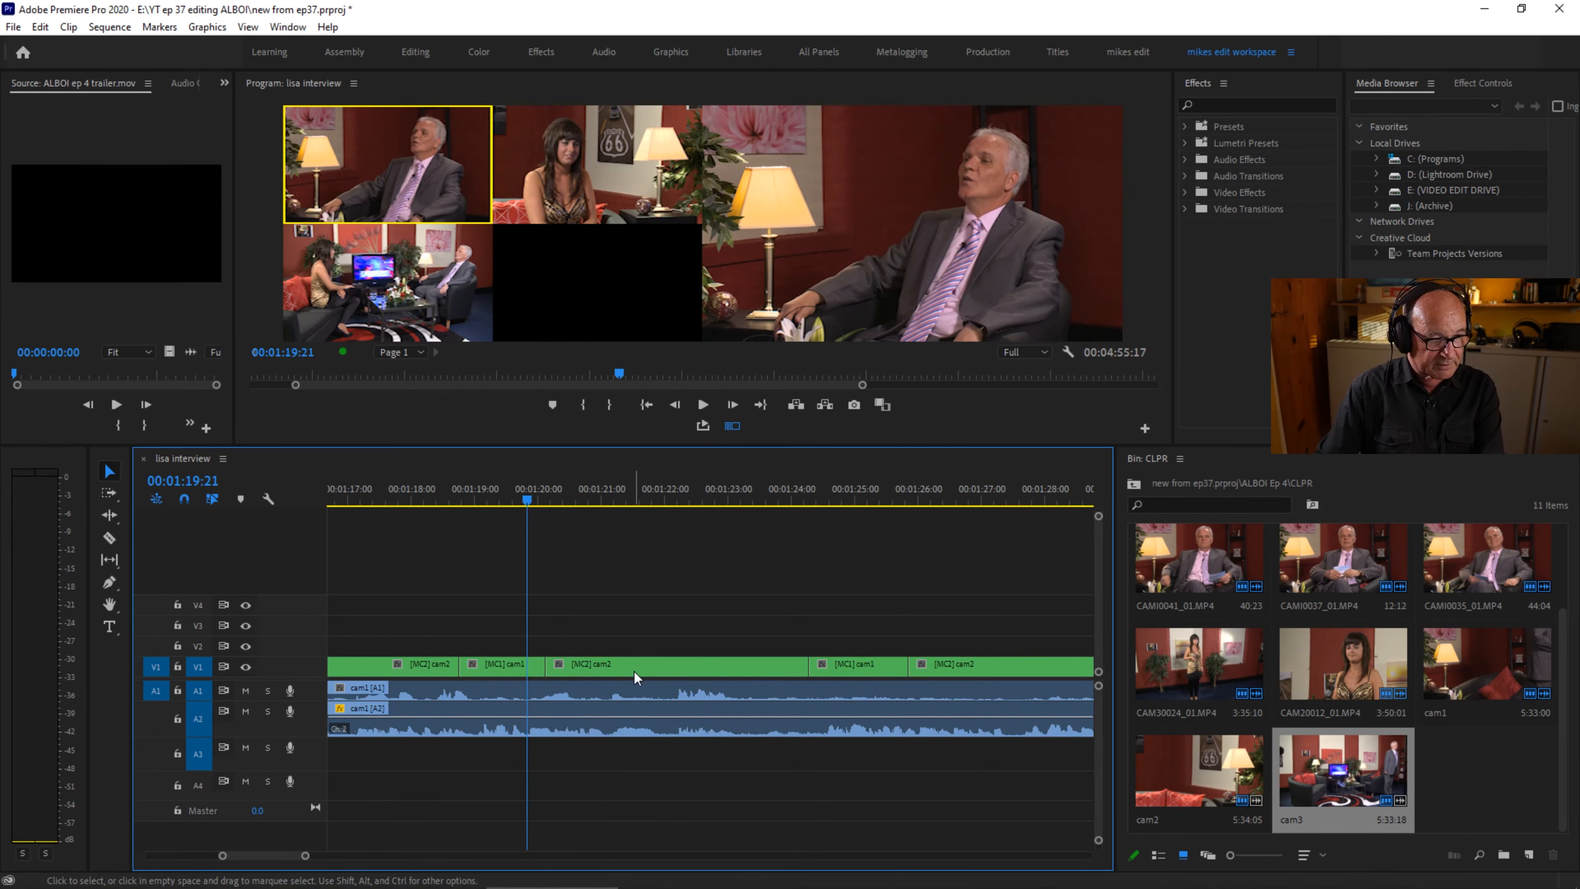
left_click(653, 663)
key("Delete")
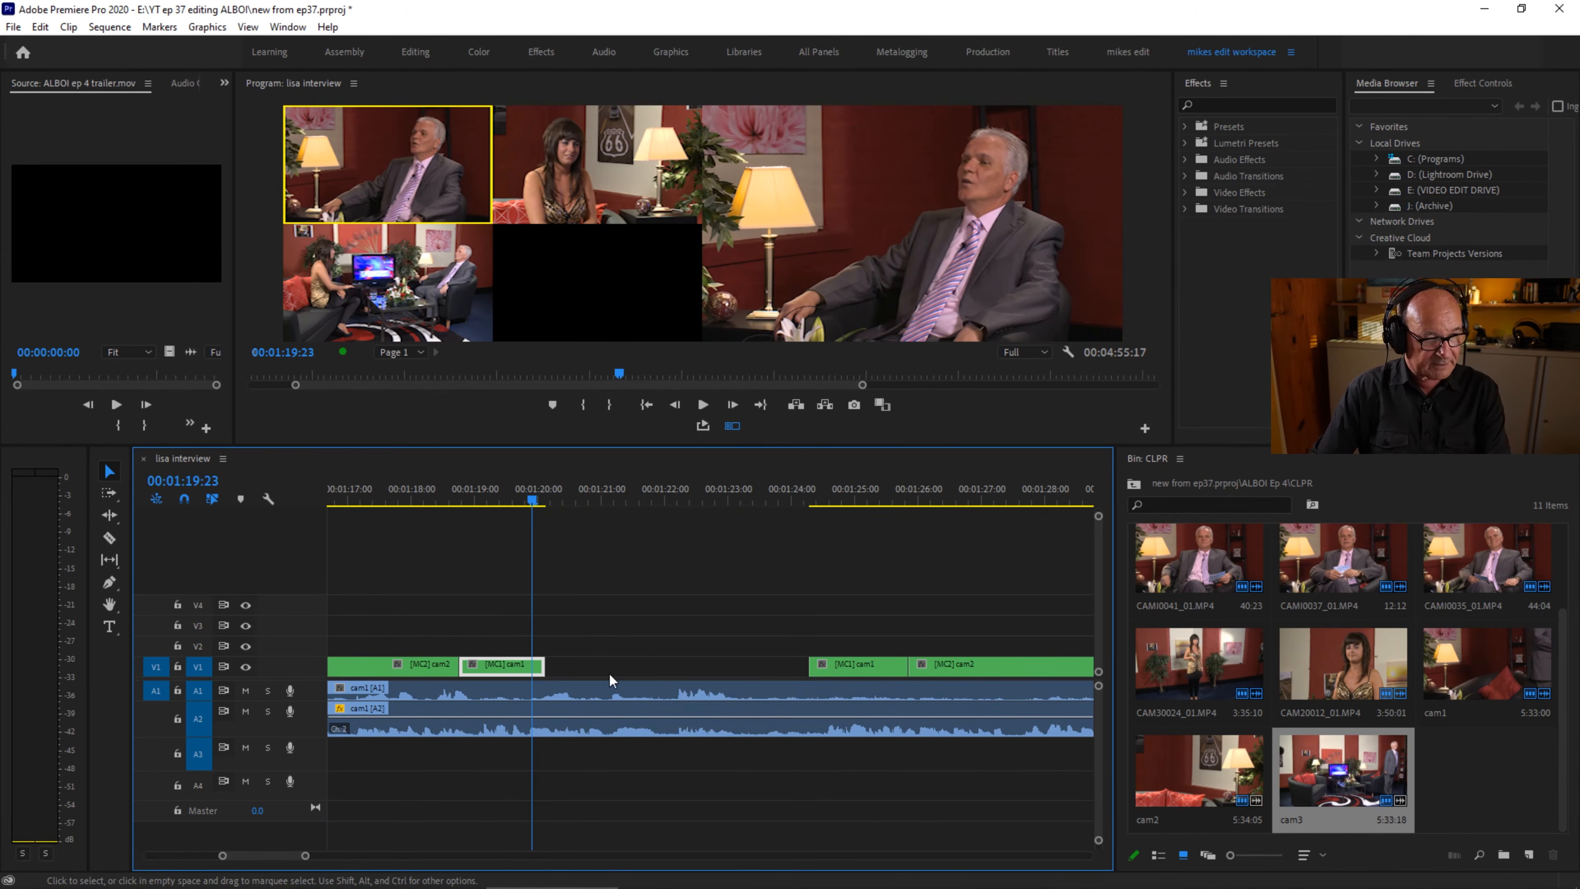
Extend the preceding cam1 segment across the gap and roll its opening cut from cam2 to about 00:01:21:18, checking up to 00:01:24:04.
left_click_drag(544, 664, 808, 655)
left_click_drag(415, 498, 694, 586)
left_click_drag(512, 663, 712, 660)
left_click_drag(433, 497, 895, 532)
left_click_drag(919, 531, 847, 549)
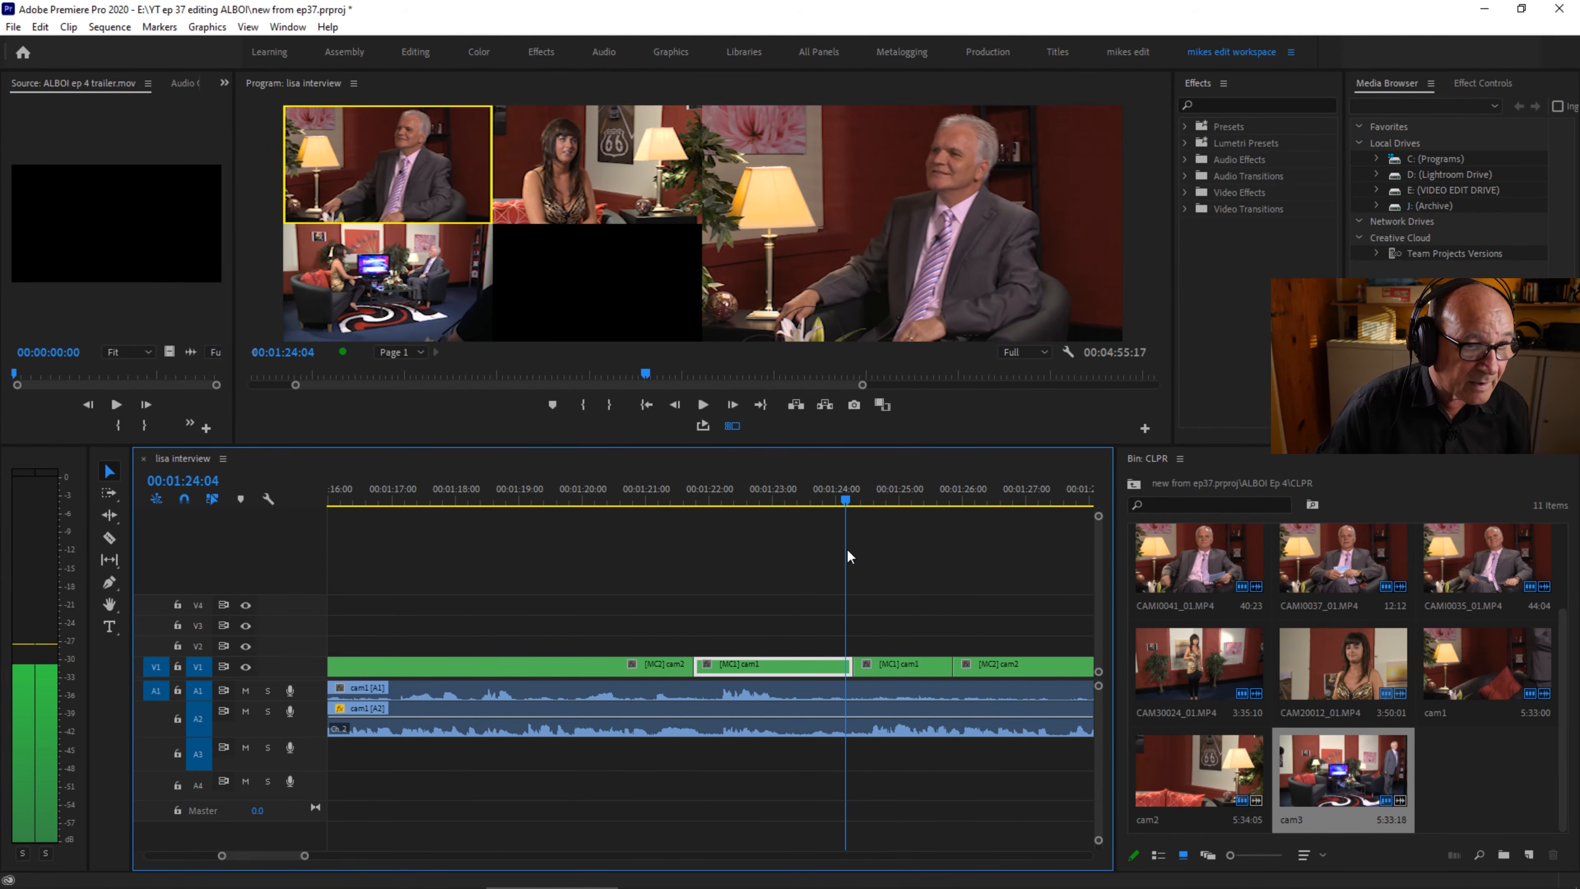
Split all video and audio tracks with the Razor at the cam1-to-cam1 edit at 00:01:24:07.
key("equal")
key("equal")
key("equal")
left_click_drag(583, 483, 762, 485)
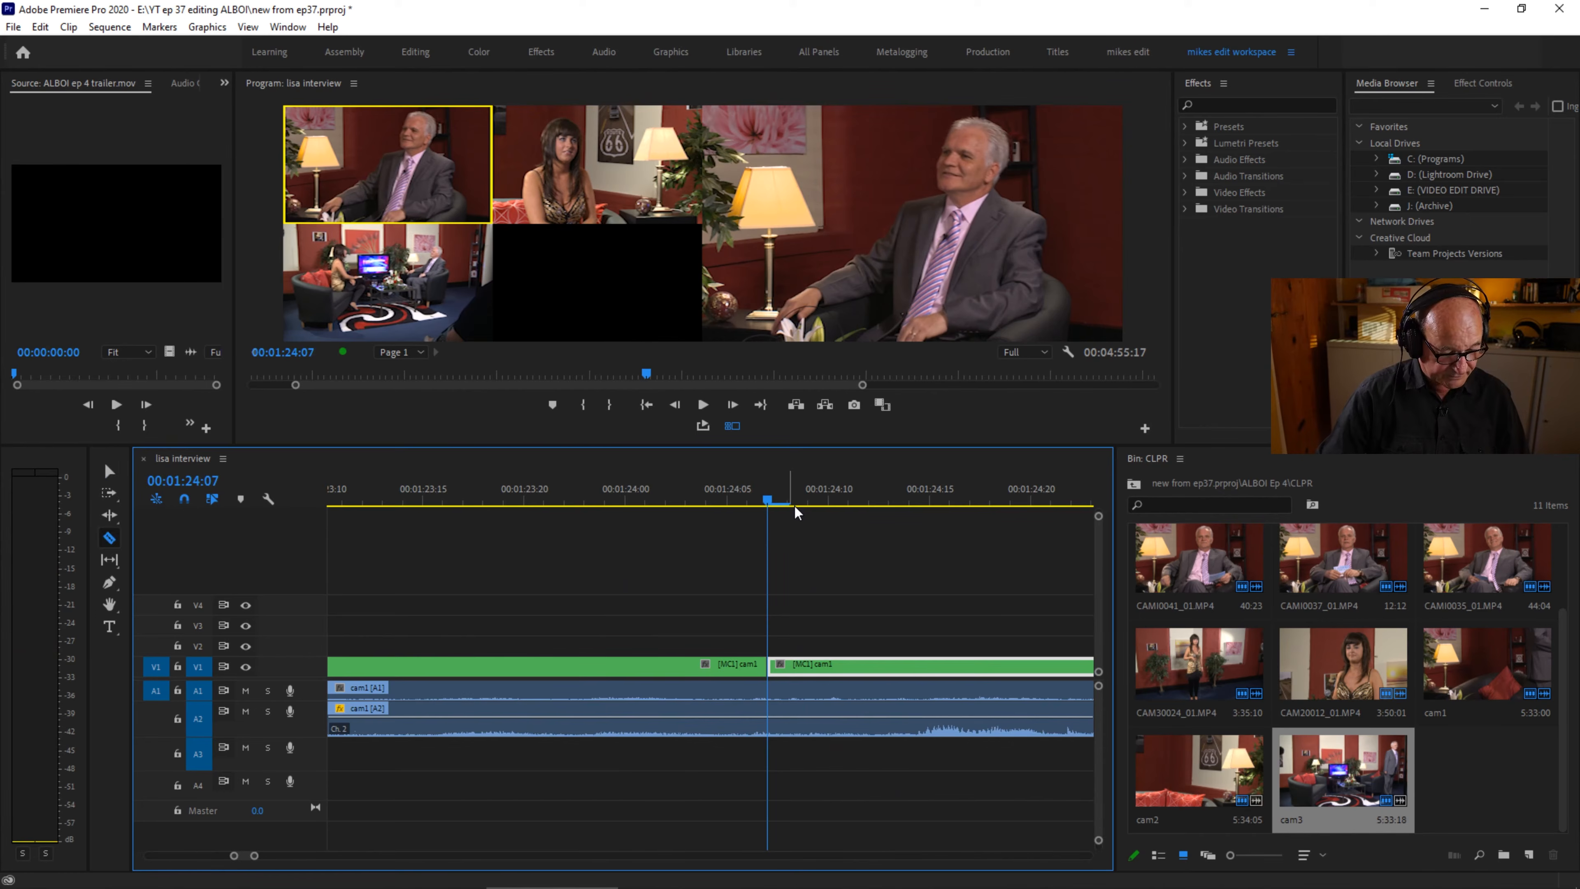
left_click(769, 669, "shift")
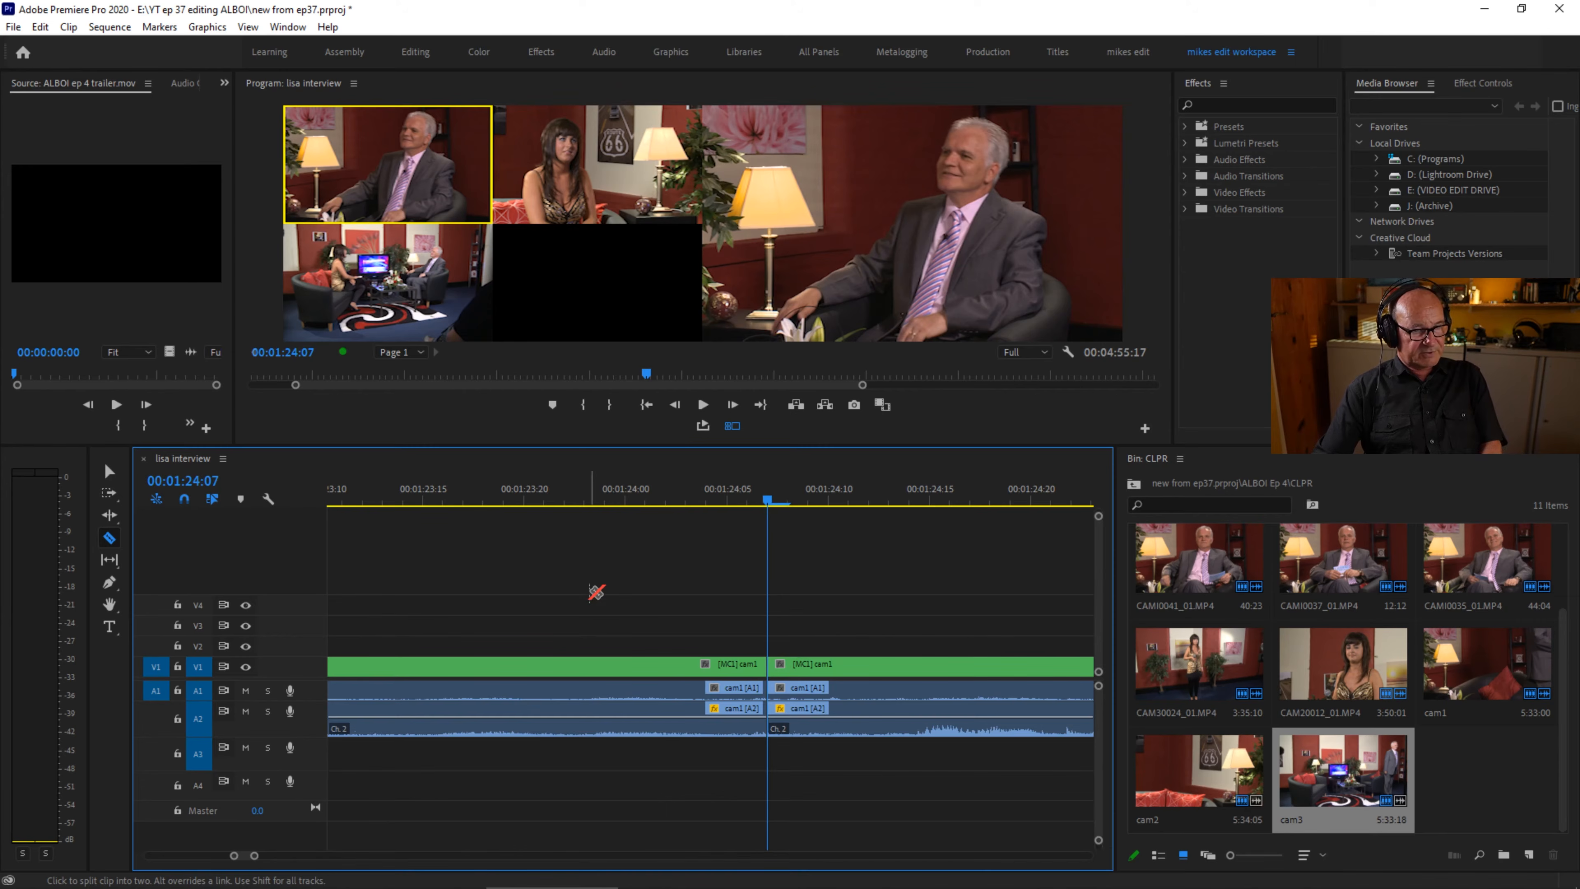
Play on from 00:01:24:07 to find the next cut point and split all video and audio tracks at 00:01:29:09.
key("space")
key("2")
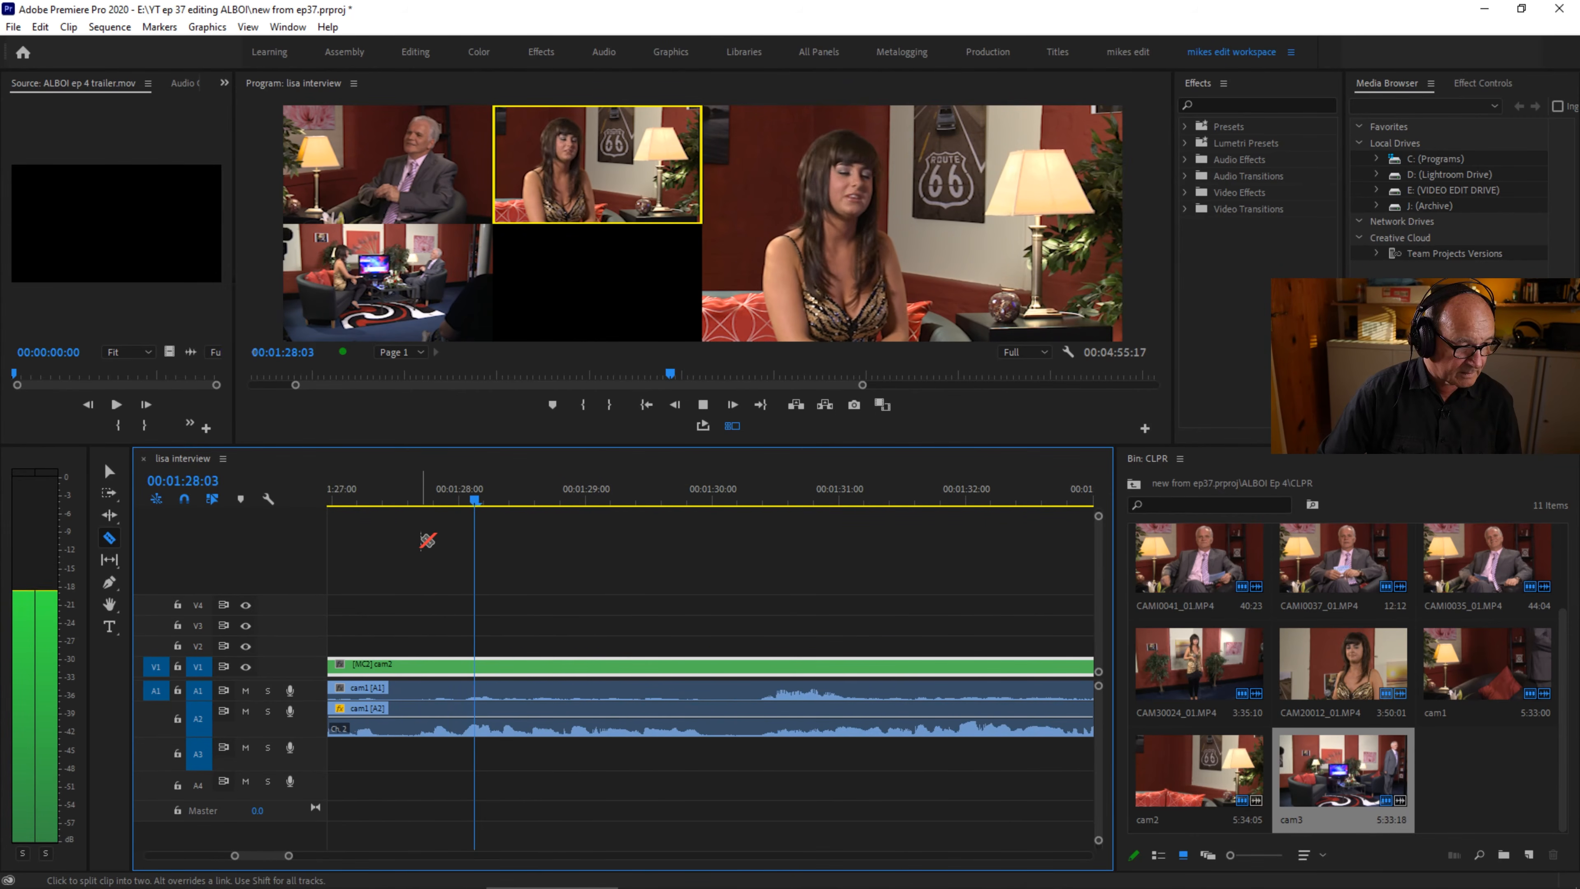
key("space")
left_click_drag(556, 505, 634, 509)
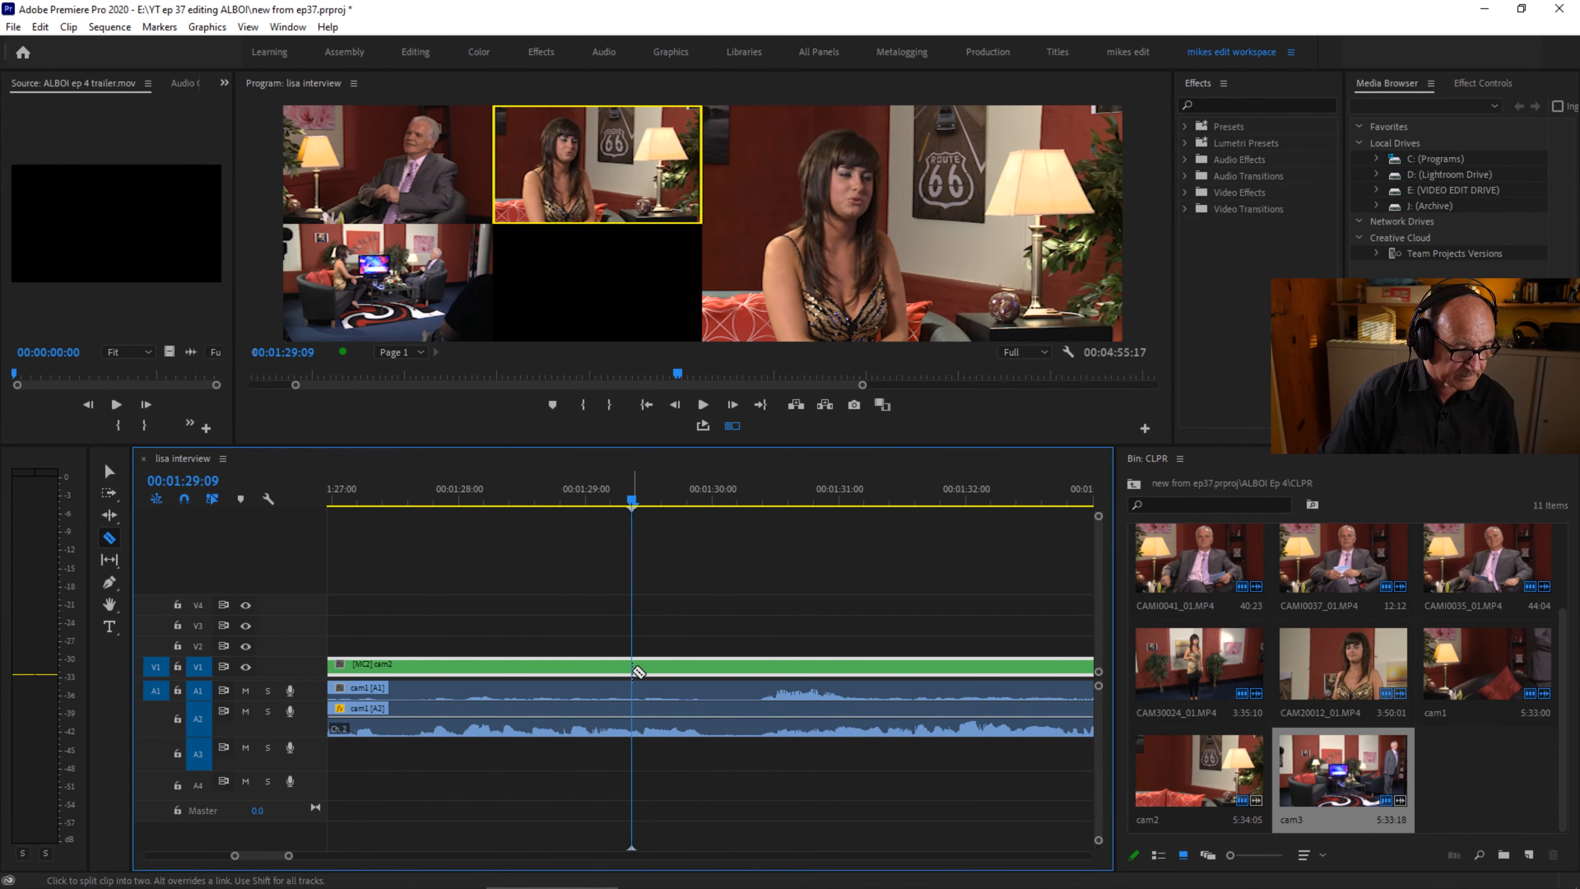
left_click(636, 670)
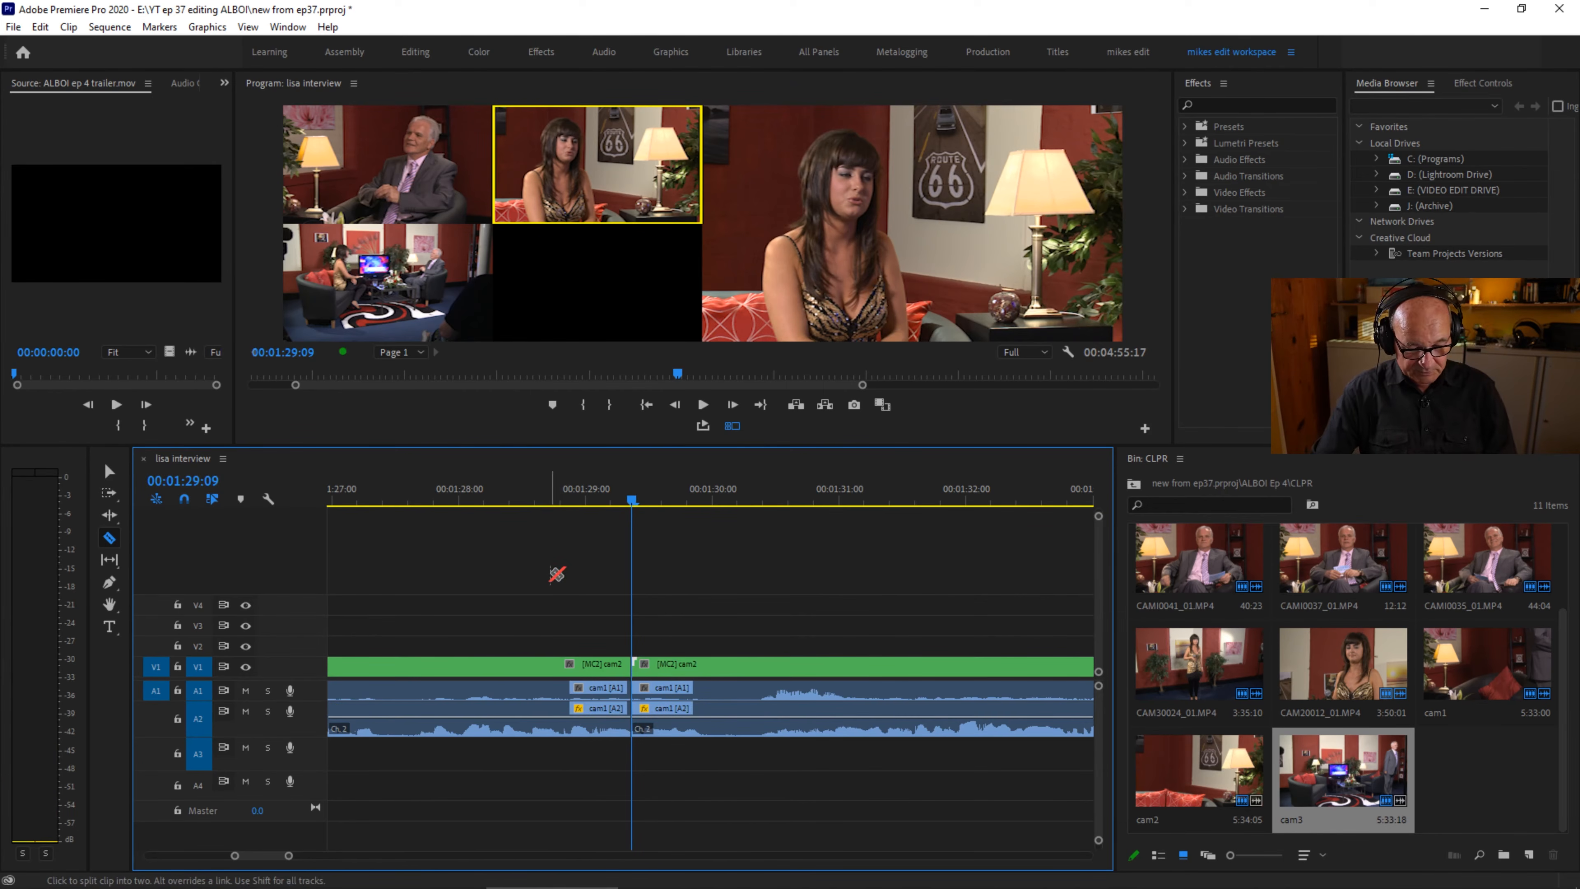
Delete all video and audio segments between 00:01:24:07 and 00:01:29:09 and close the resulting gap with a ripple delete.
key("minus")
key("minus")
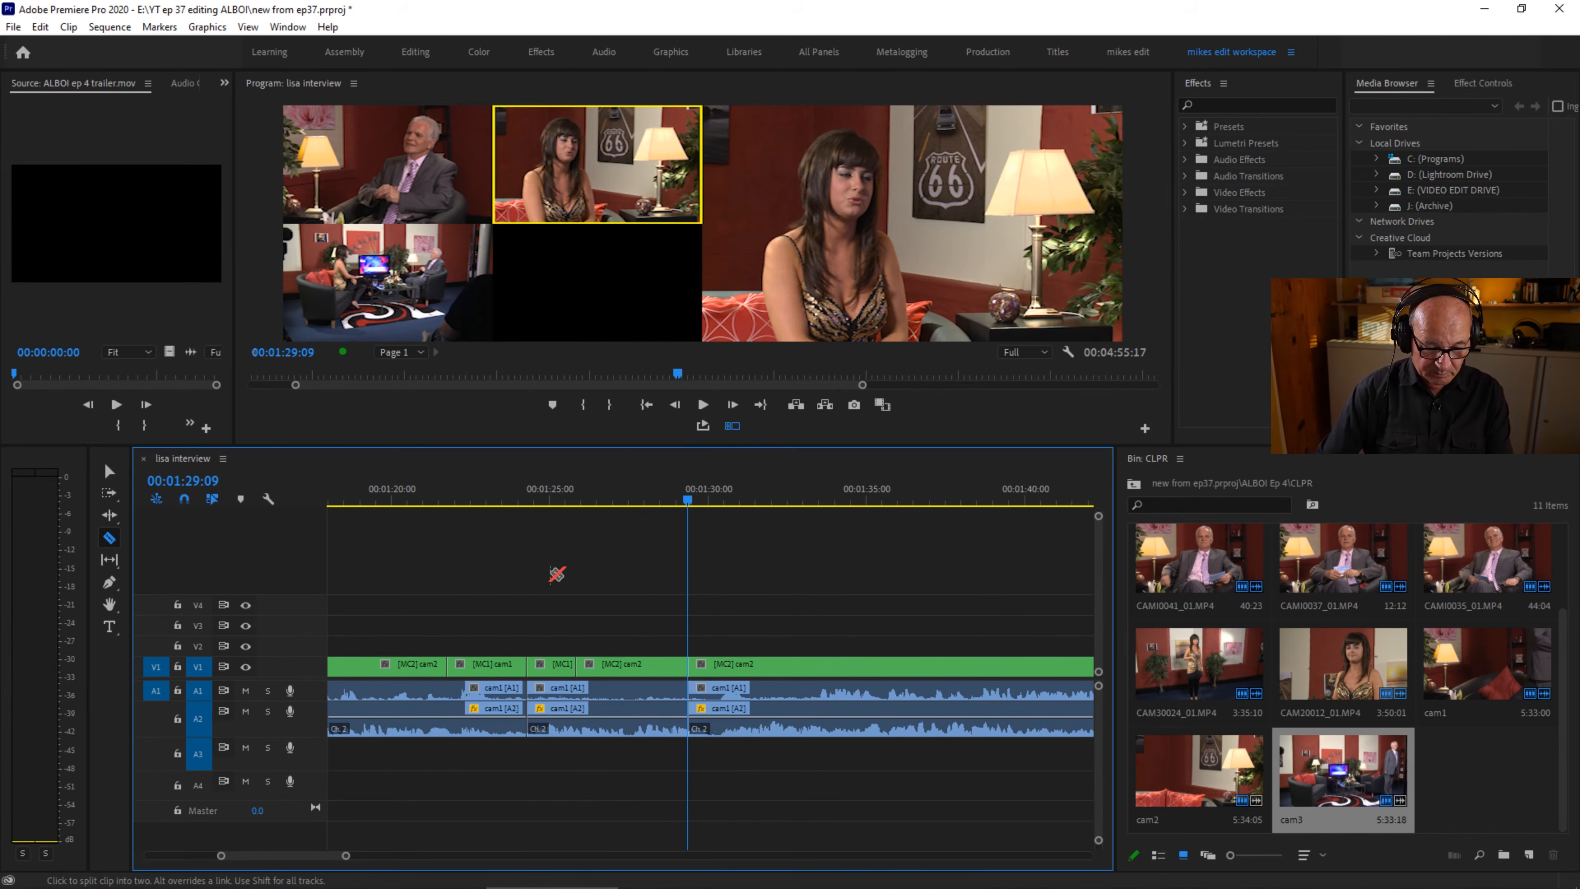
key("v")
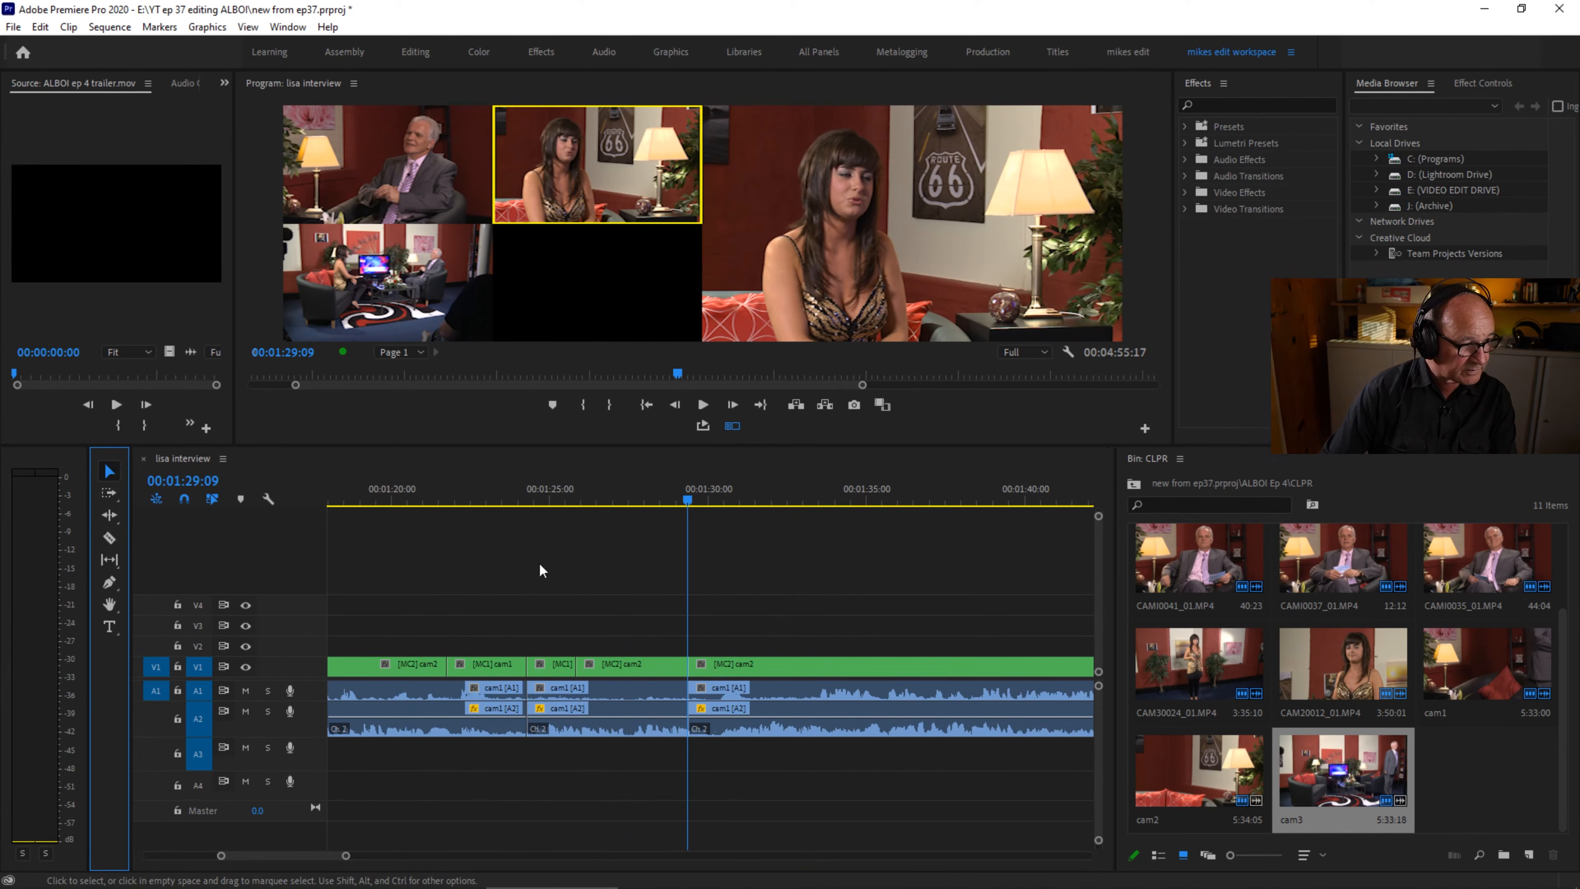
left_click_drag(563, 630, 642, 782)
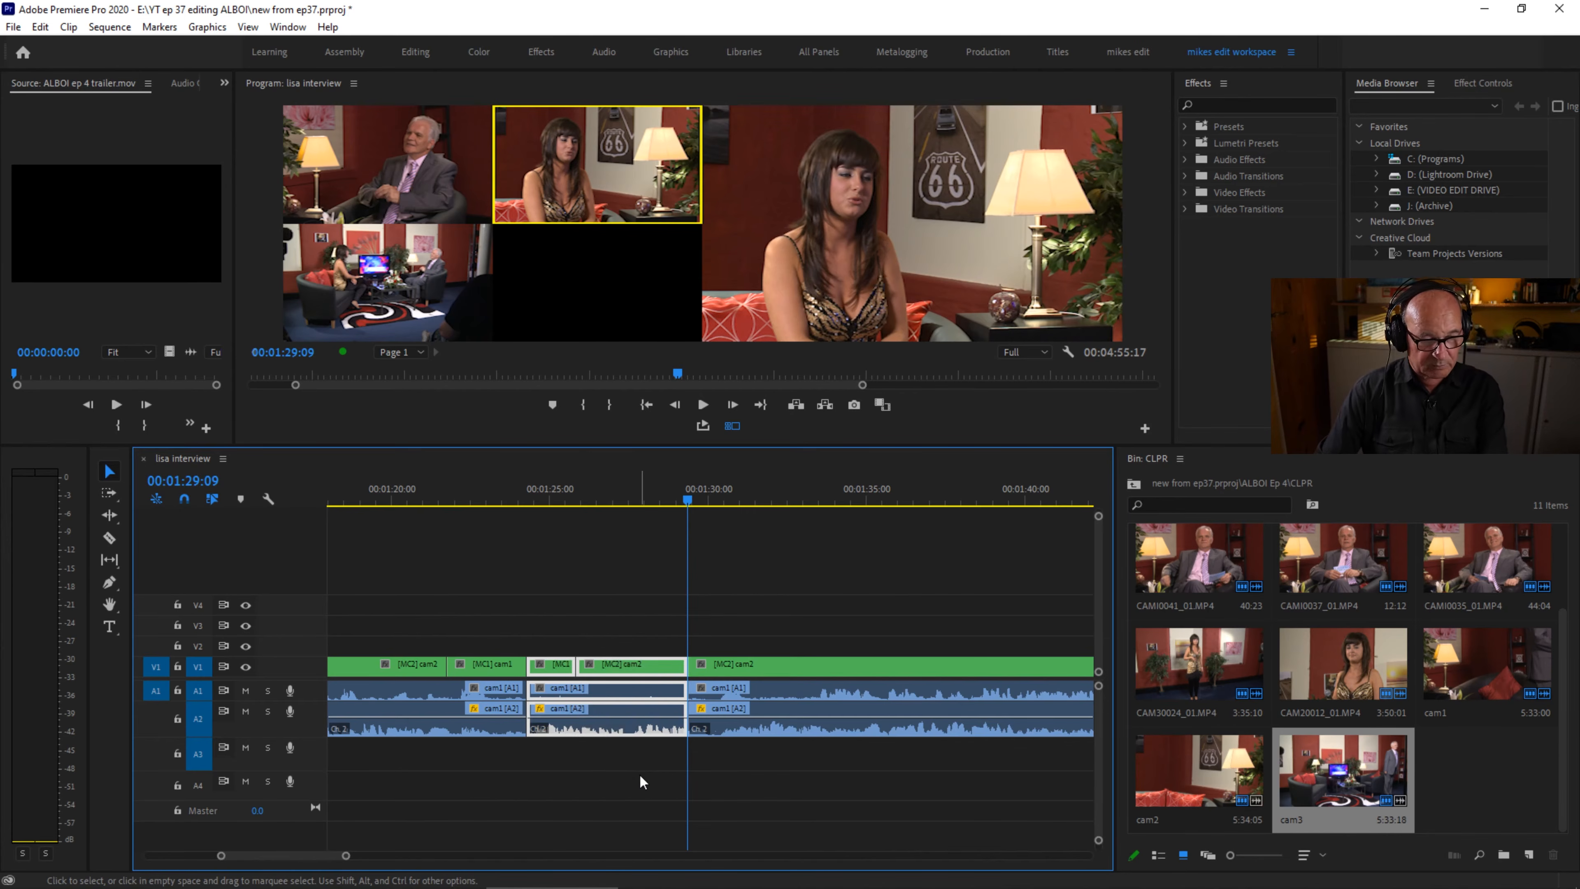
key("Delete")
right_click(590, 671)
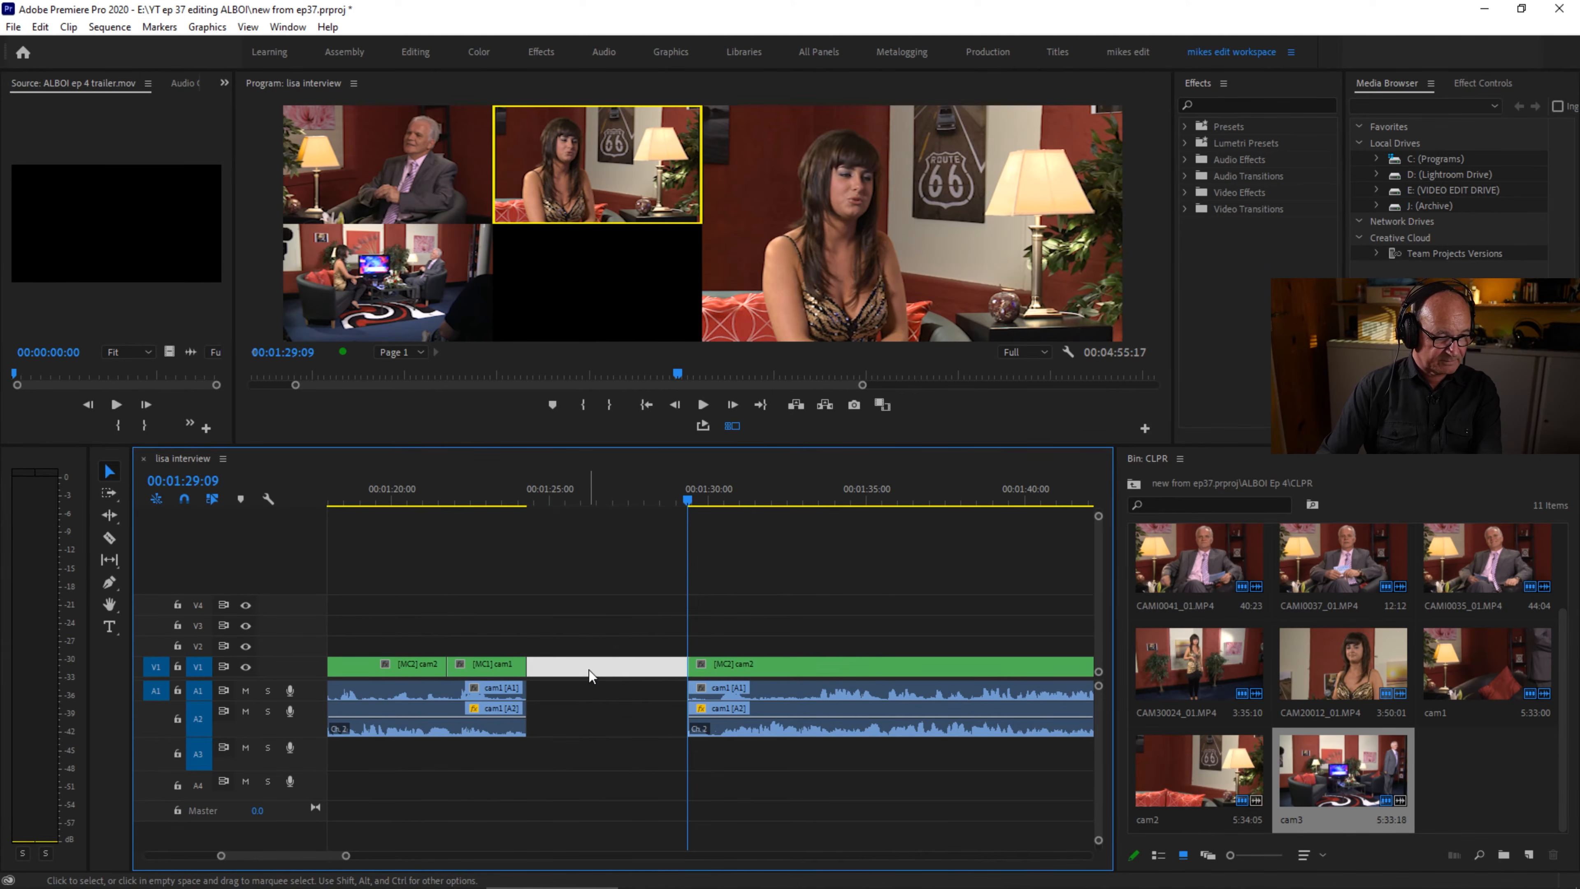
left_click(628, 681)
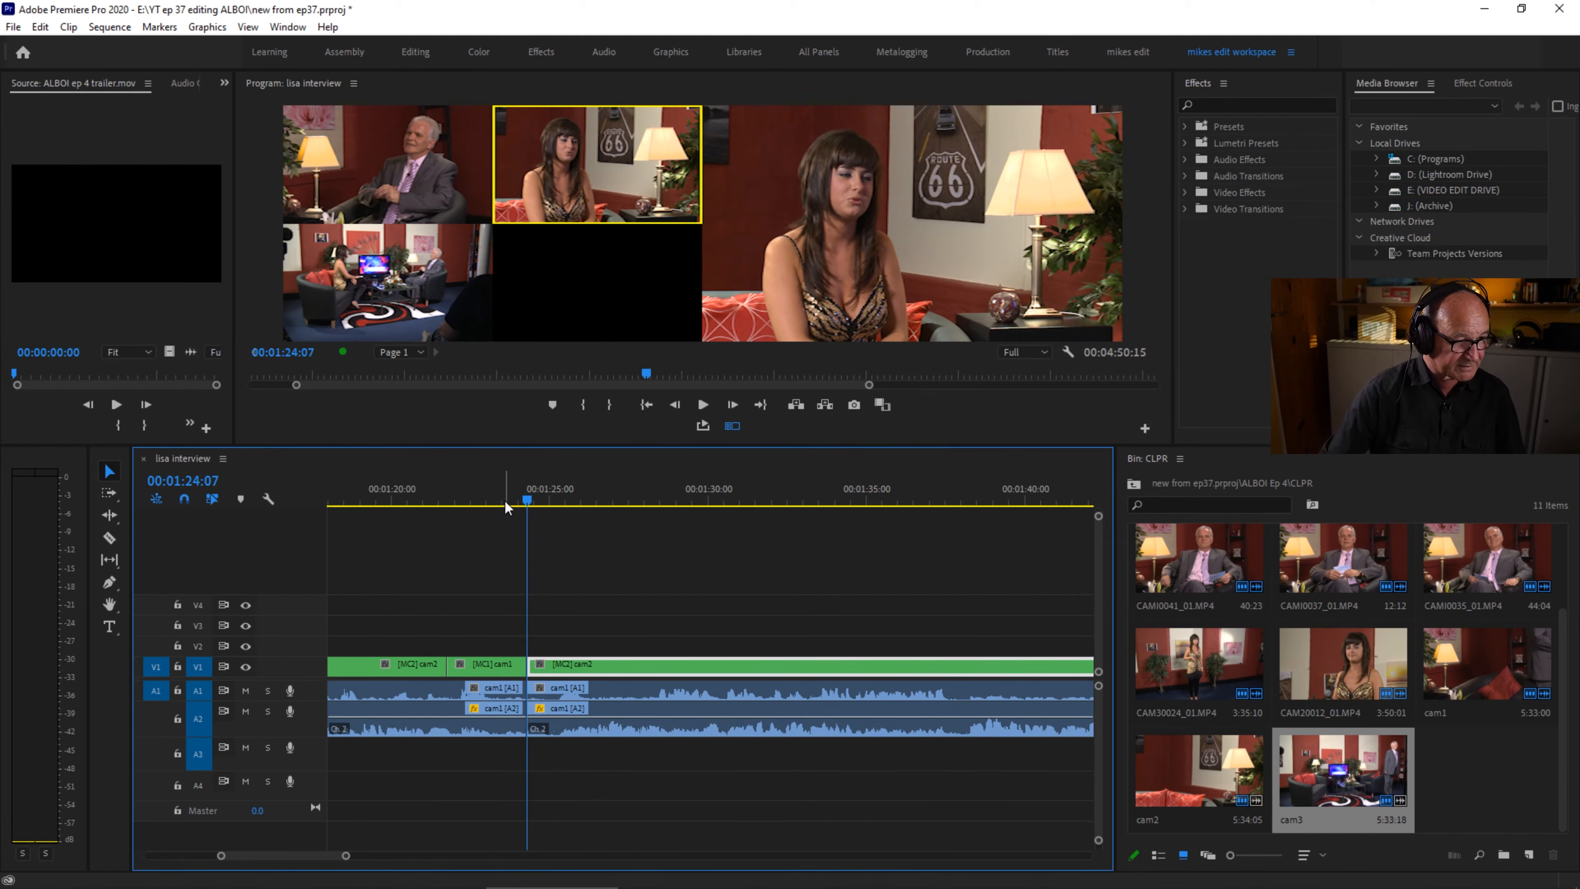
Play the sequence from about 00:01:11 across the join at 00:01:24:07 to check the edit.
mouse_move(483, 497)
left_mouse_down()
mouse_move(544, 510)
mouse_move(490, 520)
left_mouse_up()
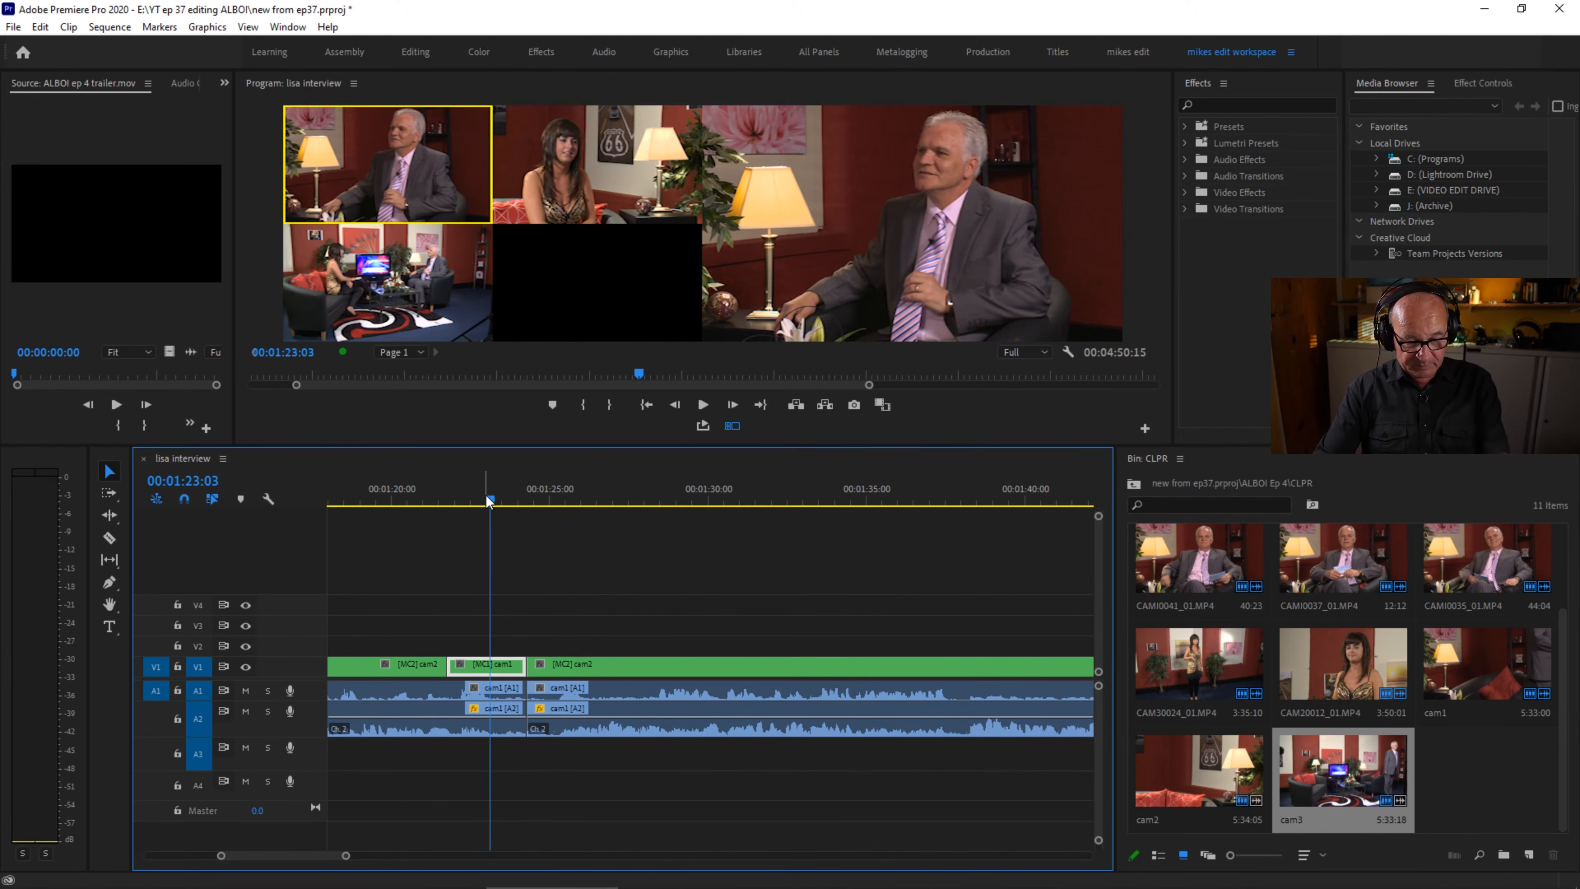
key("minus")
left_click_drag(484, 496, 414, 522)
key("space")
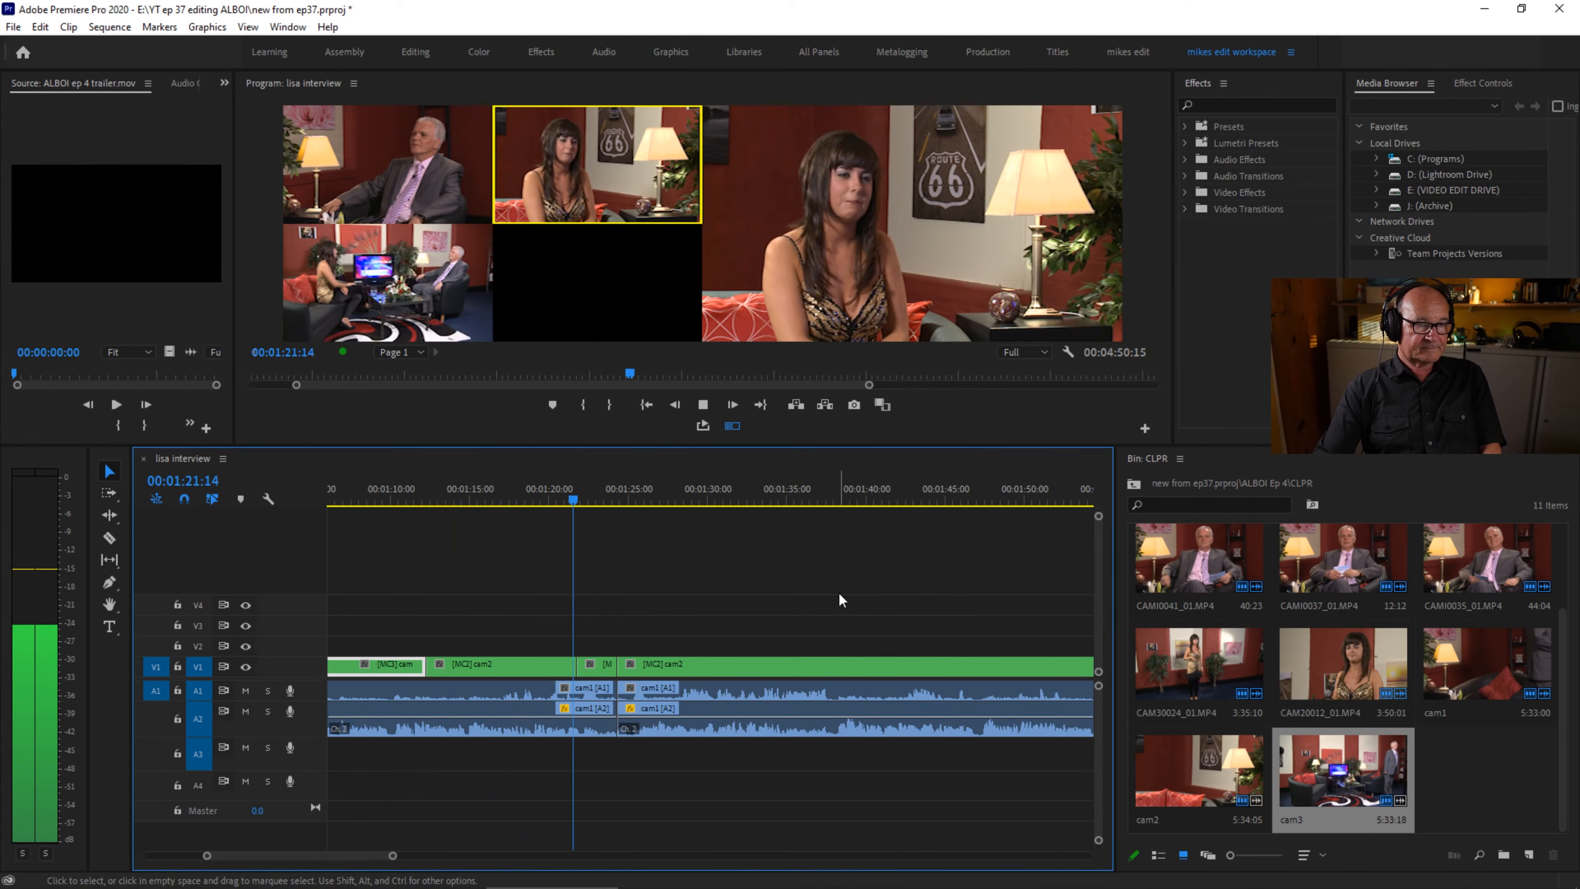
key("1")
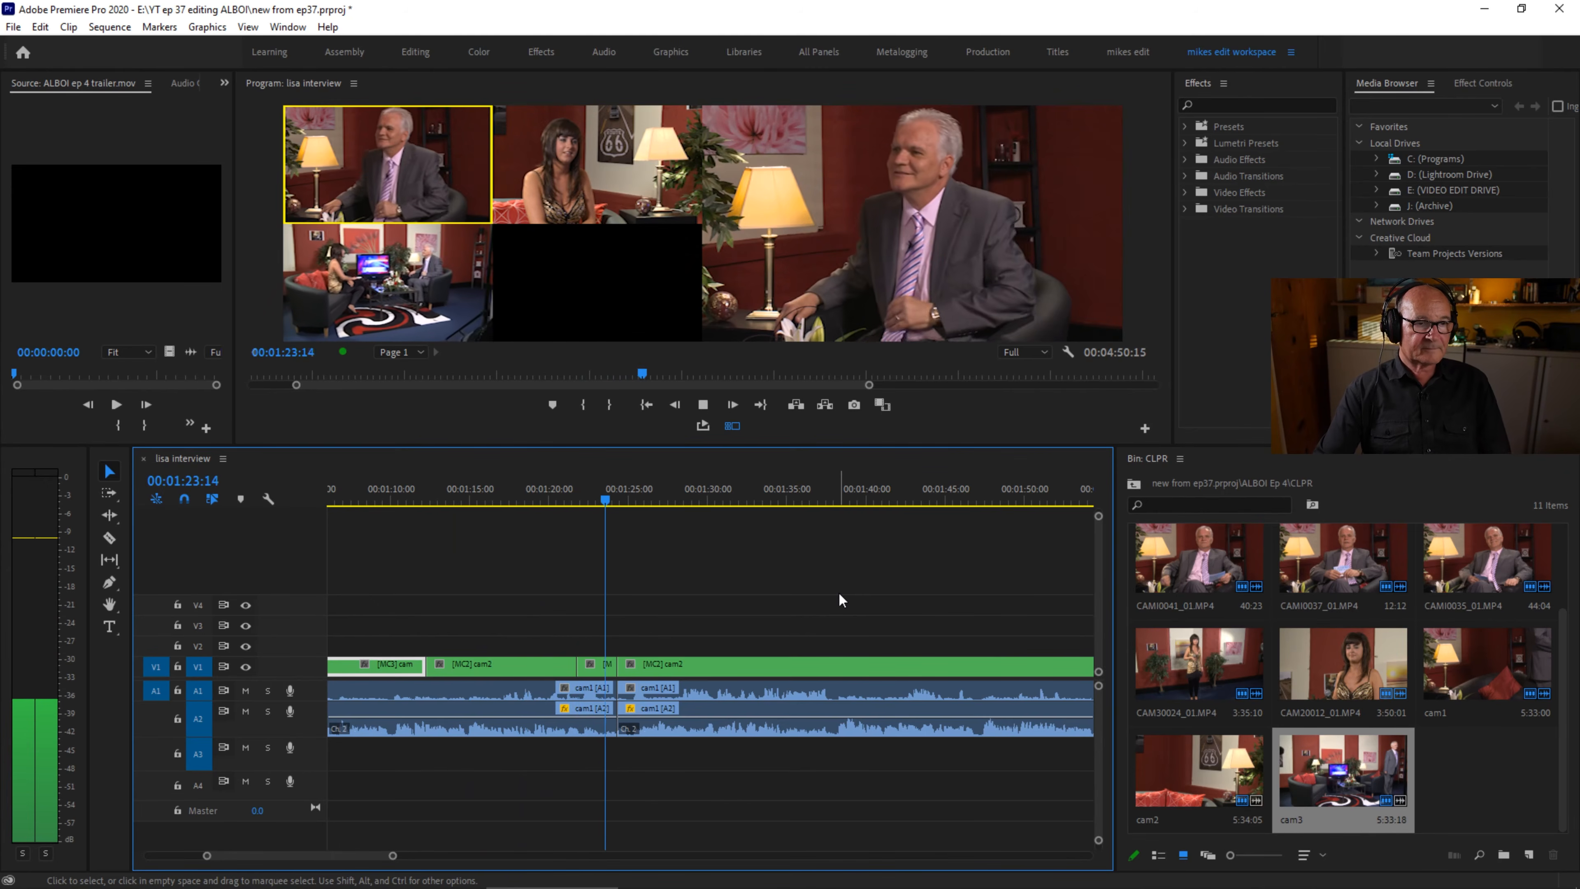
key("2")
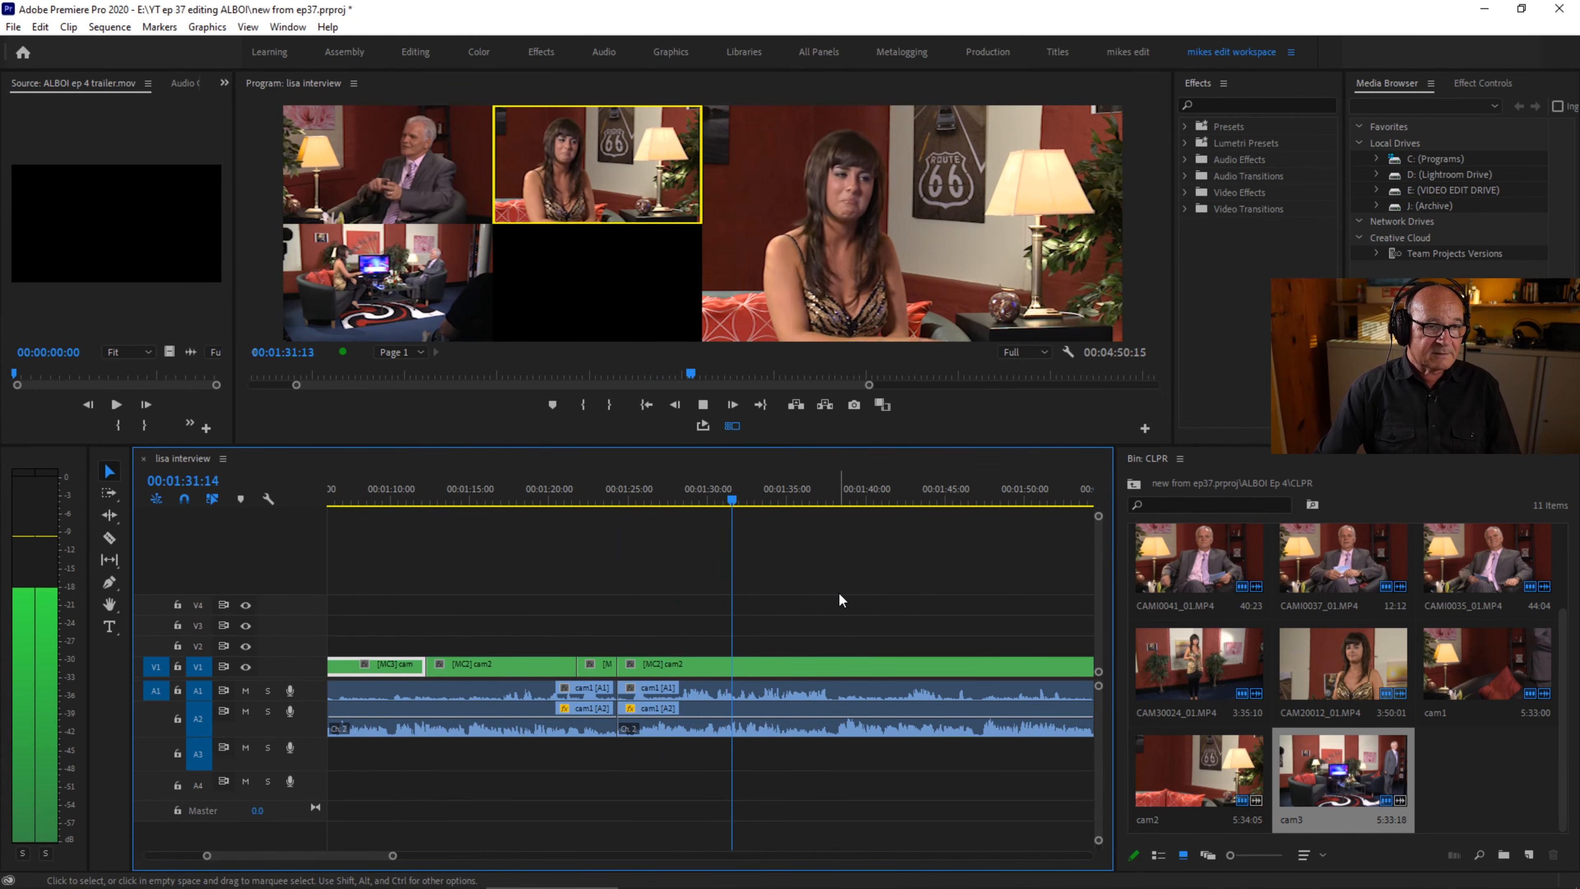
Record live camera cuts from about 00:01:32 to 00:02:11:19, alternating cam1 and cam2 with one cam3 wide shot around 00:01:49.
left_click(414, 163)
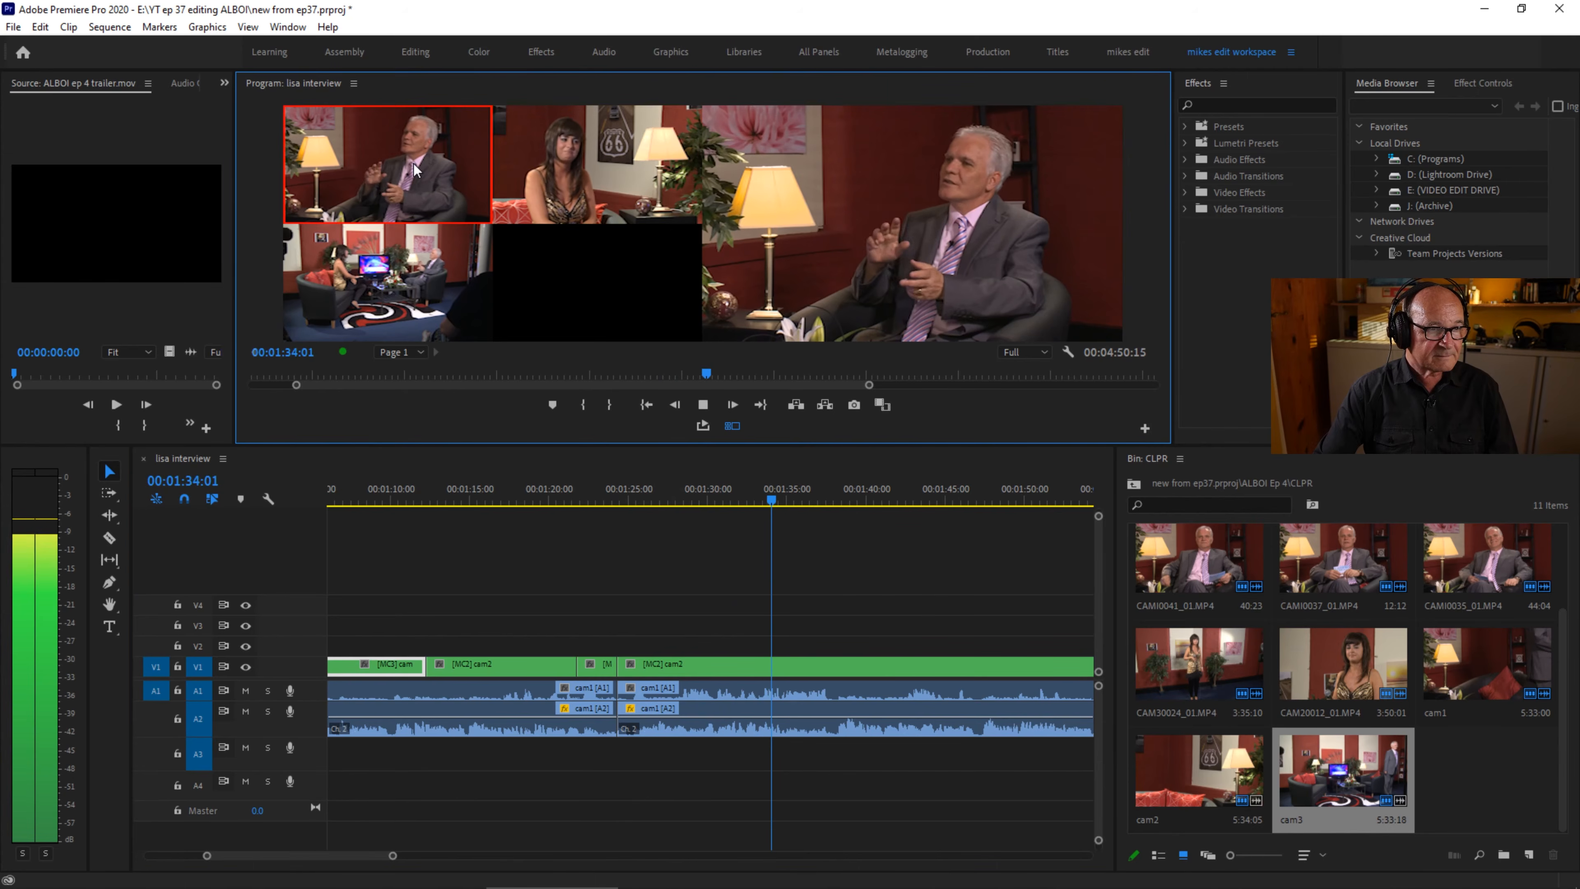
left_click(587, 167)
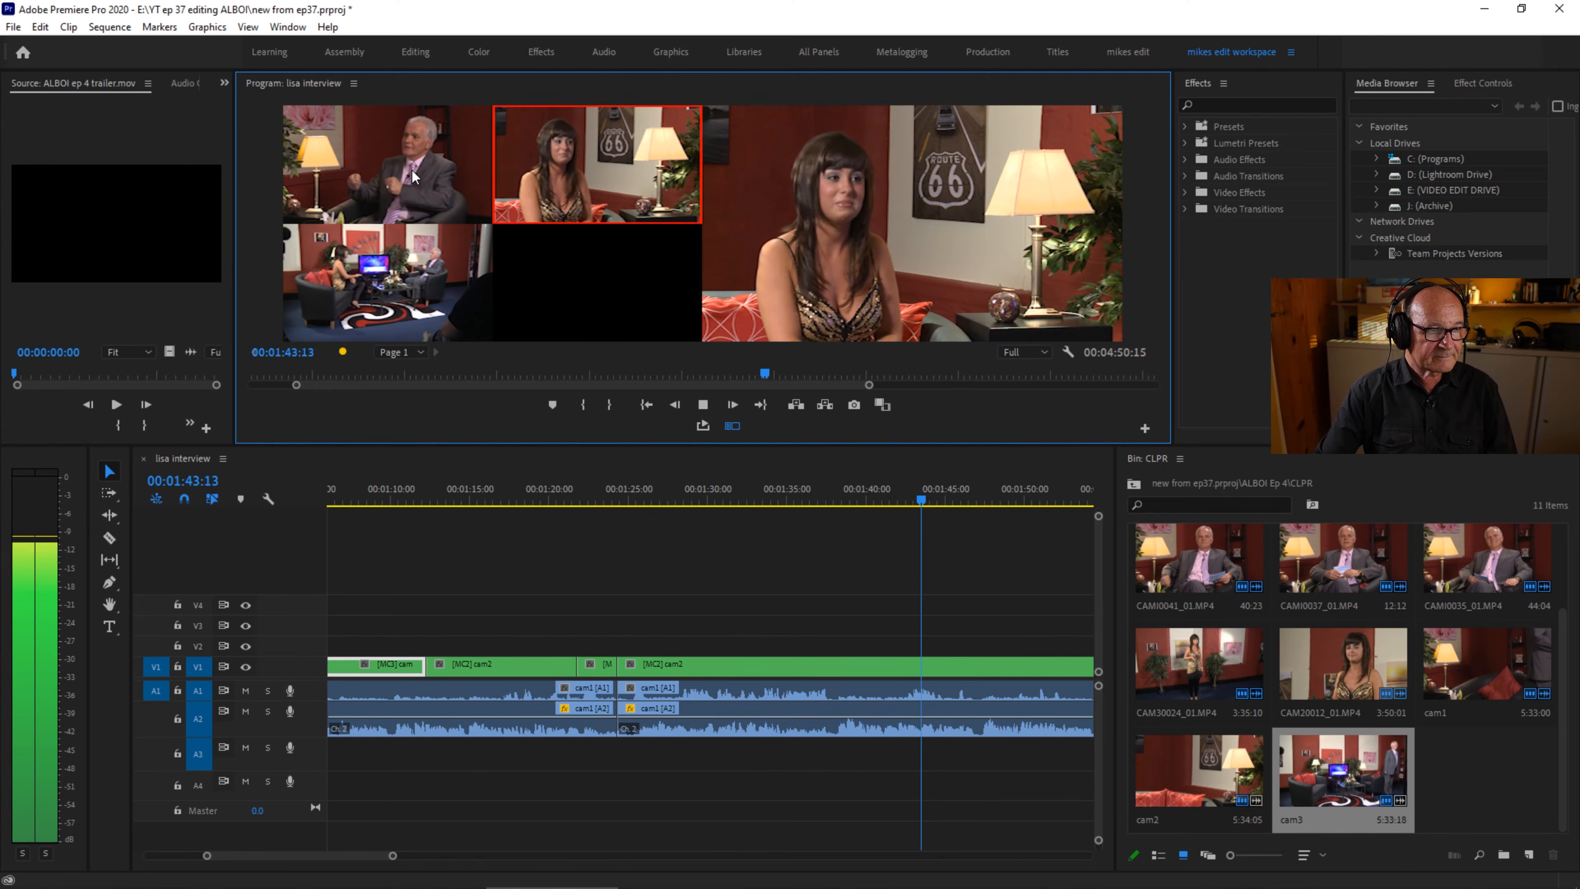
left_click(413, 177)
left_click(567, 179)
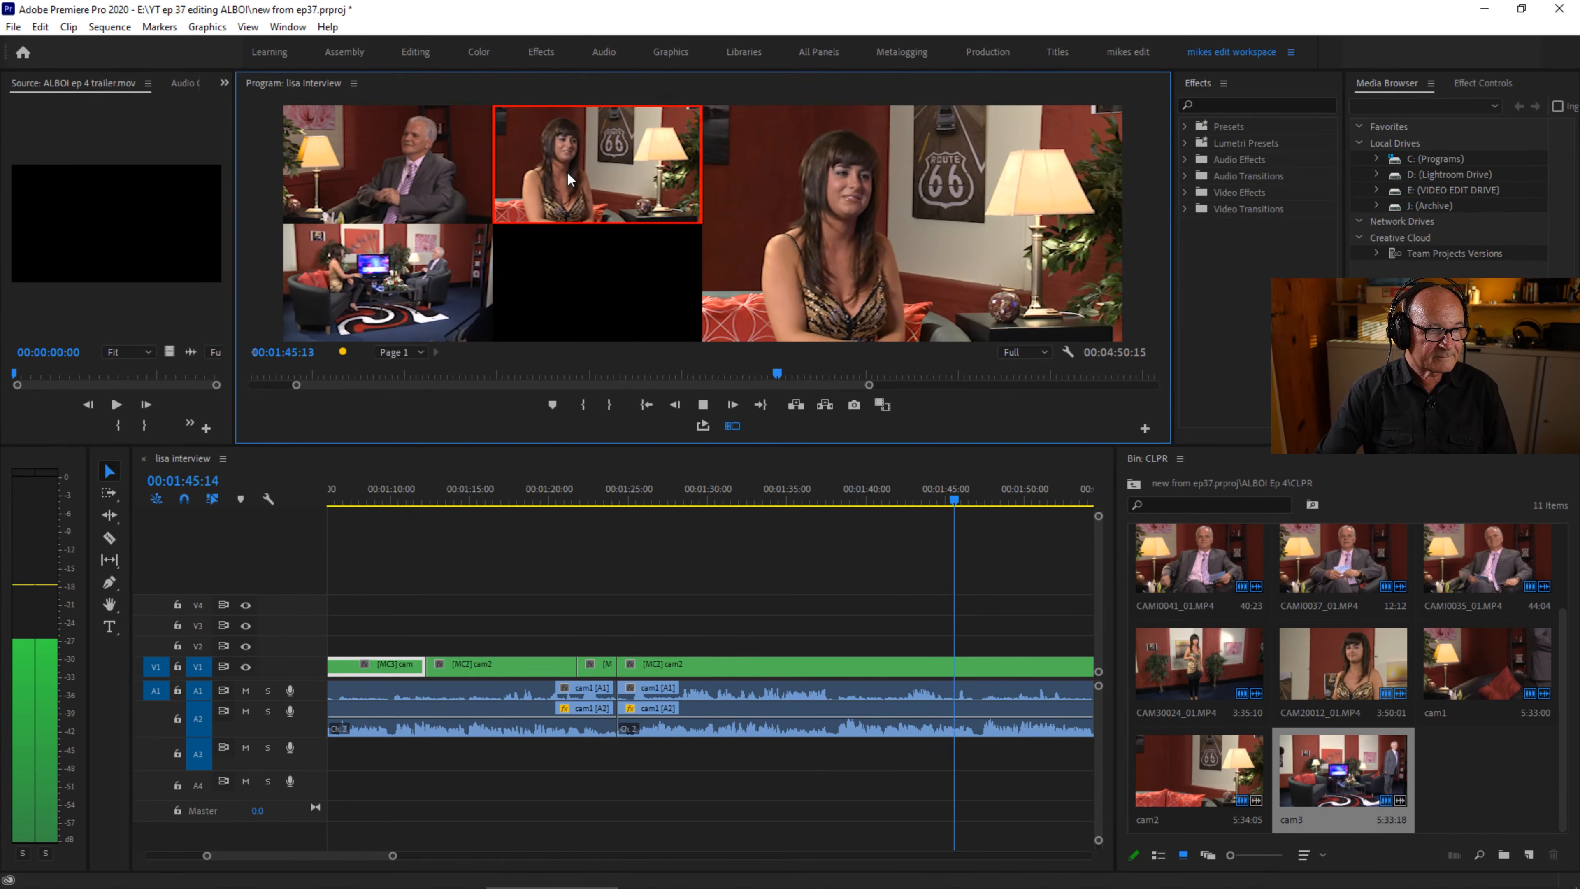
left_click(404, 293)
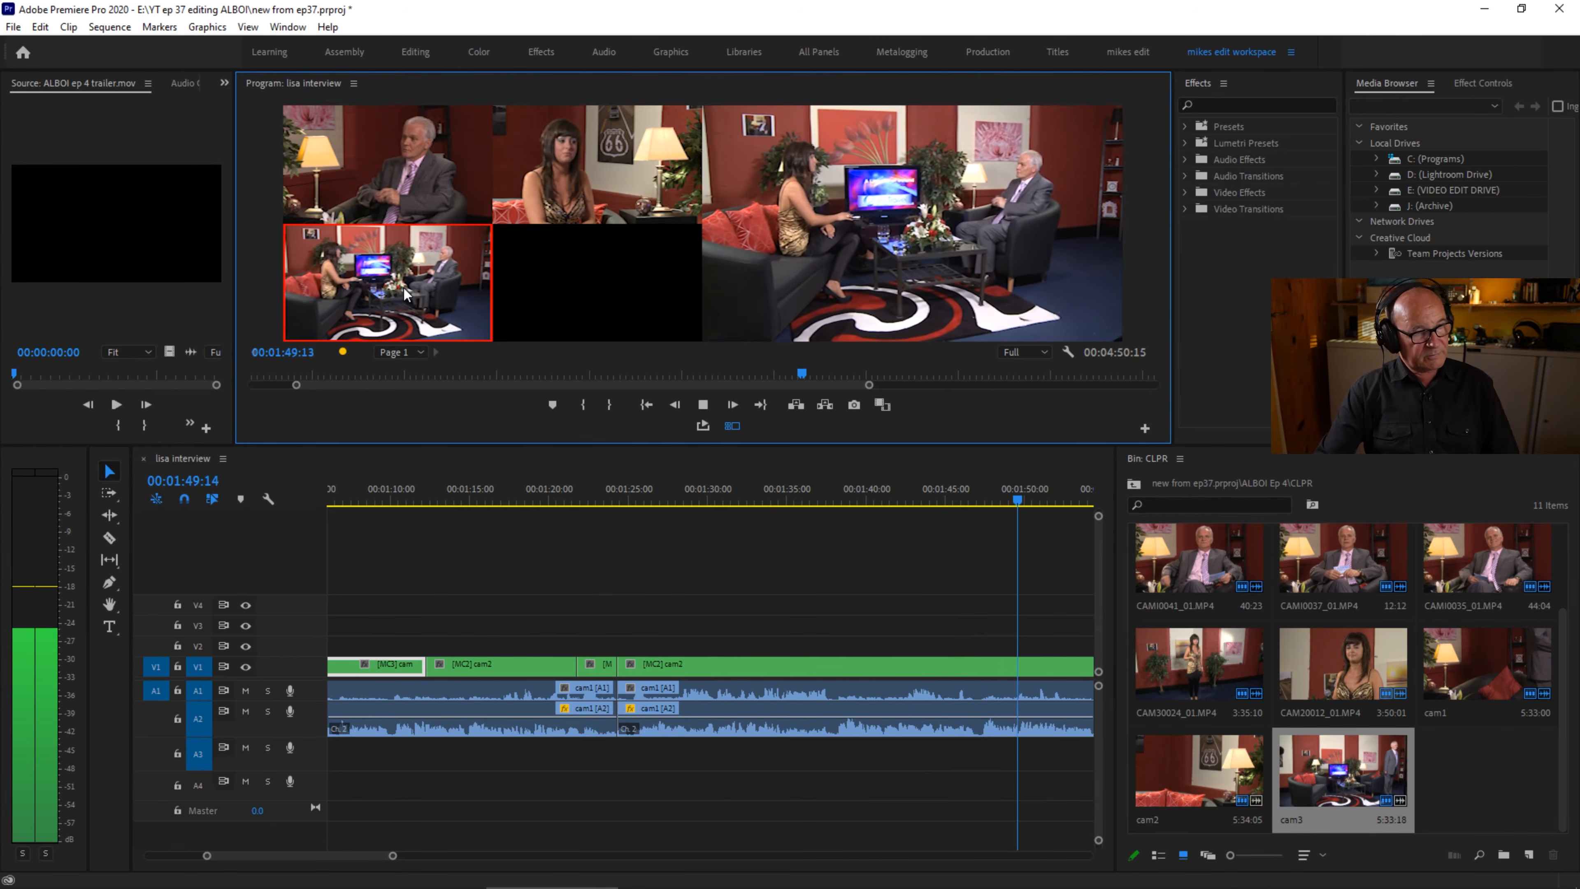
left_click(584, 193)
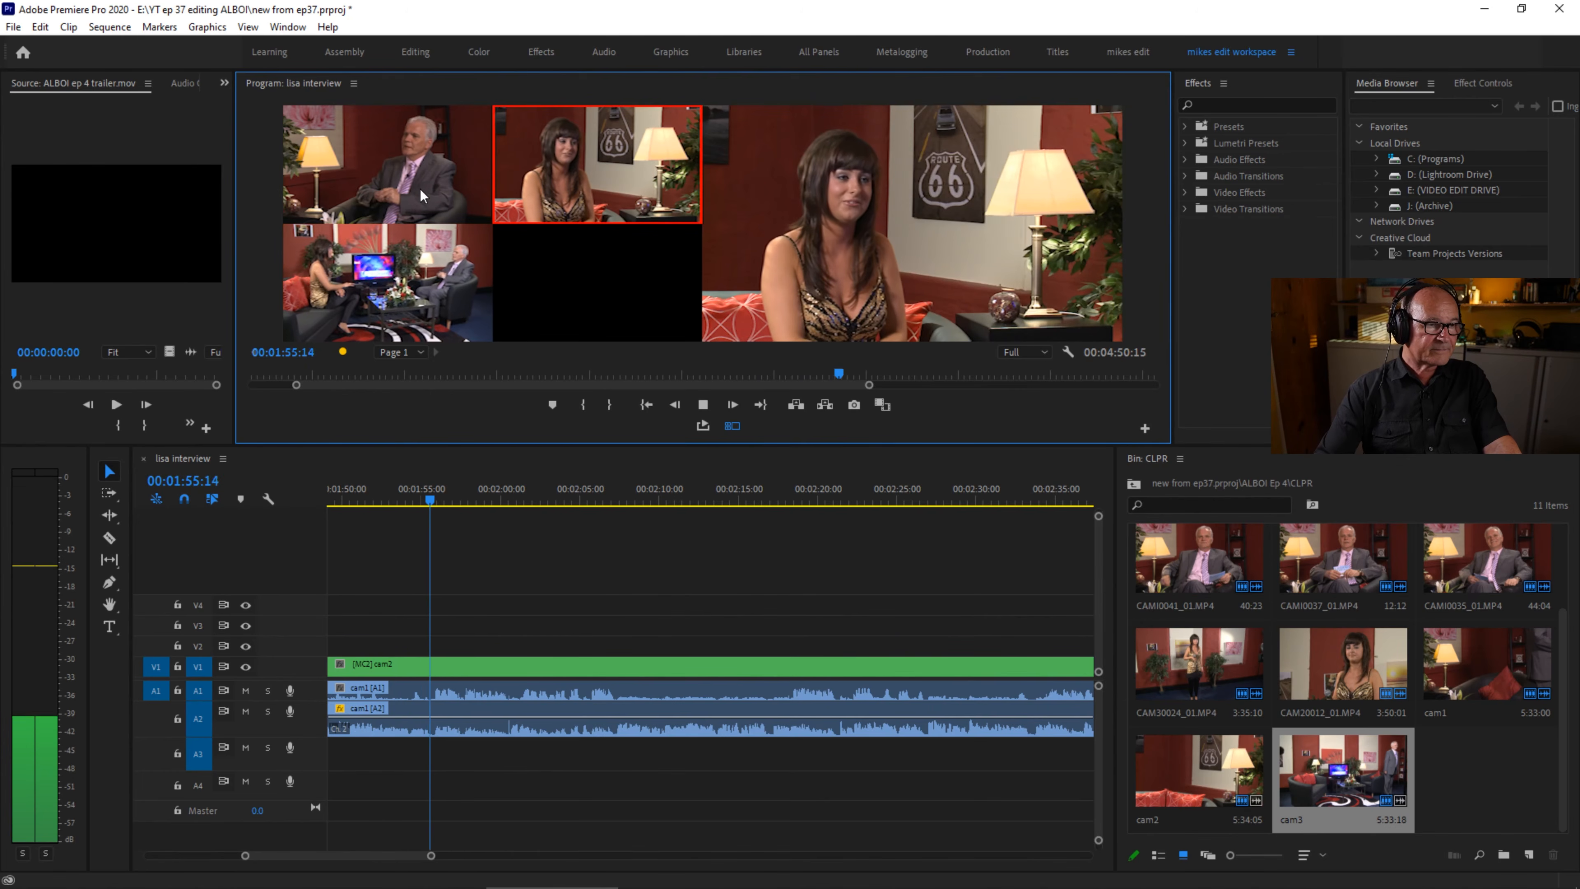
left_click(442, 180)
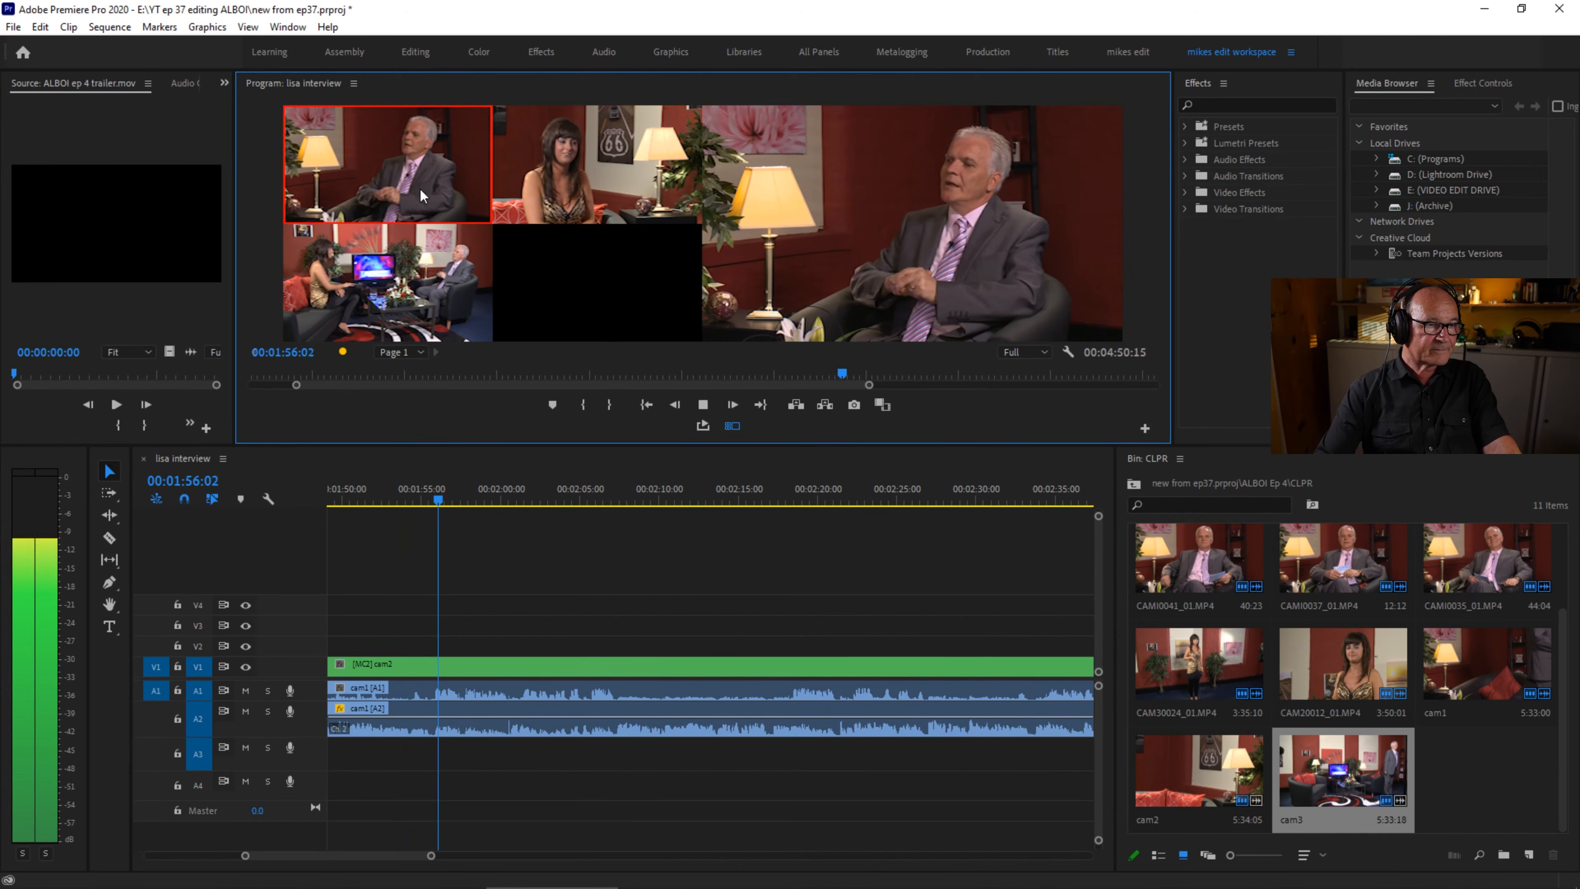
left_click(533, 181)
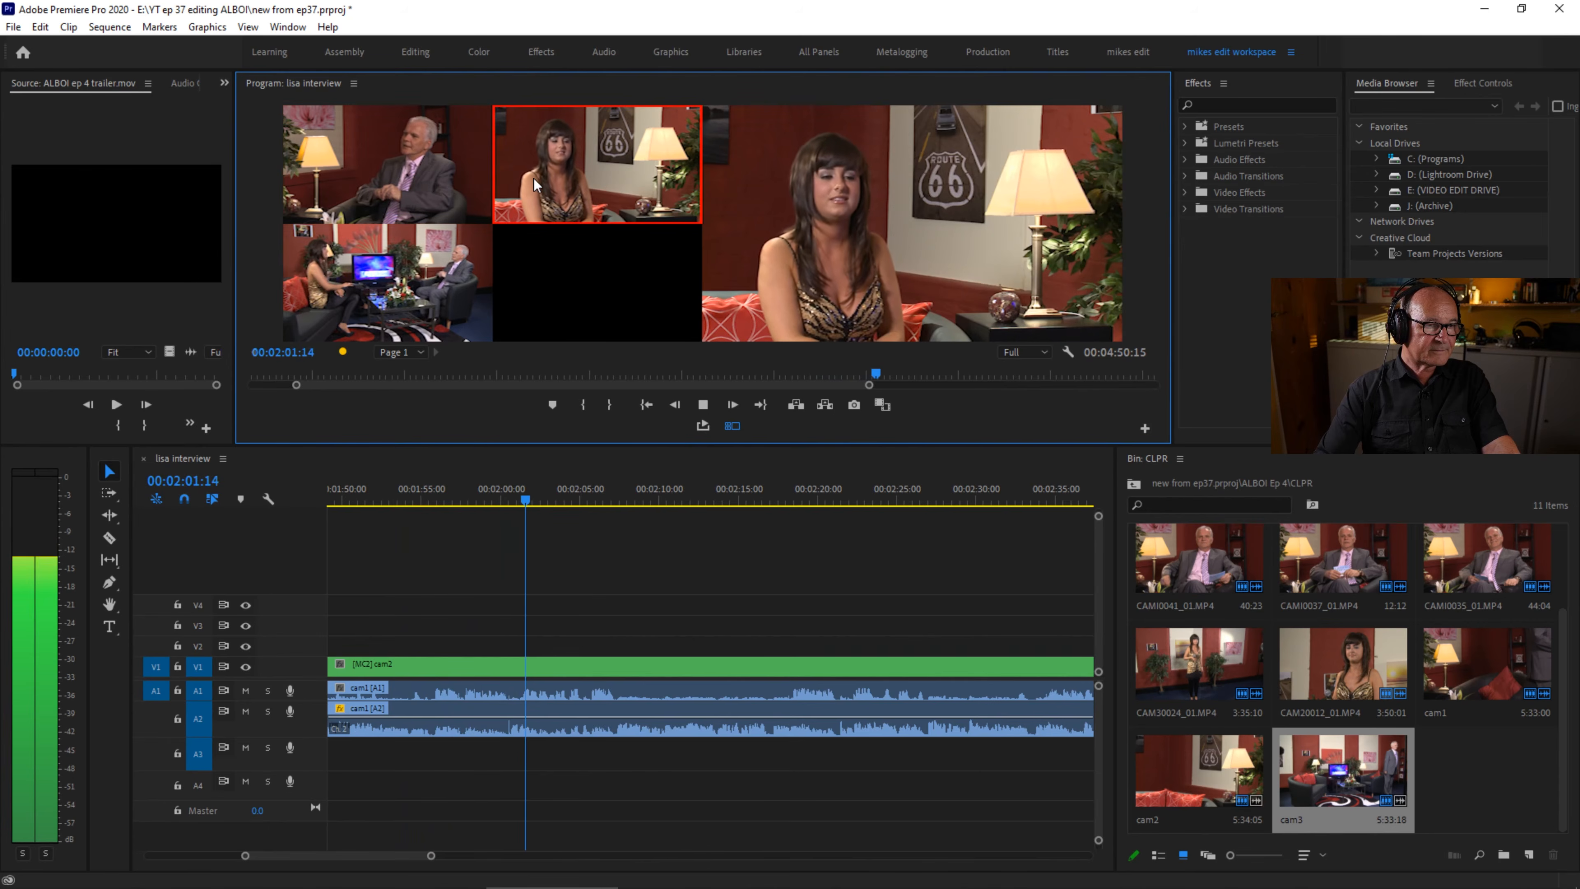
left_click(478, 180)
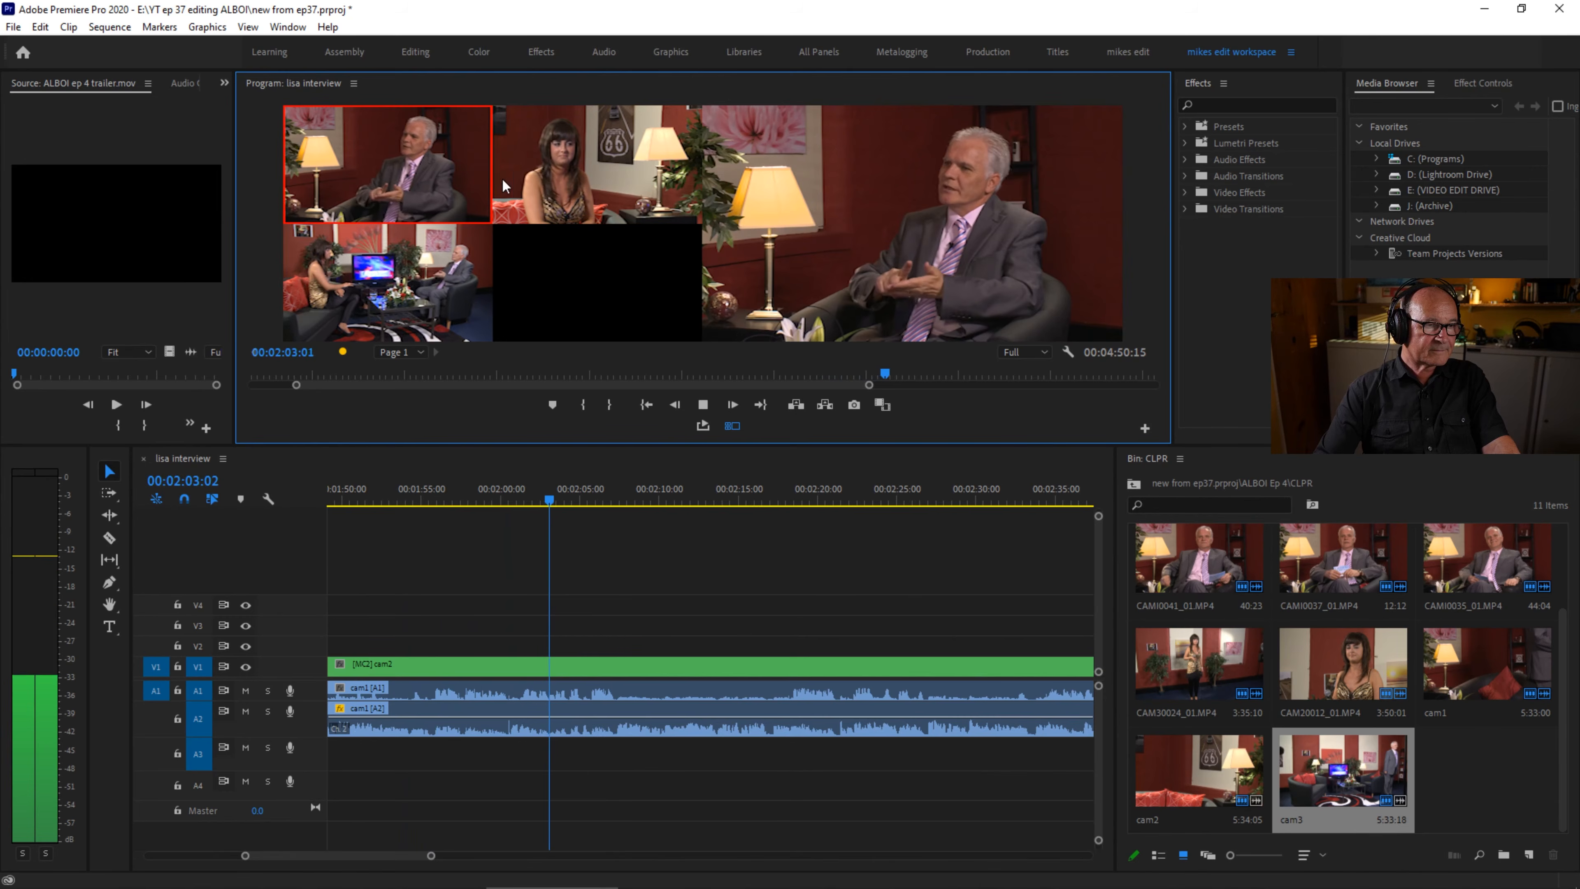
left_click(560, 179)
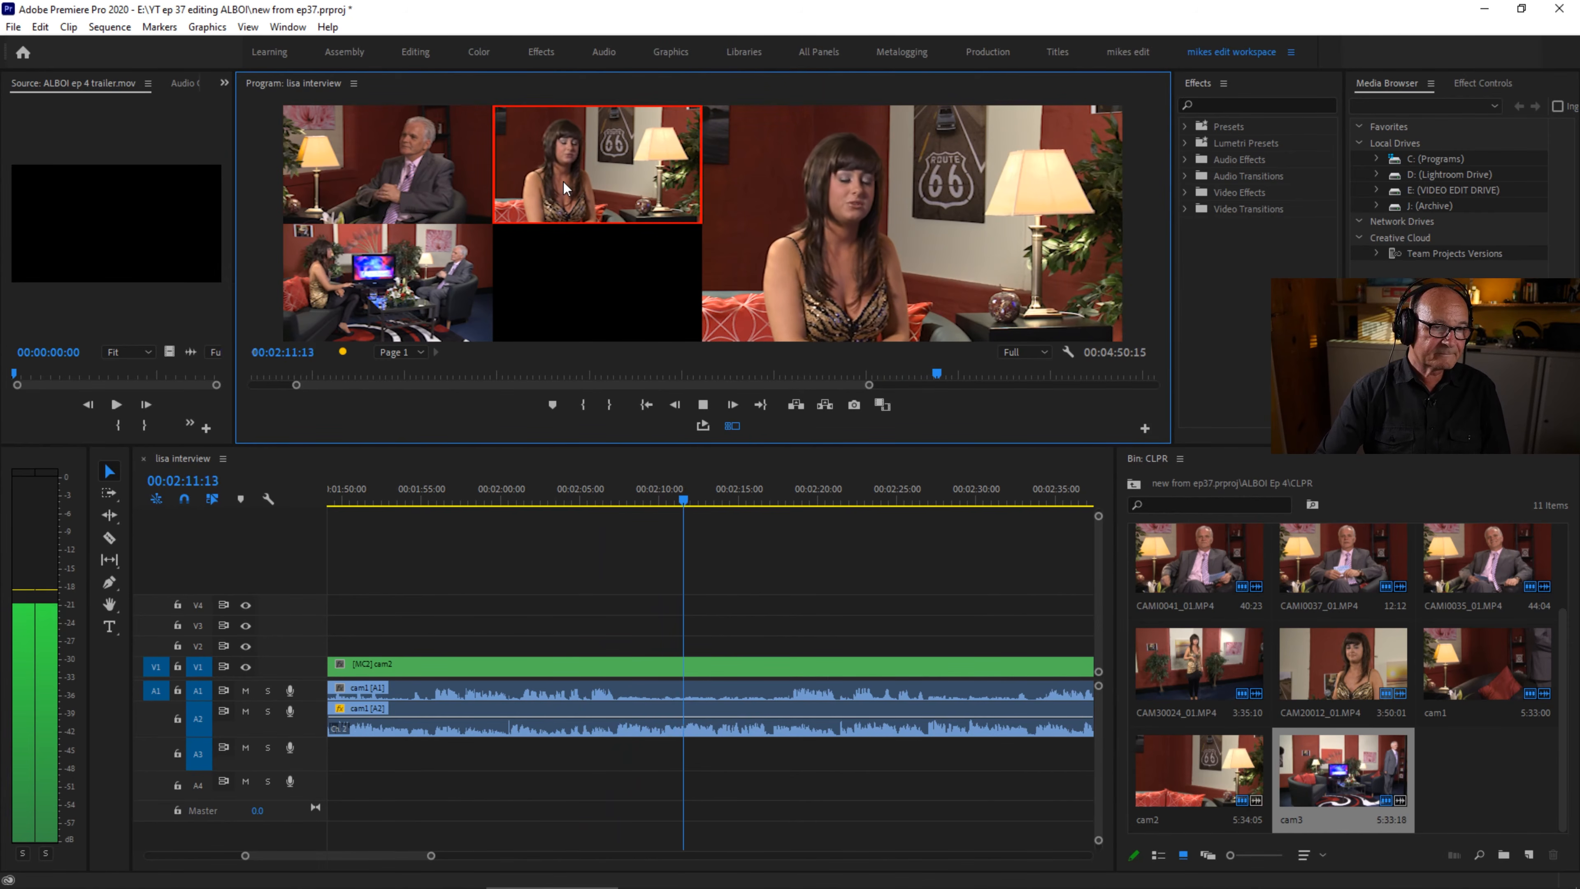
key("space")
key("backslash")
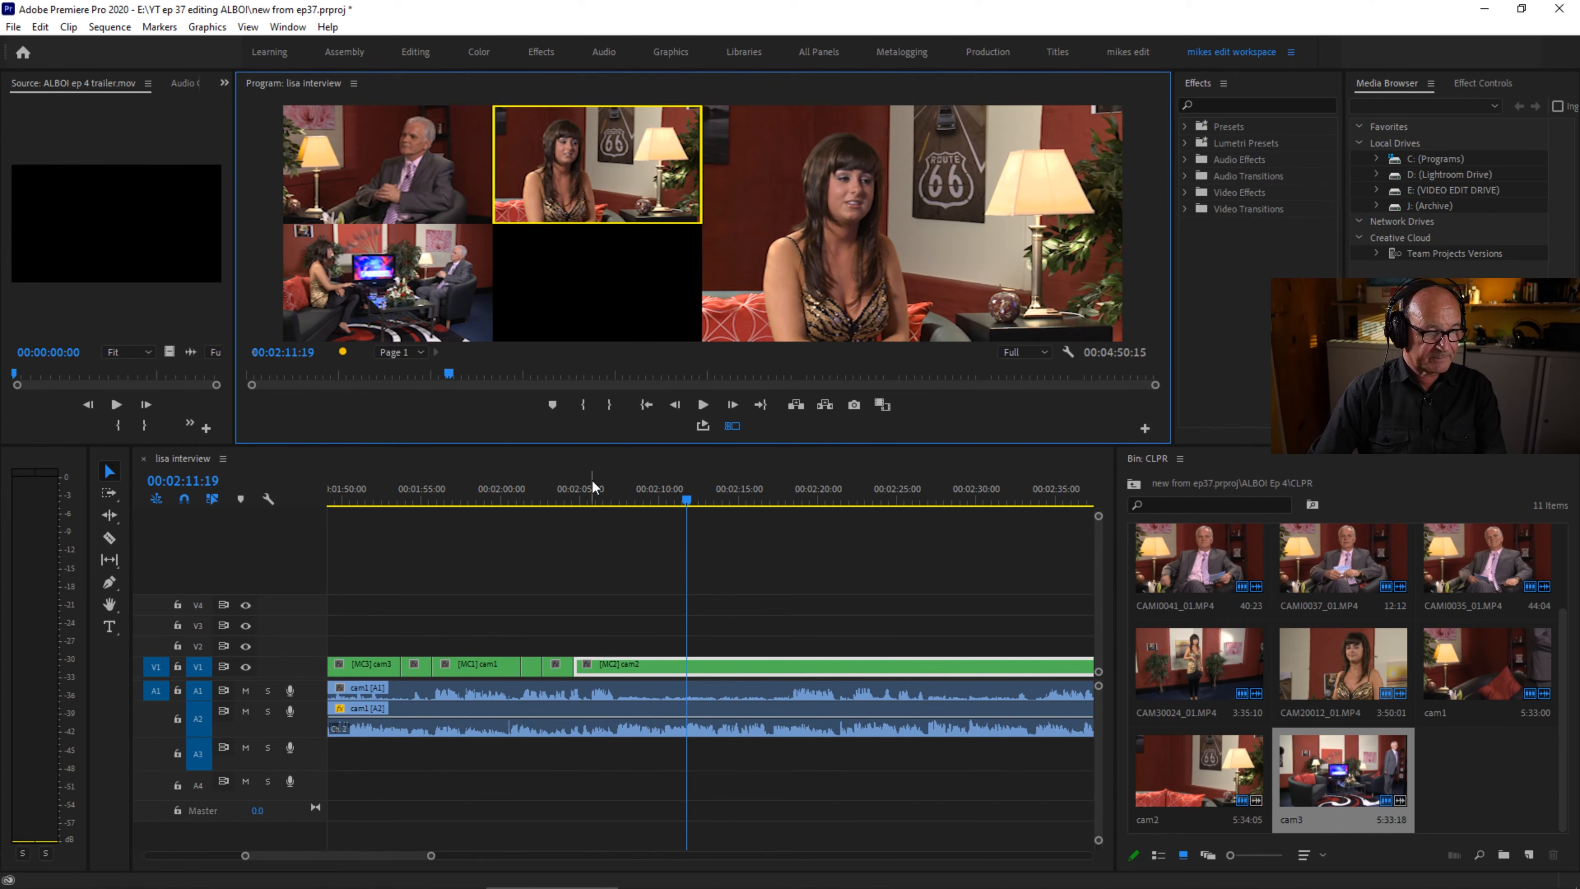
key("backslash")
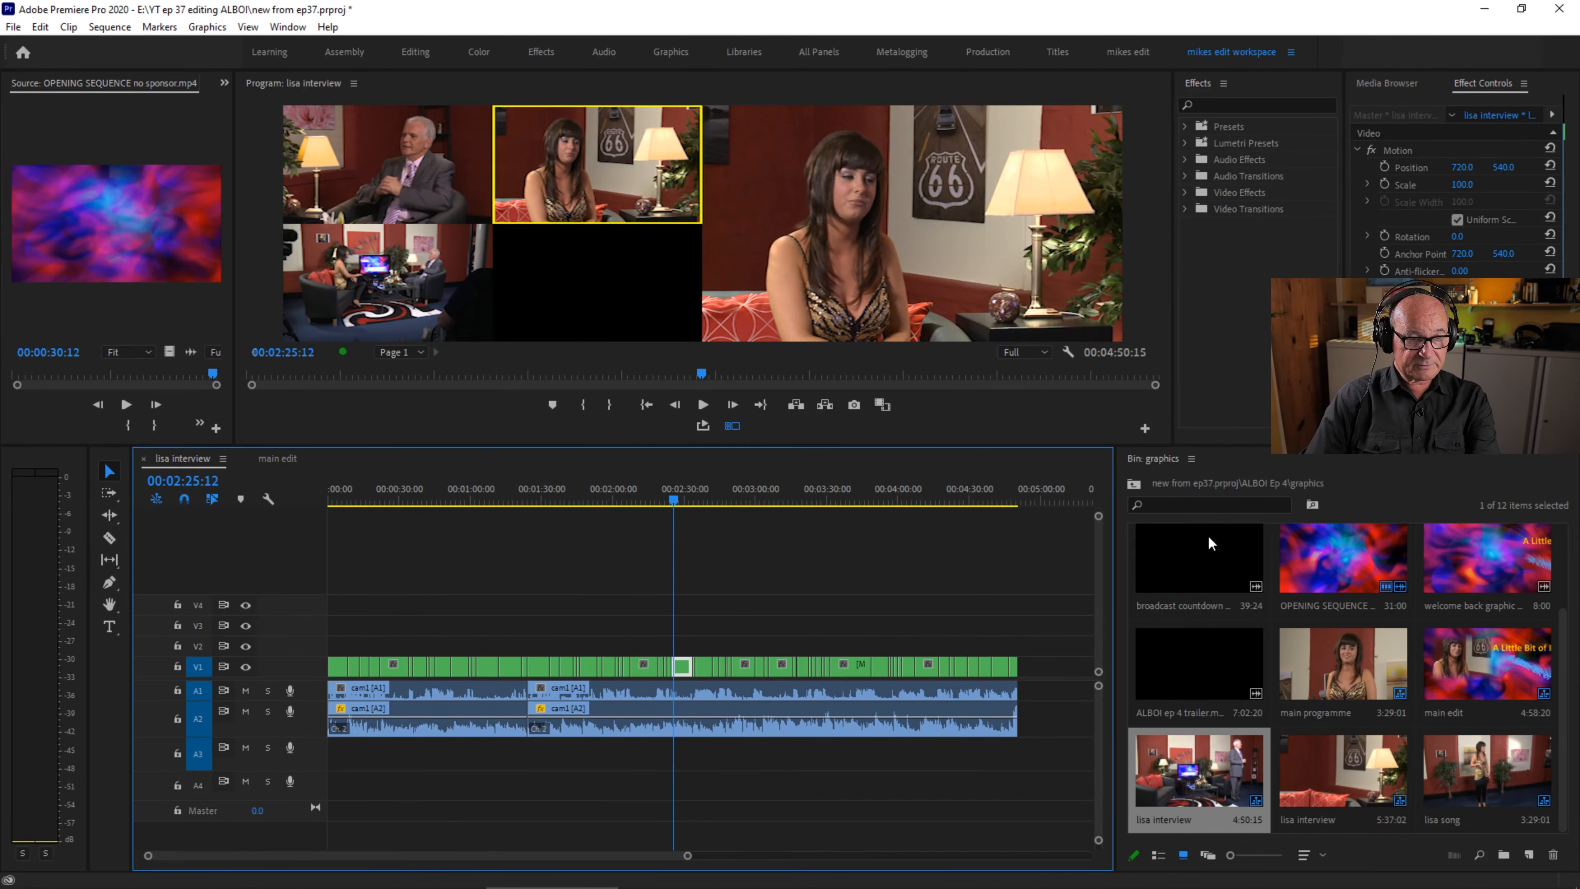
Scrub through the finished interview cuts, switch to the main edit sequence and play its opening from 00:00:00:19.
left_click_drag(675, 498, 1025, 502)
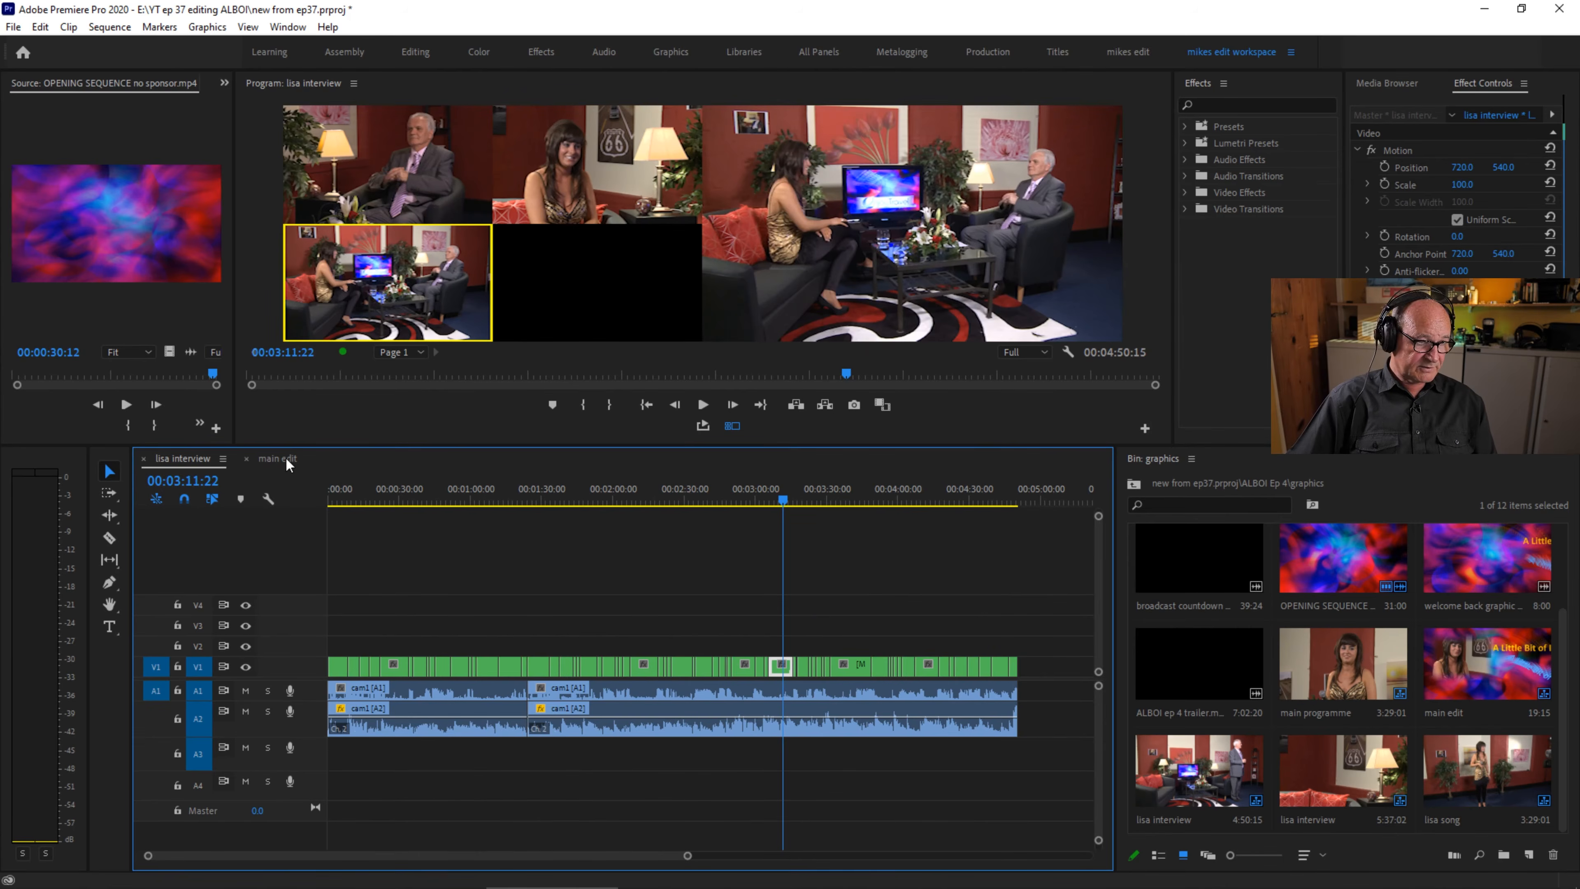
left_click(286, 459)
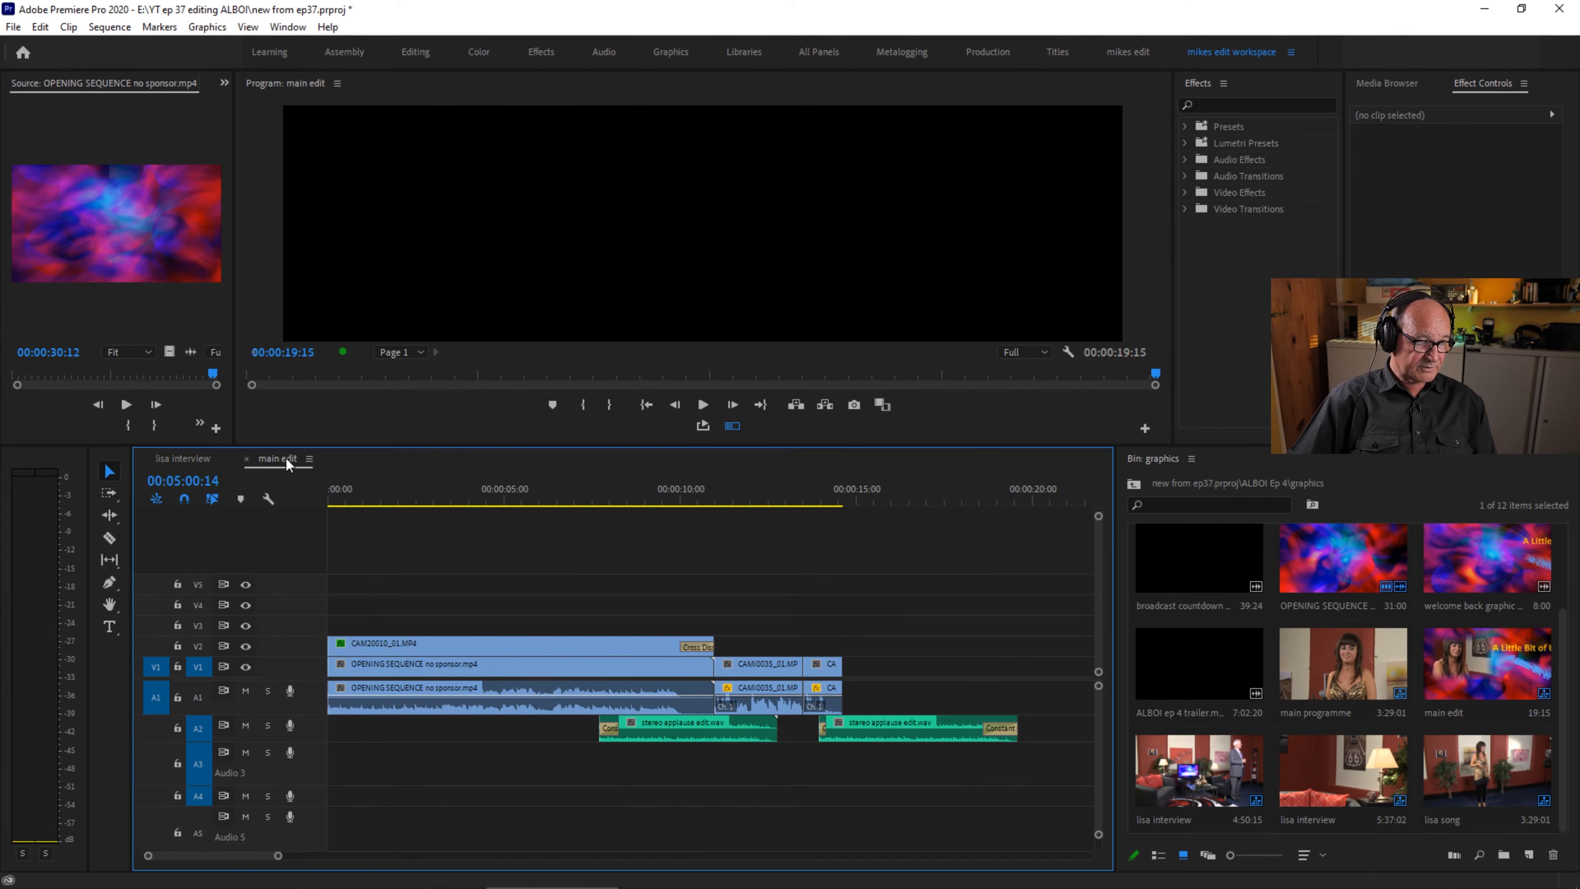
left_click_drag(438, 498, 354, 499)
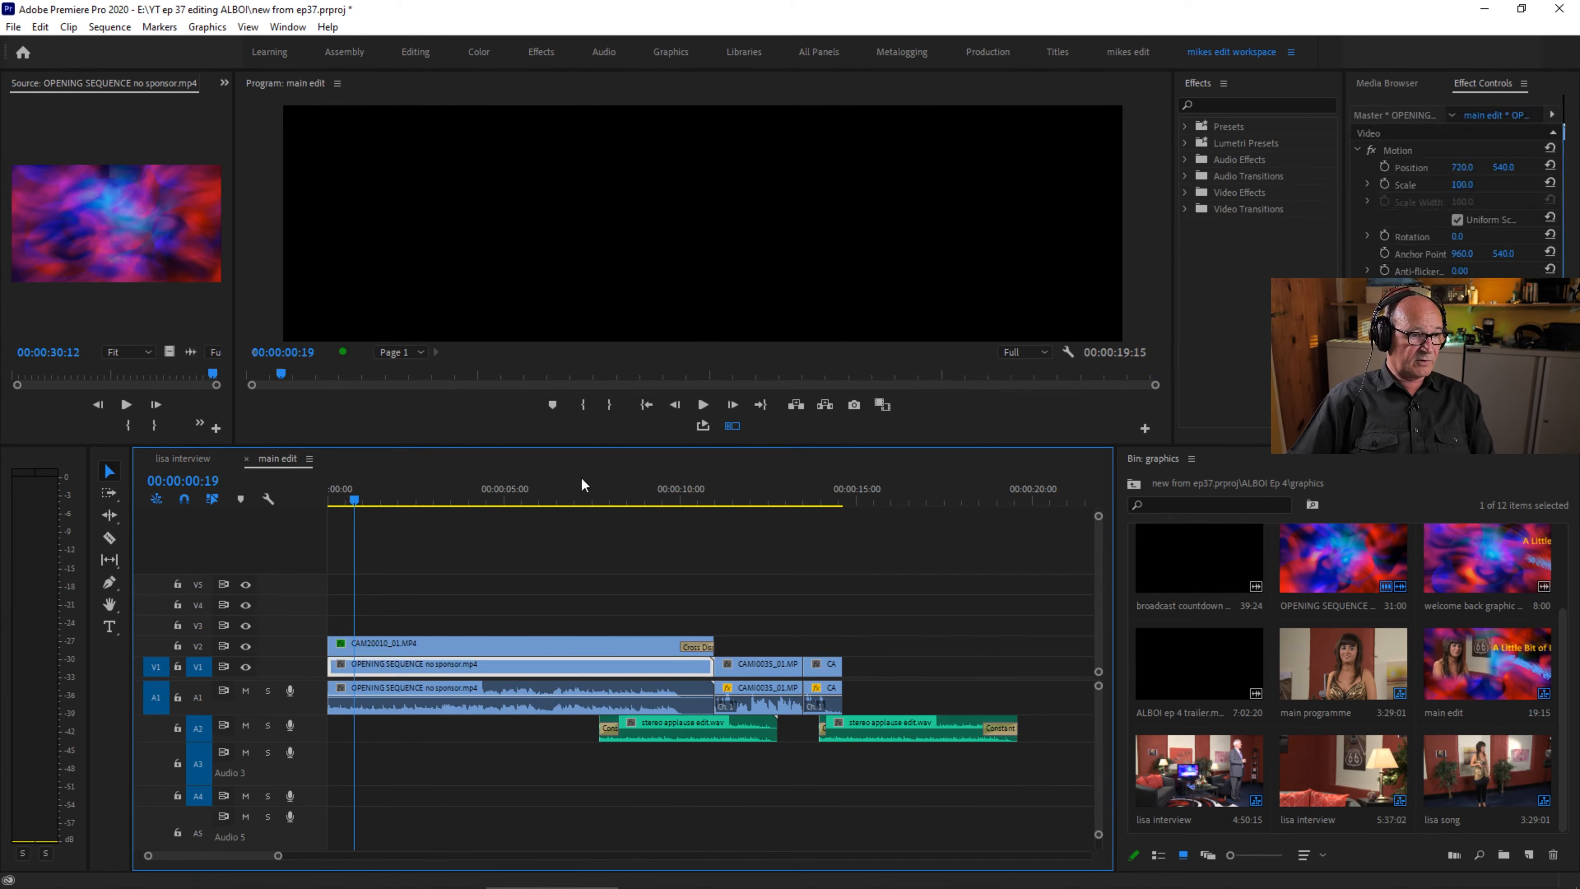
key("space")
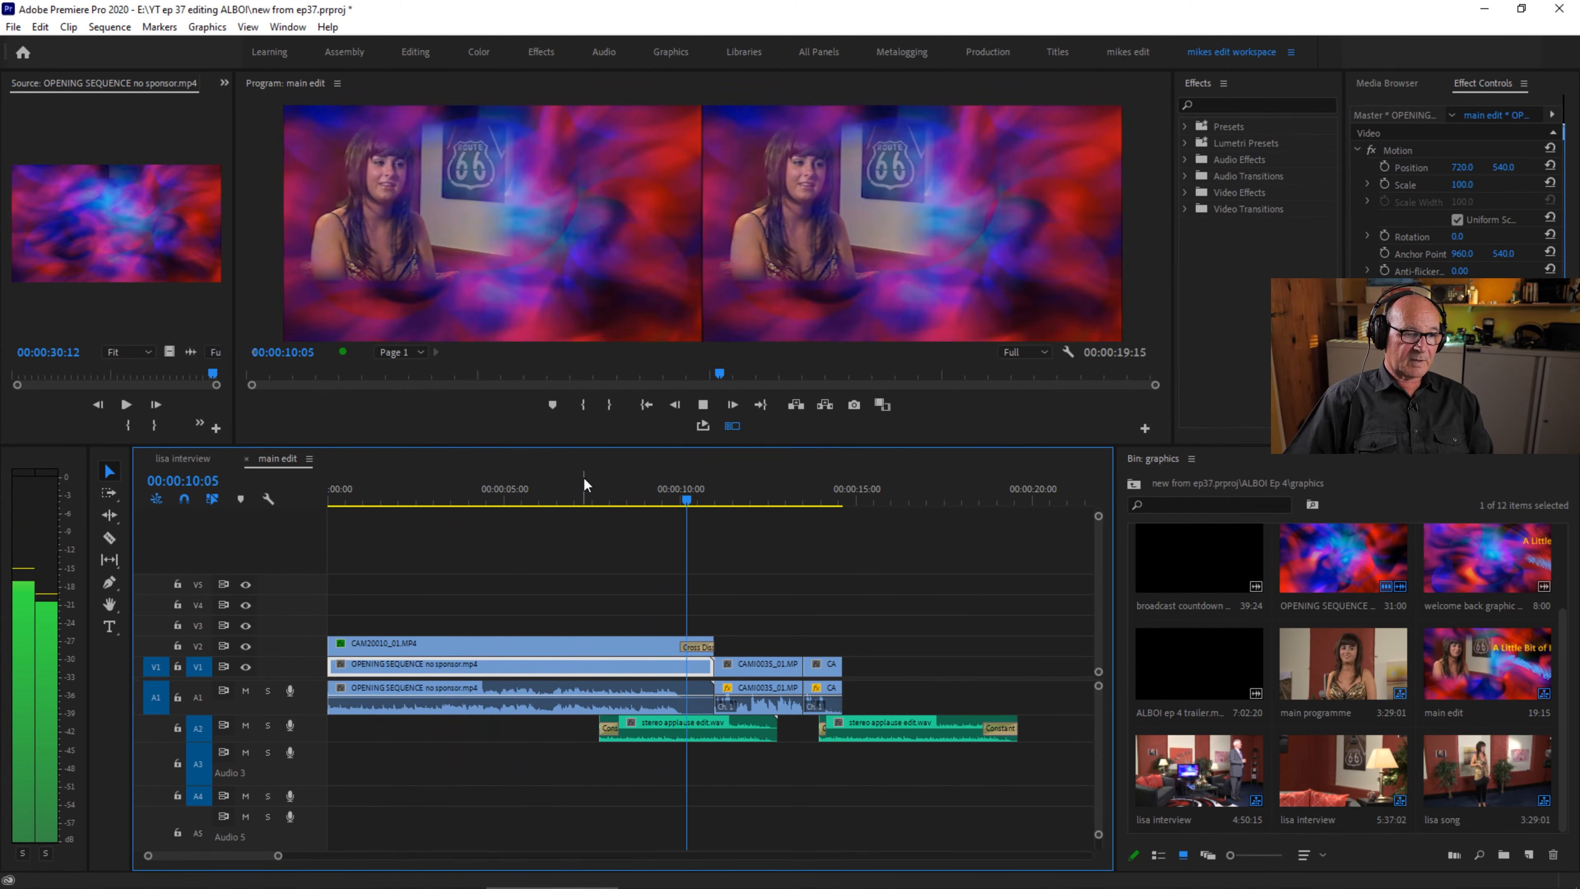
key("space")
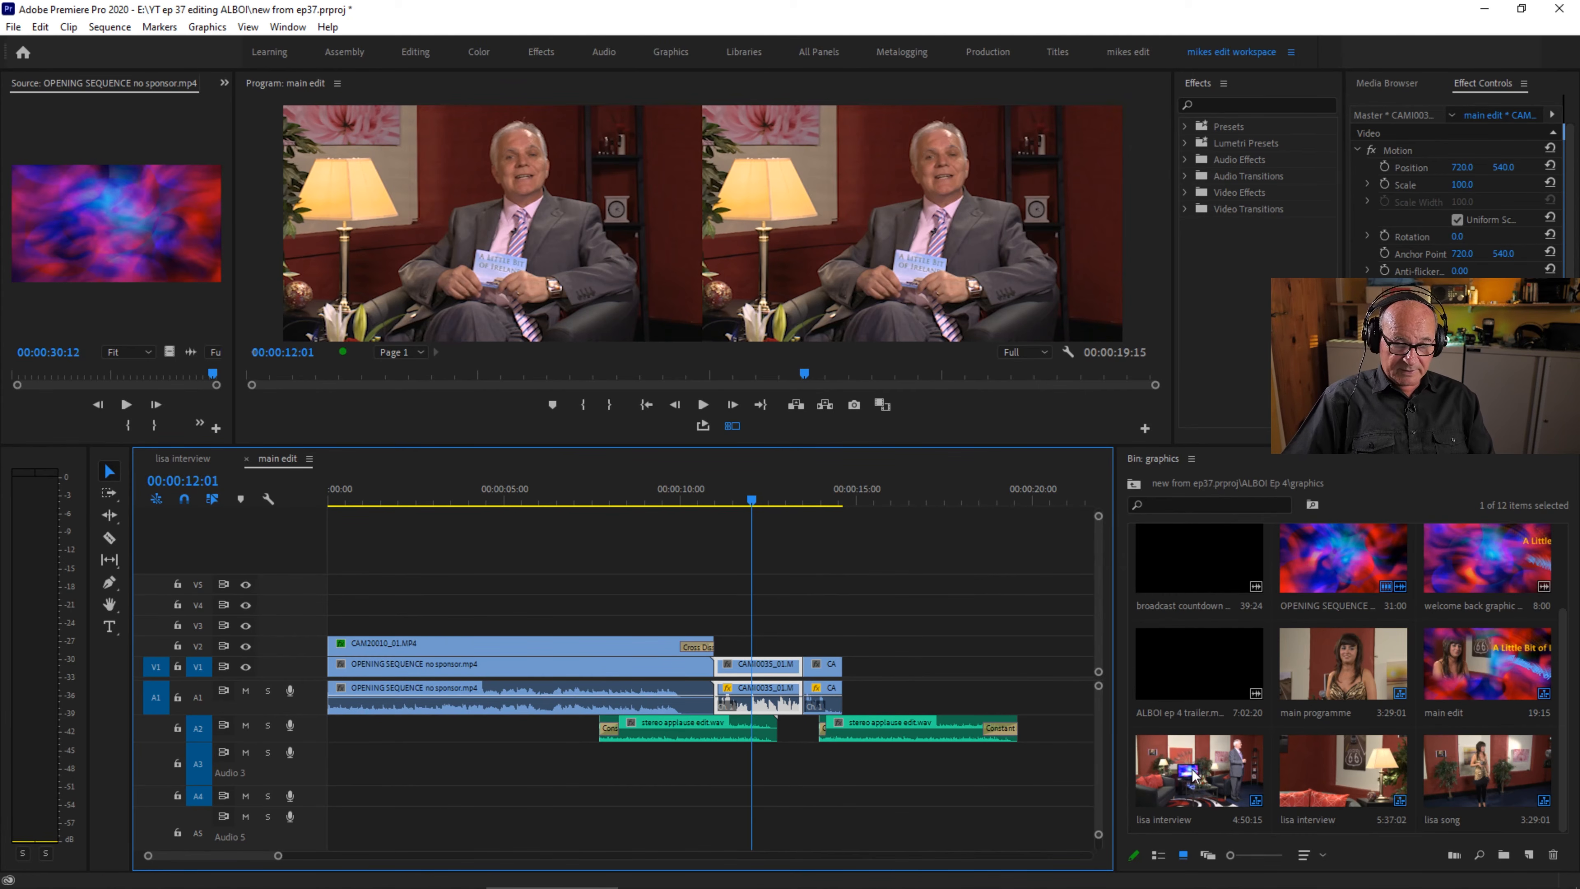
Place the edited guest interview sequence on V1 and A1 of the main edit at about 00:00:16.
left_click_drag(1193, 774, 901, 685)
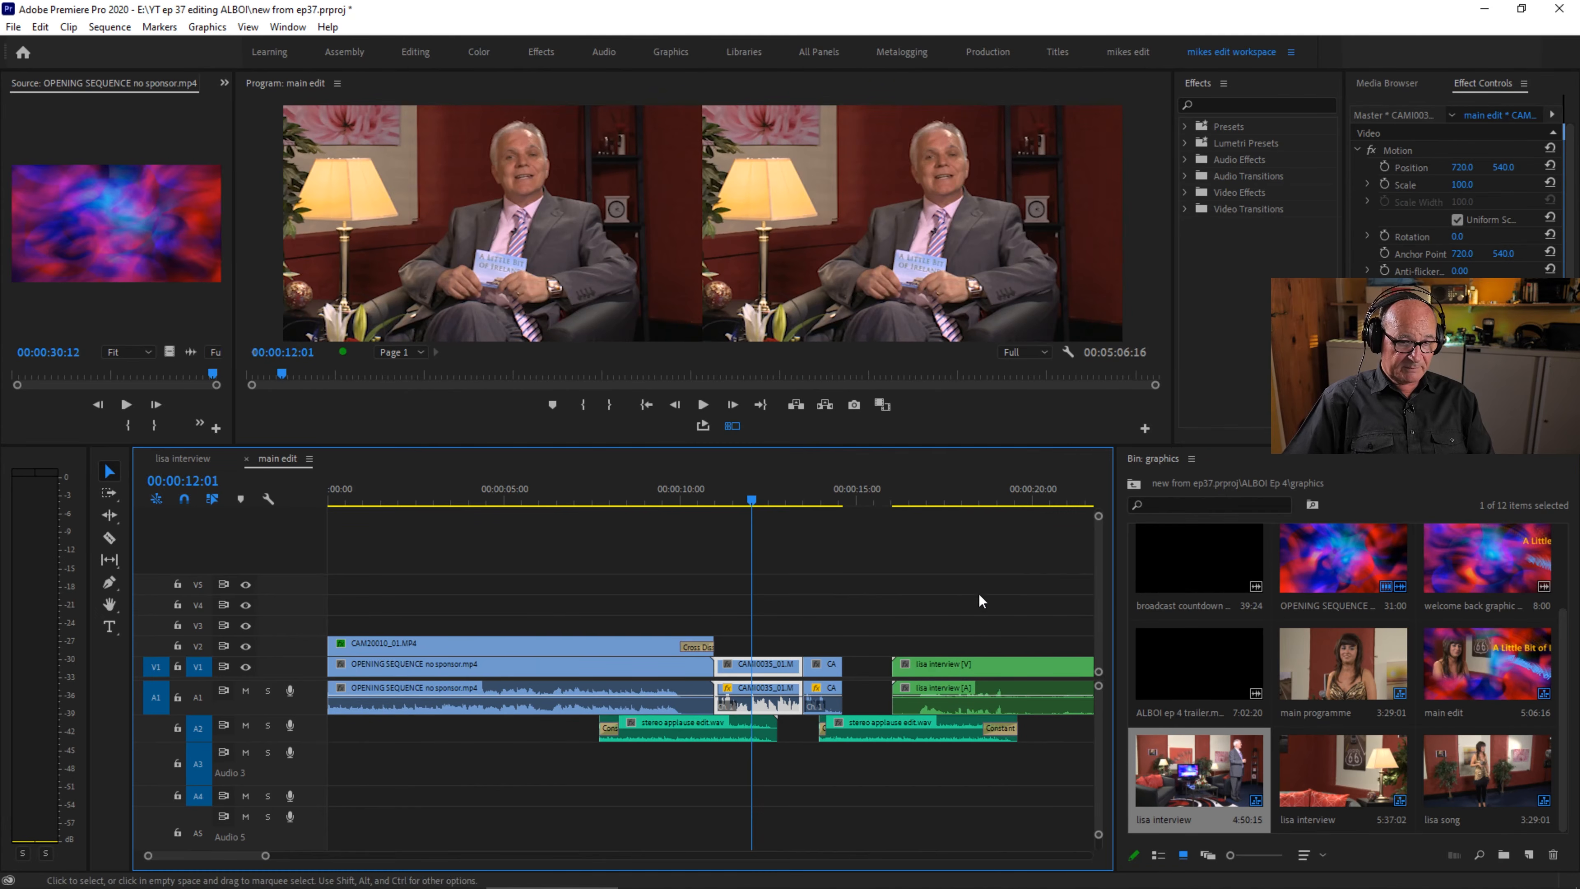
key("minus")
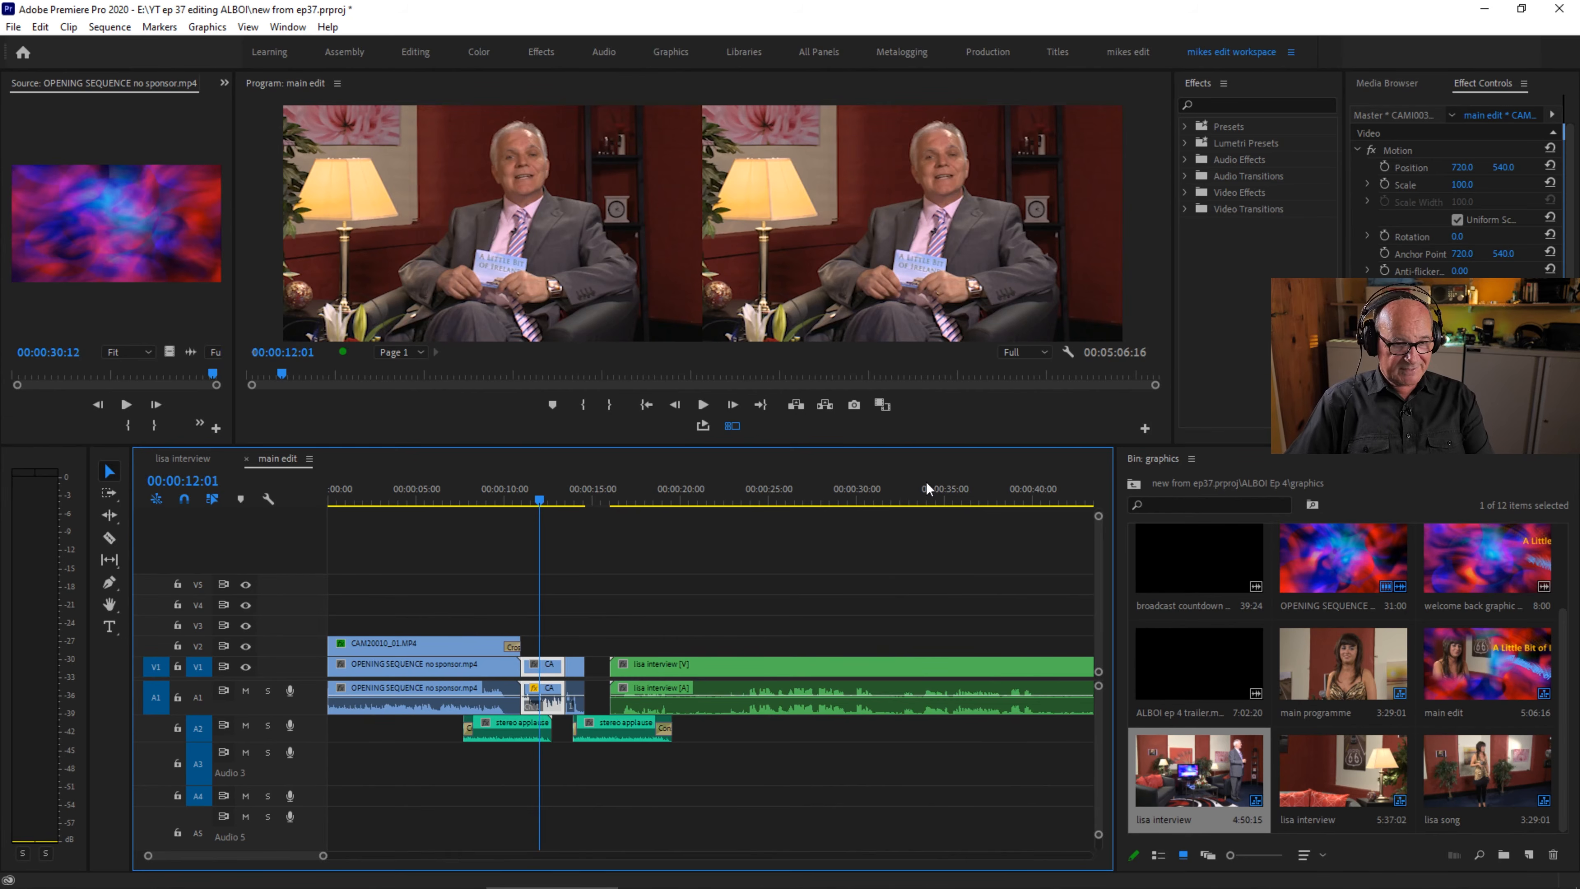
Locate where the speech begins in the nested interview clip and split it with the Razor at 00:00:23:22.
left_click(742, 496)
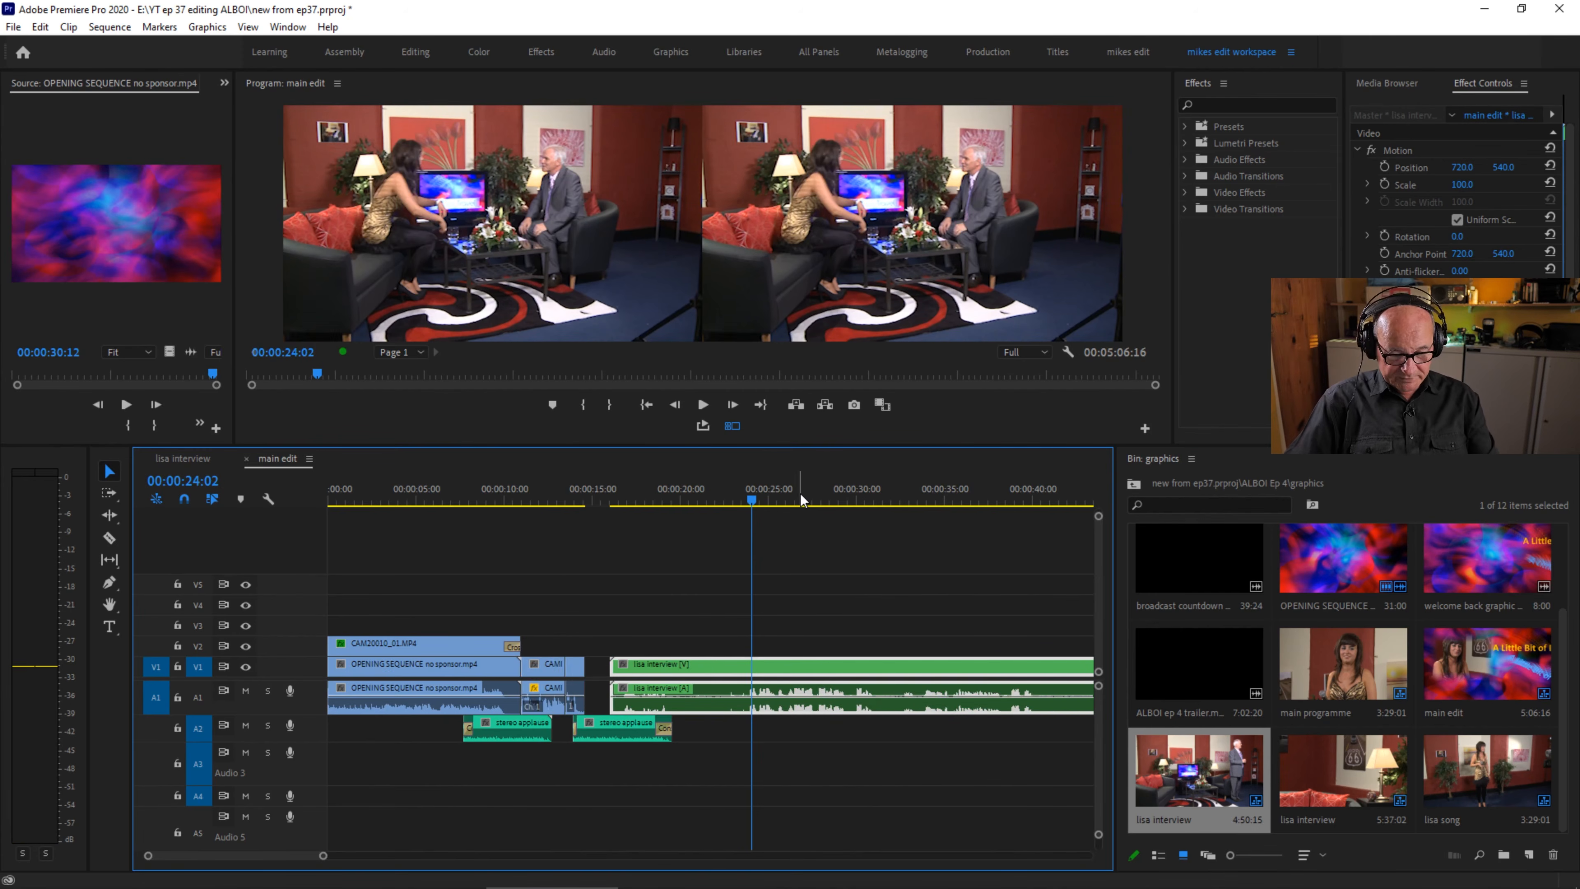
key("equal")
key("equal")
key("equal")
key("equal")
left_click_drag(567, 495, 657, 526)
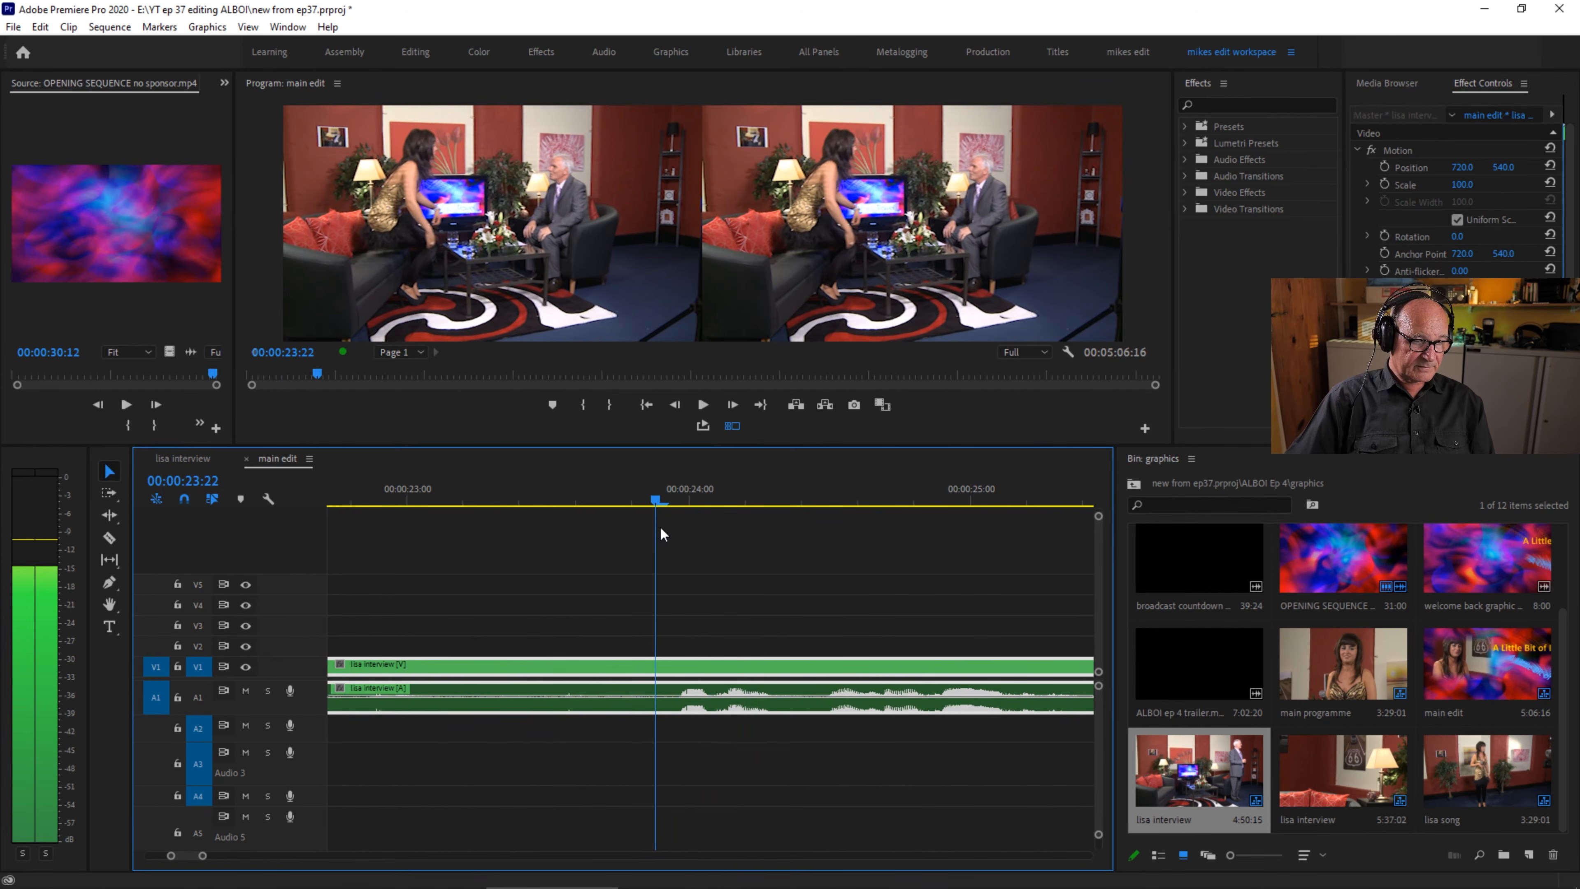
left_click(658, 668)
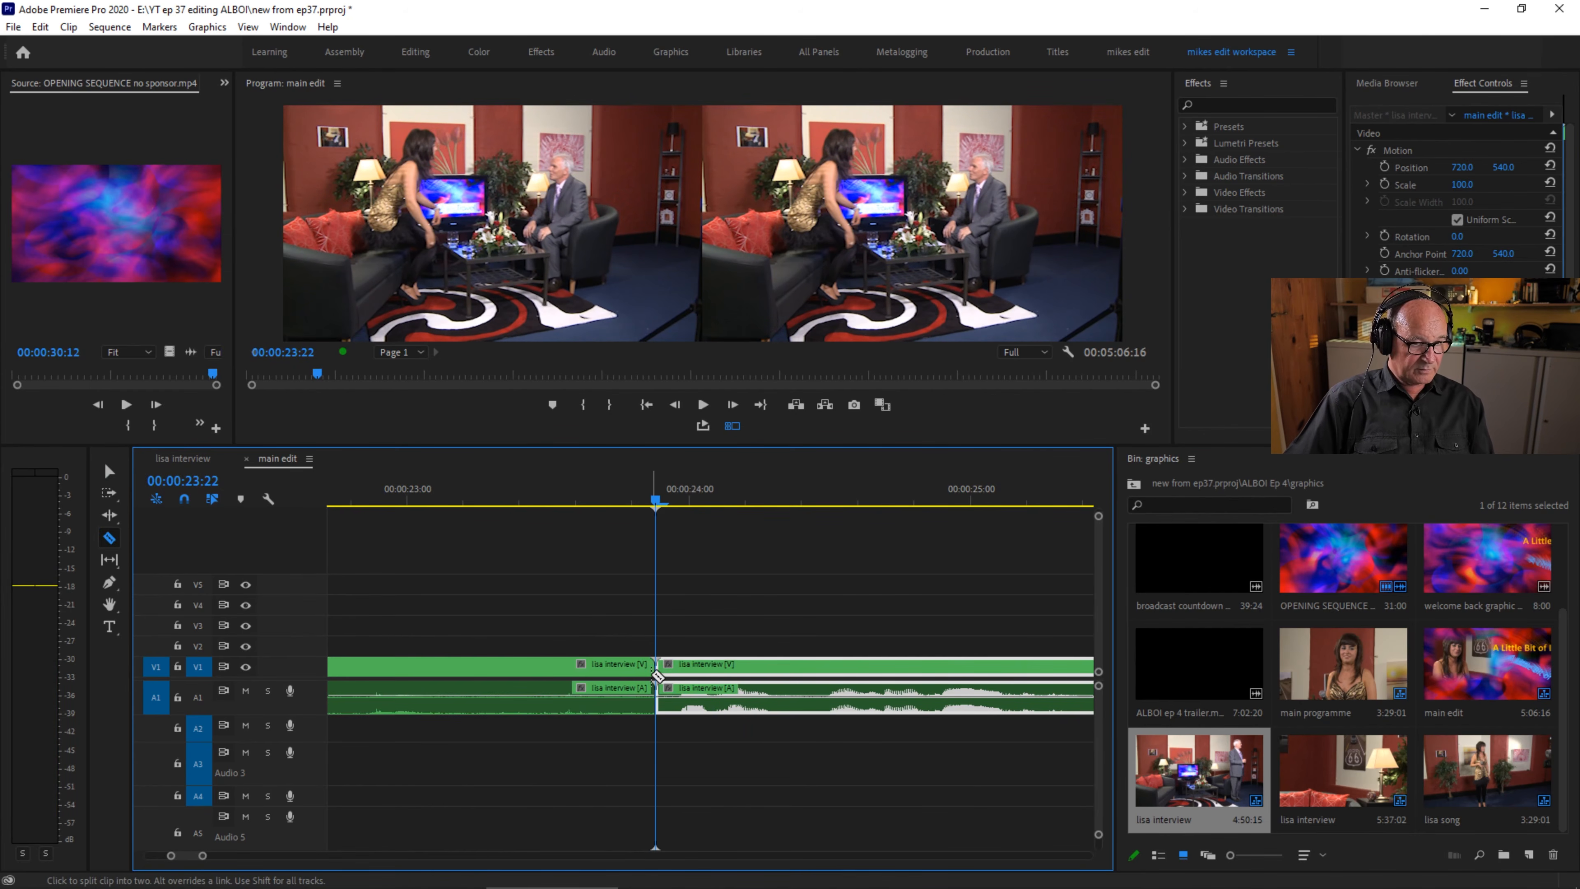
Delete the unwanted start of the nested interview clip before 00:00:23:22.
key("v")
left_click(586, 663)
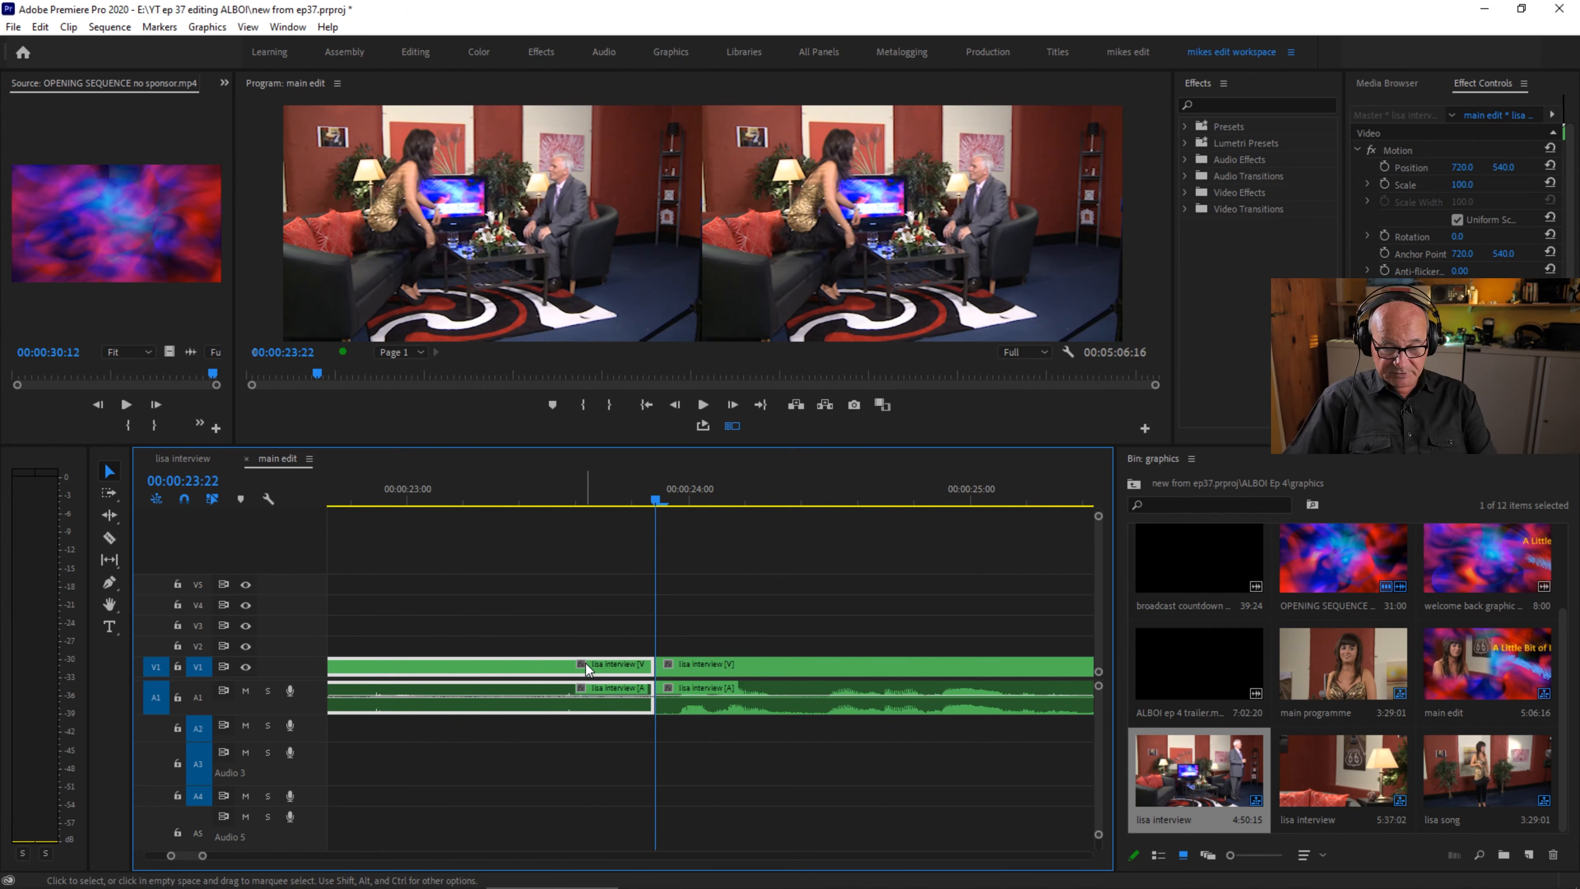
key("Delete")
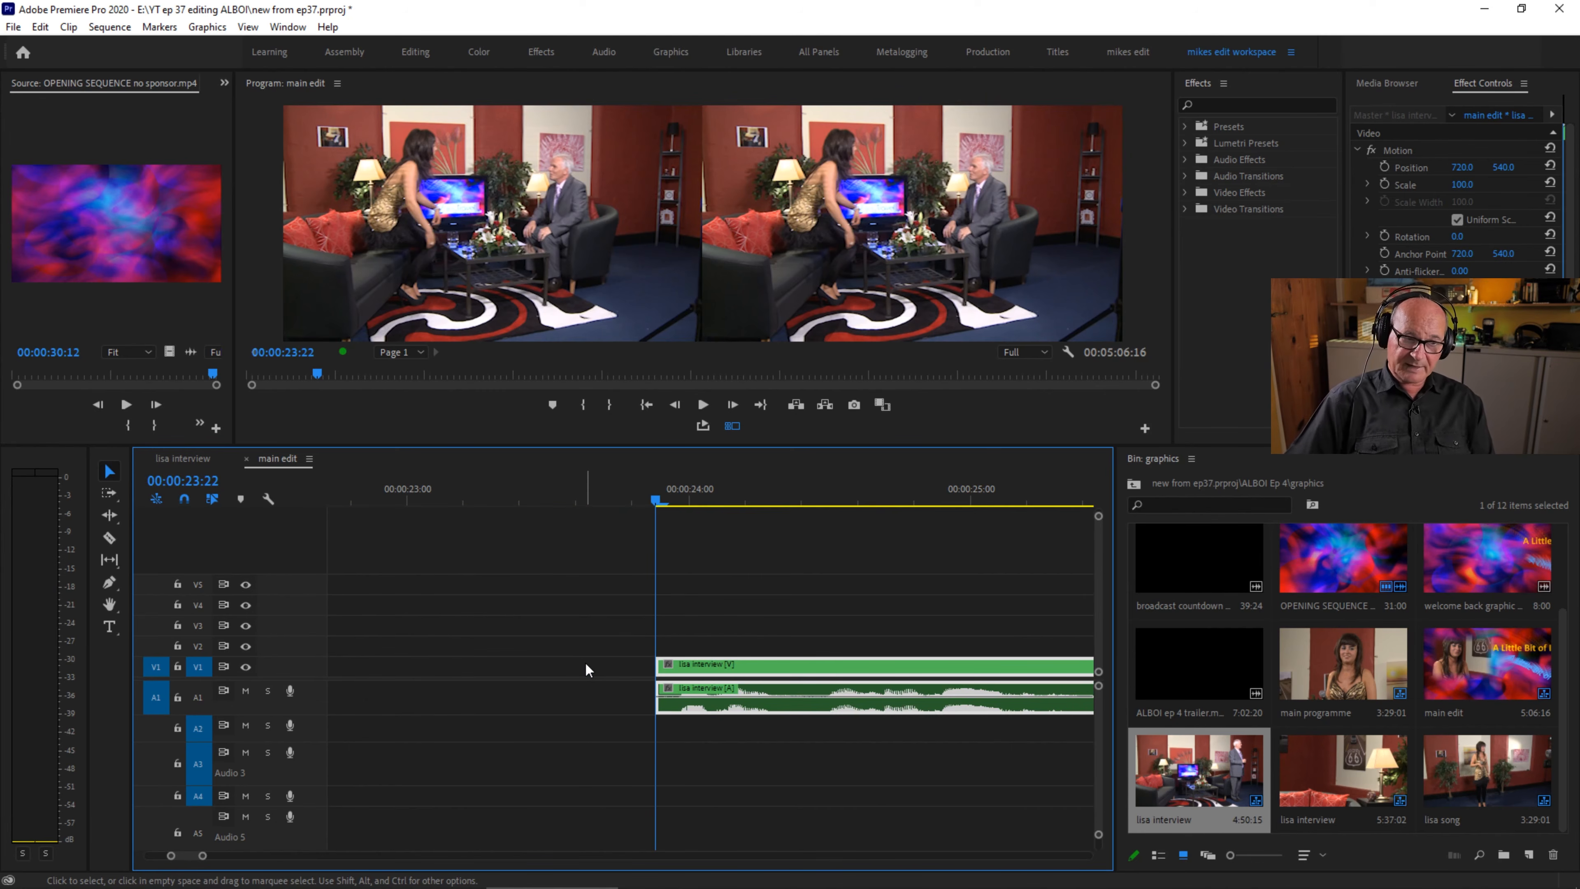
Ripple delete the empty gap before the nested interview clip on the main edit sequence.
left_click(585, 664)
right_click(586, 664)
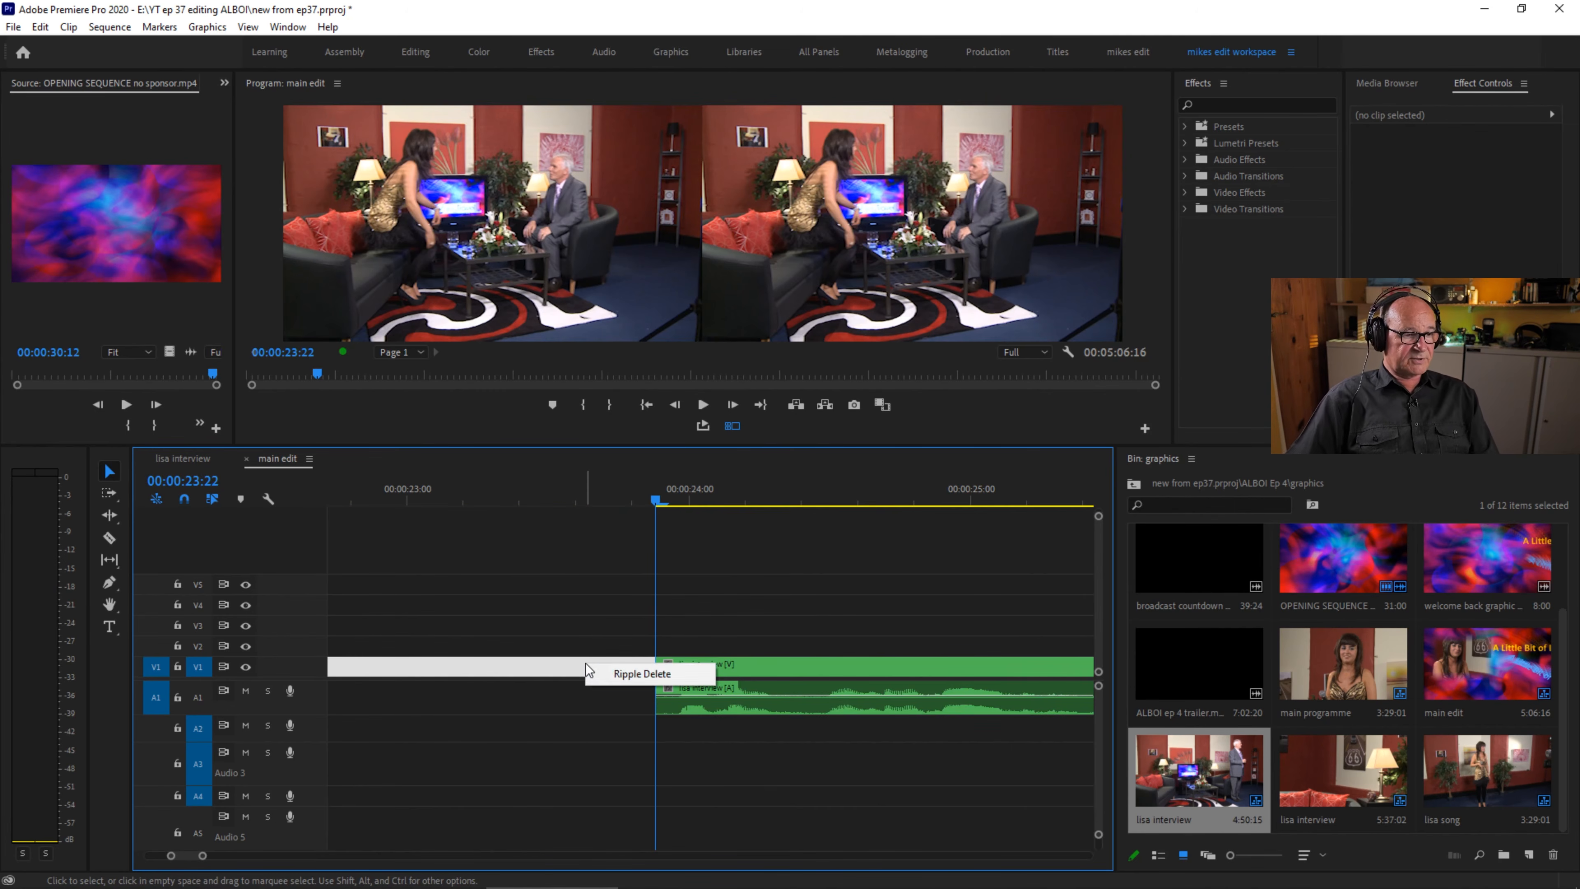
left_click(606, 672)
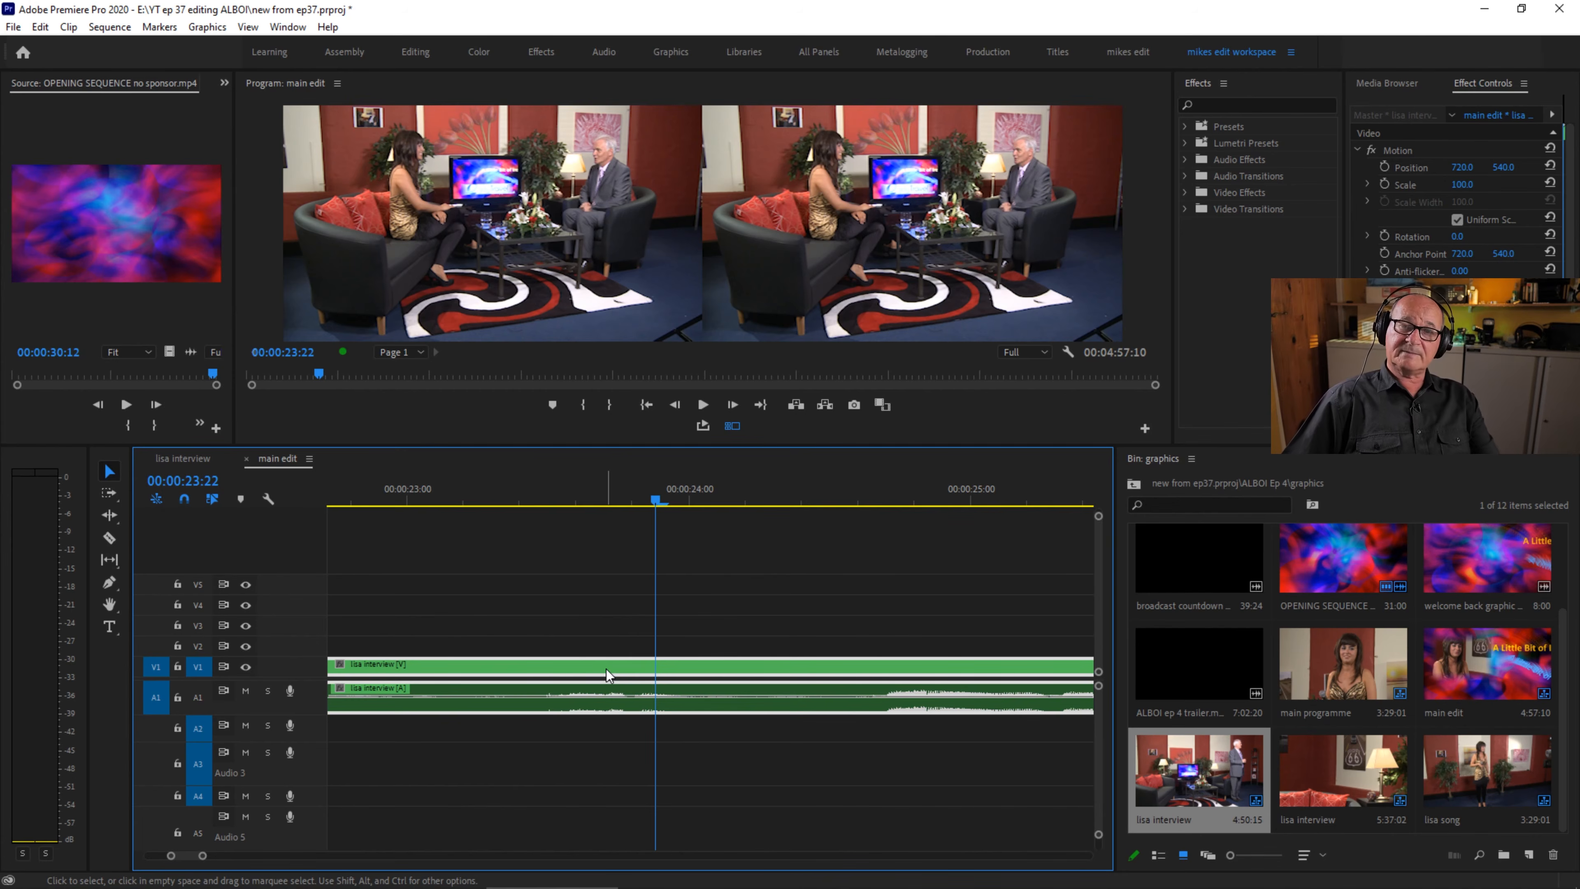
Adjust the nested interview clip's audio gain by 4 dB.
key("minus")
key("minus")
key("minus")
key("minus")
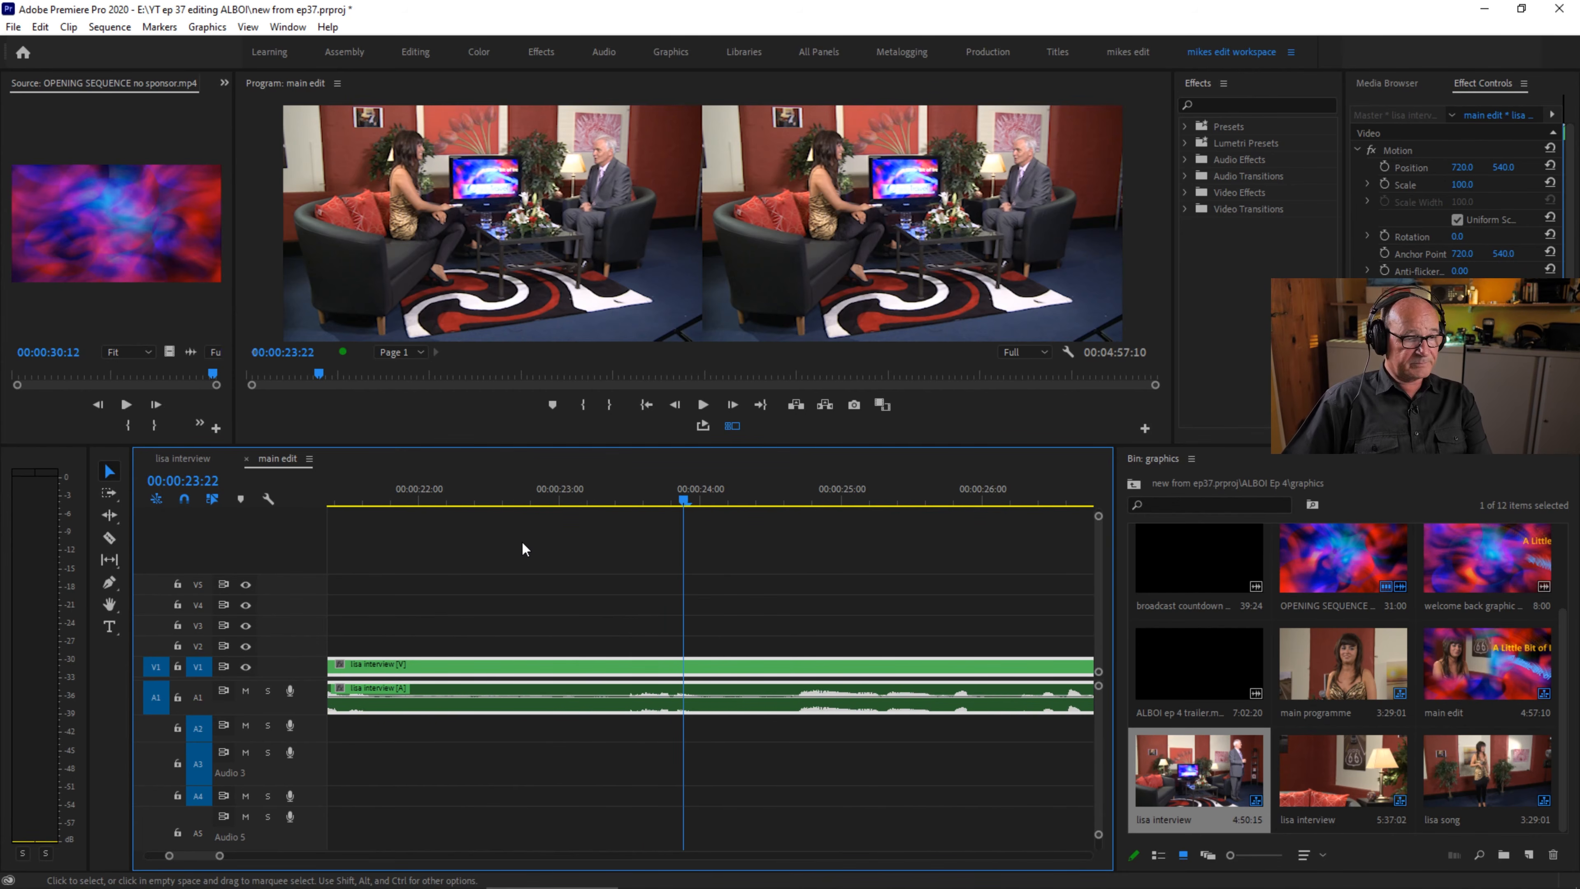
key("minus")
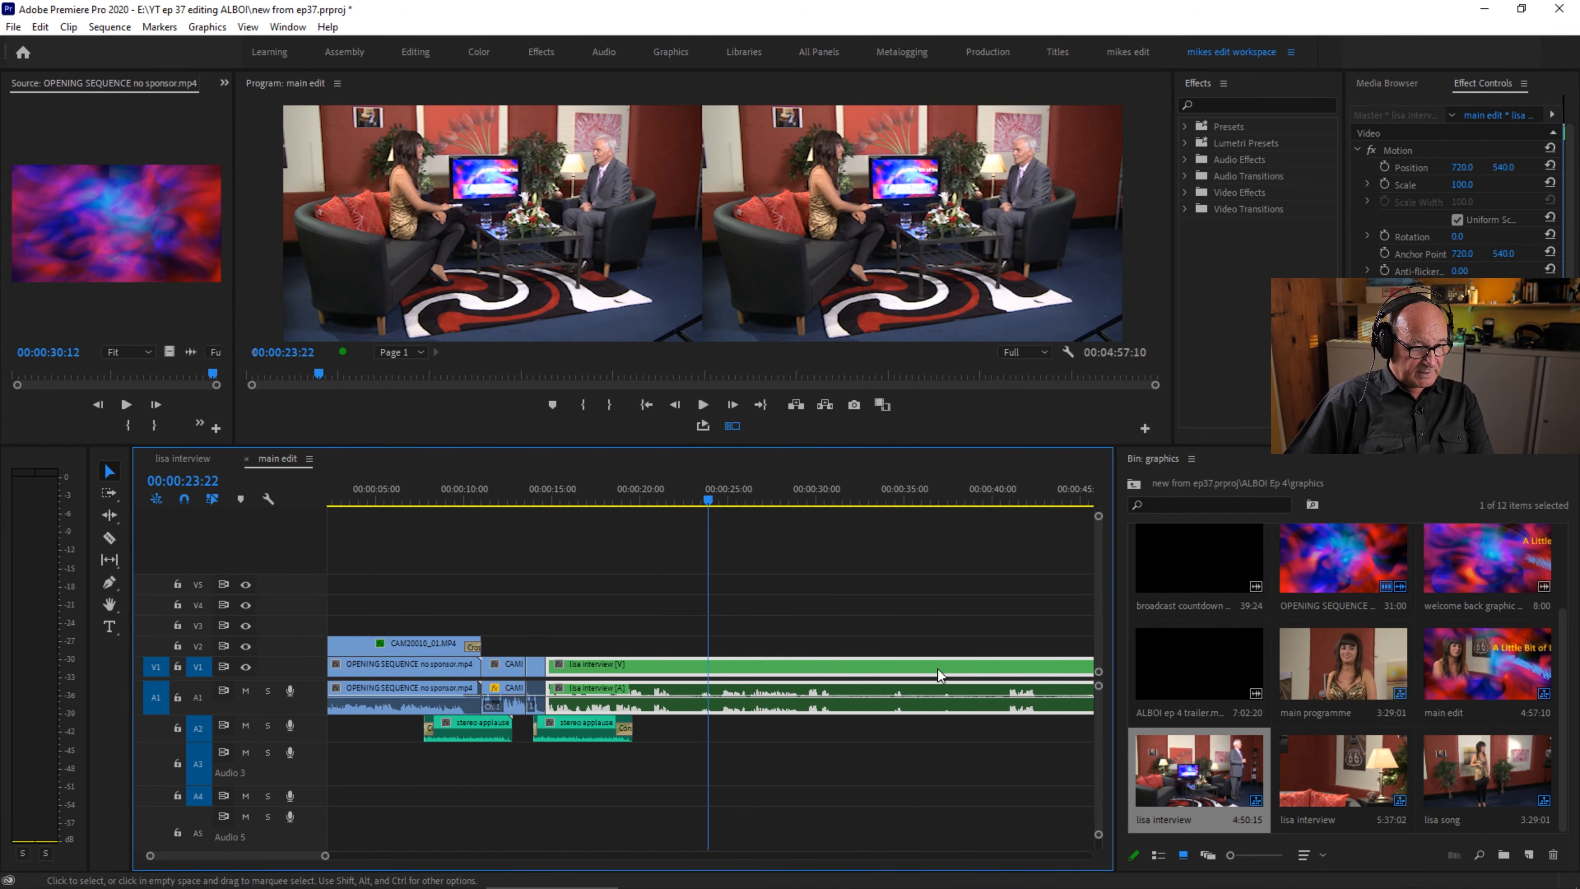
right_click(886, 706)
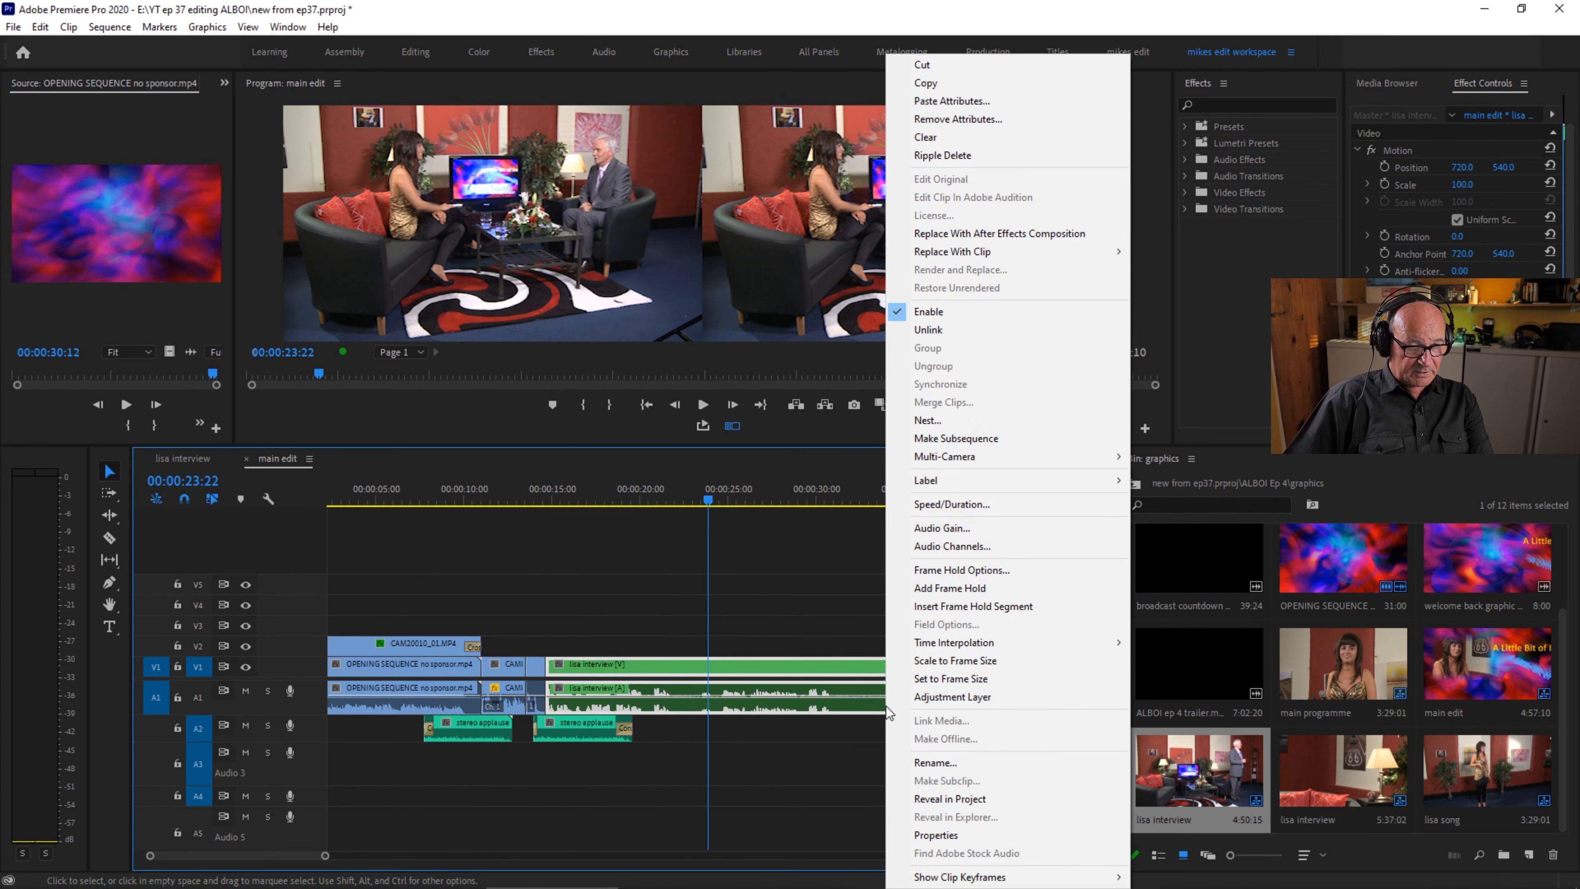
left_click(922, 529)
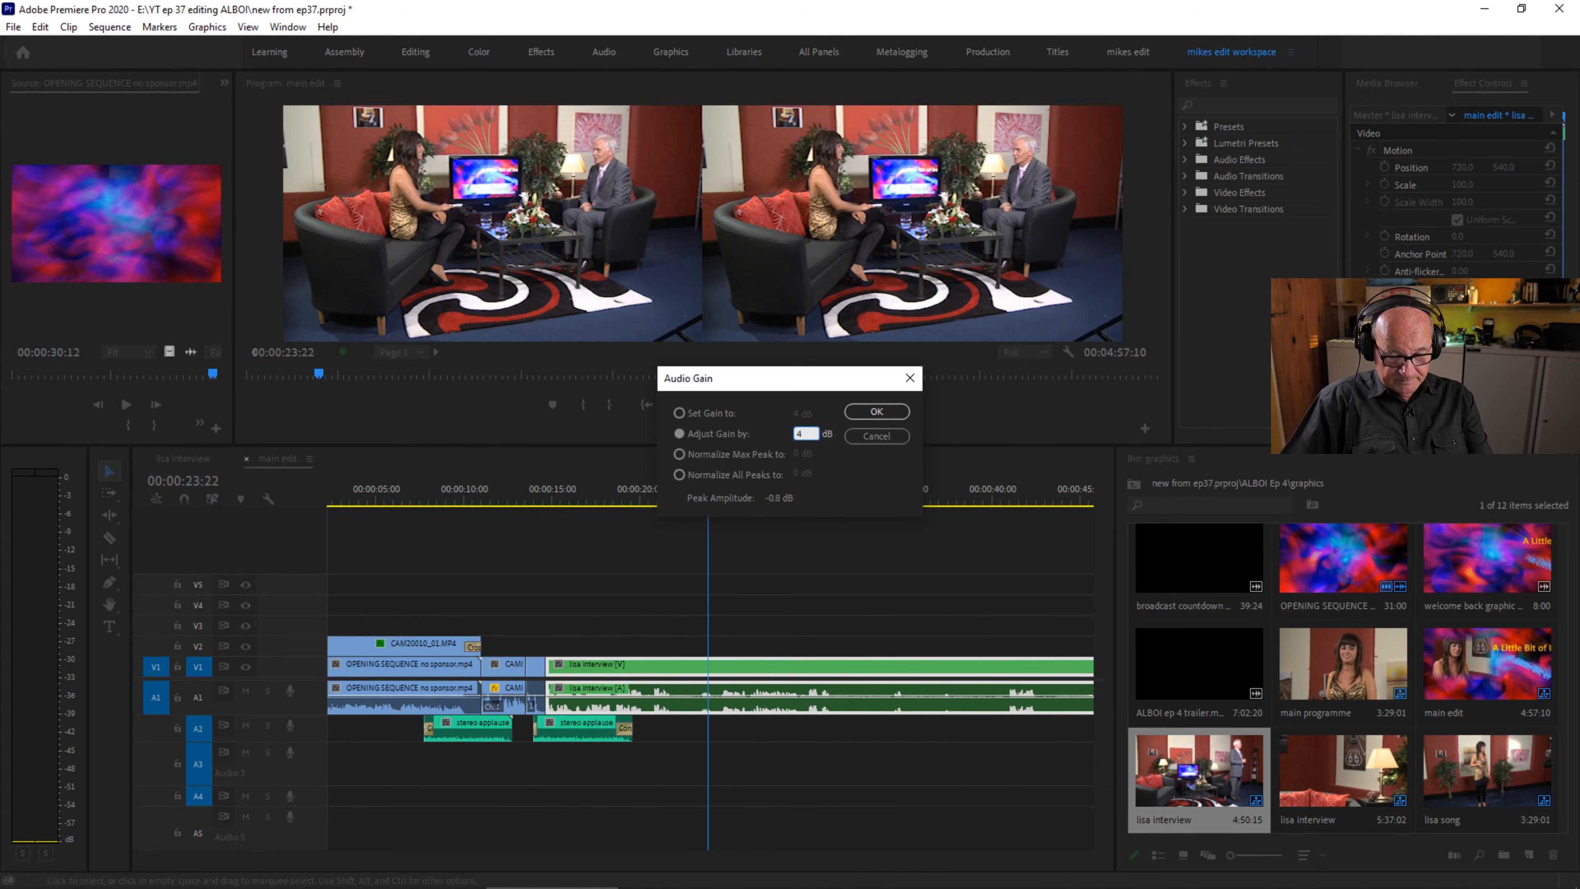
key("Return")
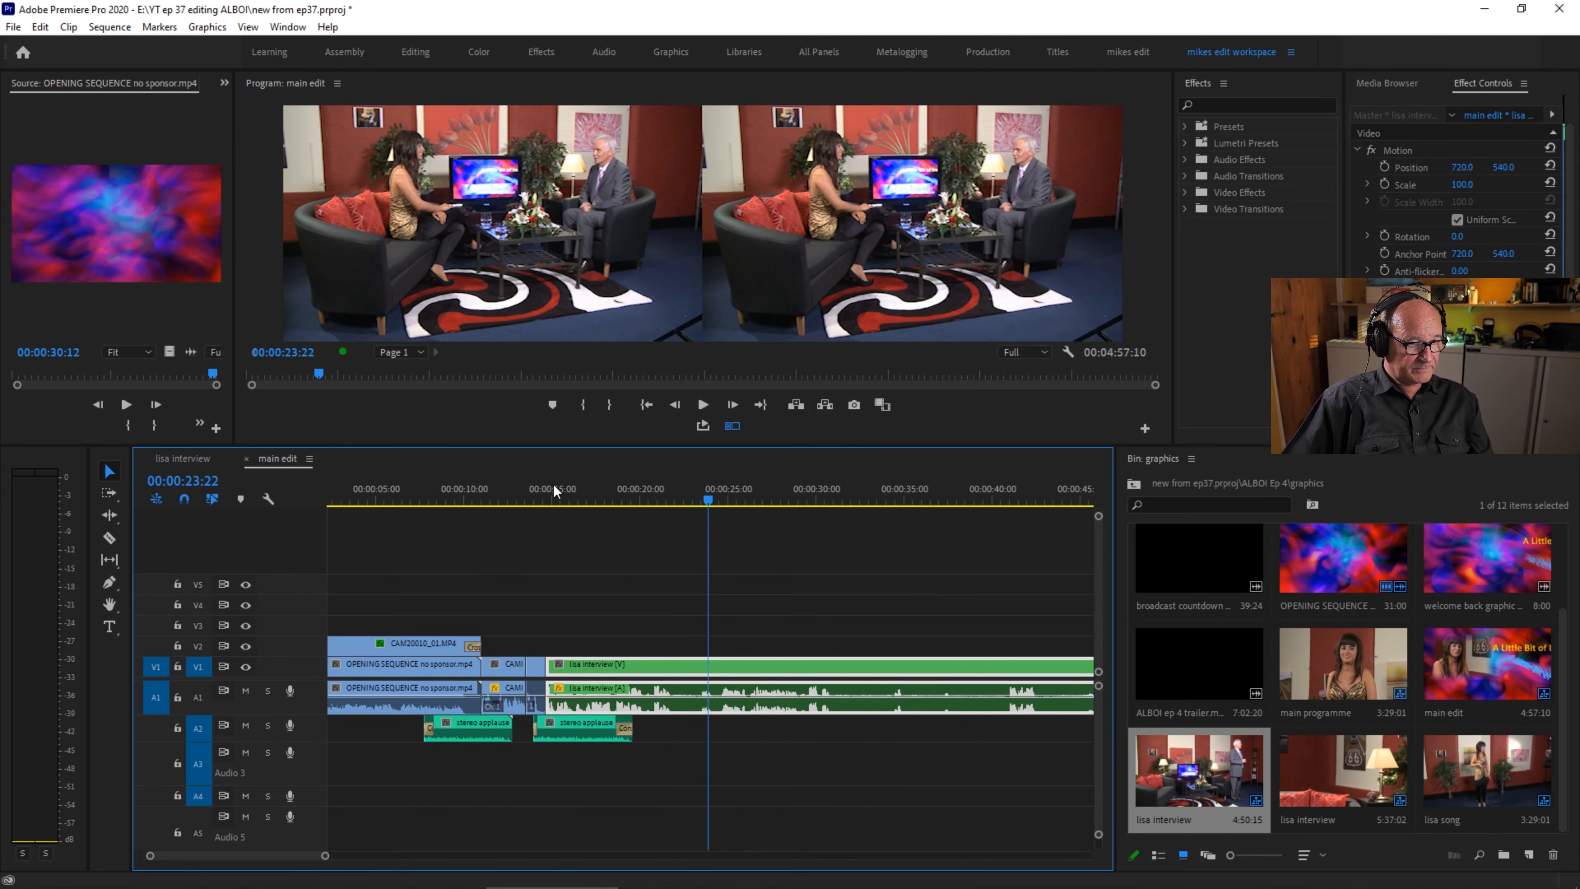
Play the change from the opening into the interview, then check the interview's sound from 00:00:33:12.
left_click(514, 495)
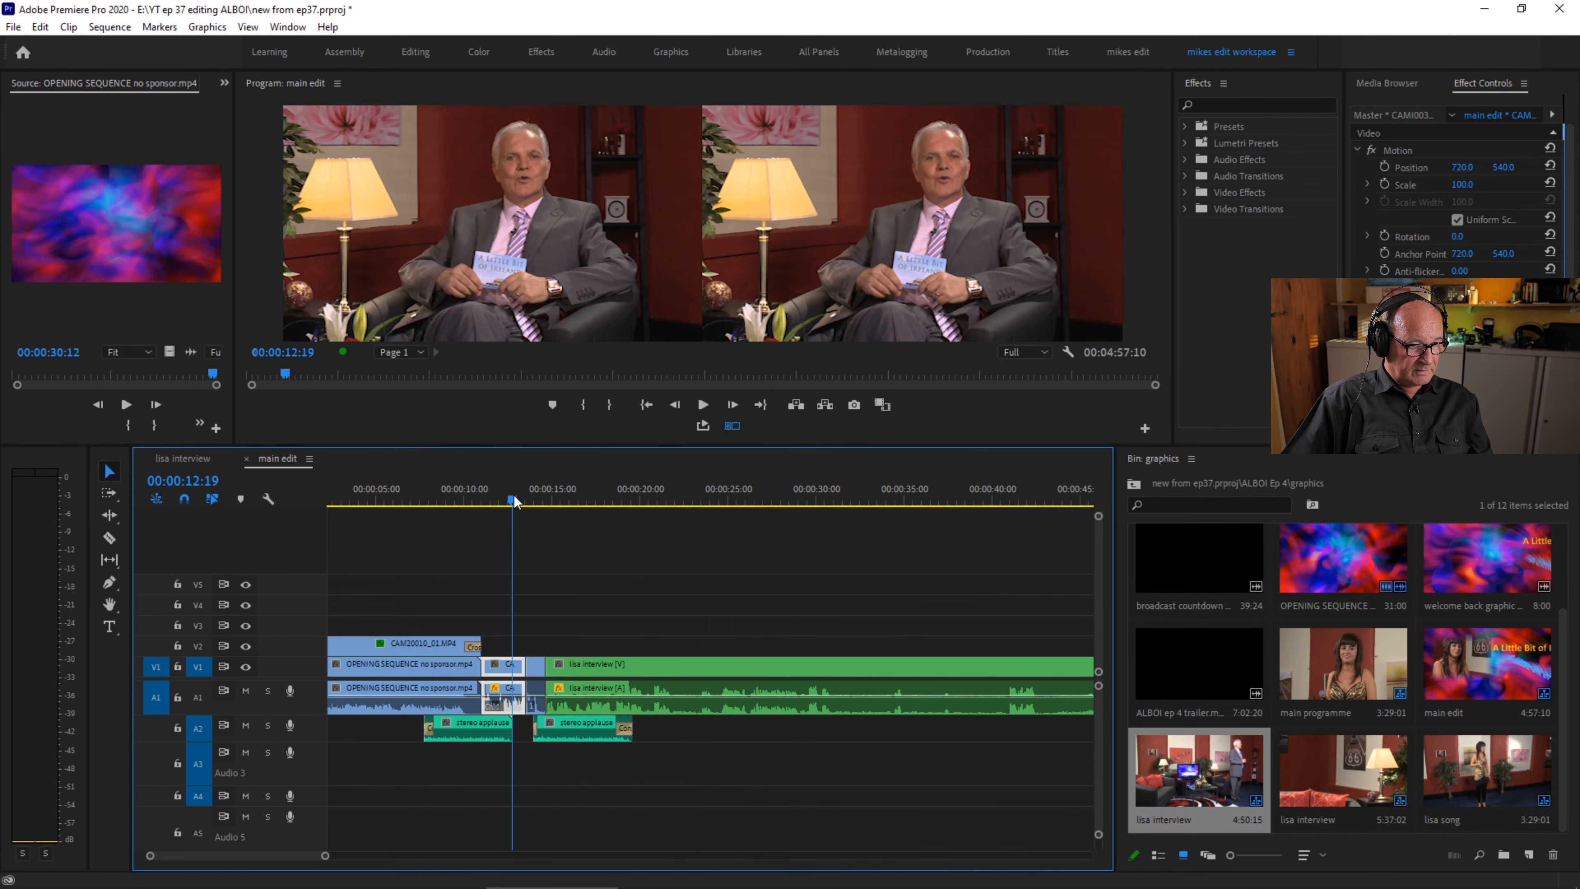
left_click_drag(514, 496, 427, 516)
key("space")
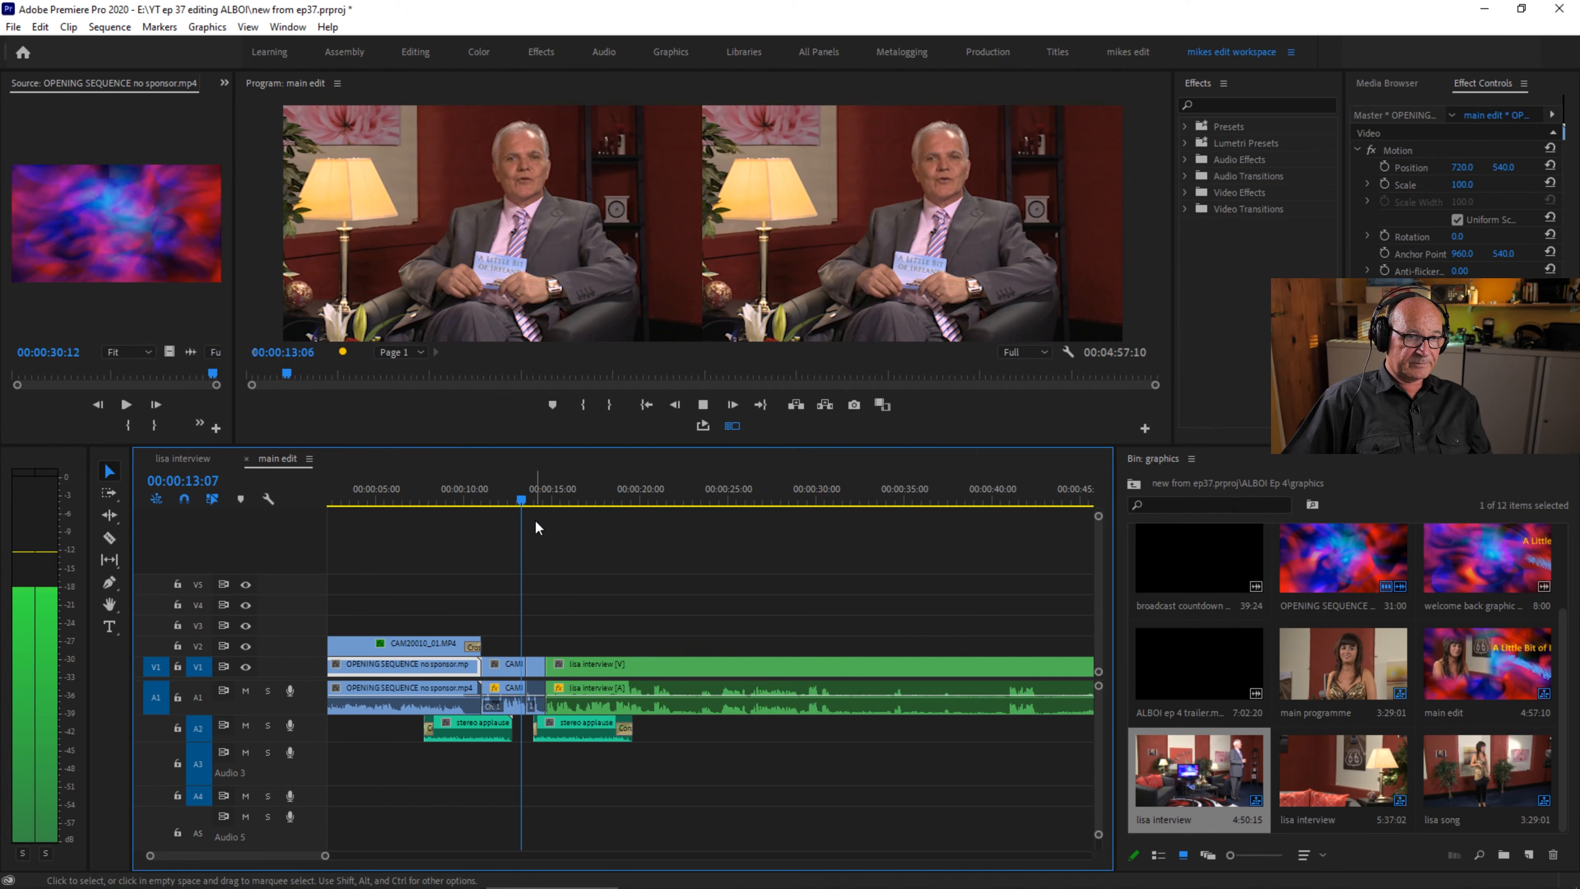
key("space")
key("space")
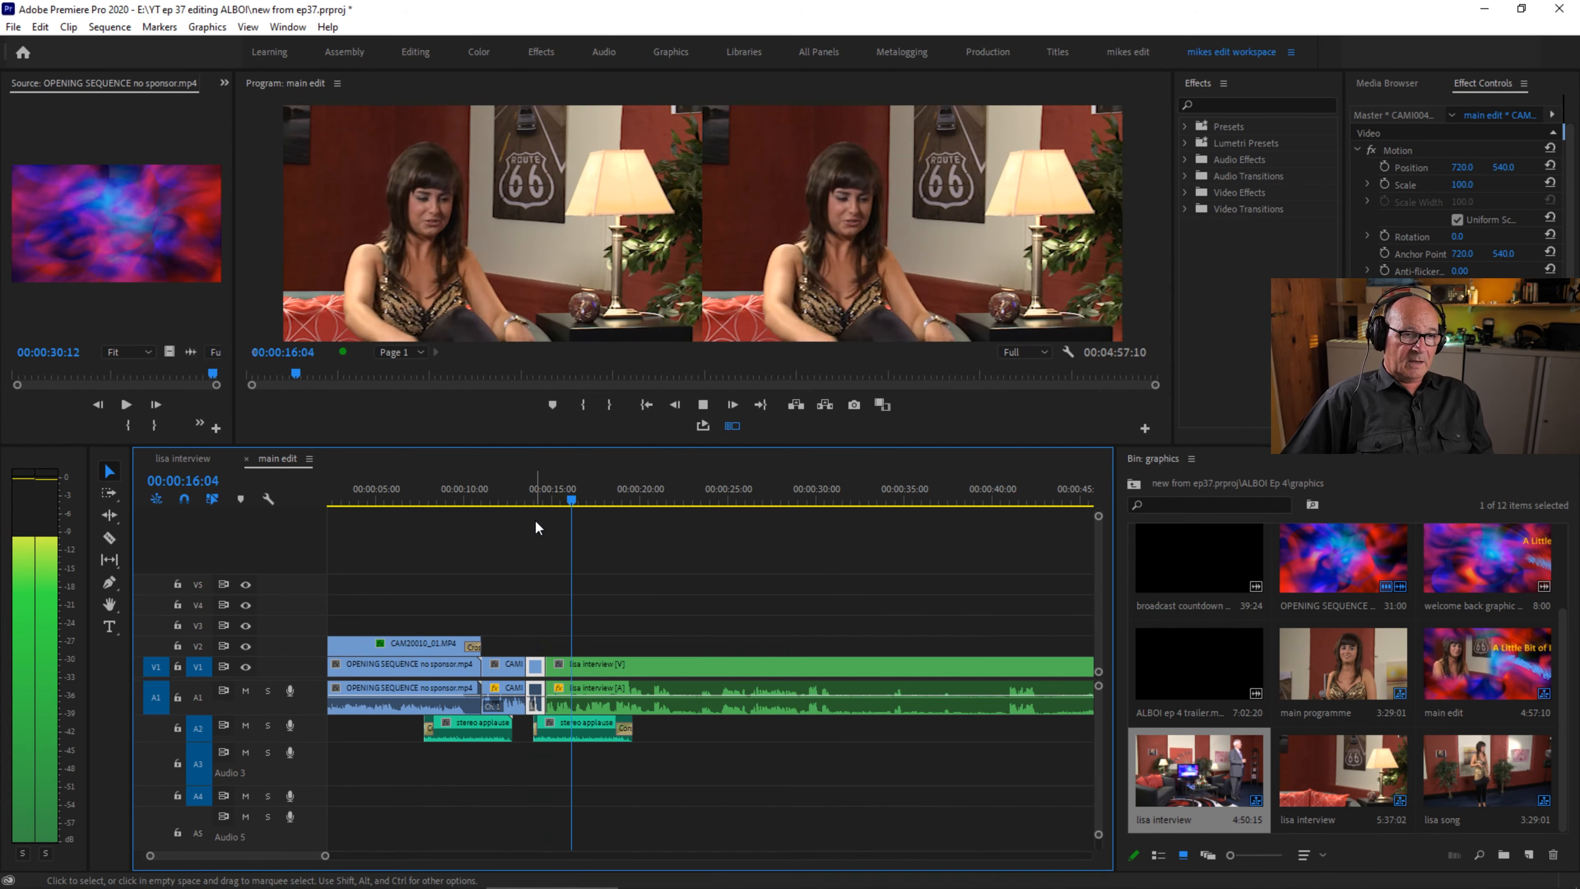
key("space")
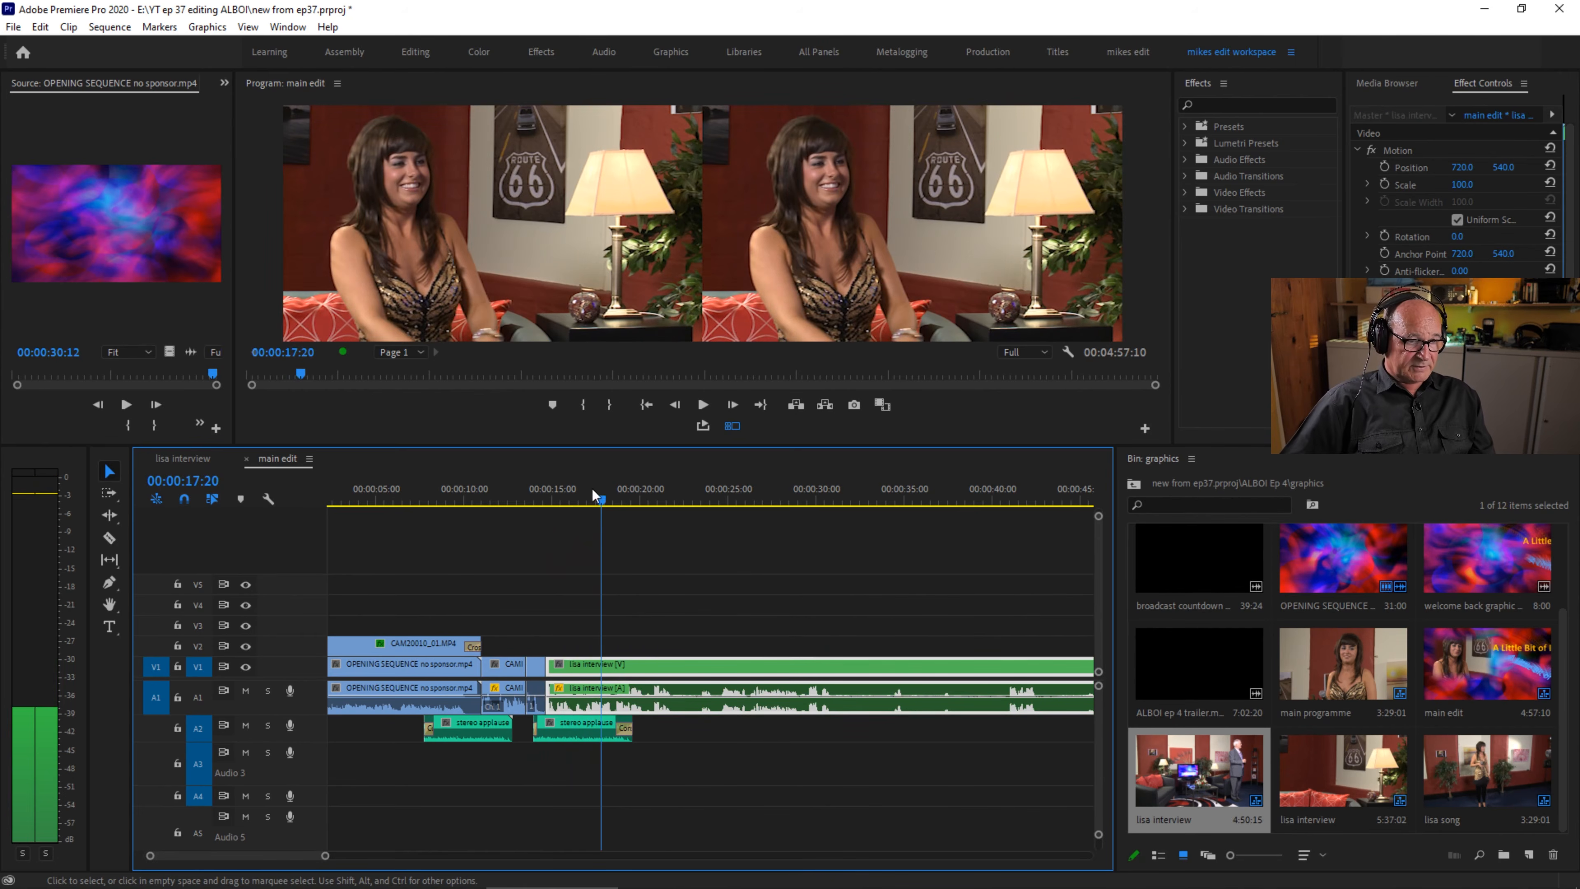
left_click_drag(606, 489, 879, 510)
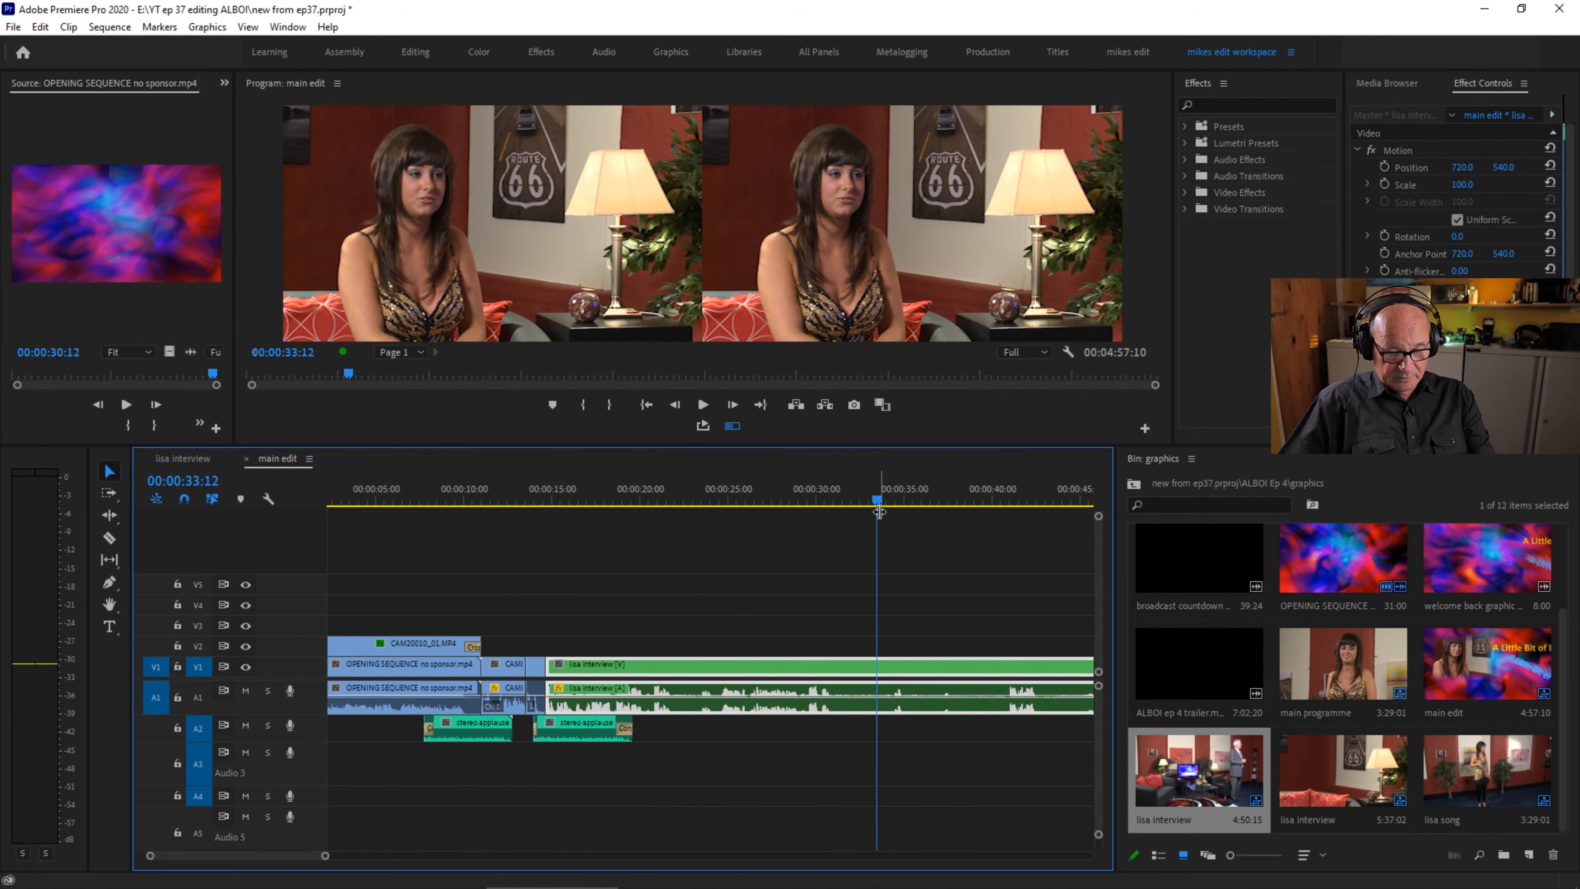
key("minus")
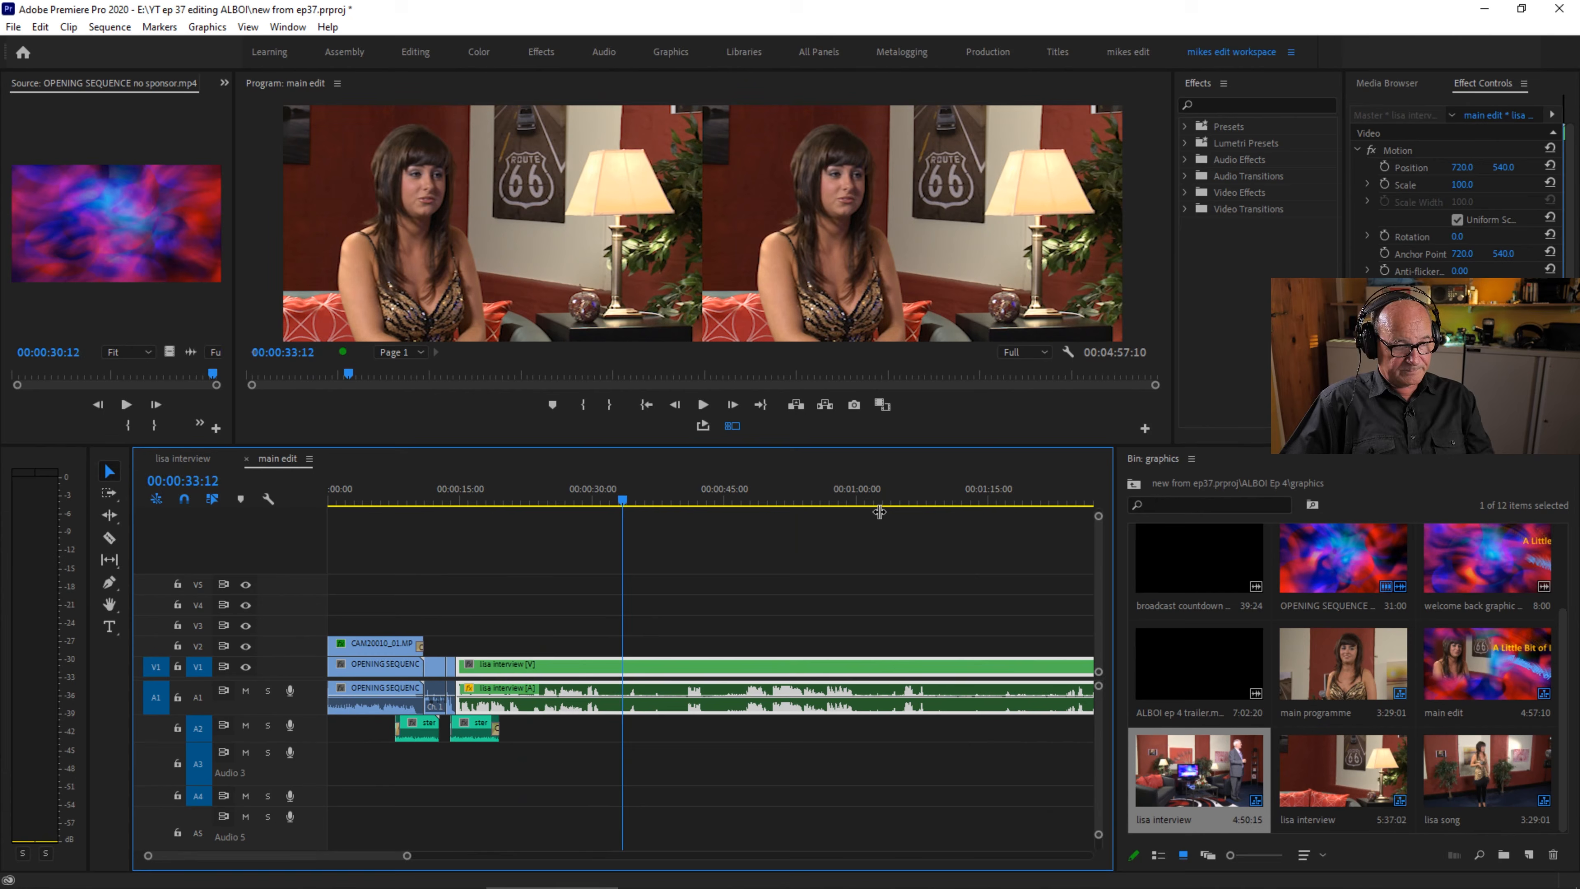
key("space")
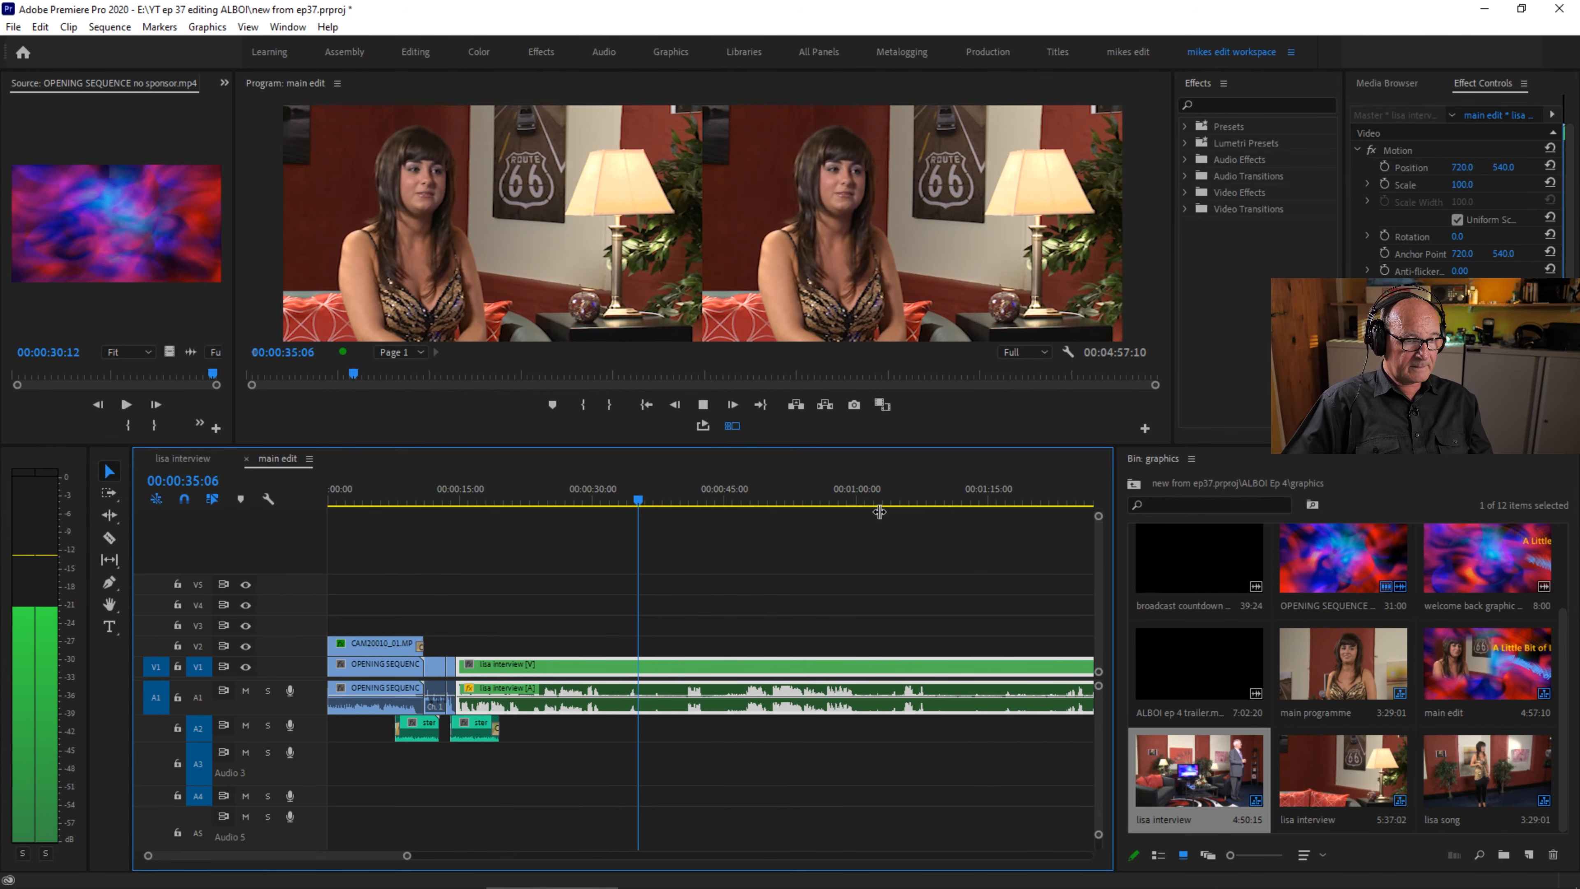
Find the closing point of the nested interview clip and trim its end back to 00:04:55:05.
left_click_drag(634, 495, 1100, 489)
left_click_drag(635, 496, 697, 486)
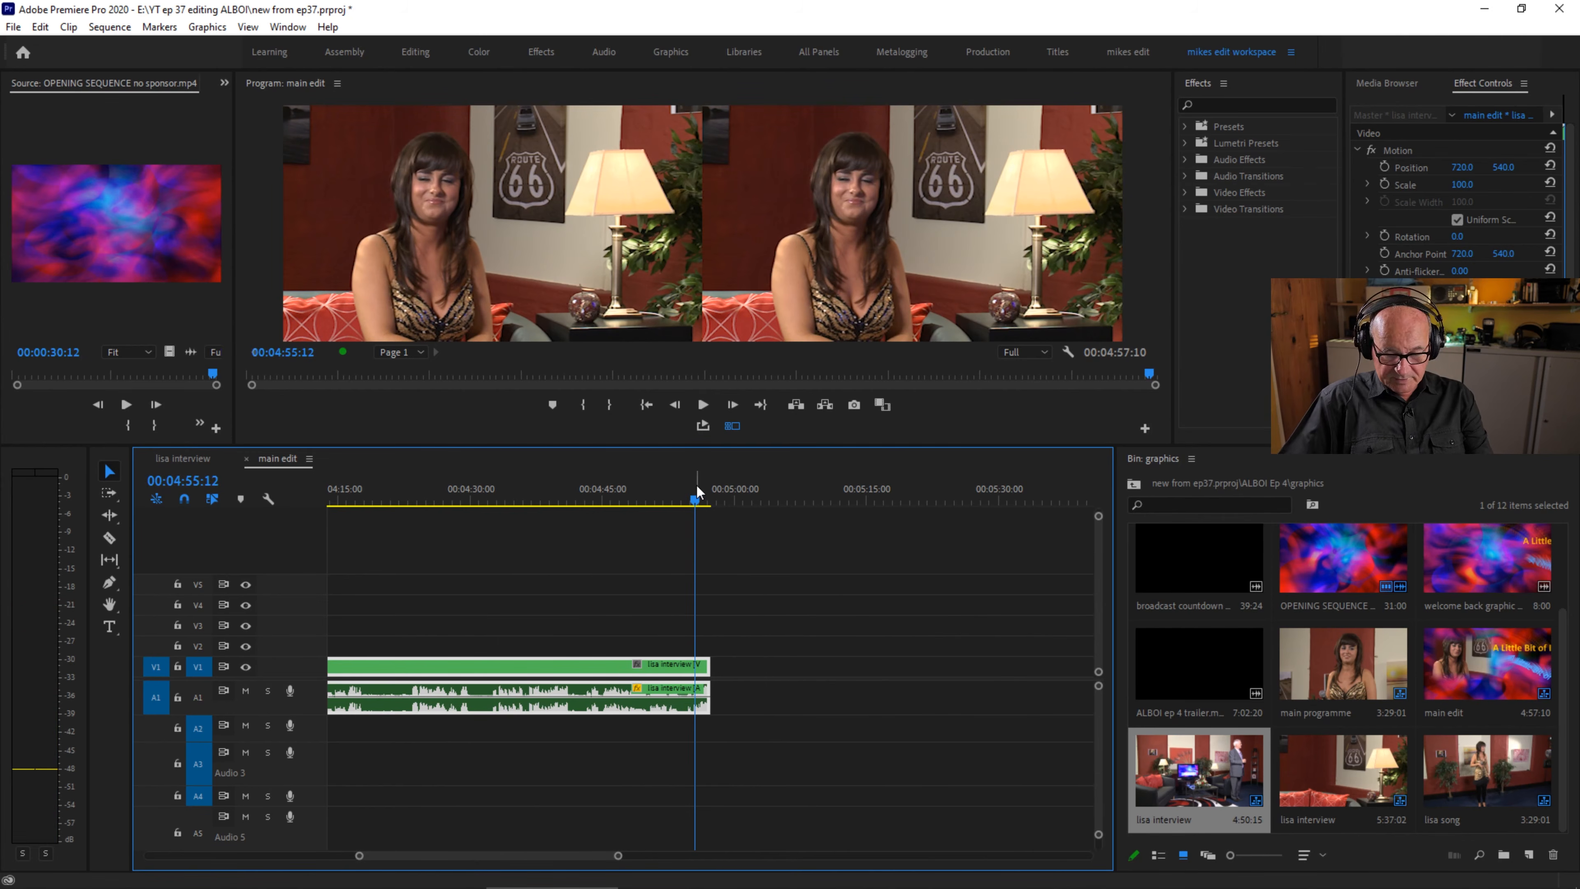
key("=")
key("=")
key("=")
key("=")
key("=")
left_click_drag(454, 485, 635, 534)
key("-")
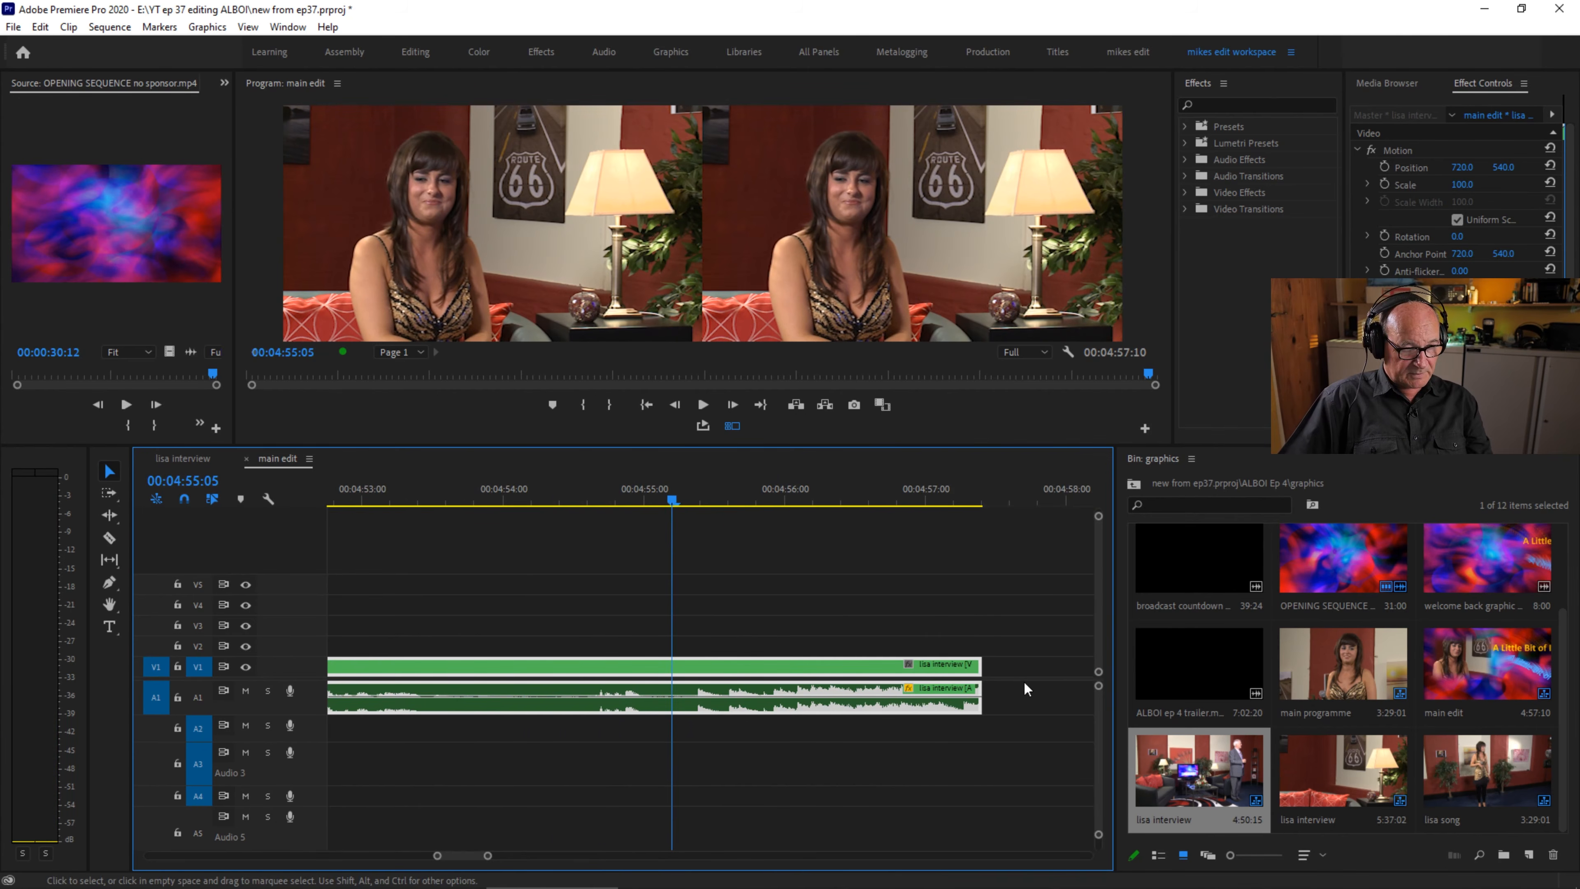
left_click_drag(977, 663, 709, 752)
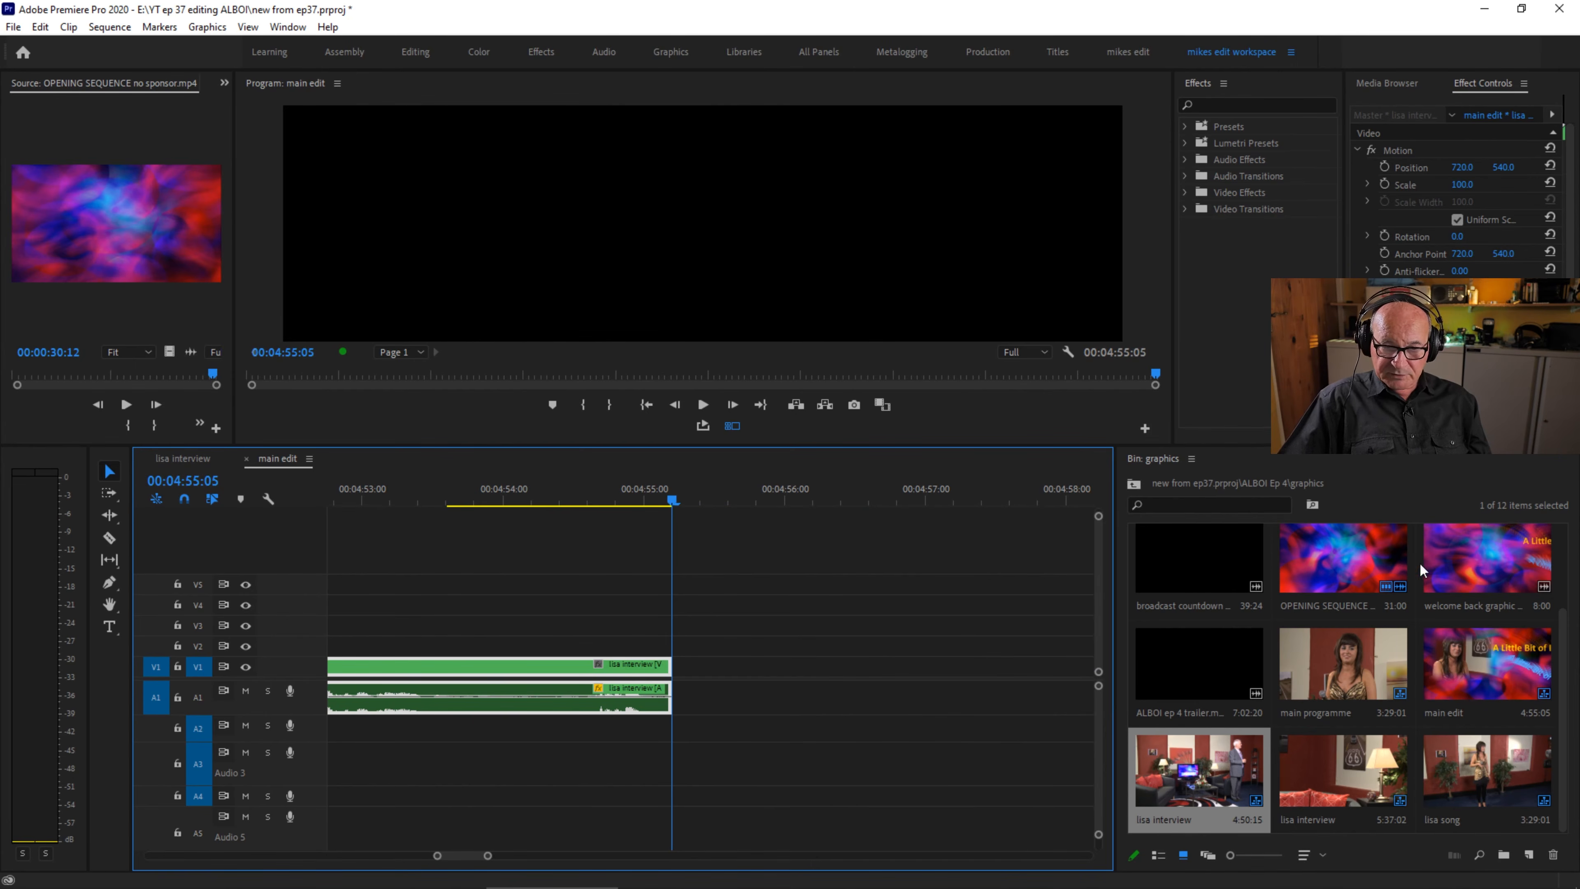
Add the back soon graphic without sponsor on V1 and A1, directly after the interview at 00:04:55:05.
left_click(1334, 567)
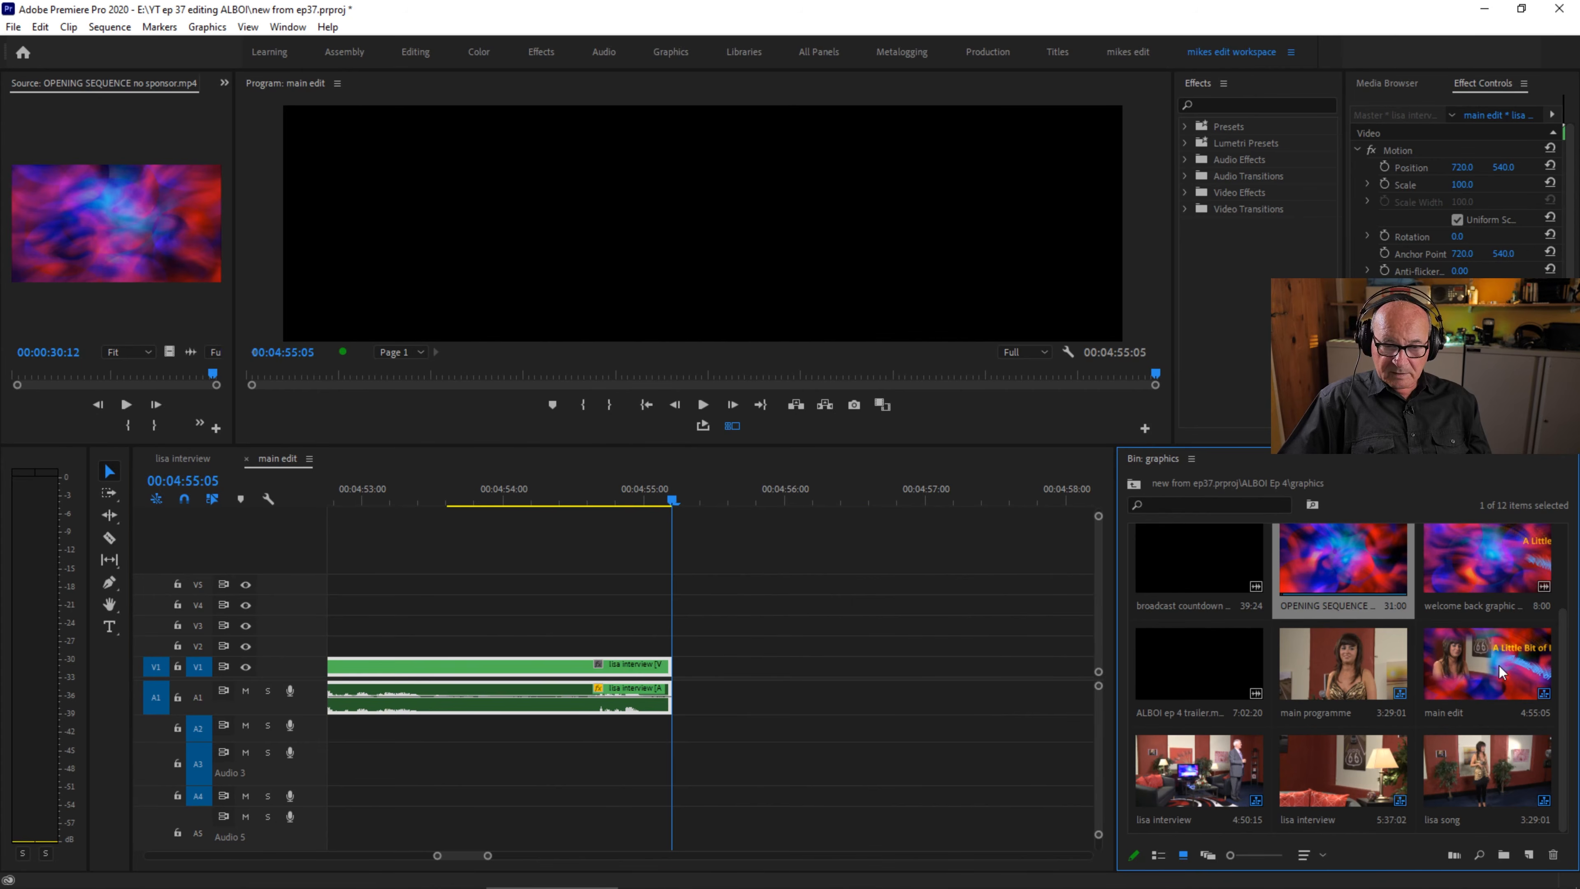
scroll(1492, 580, "up", 2)
left_click_drag(1487, 571, 683, 691)
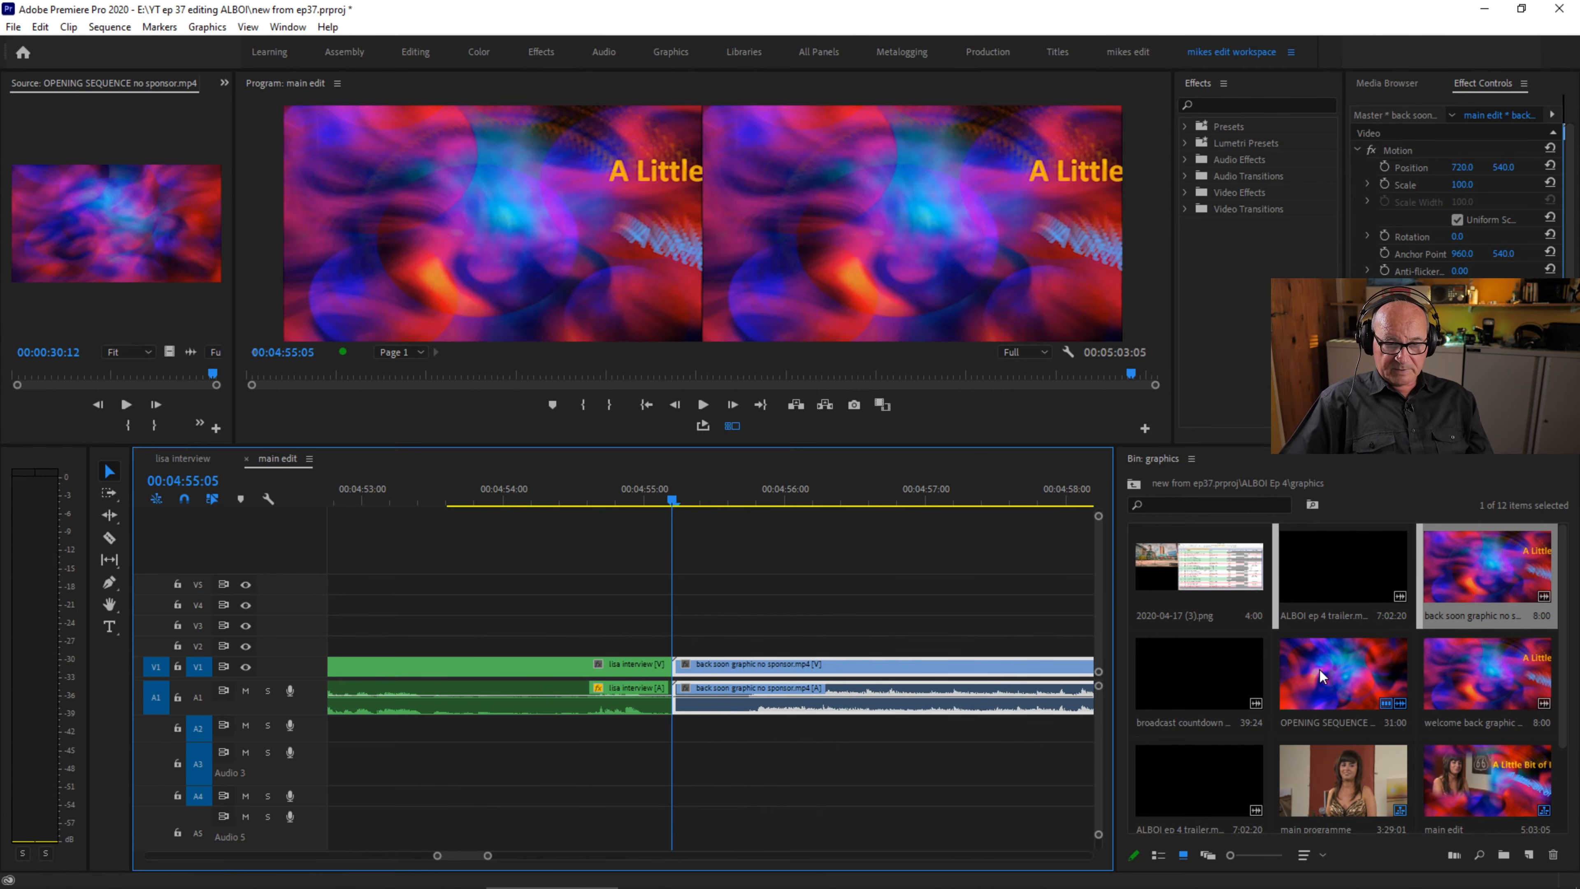
Add the stereo applause edit from the music bin on A2, starting just before the back soon graphic.
scroll(1319, 668, "down", 2)
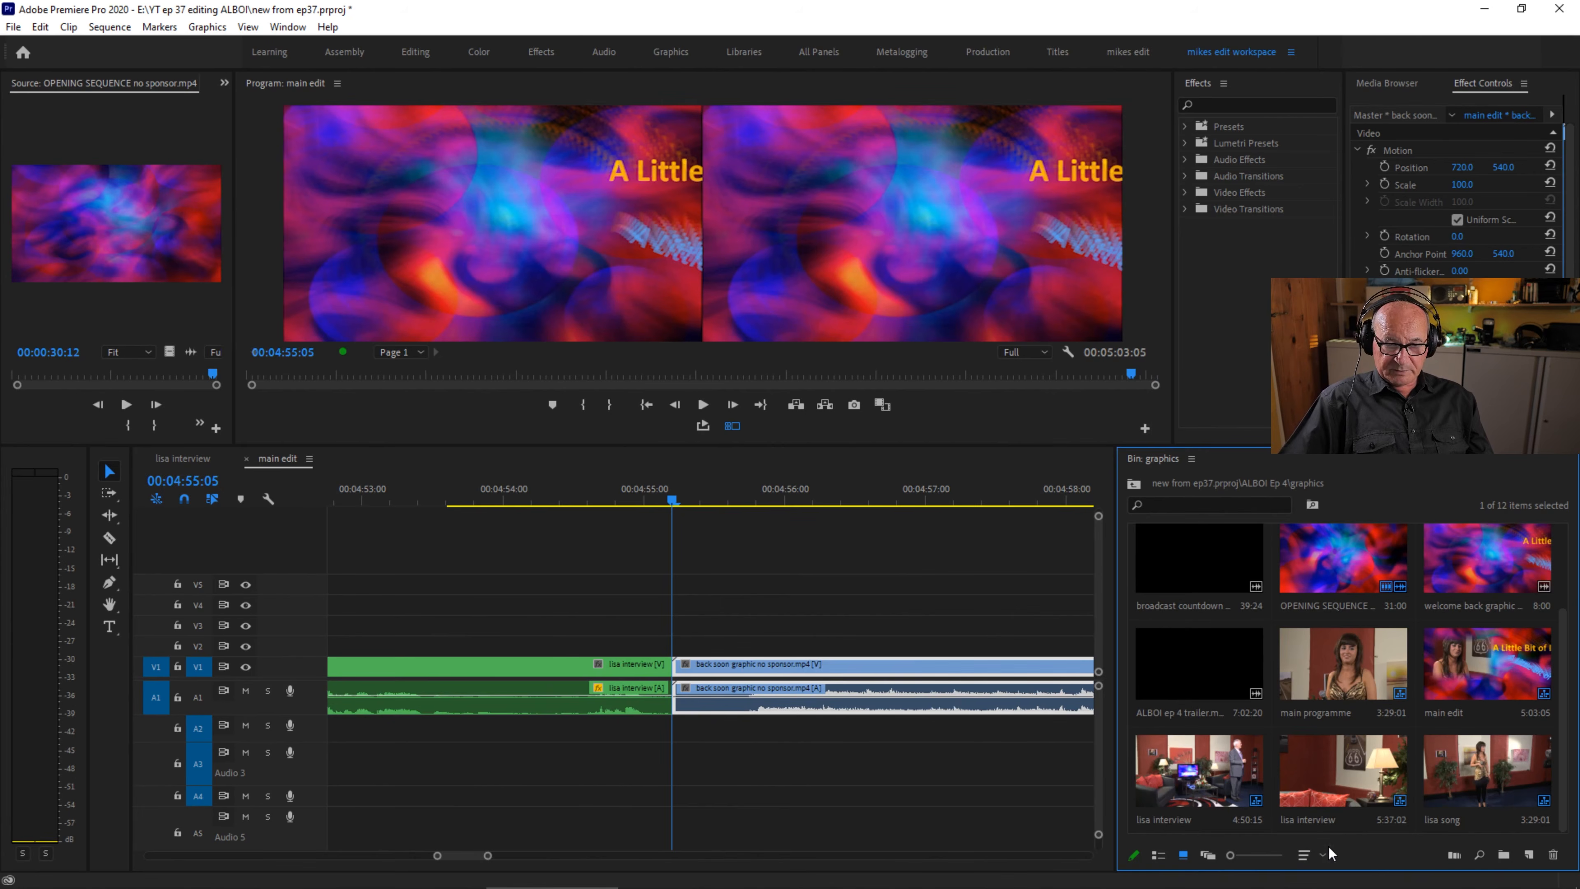
left_click(1131, 486)
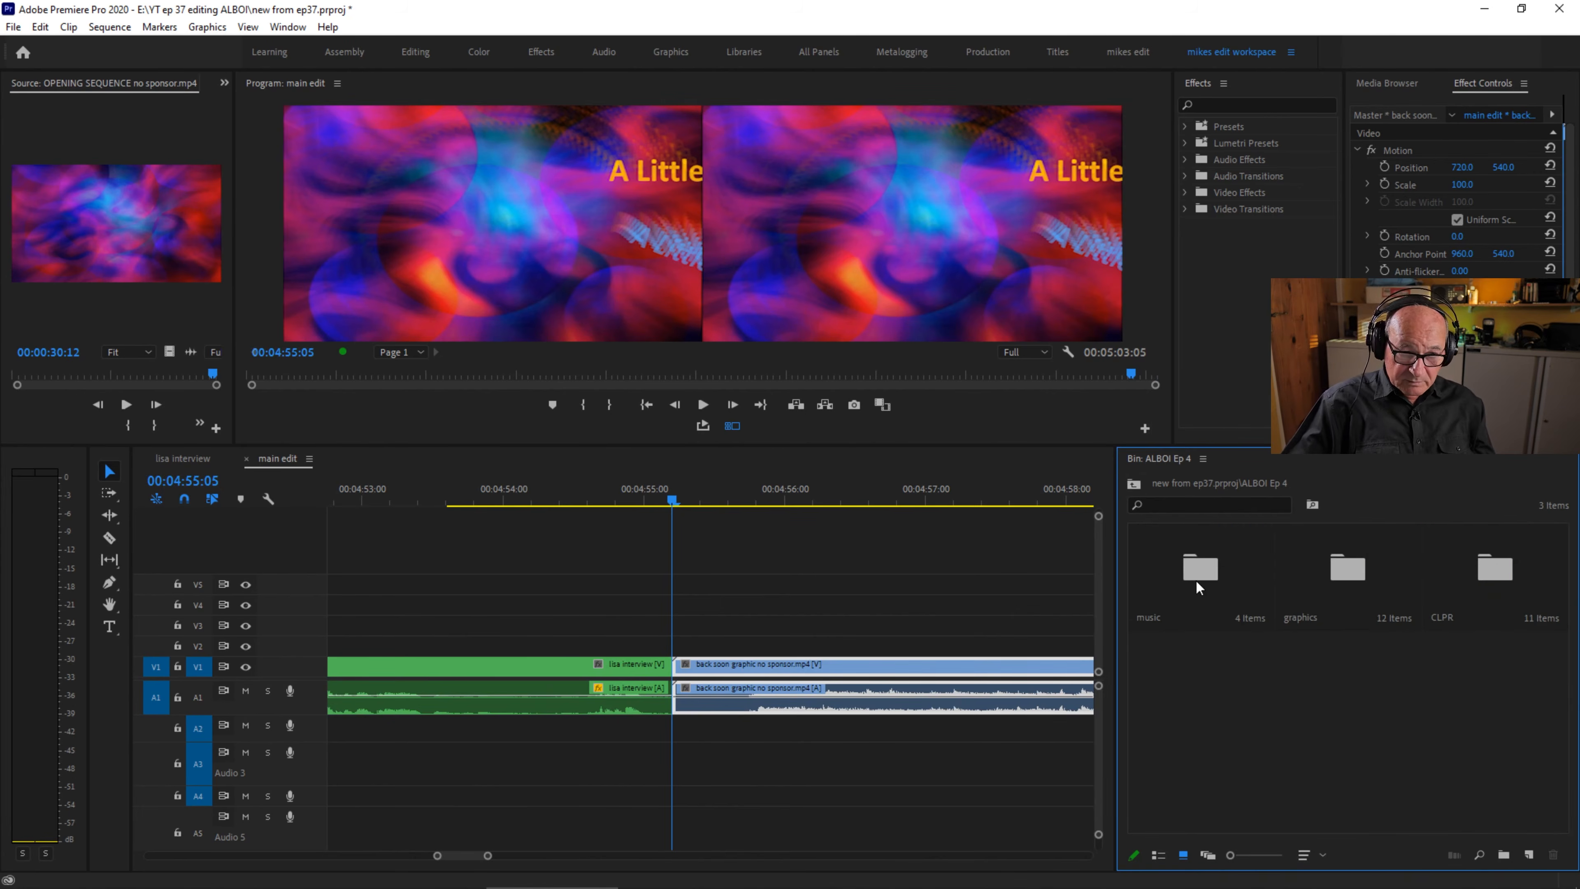
double_click(1209, 575)
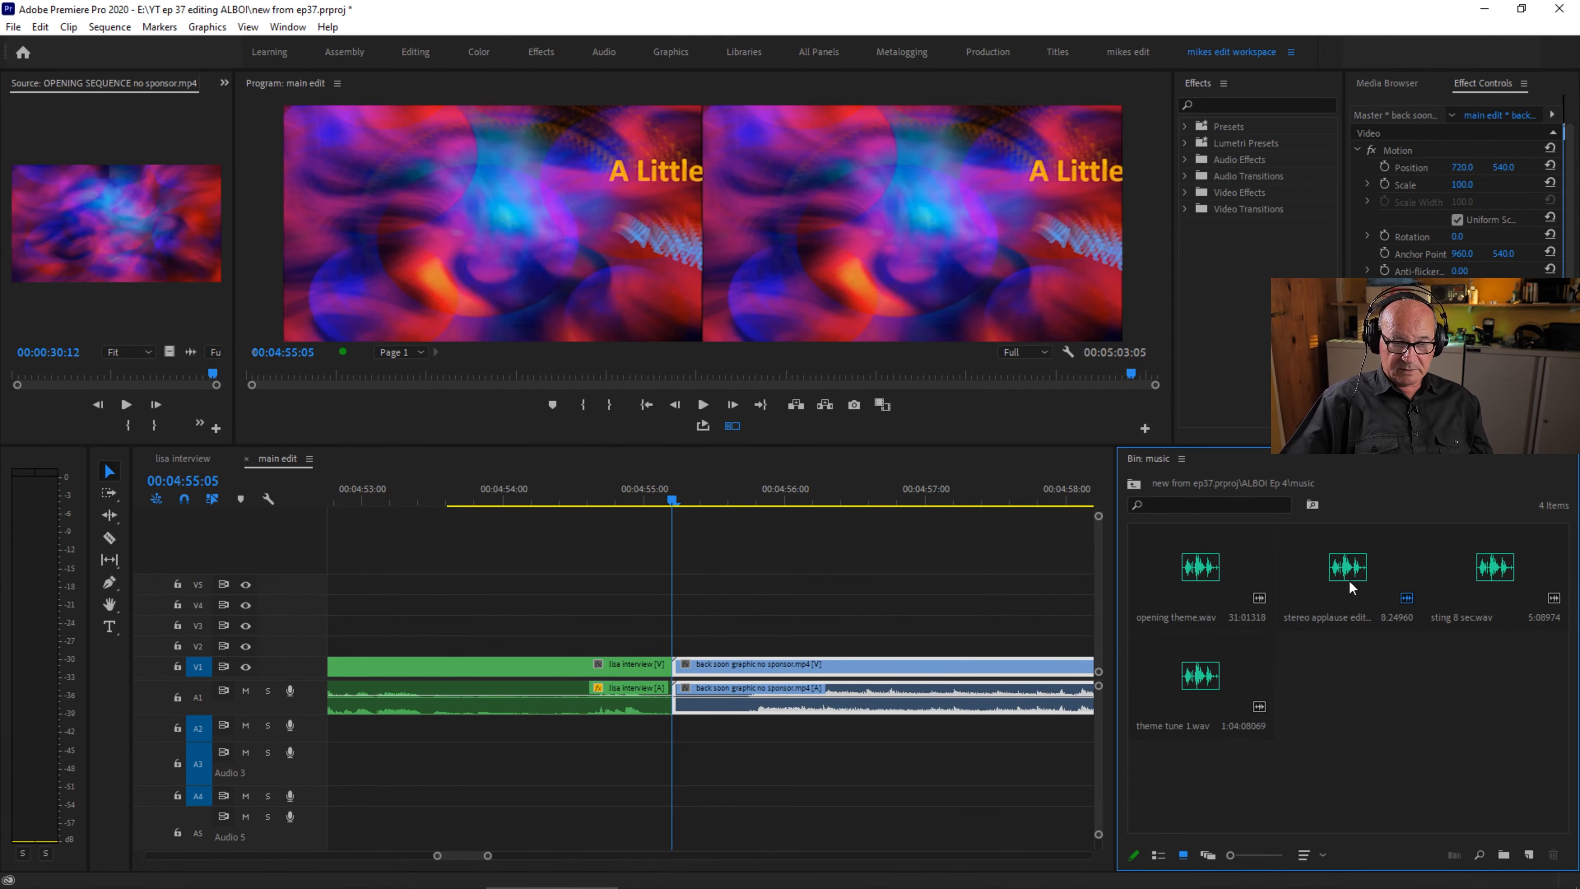
left_click_drag(1344, 576, 697, 722)
Play the end of the interview into the back soon graphic and applause, starting shortly before 00:04:48:06.
key("minus")
key("minus")
key("minus")
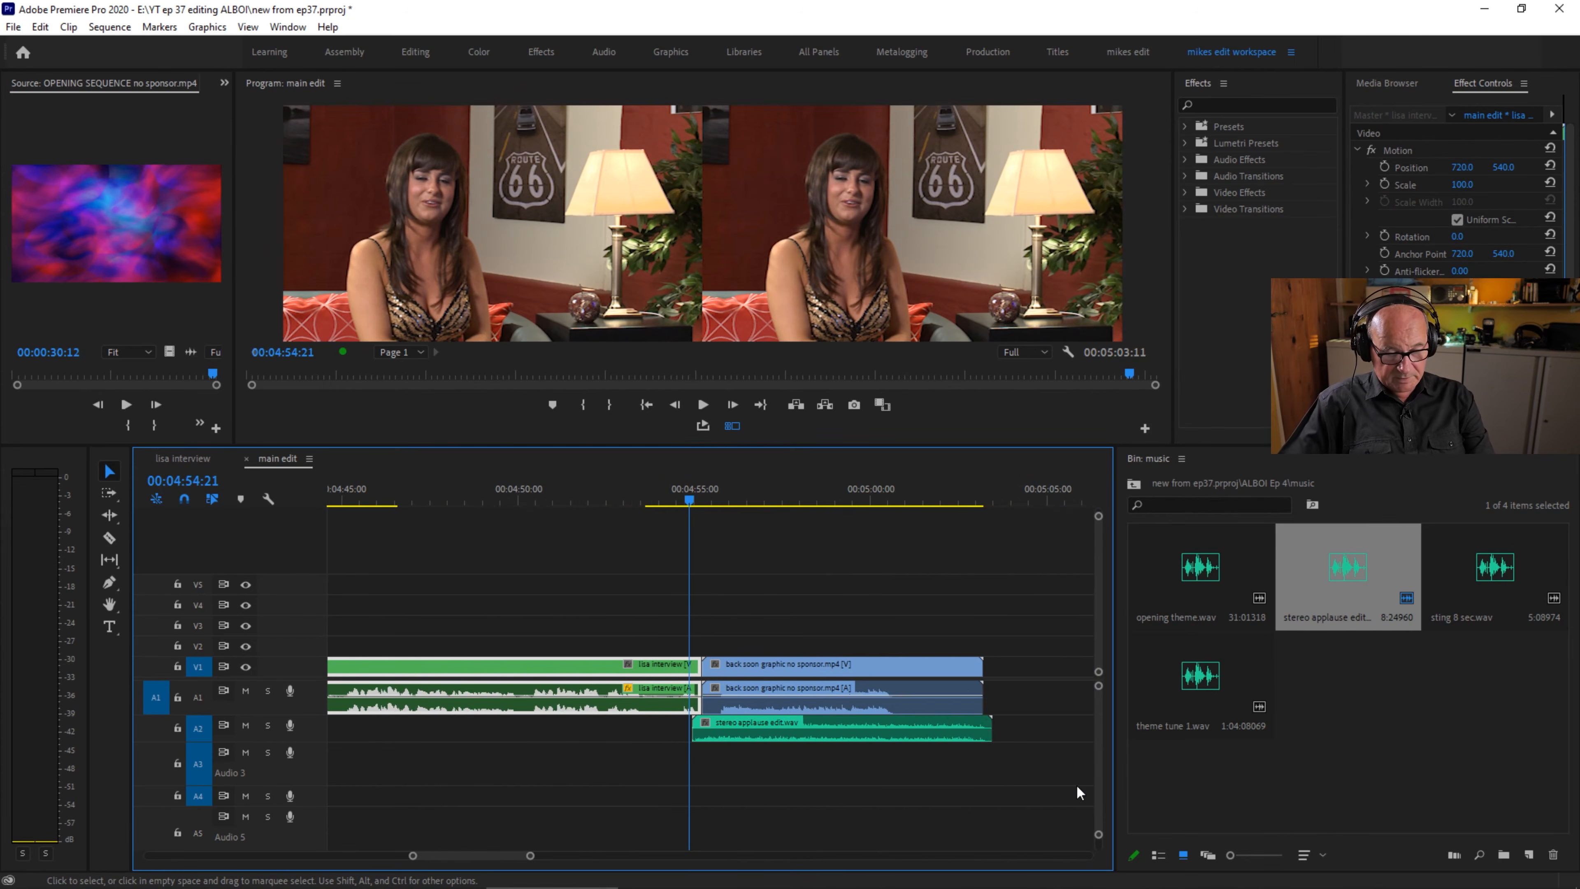
left_click(596, 496)
key("space")
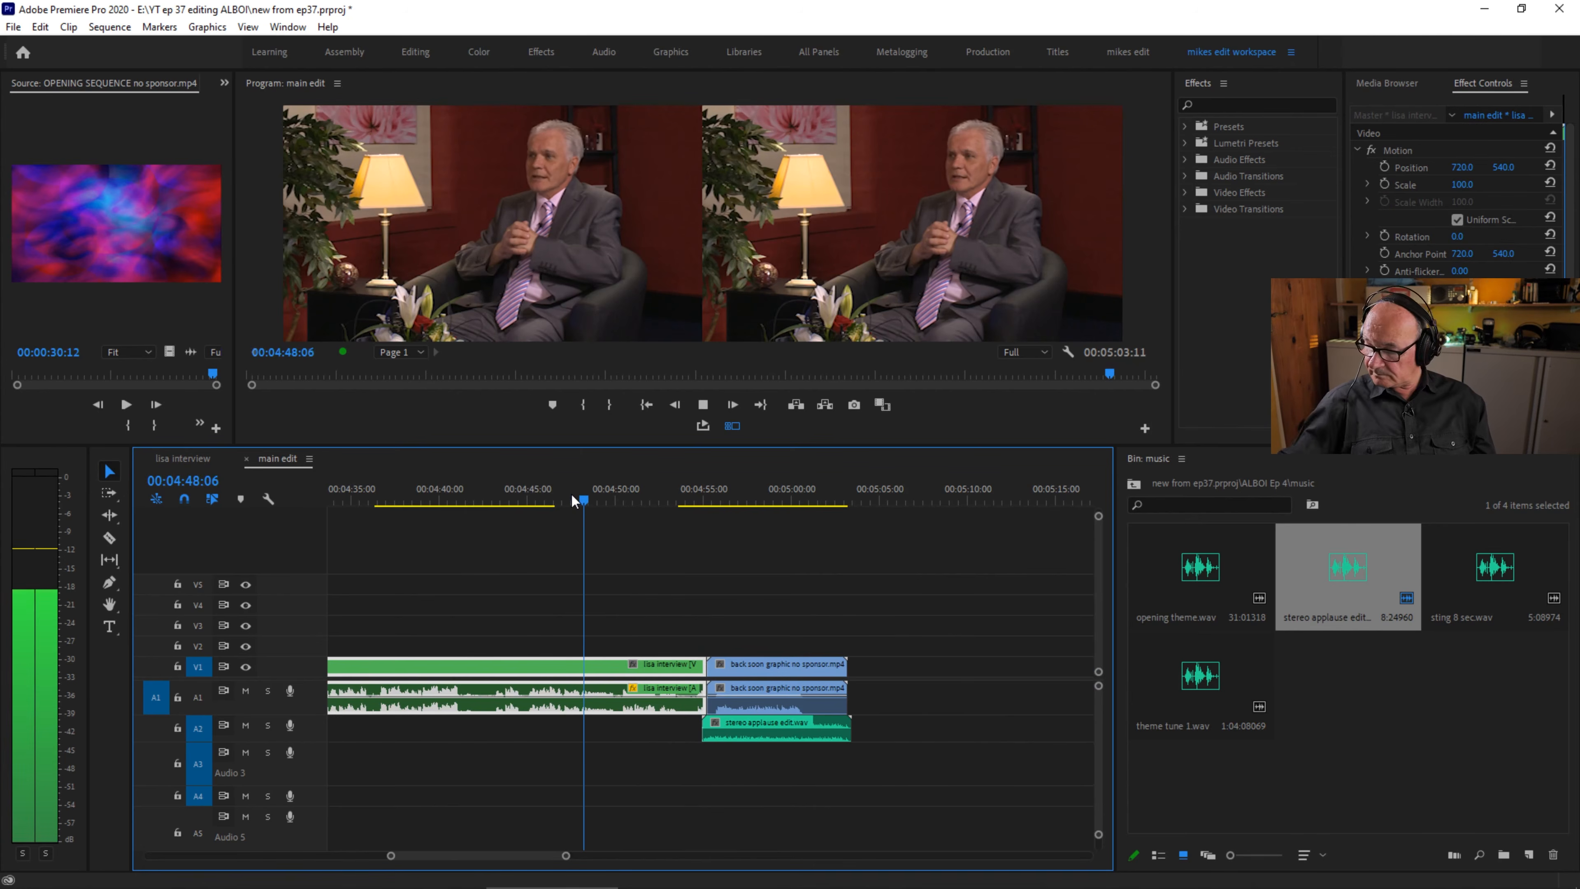